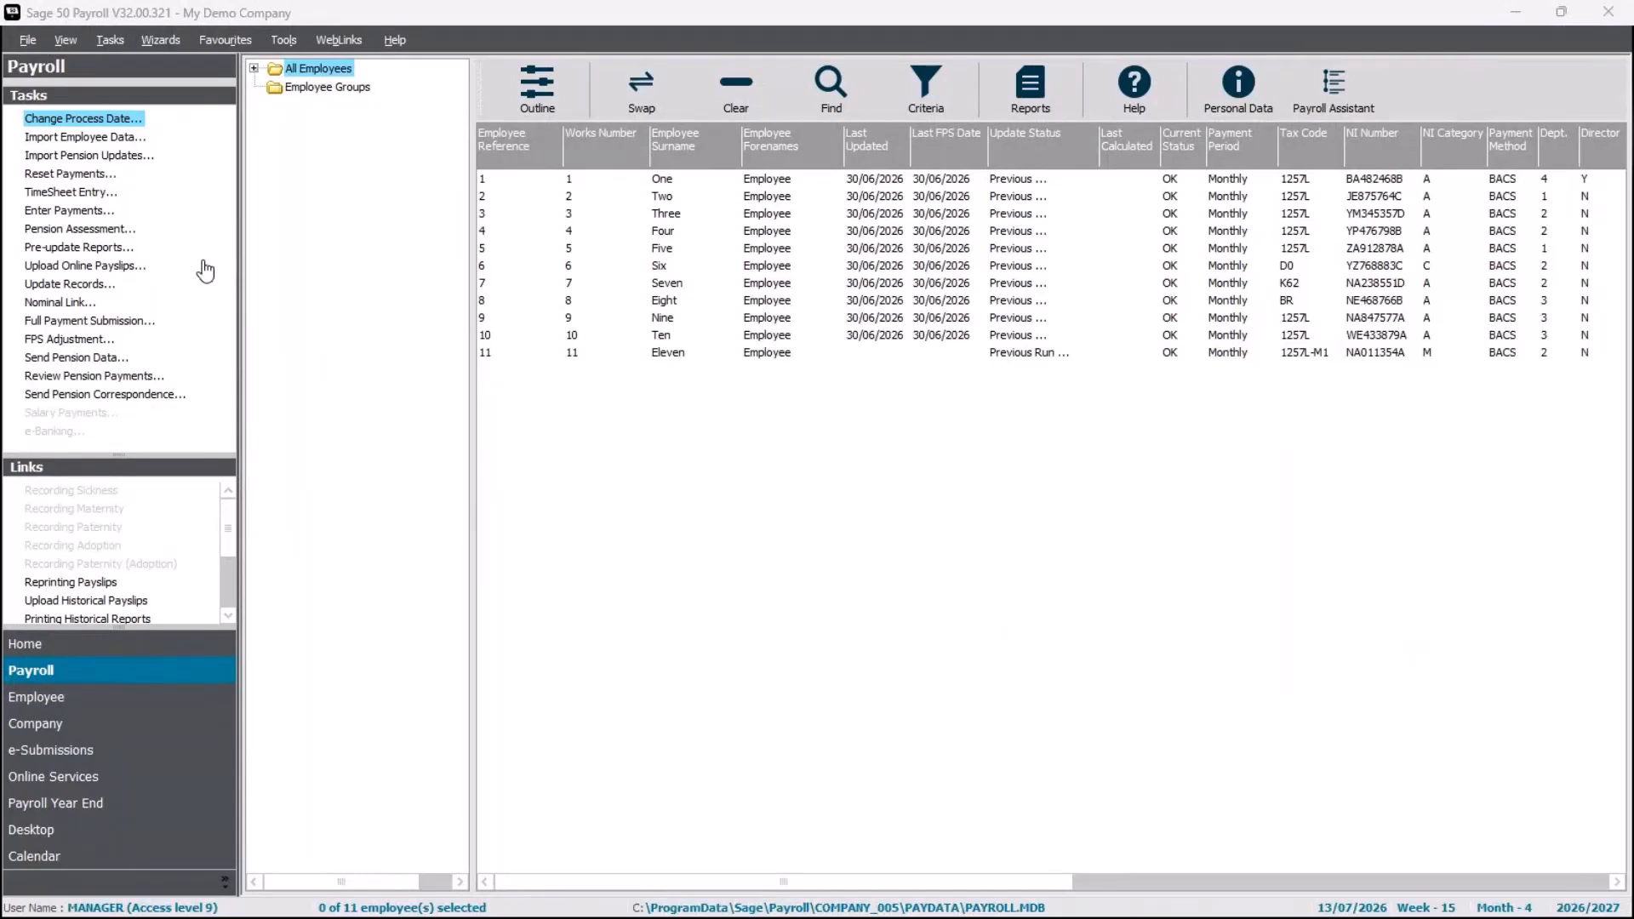
Review the personal and employment details of employee 11, then close the record and deselect the employee
left_click(681, 358)
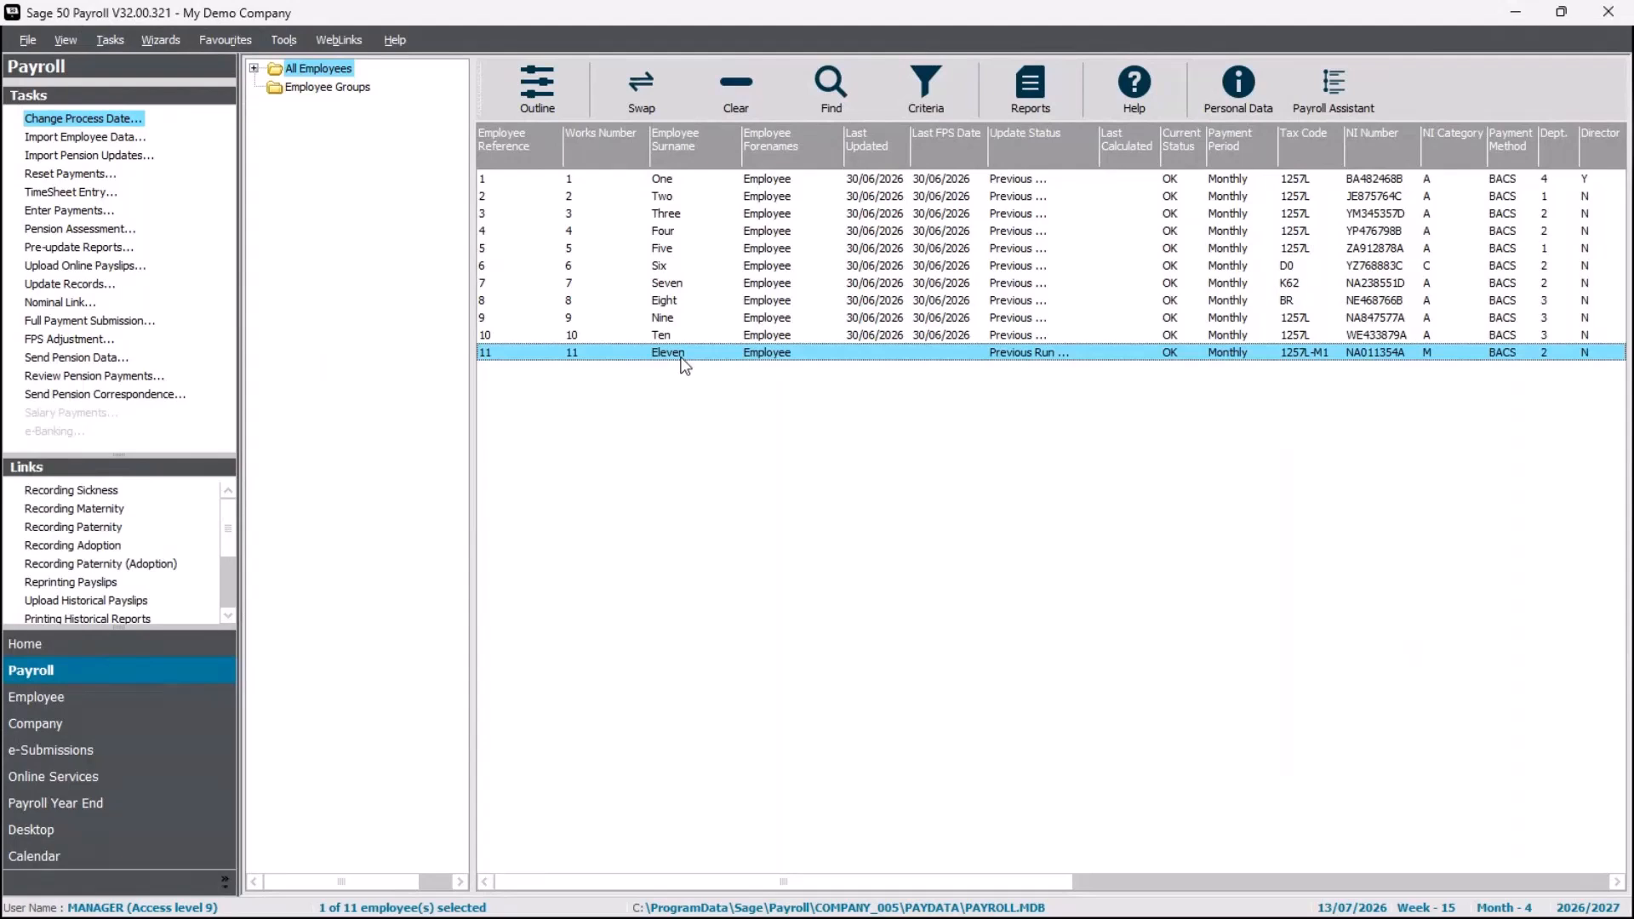
right_click(681, 359)
left_click(738, 426)
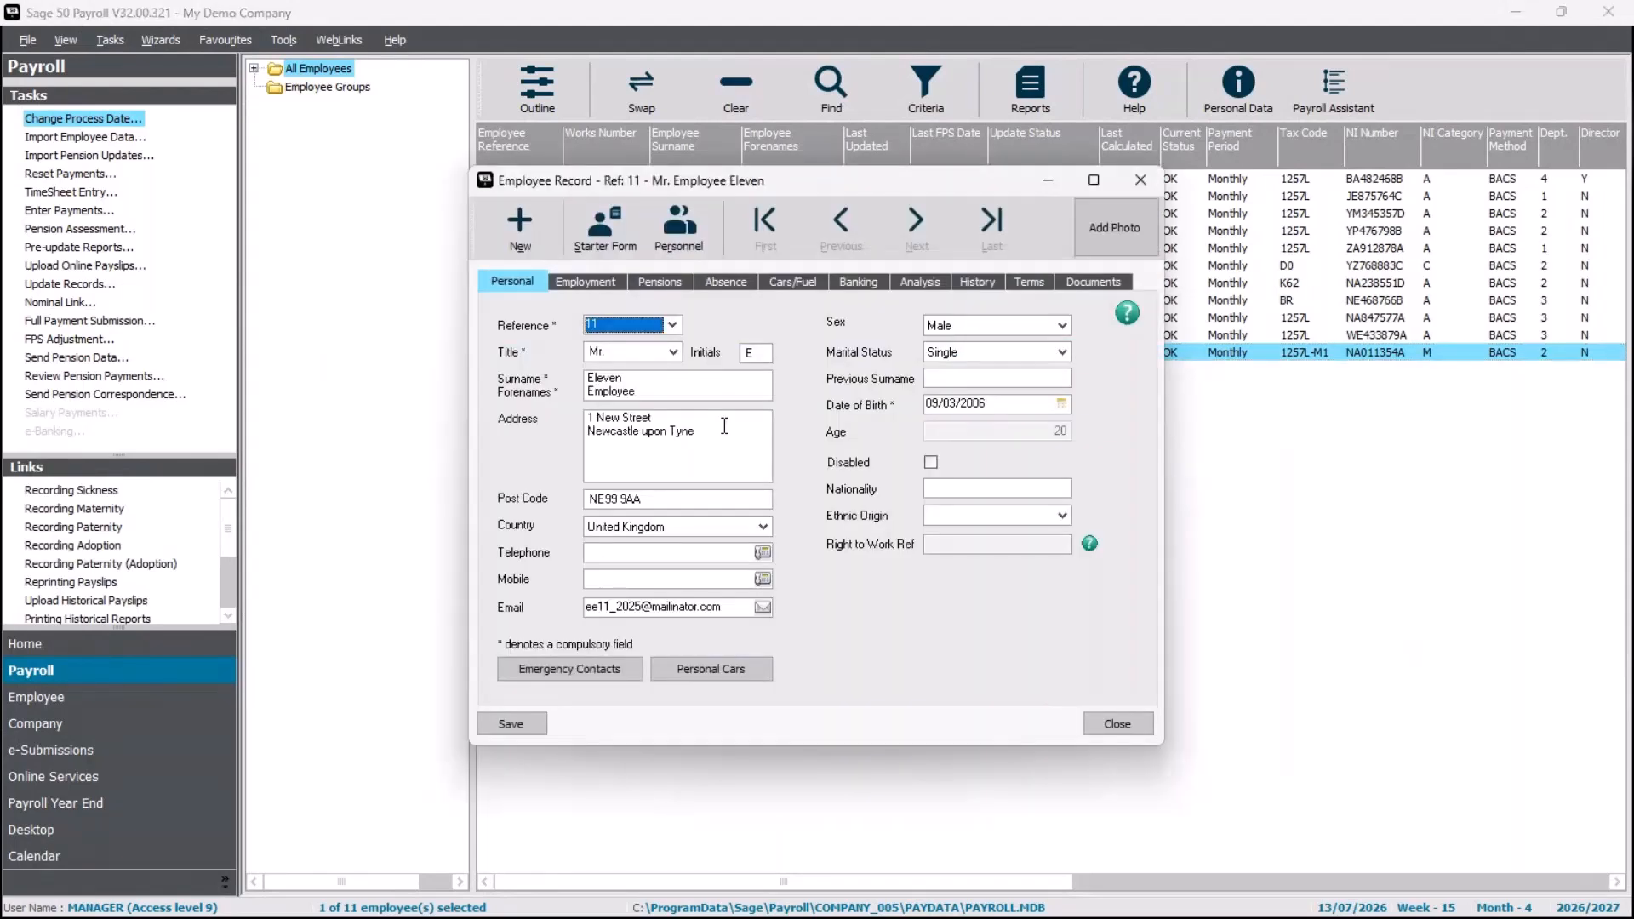
left_click(582, 287)
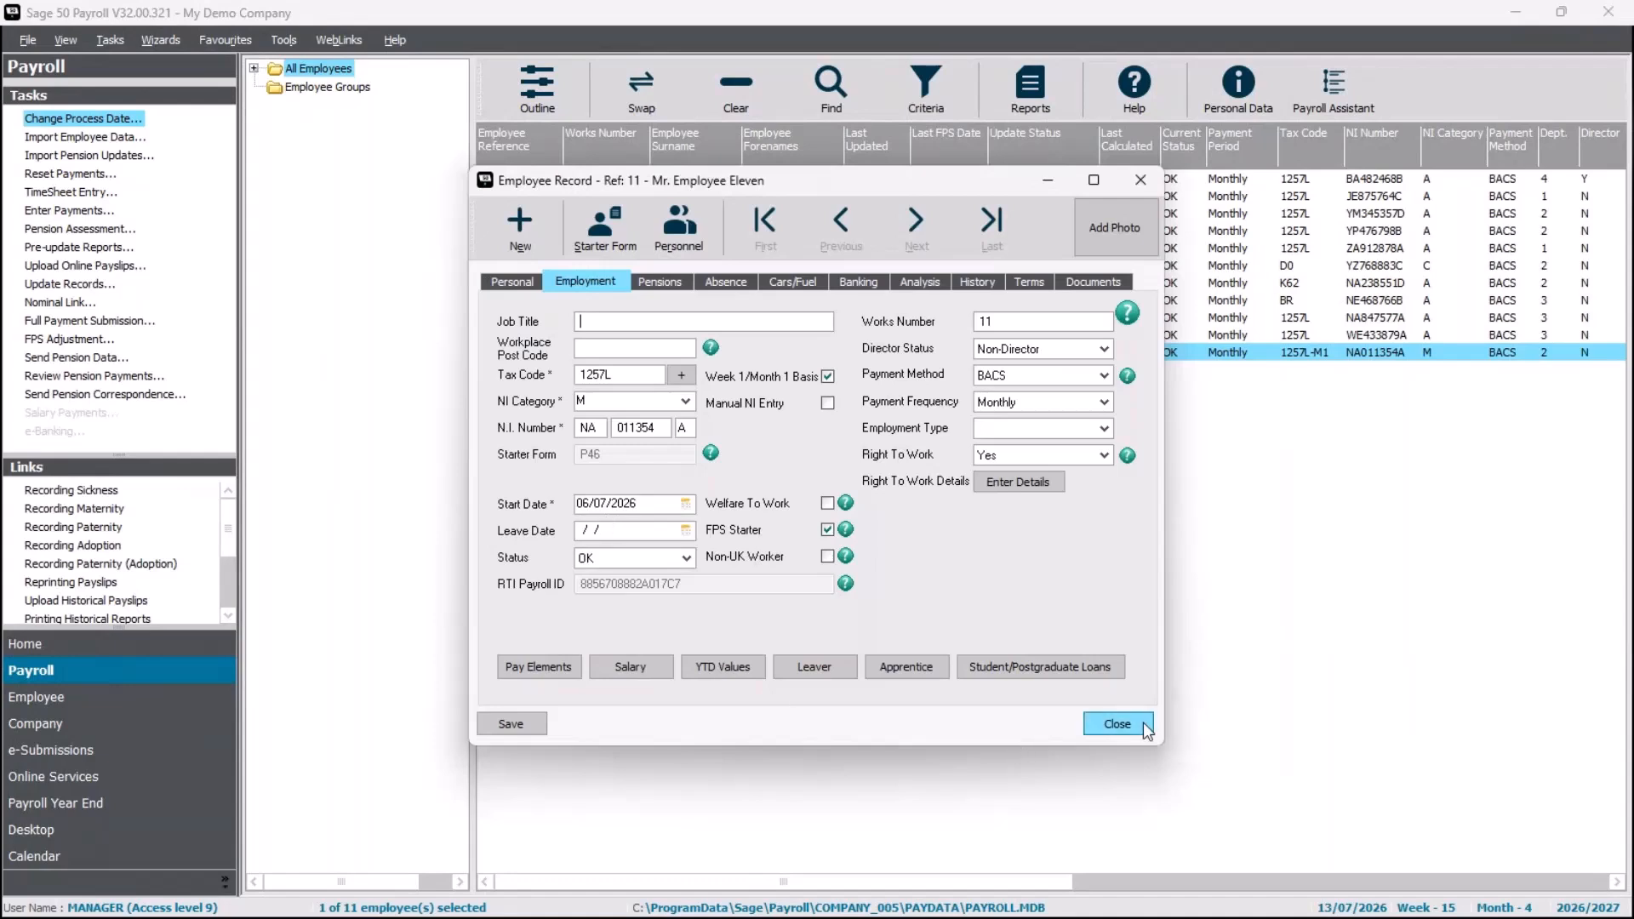
left_click(1117, 724)
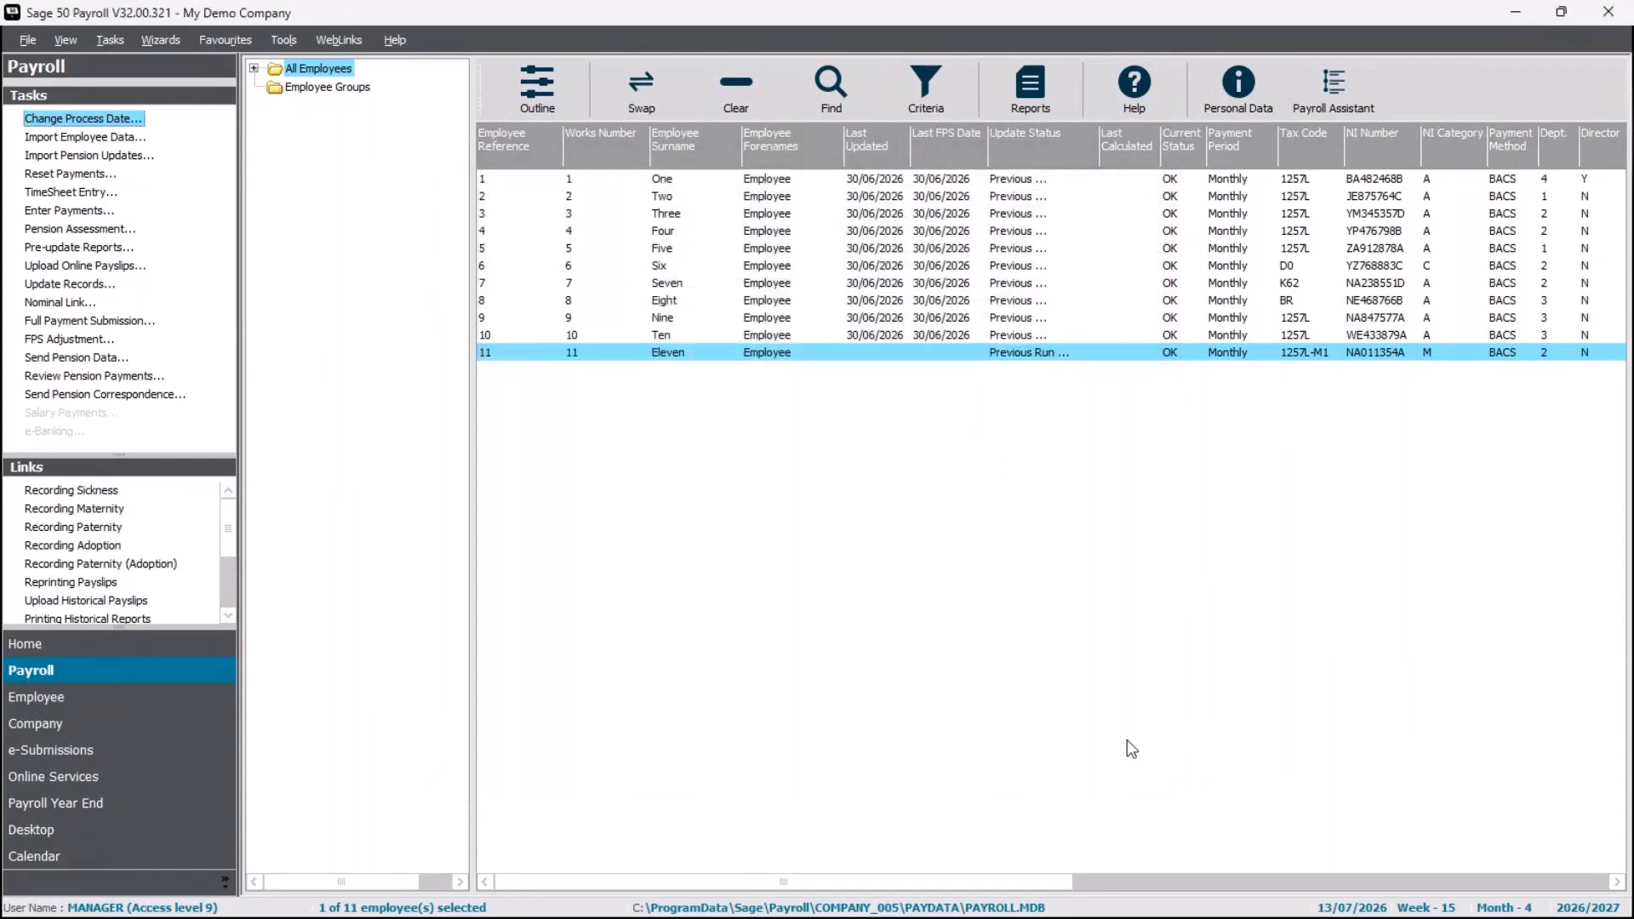
left_click(678, 354)
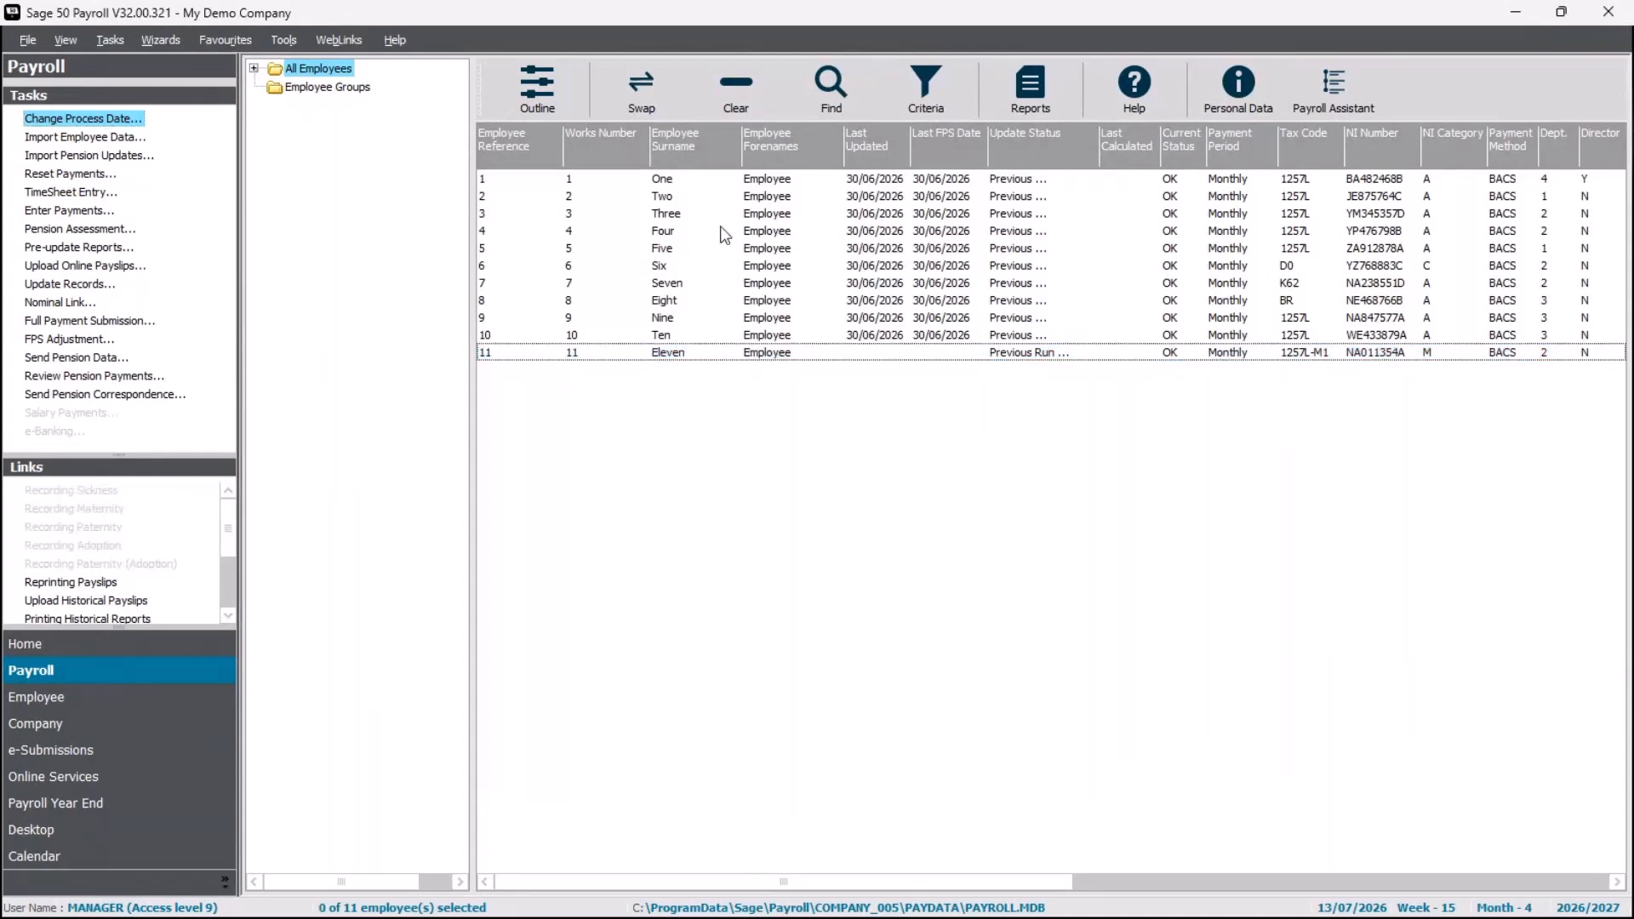
Review the statutory maternity pay entitlement for employee 4, then close it and deselect the employee
left_click(676, 232)
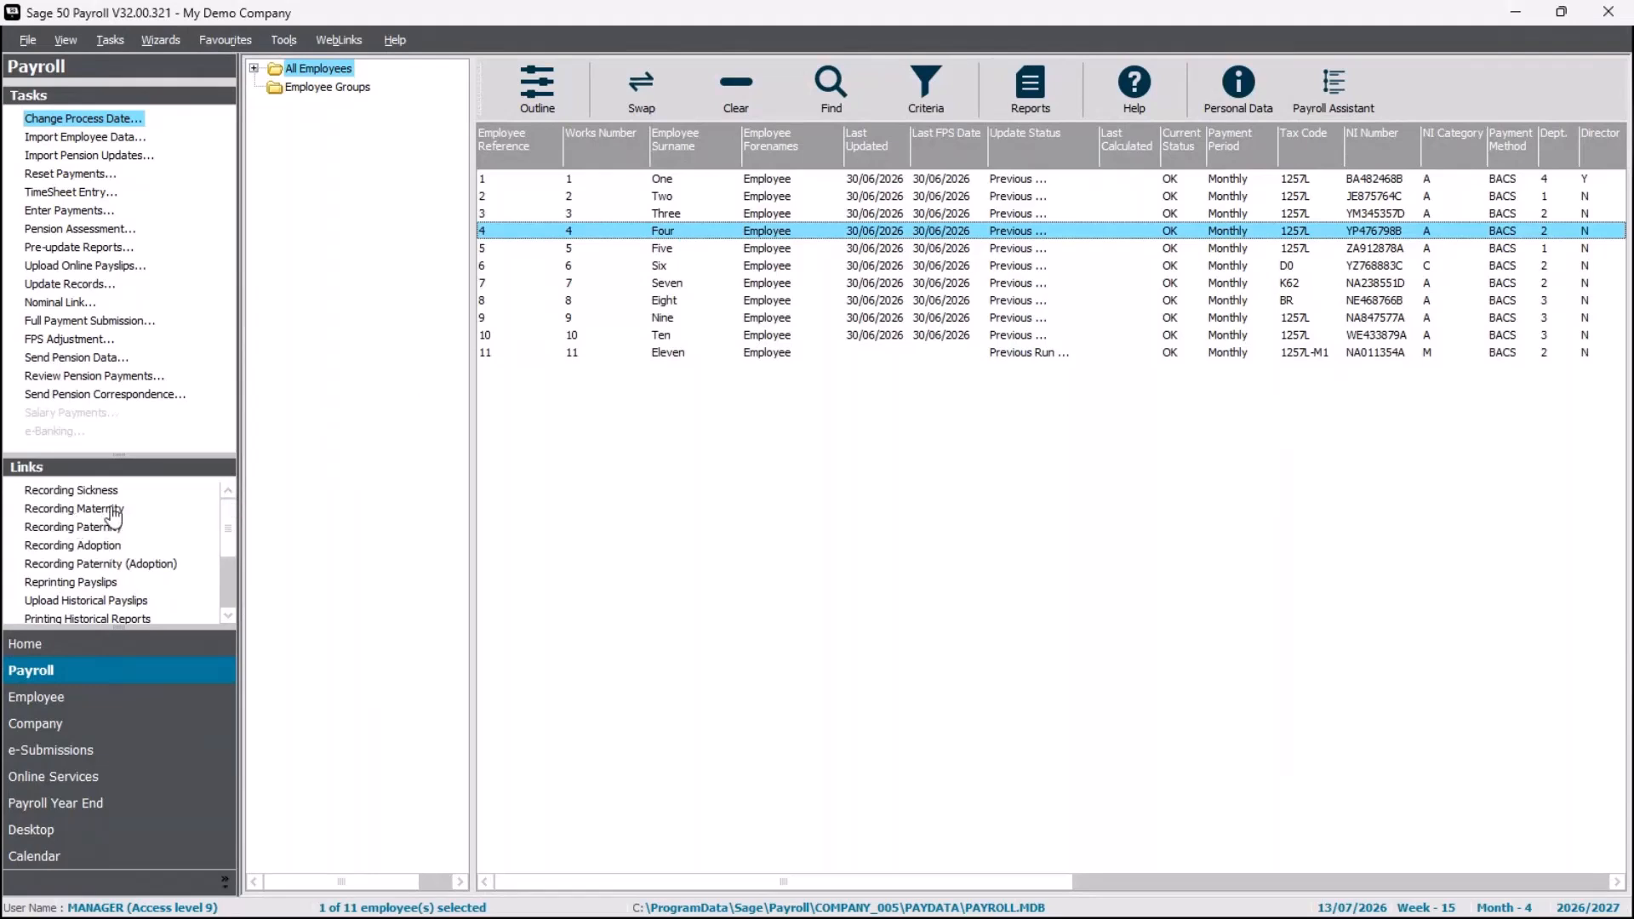
left_click(58, 510)
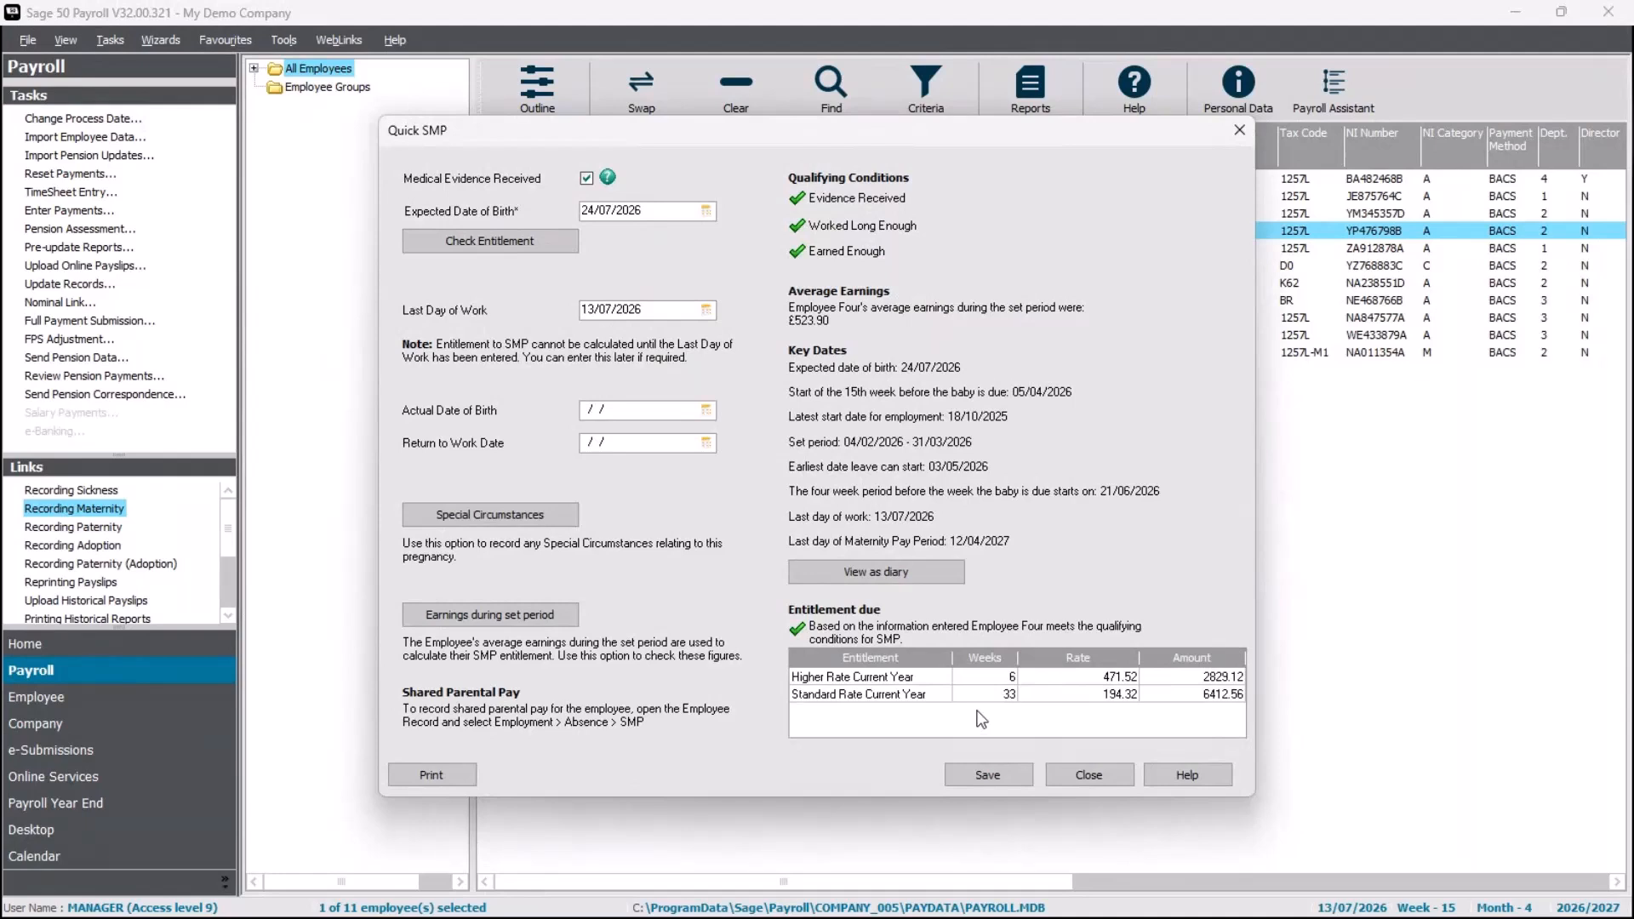
left_click(1098, 774)
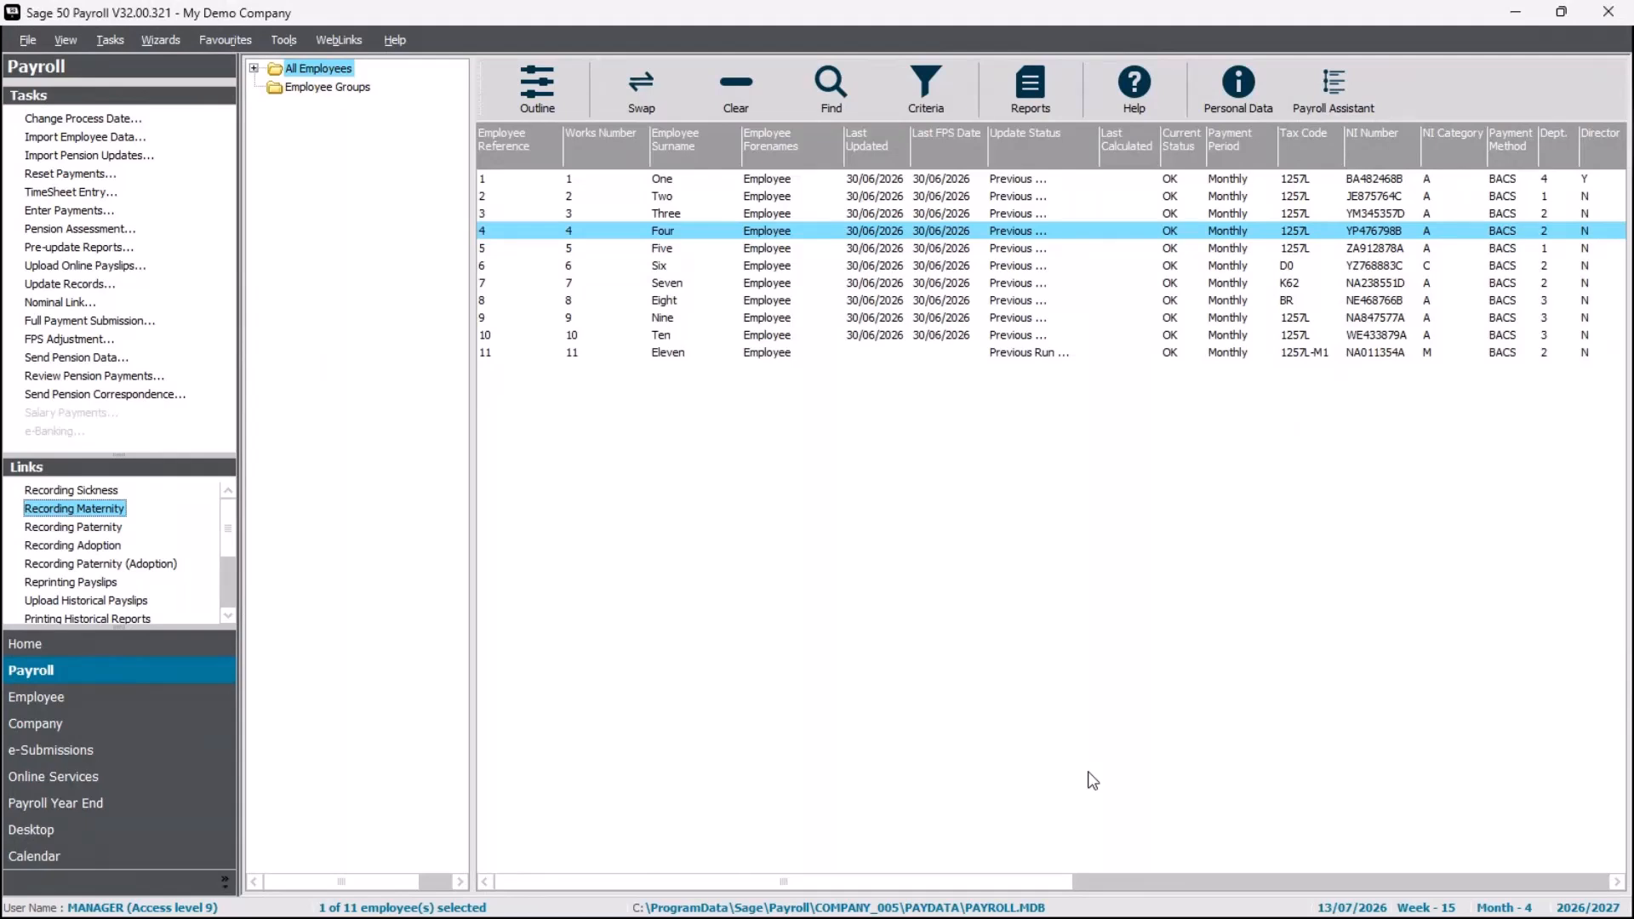
left_click(747, 231)
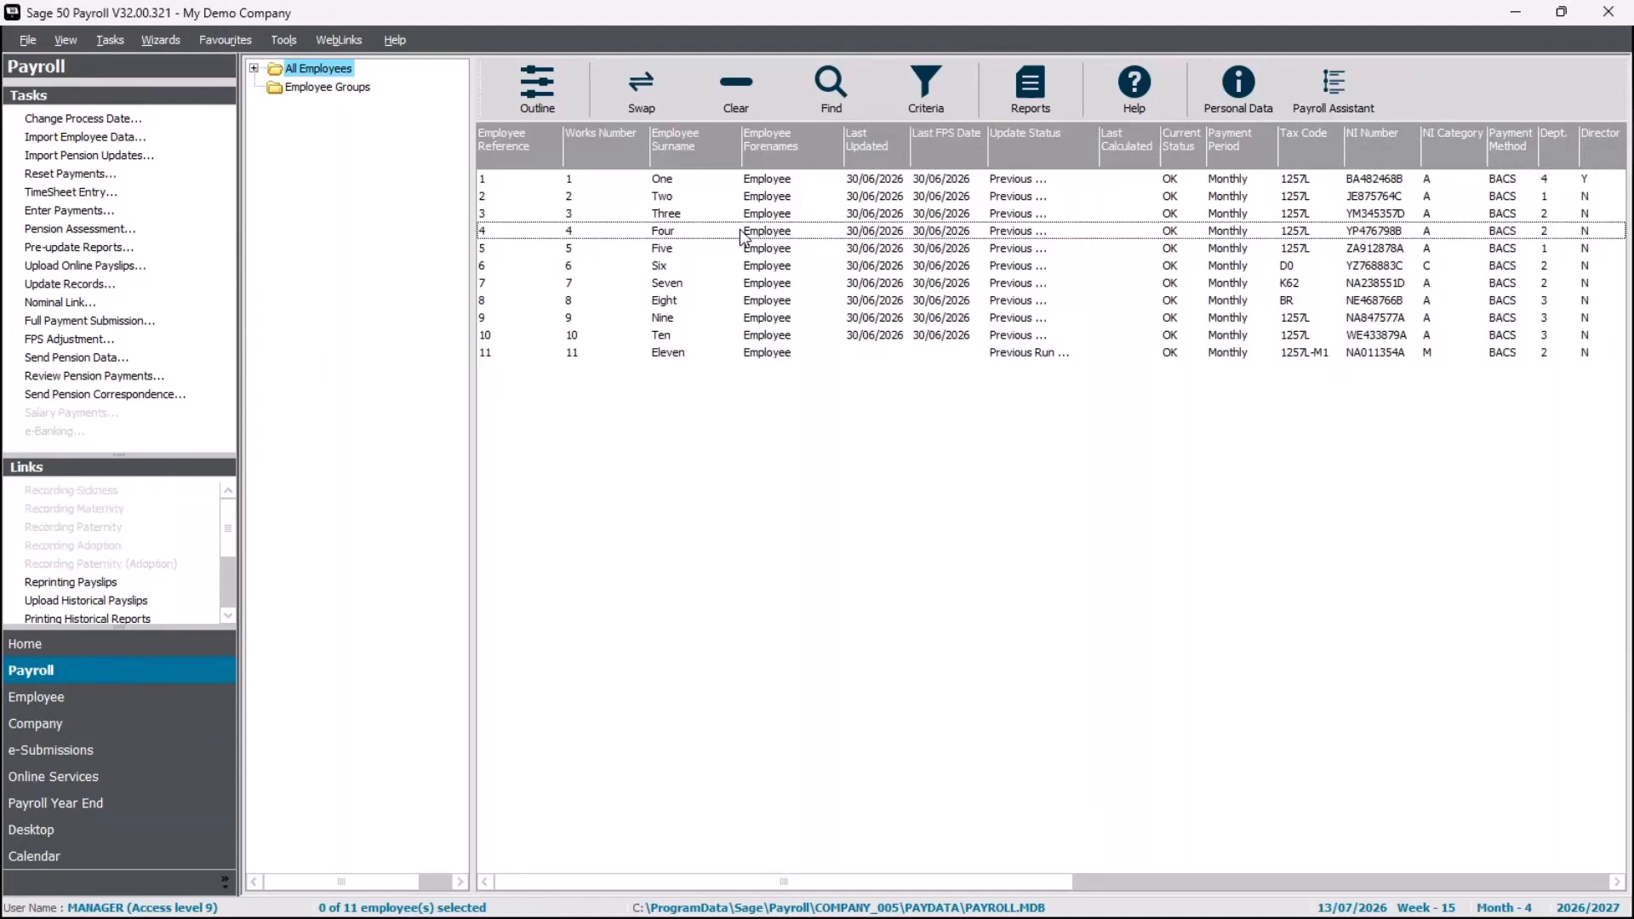
Set the employment status of employee 8 to On Hold, then save and close the record
left_click(680, 306)
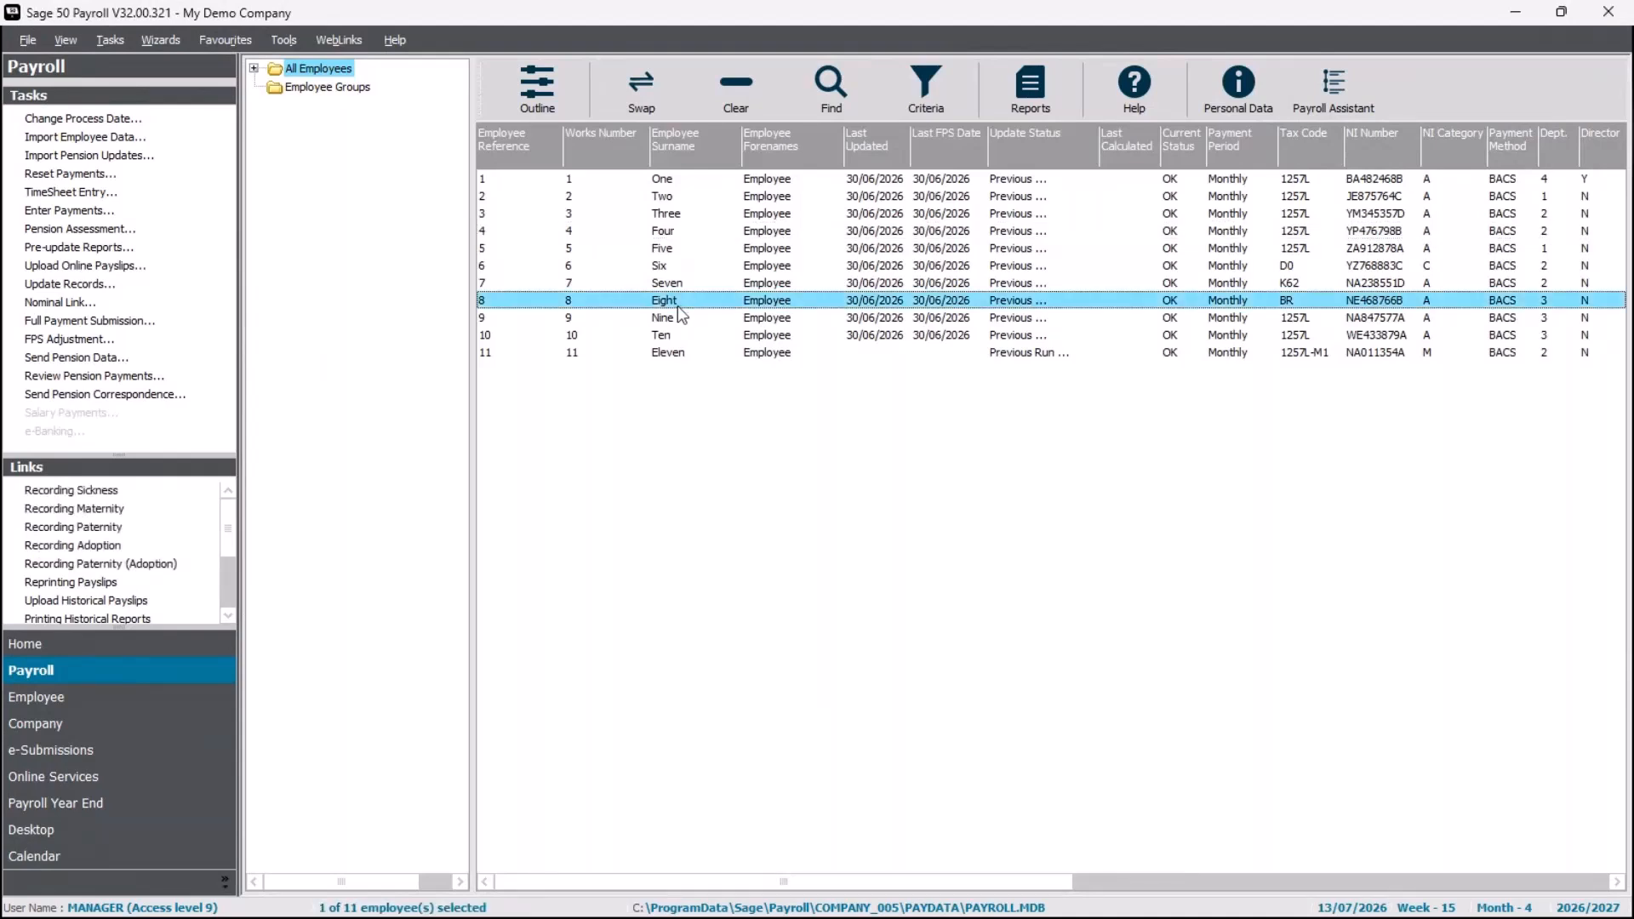
right_click(677, 304)
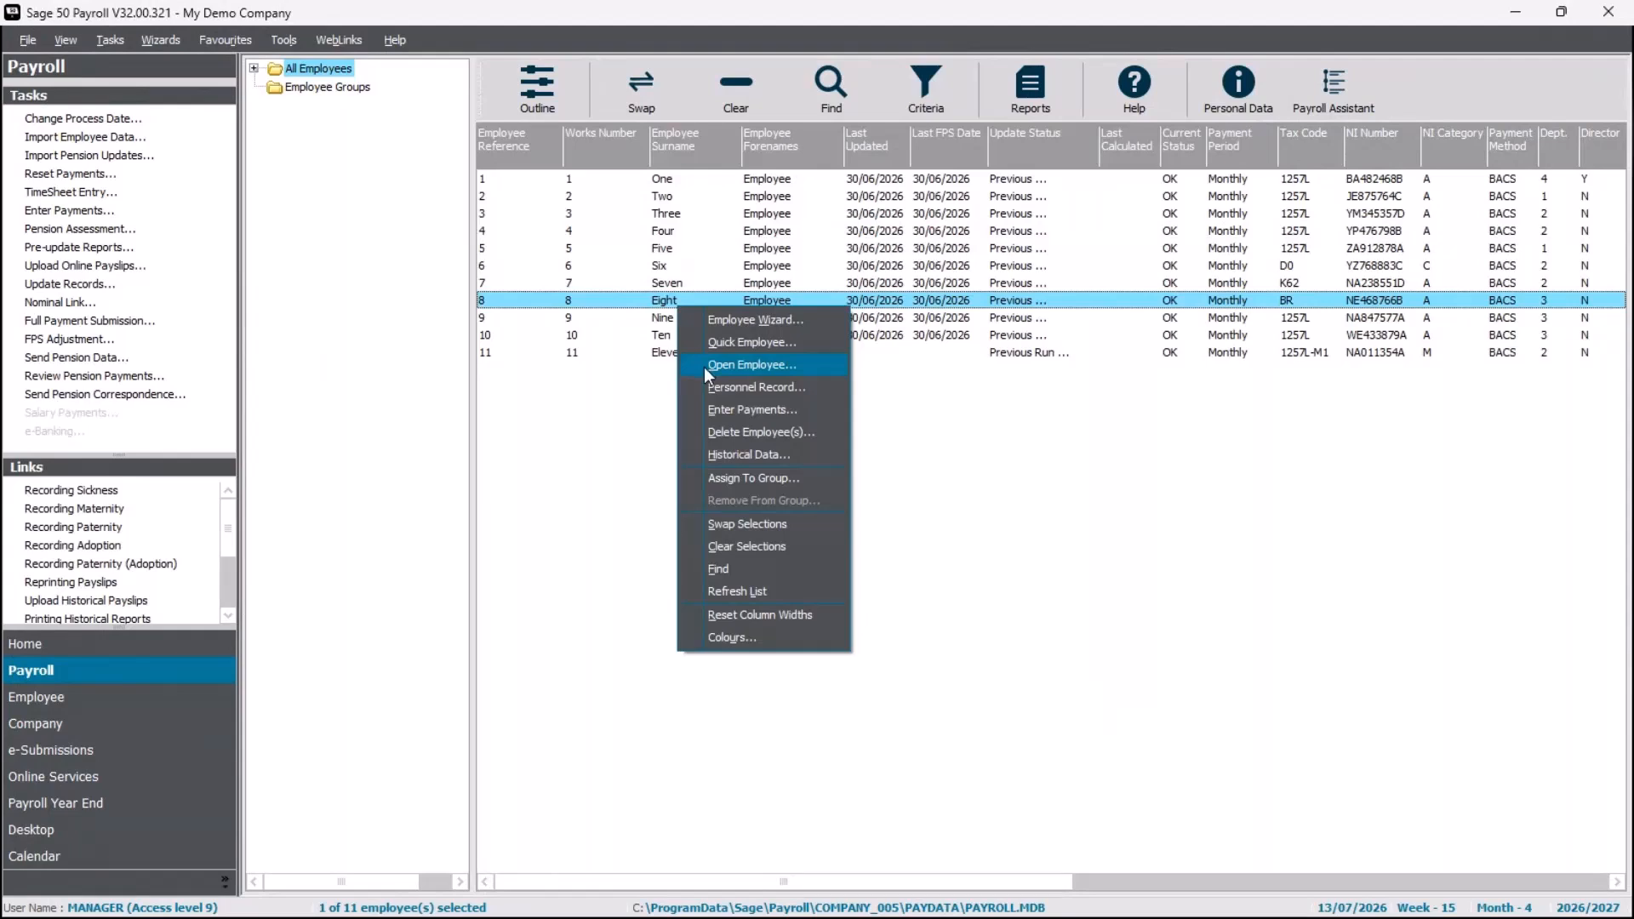
left_click(704, 368)
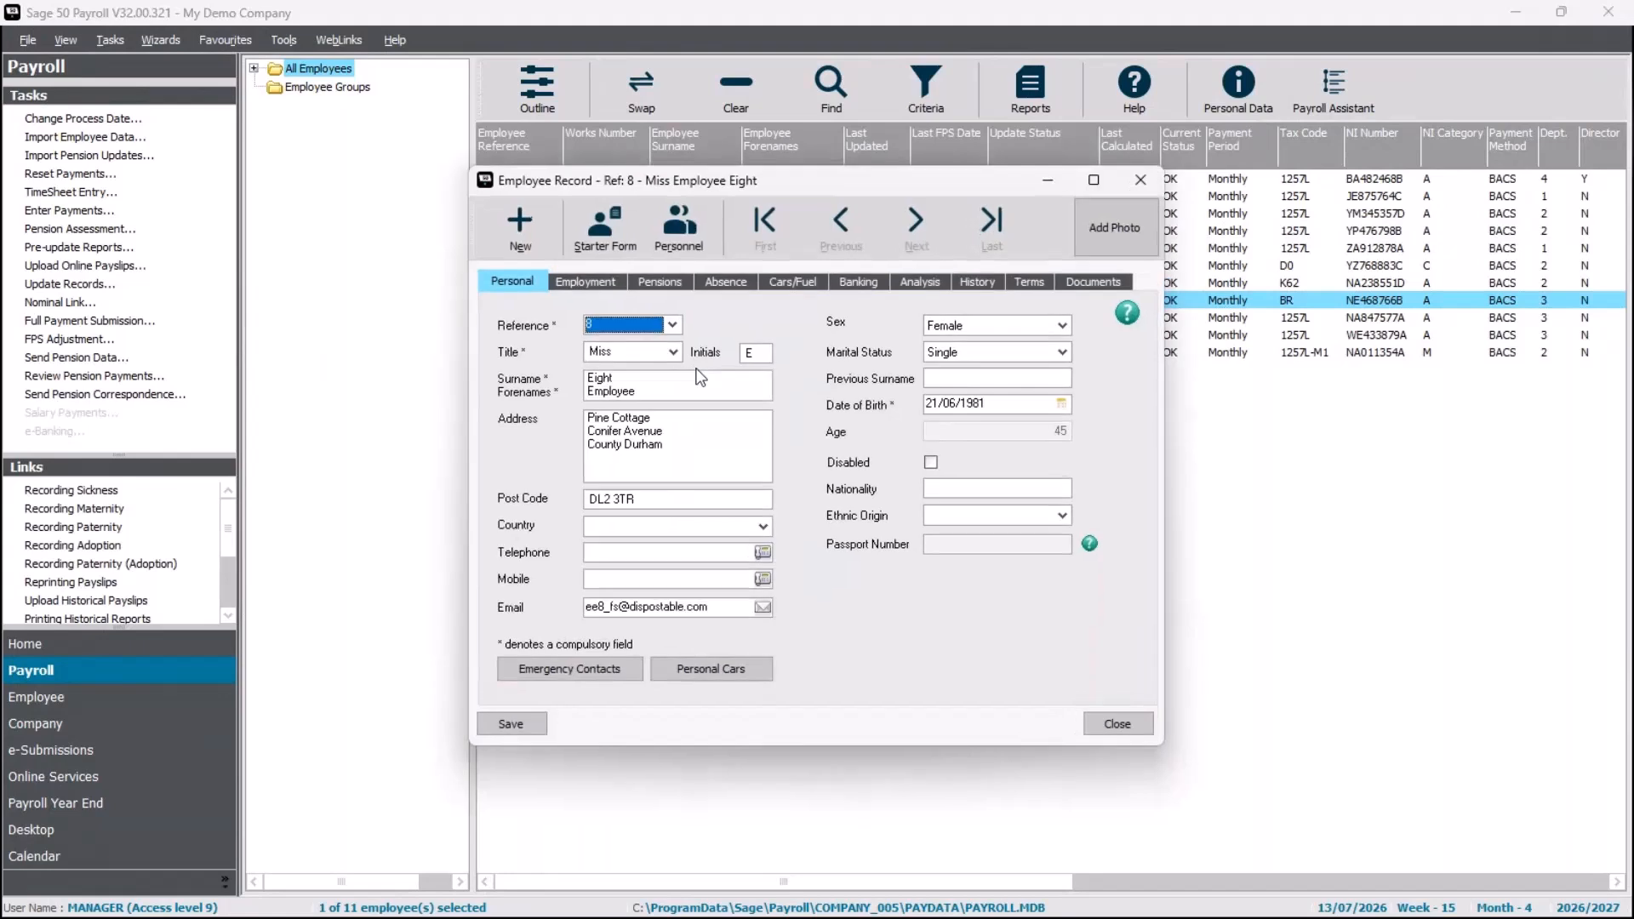
left_click(576, 282)
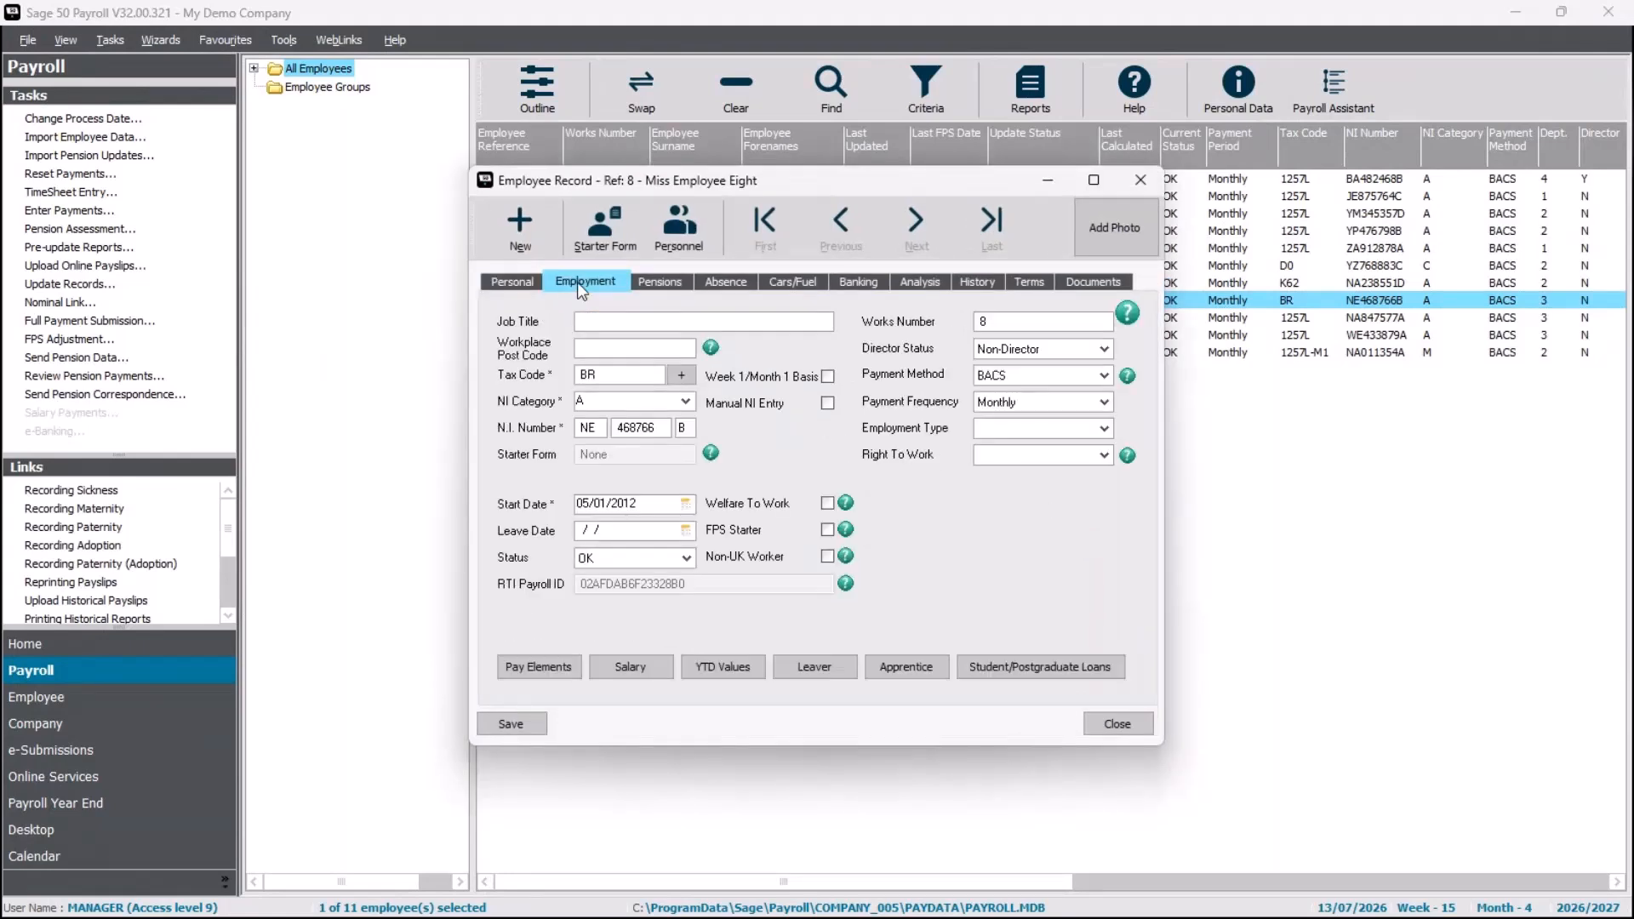
left_click(596, 559)
left_click(606, 590)
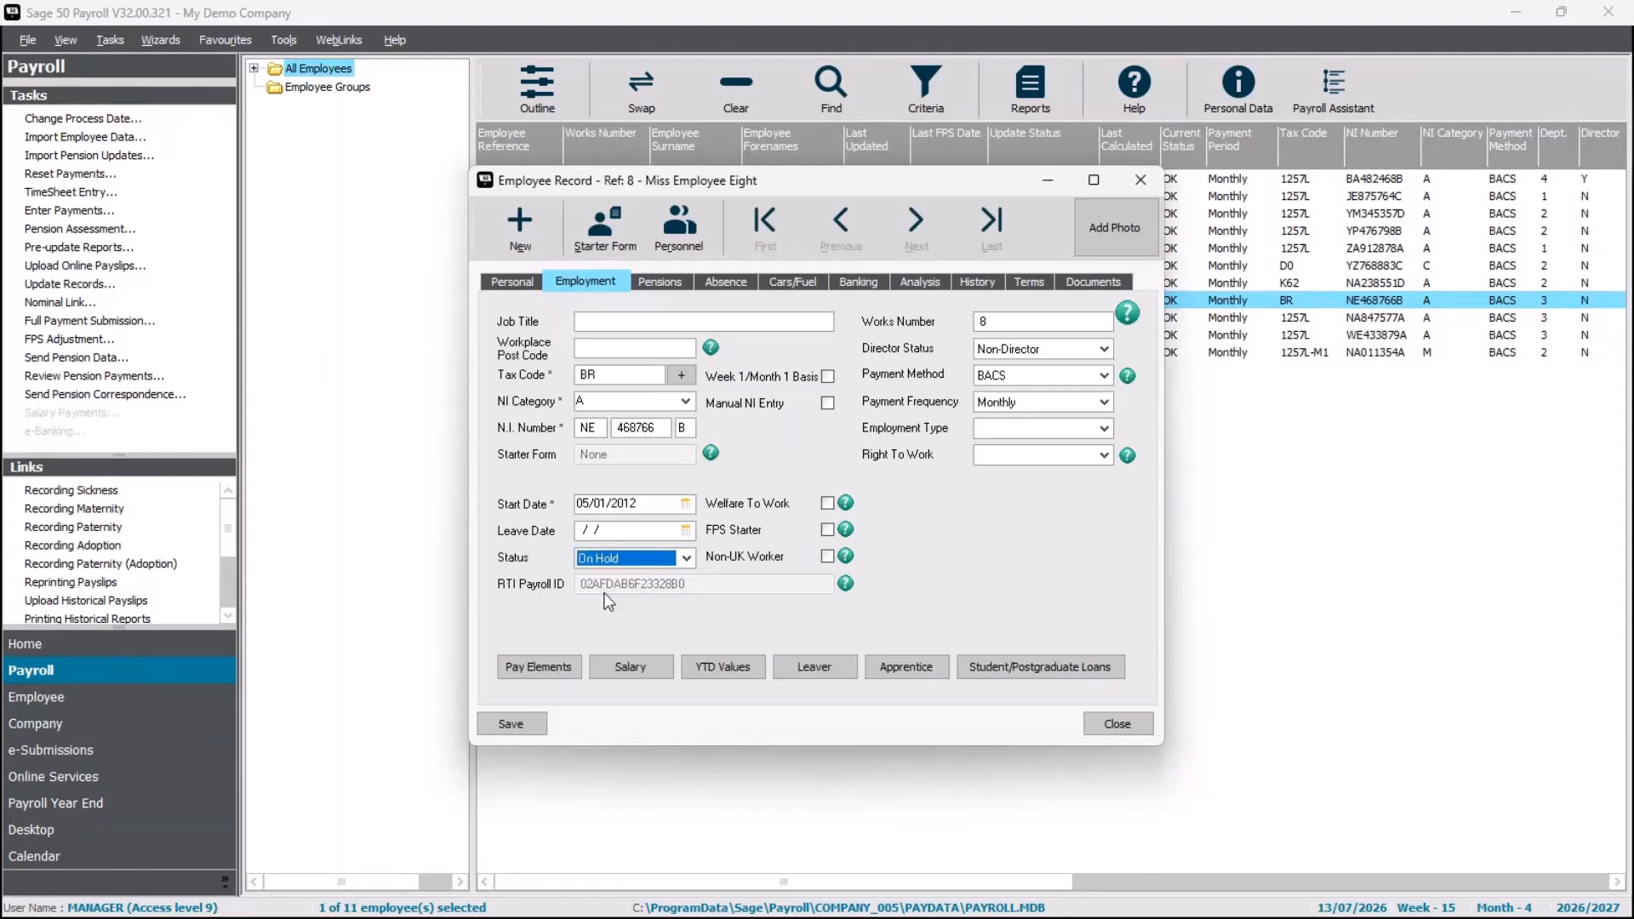
left_click(510, 725)
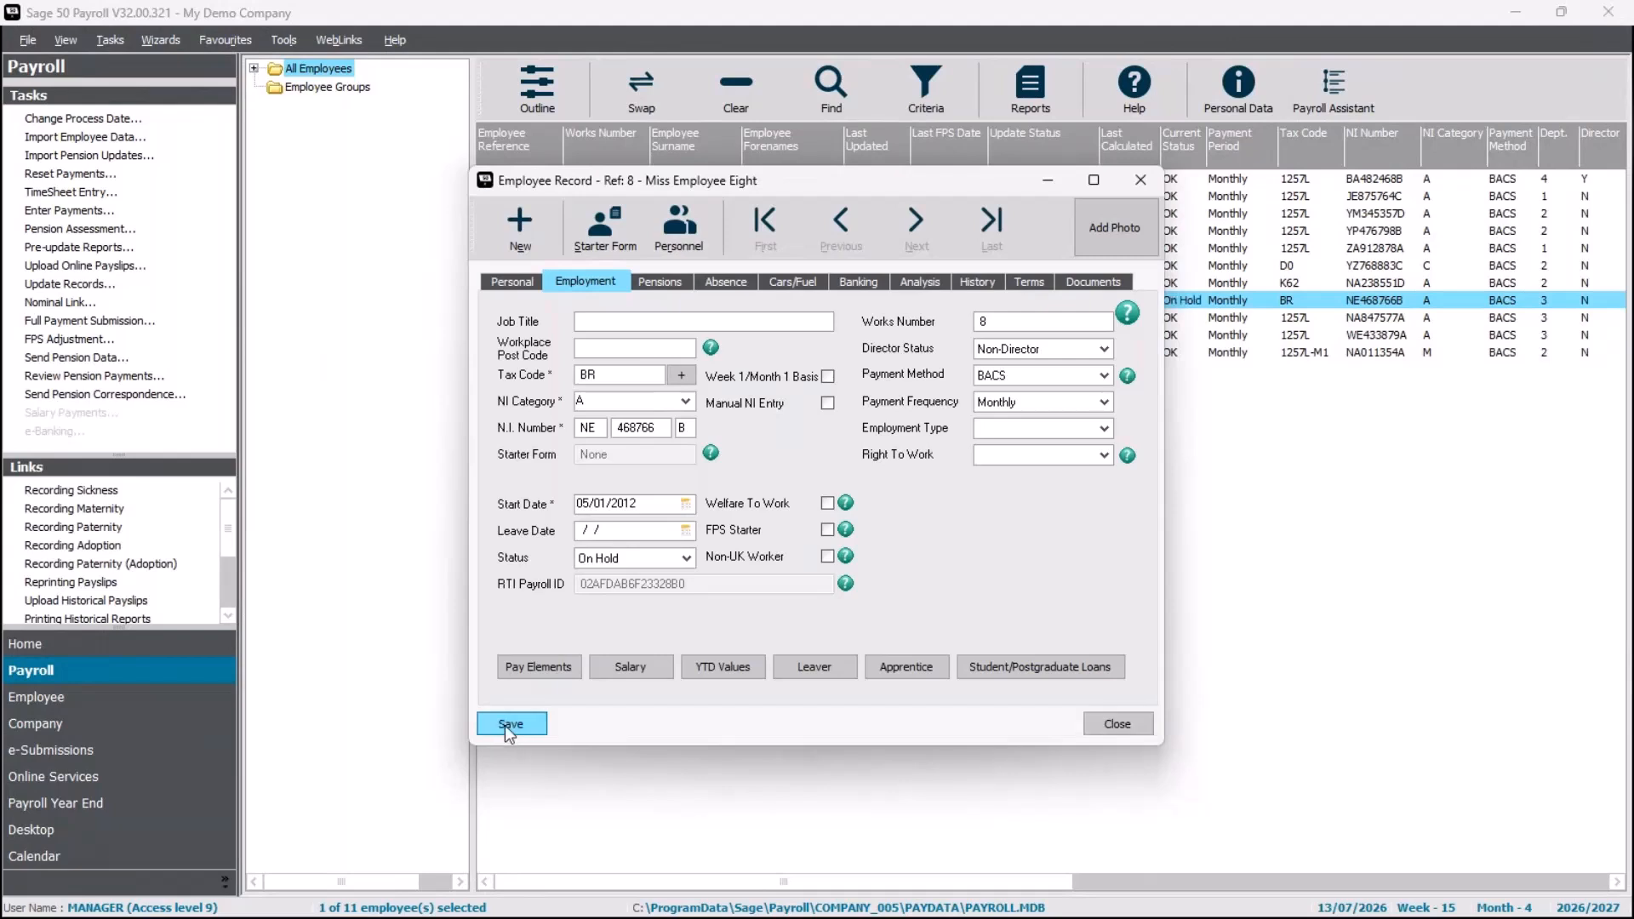
left_click(1106, 732)
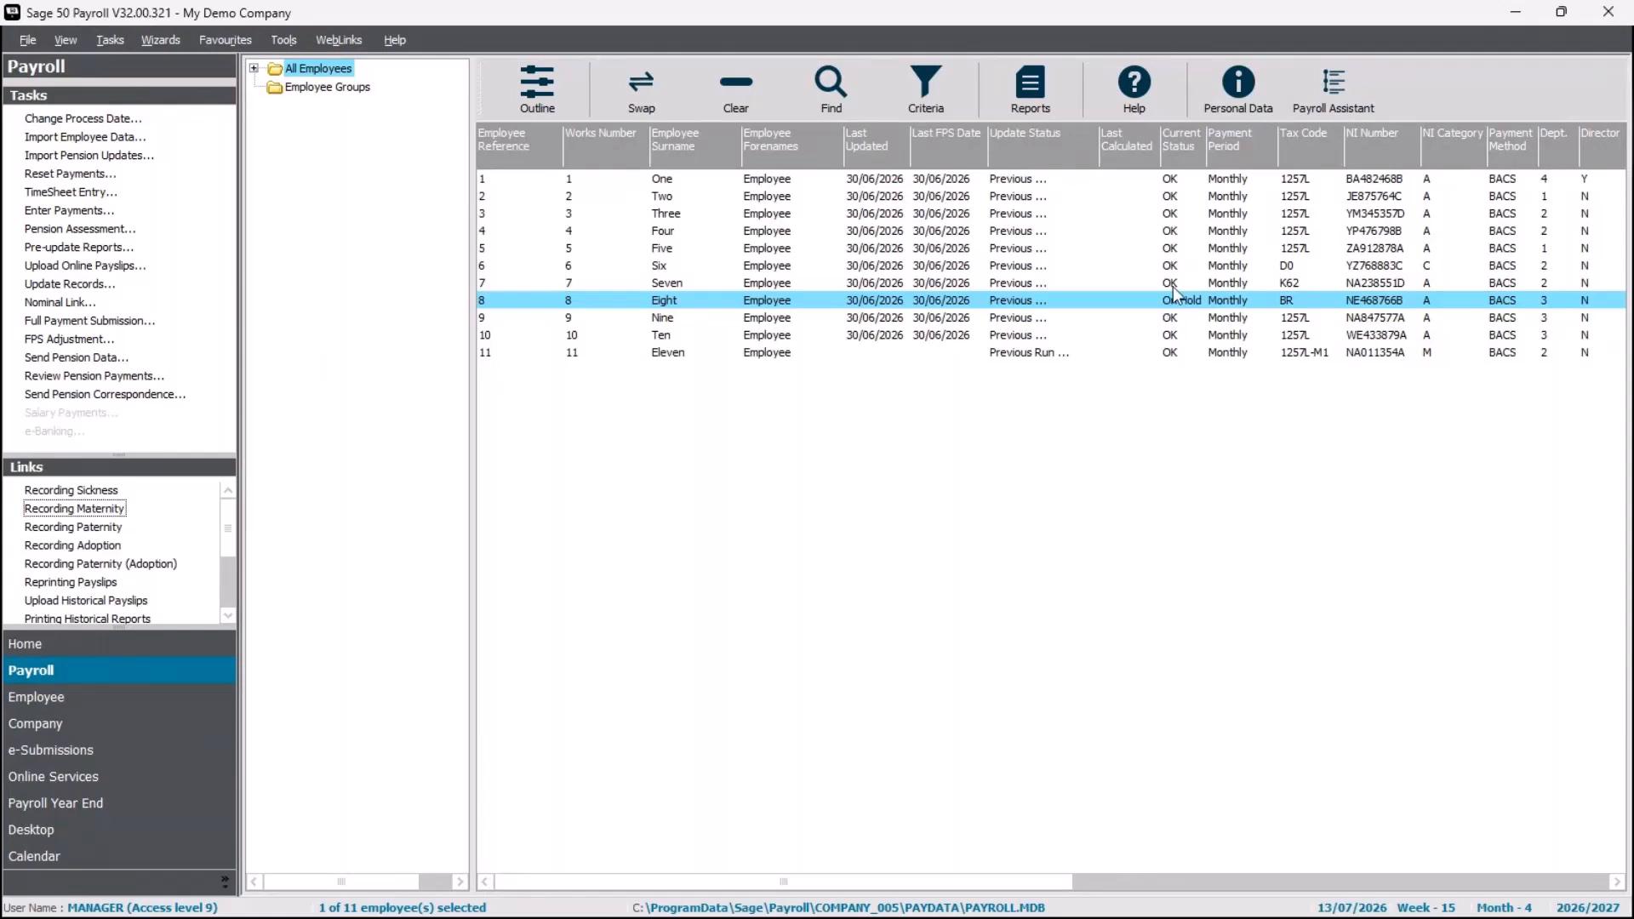
Check the IR Secure Mailbox for HMRC messages, then close it and clear the employee selection
left_click(130, 752)
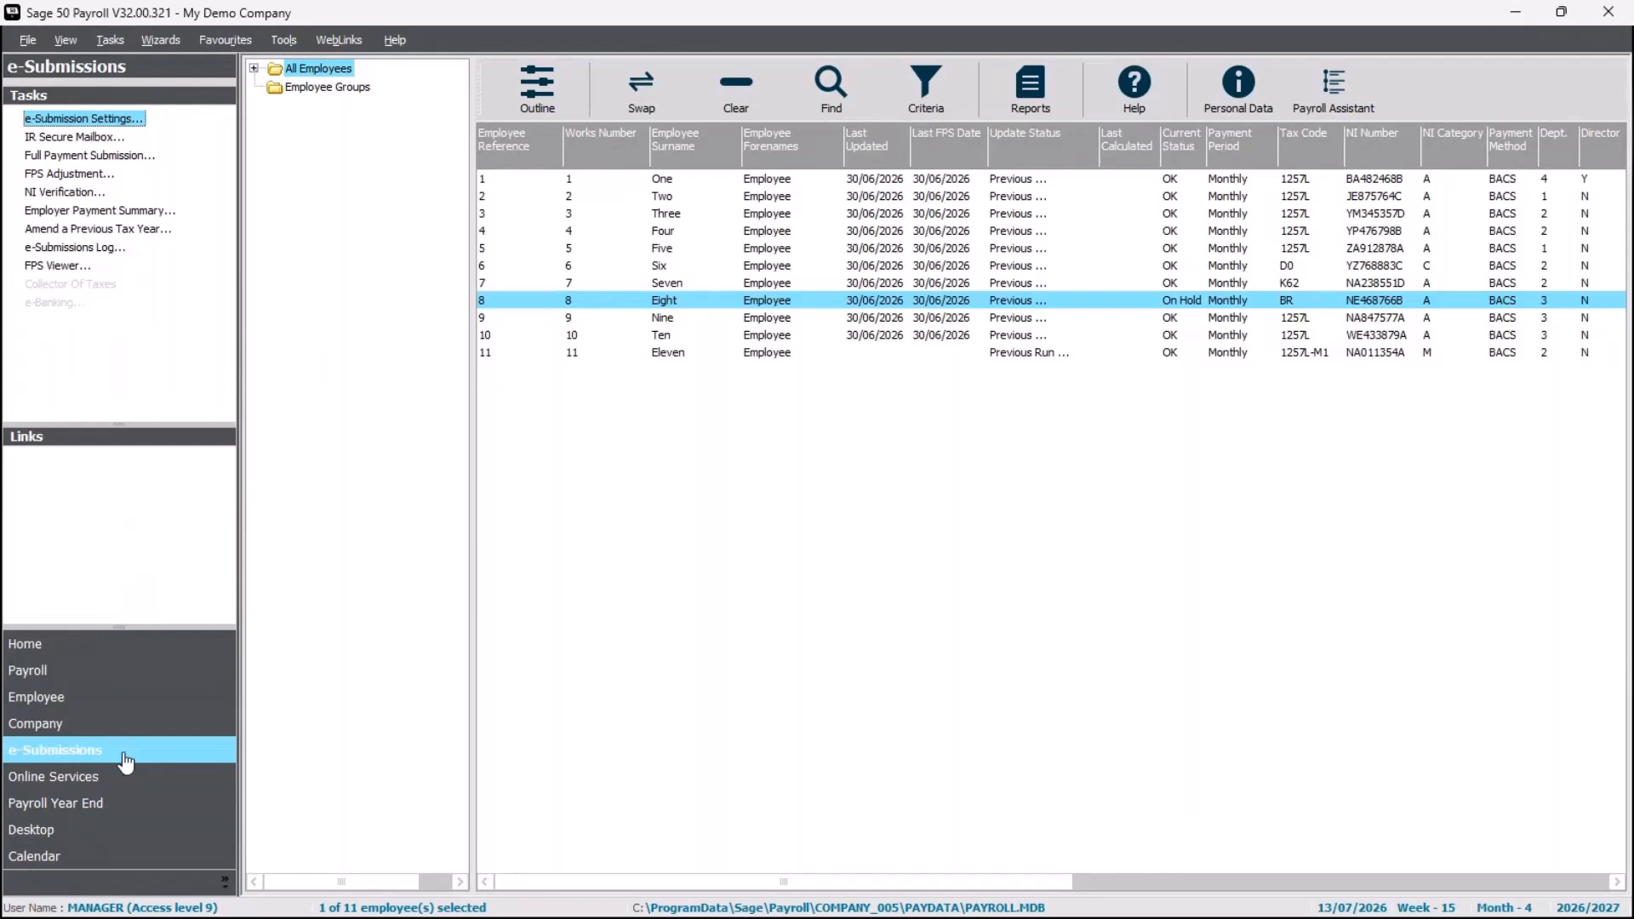
left_click(96, 143)
left_click(96, 150)
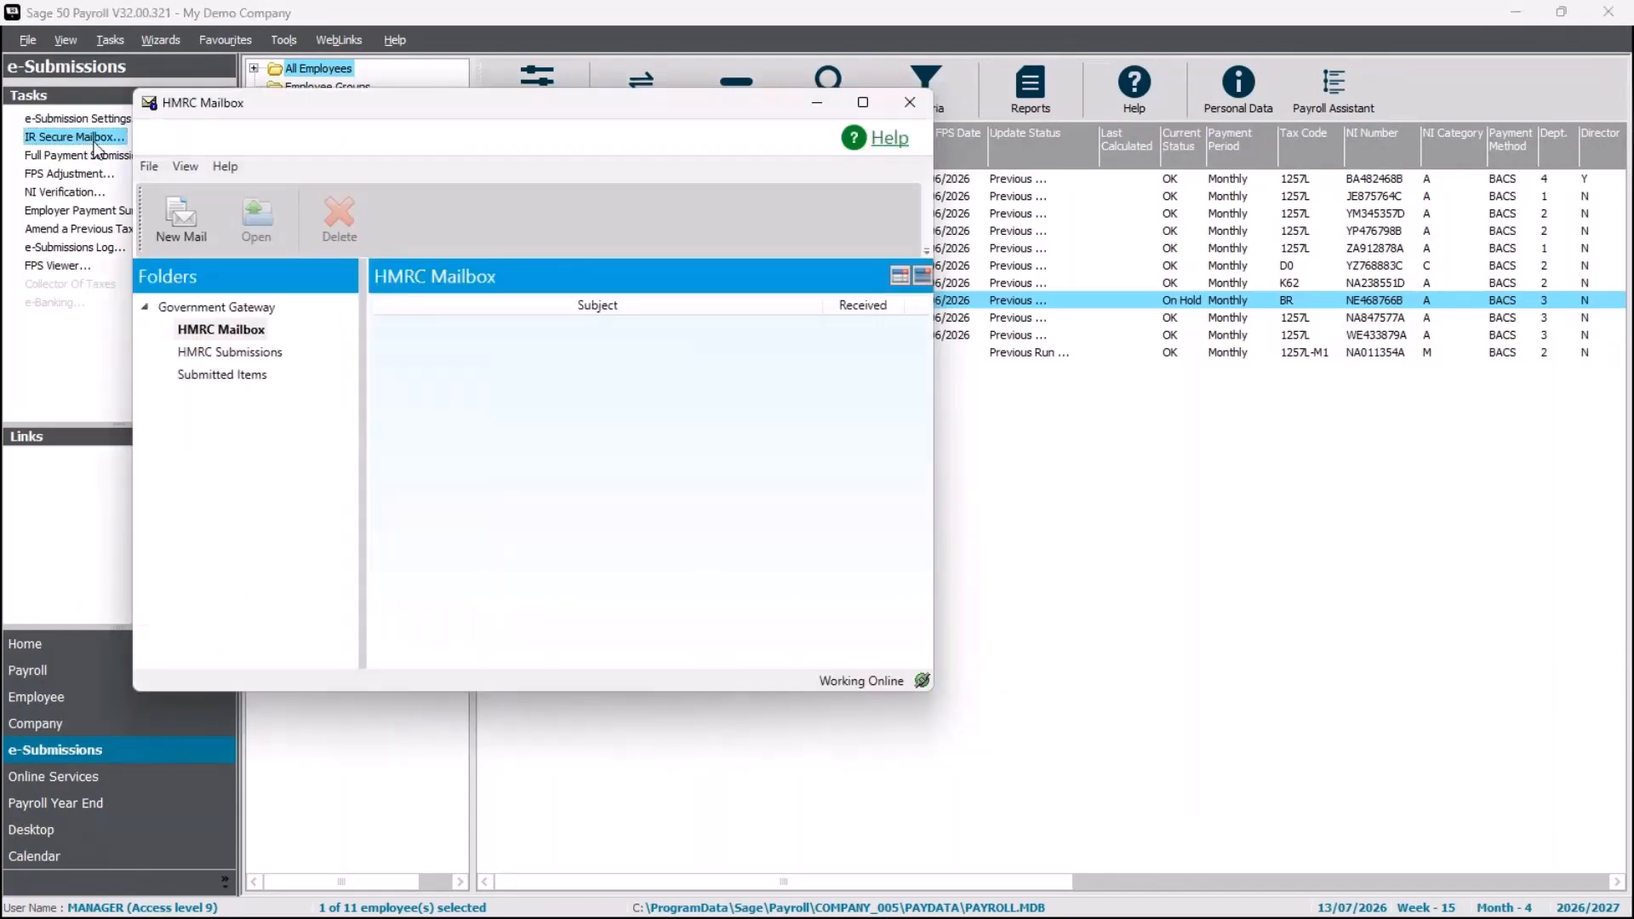
left_click(201, 226)
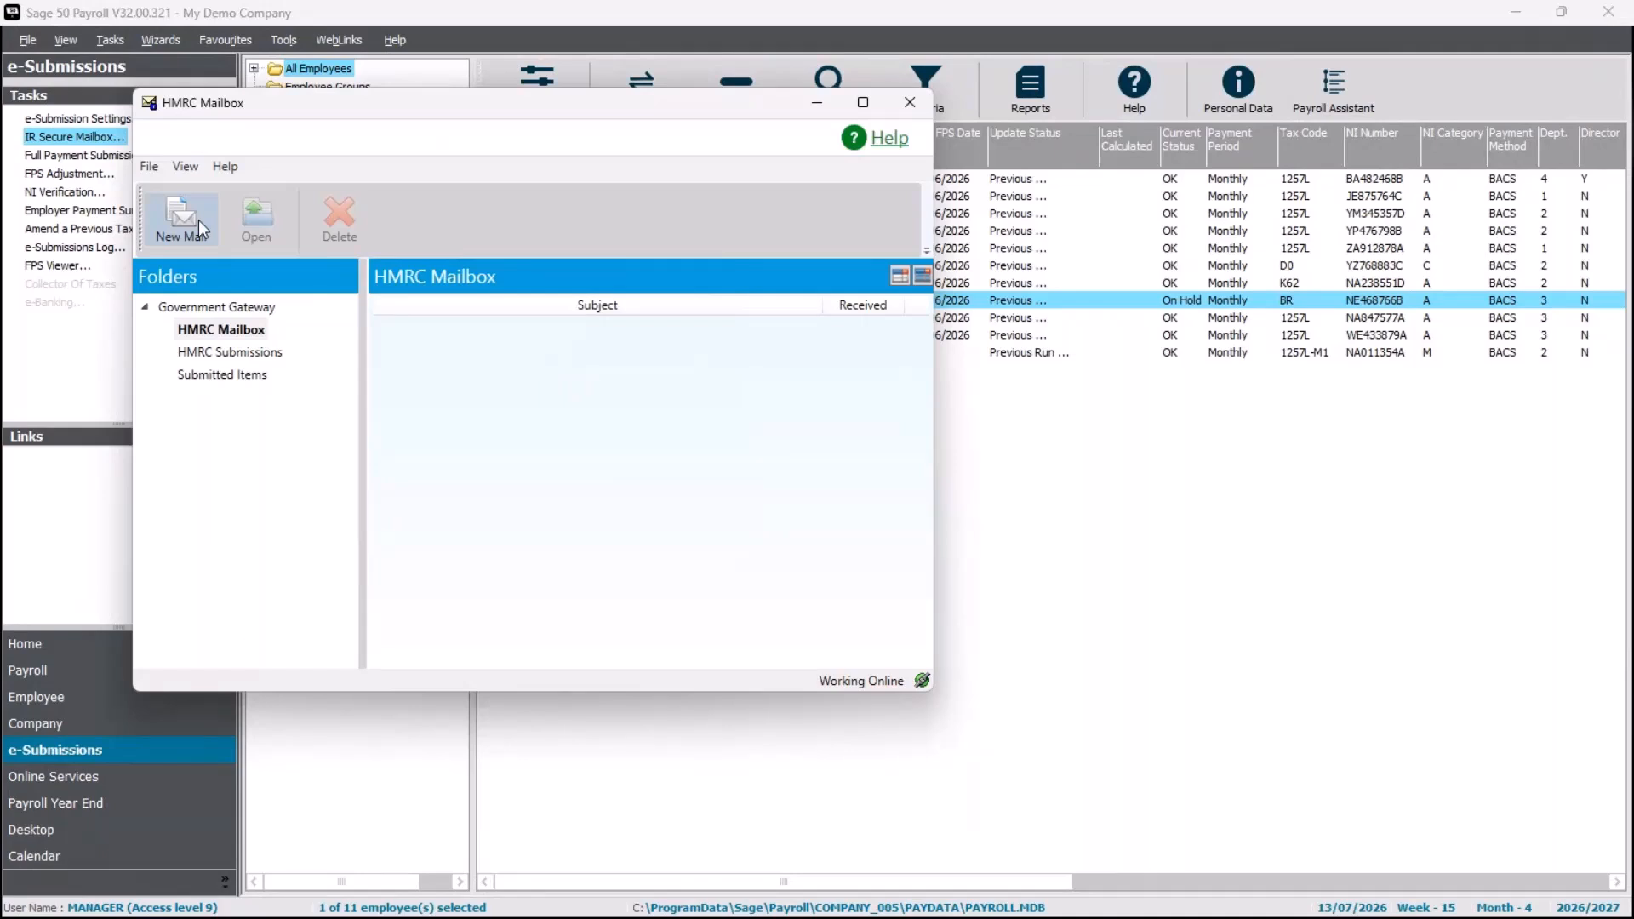
left_click(924, 104)
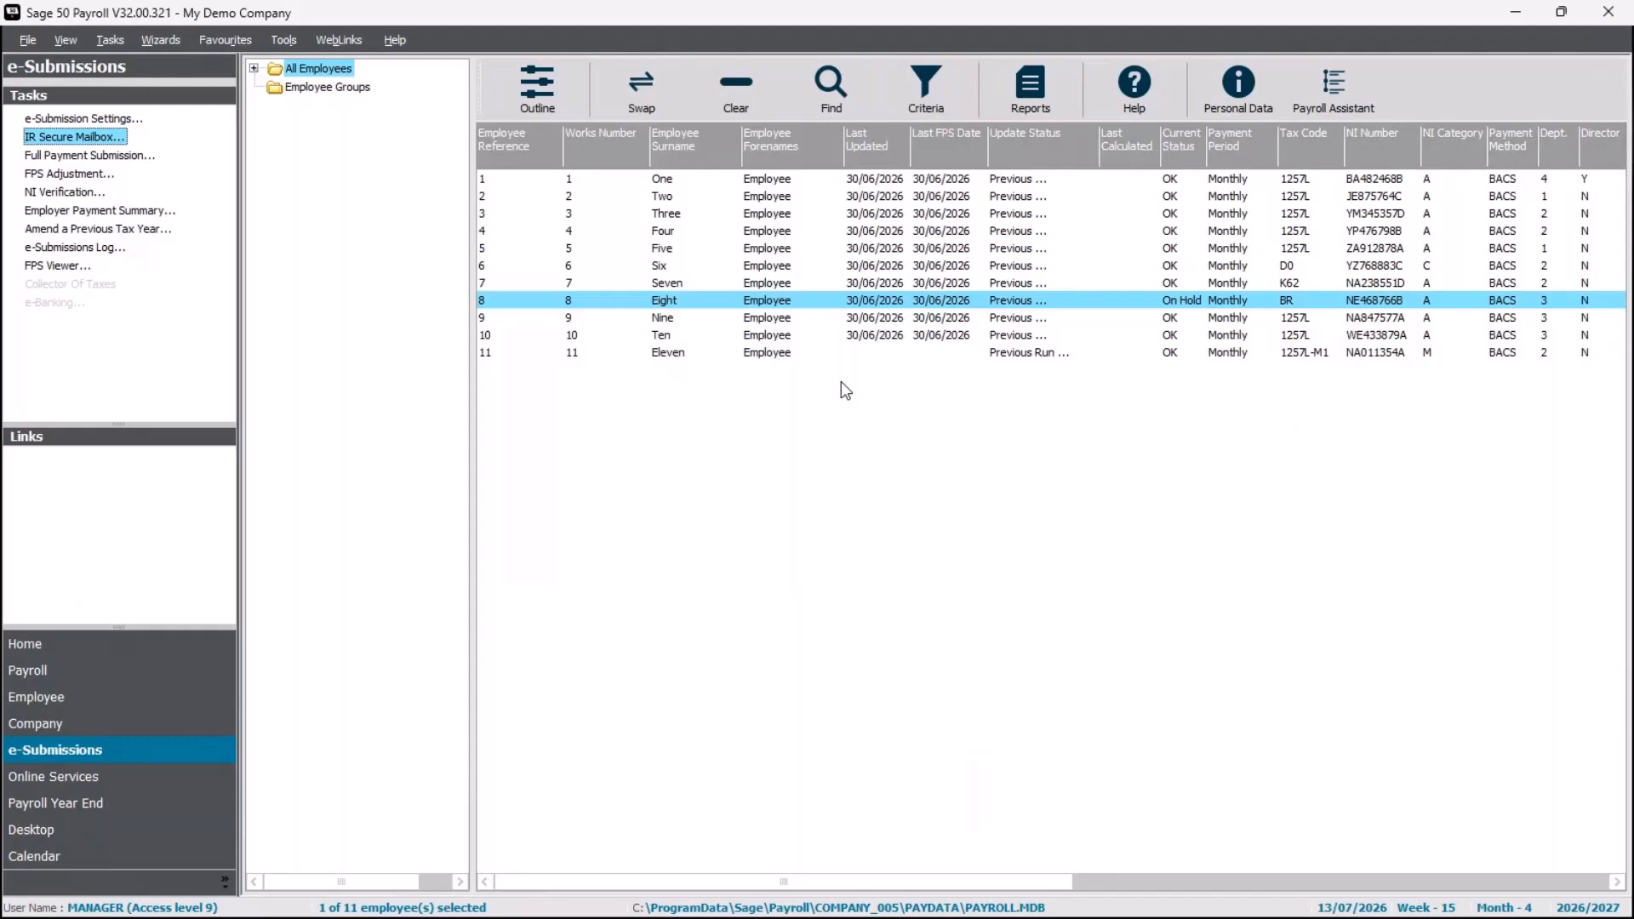
left_click(736, 85)
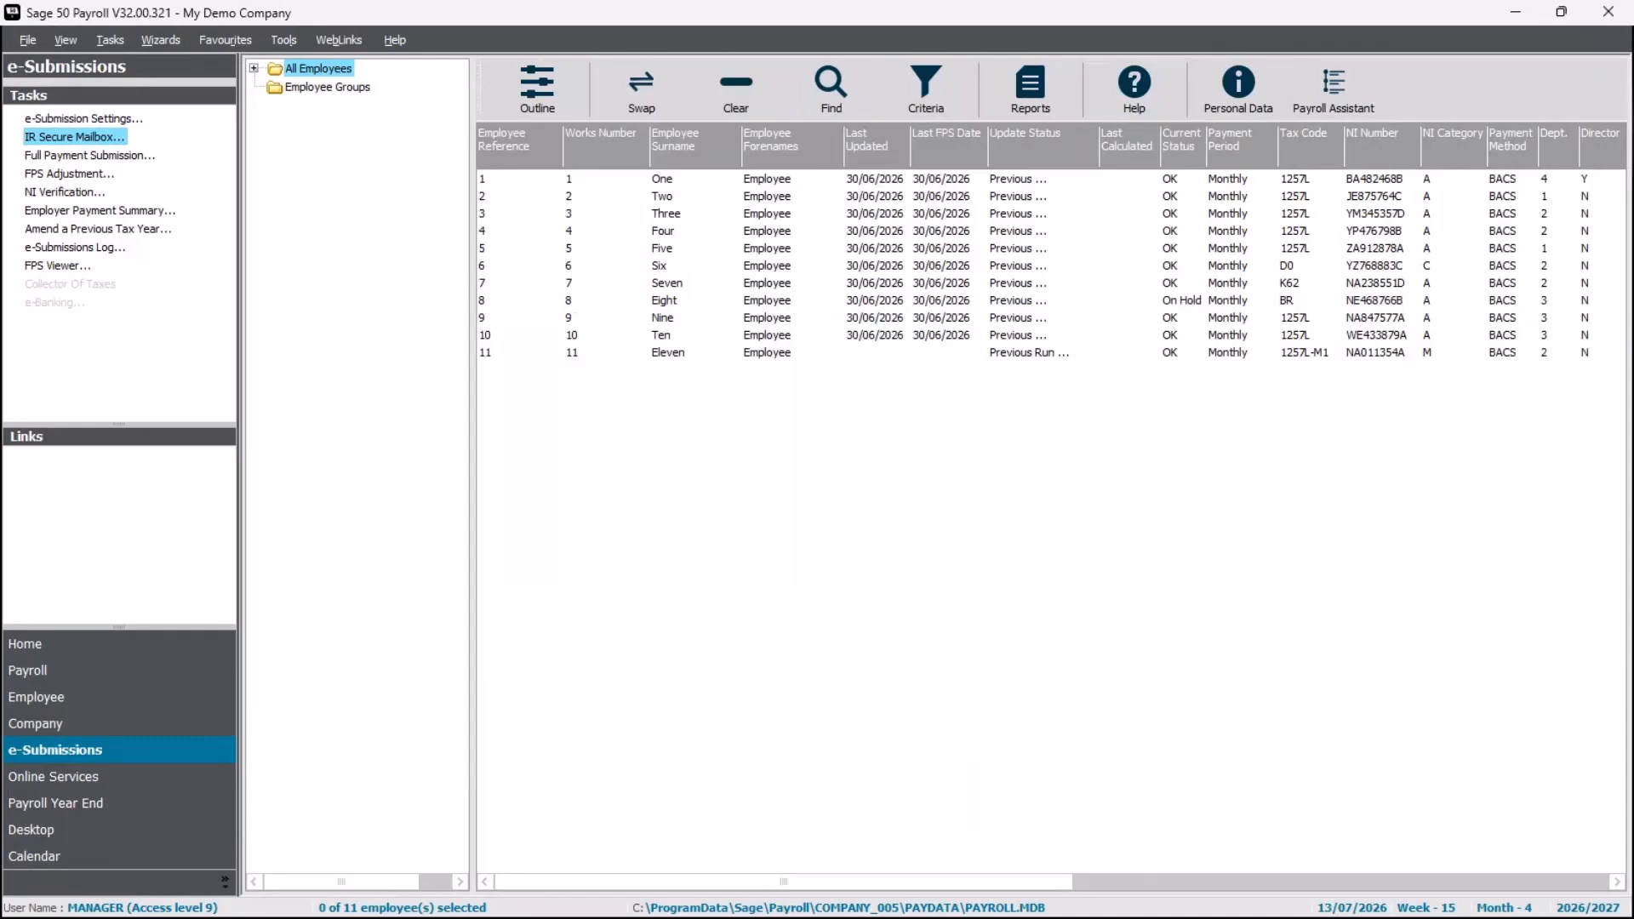
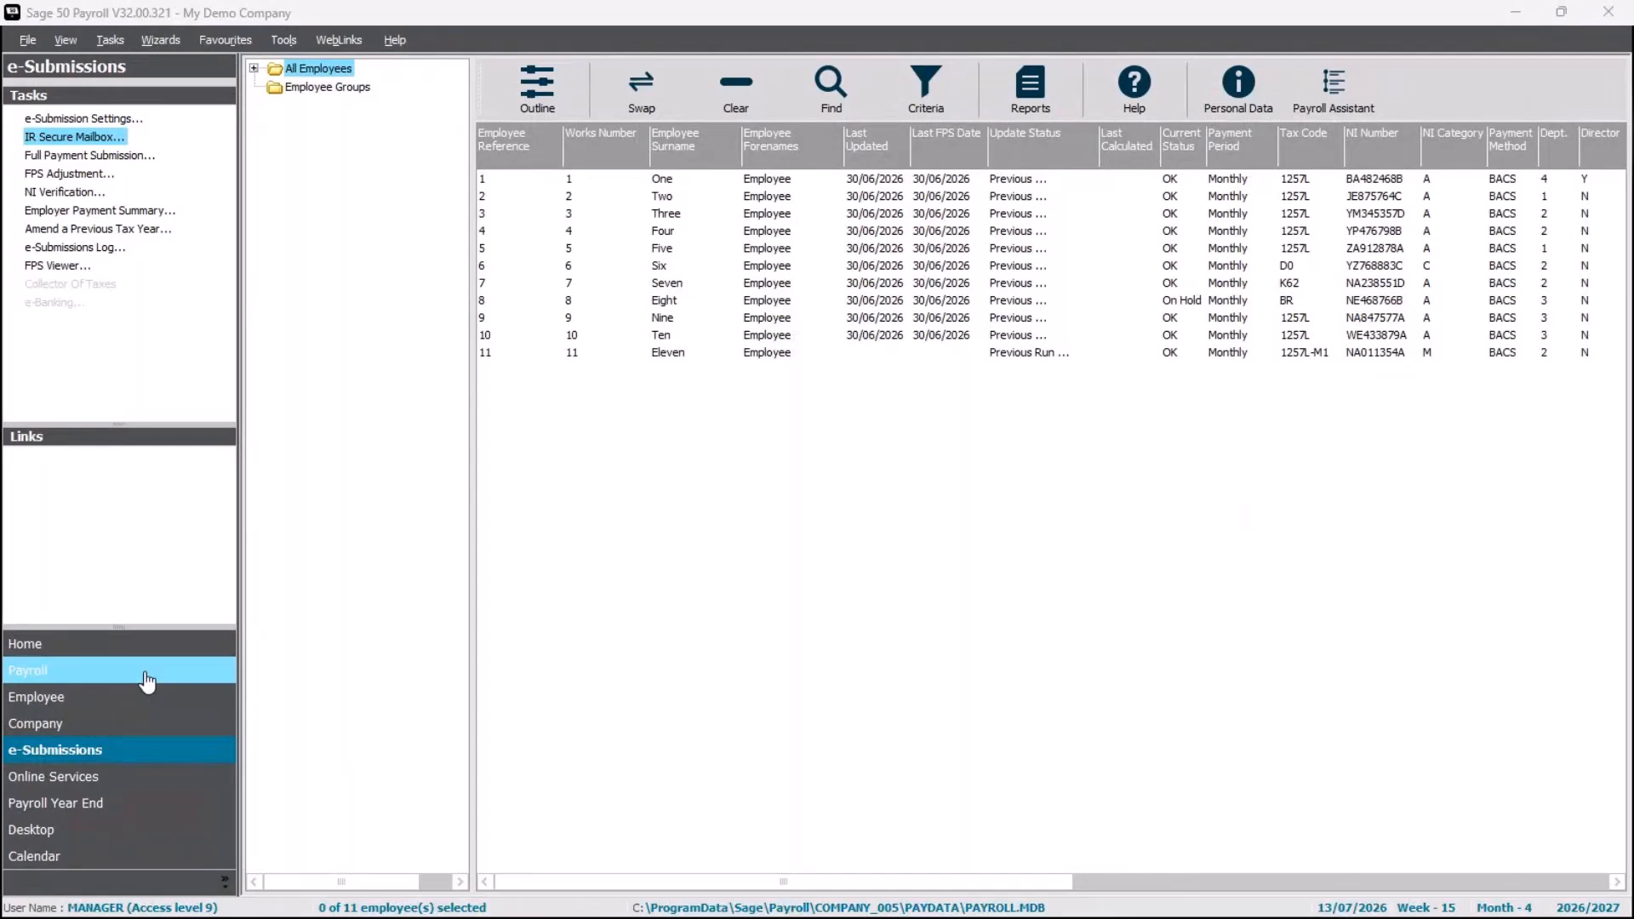
Switch the Payroll view to Process Map and enlarge the employee list area to fit all employees
left_click(147, 678)
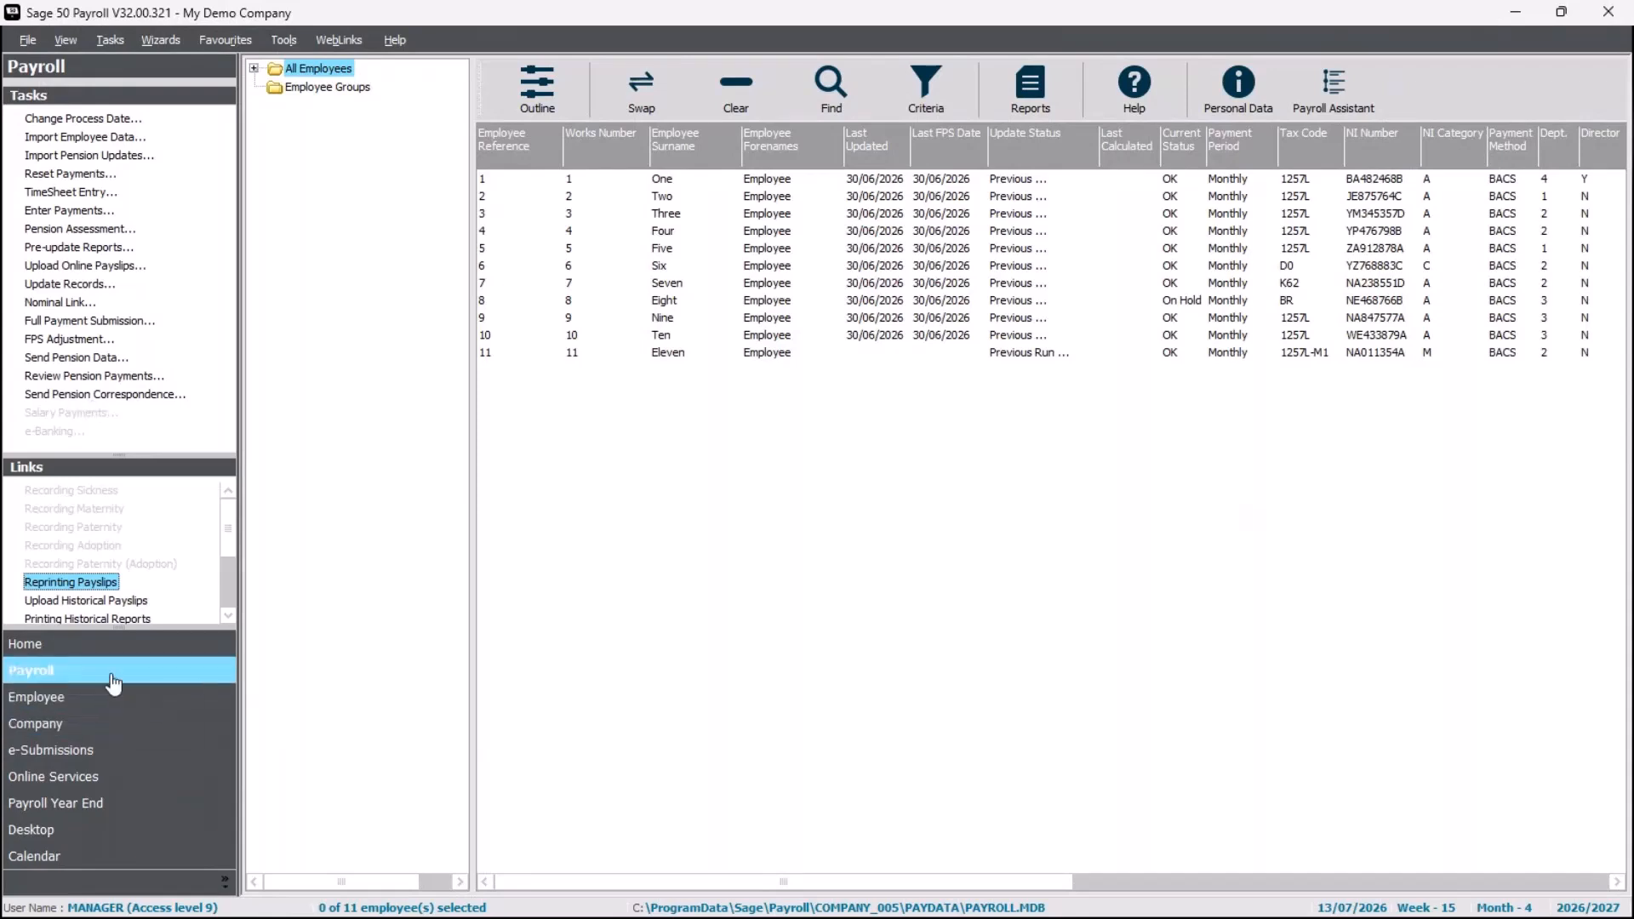
left_click(66, 41)
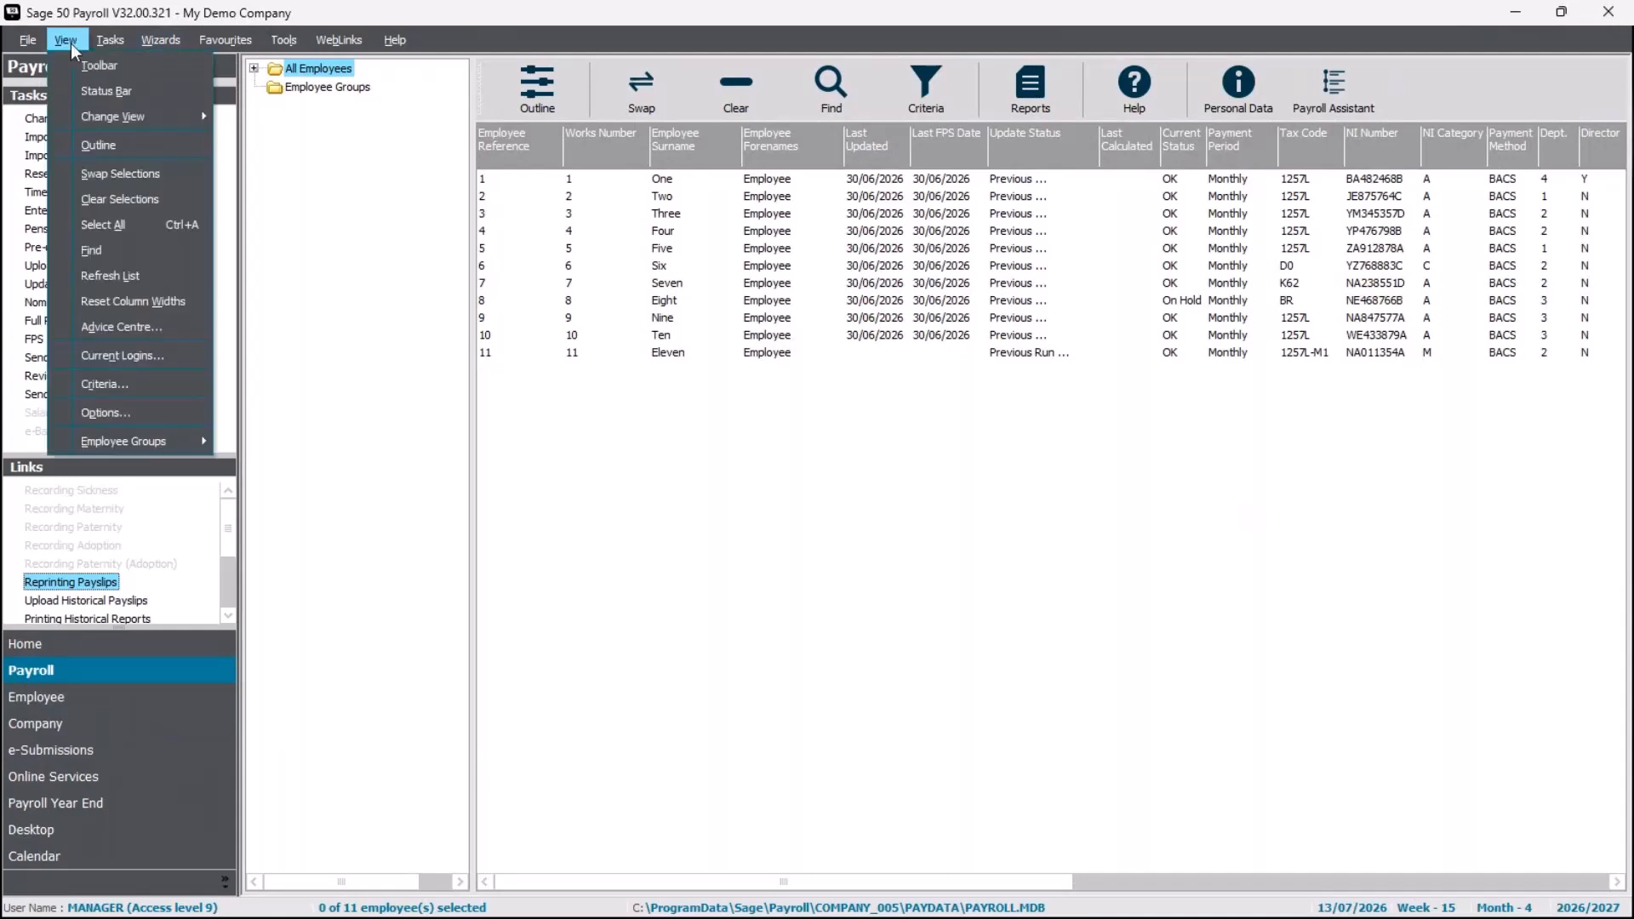
mouse_move(143, 119)
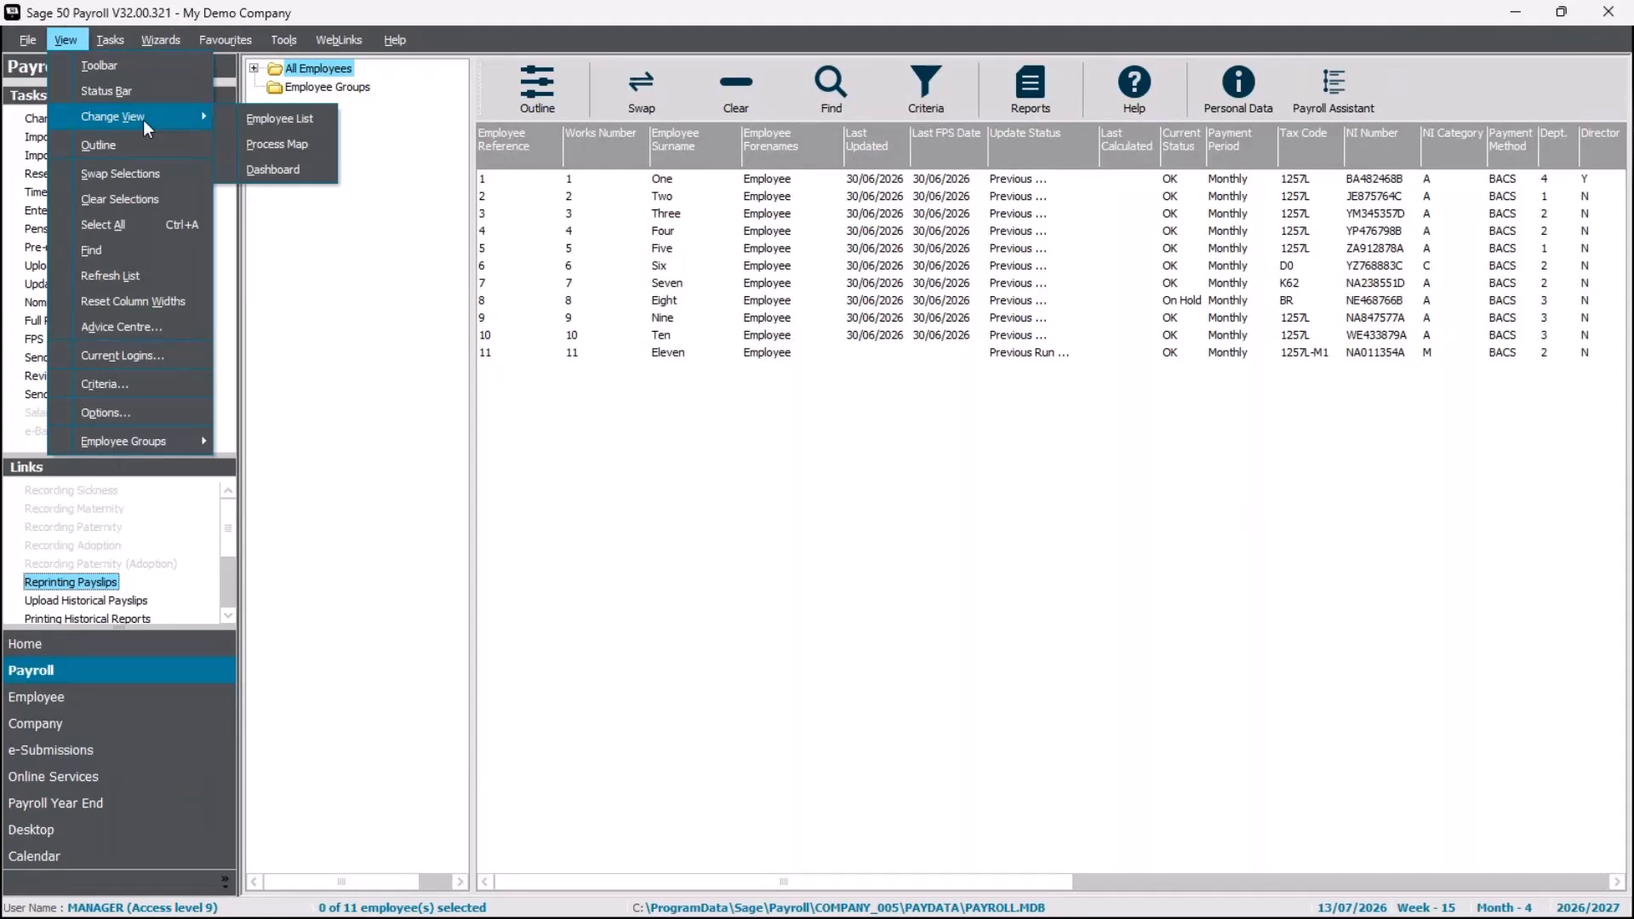
left_click(279, 144)
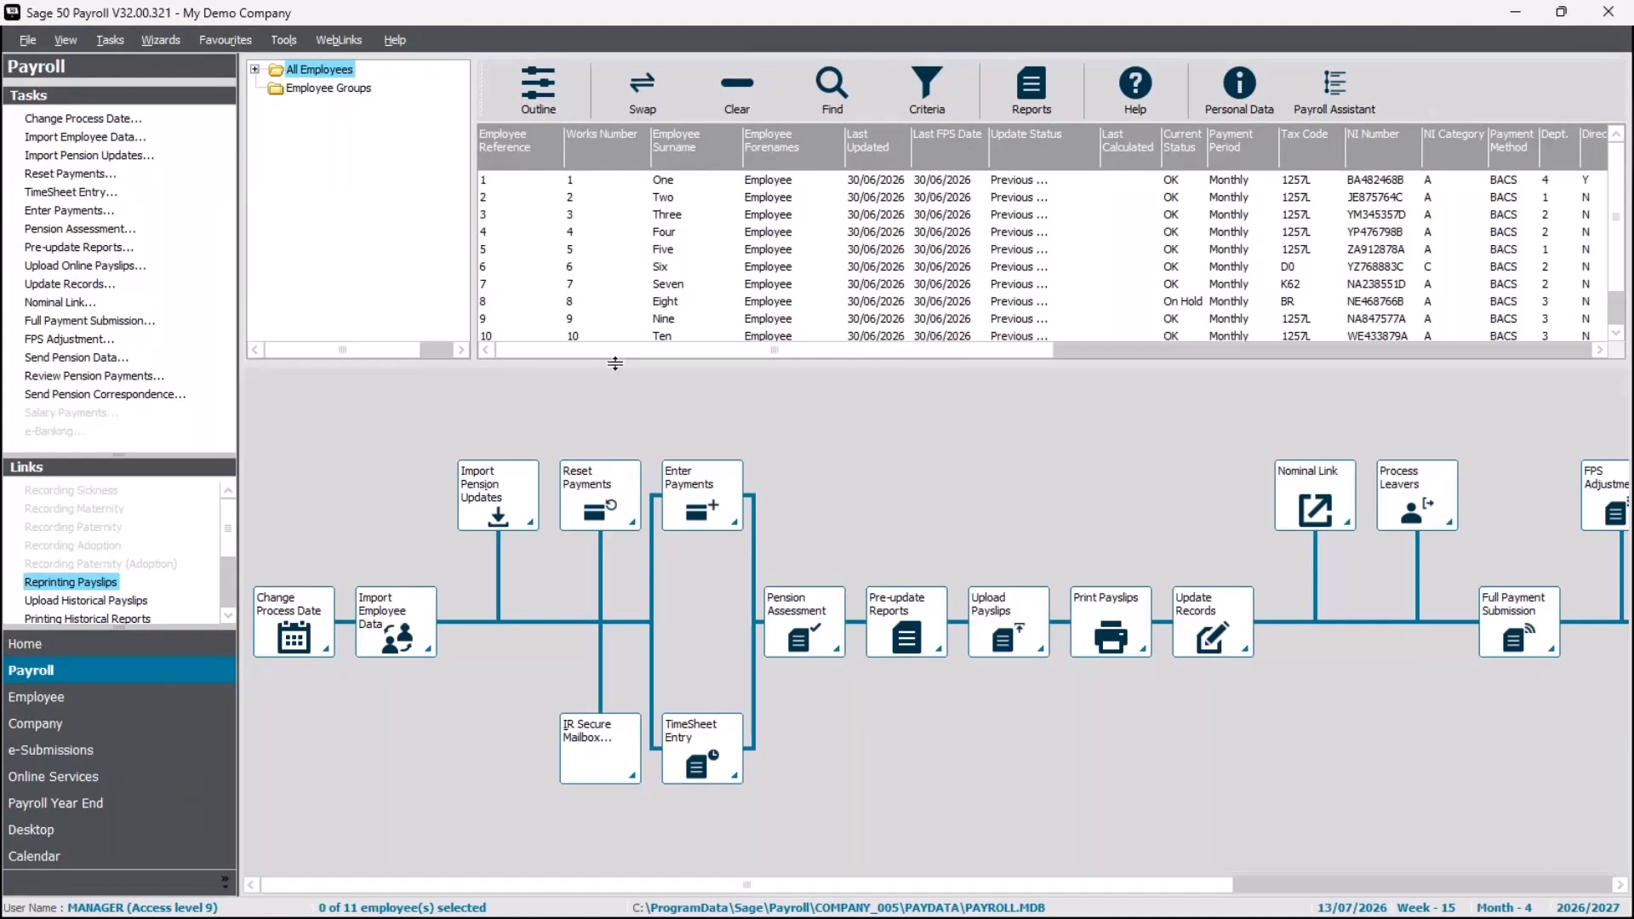
left_click_drag(615, 364, 614, 439)
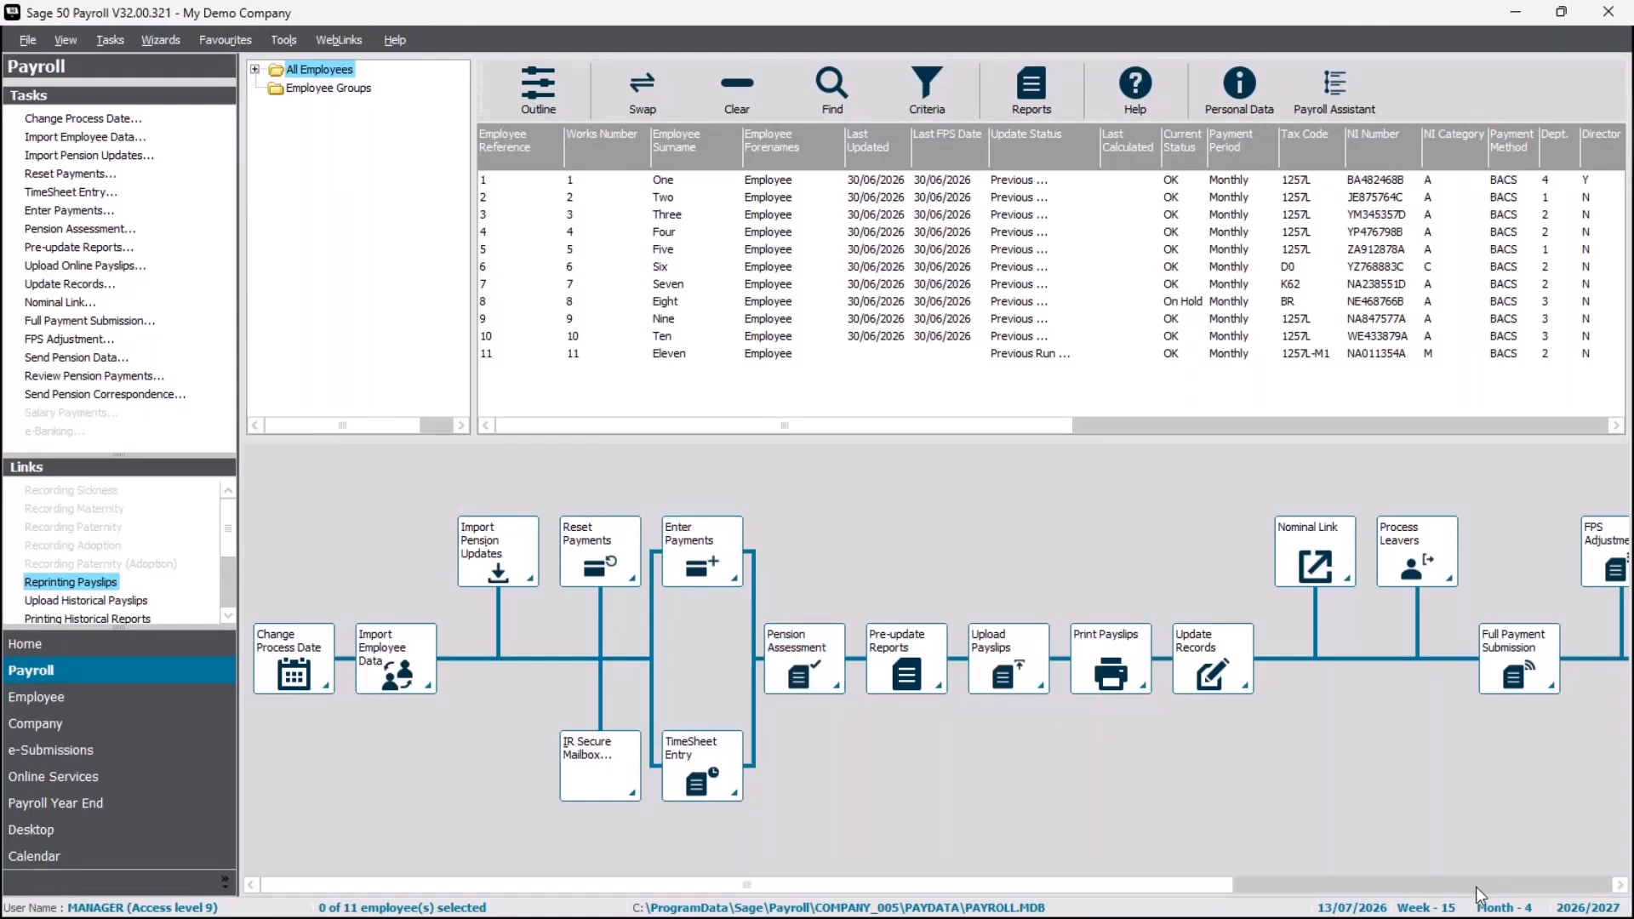
left_click_drag(1182, 882, 884, 896)
Change the payroll process date to 31/07/2026
left_click(79, 119)
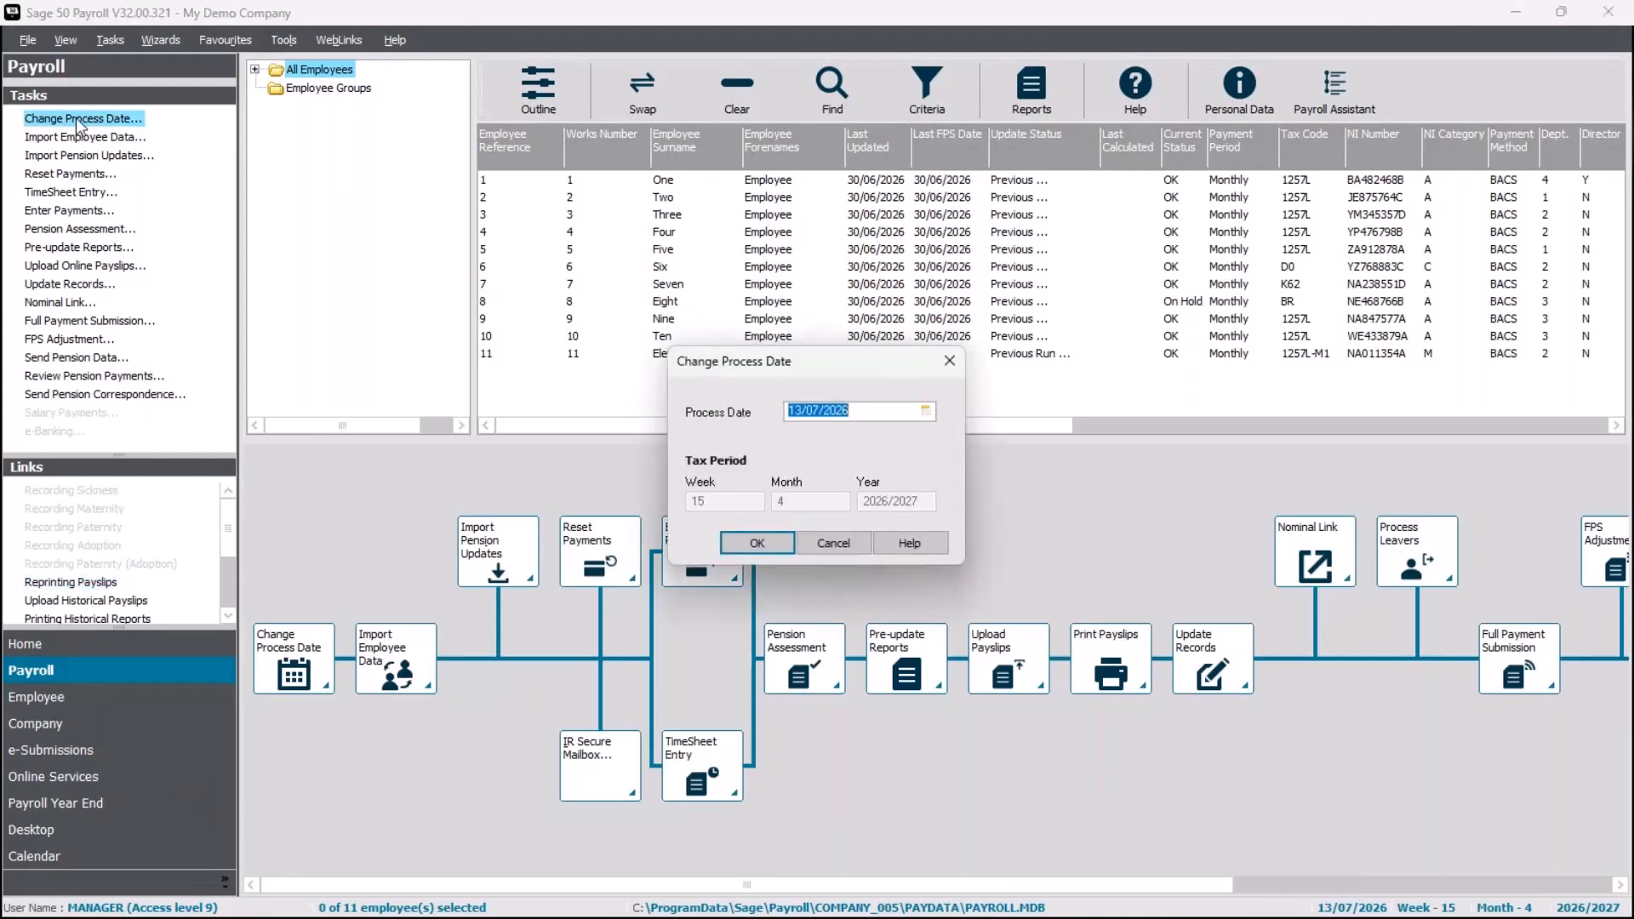
left_click(926, 411)
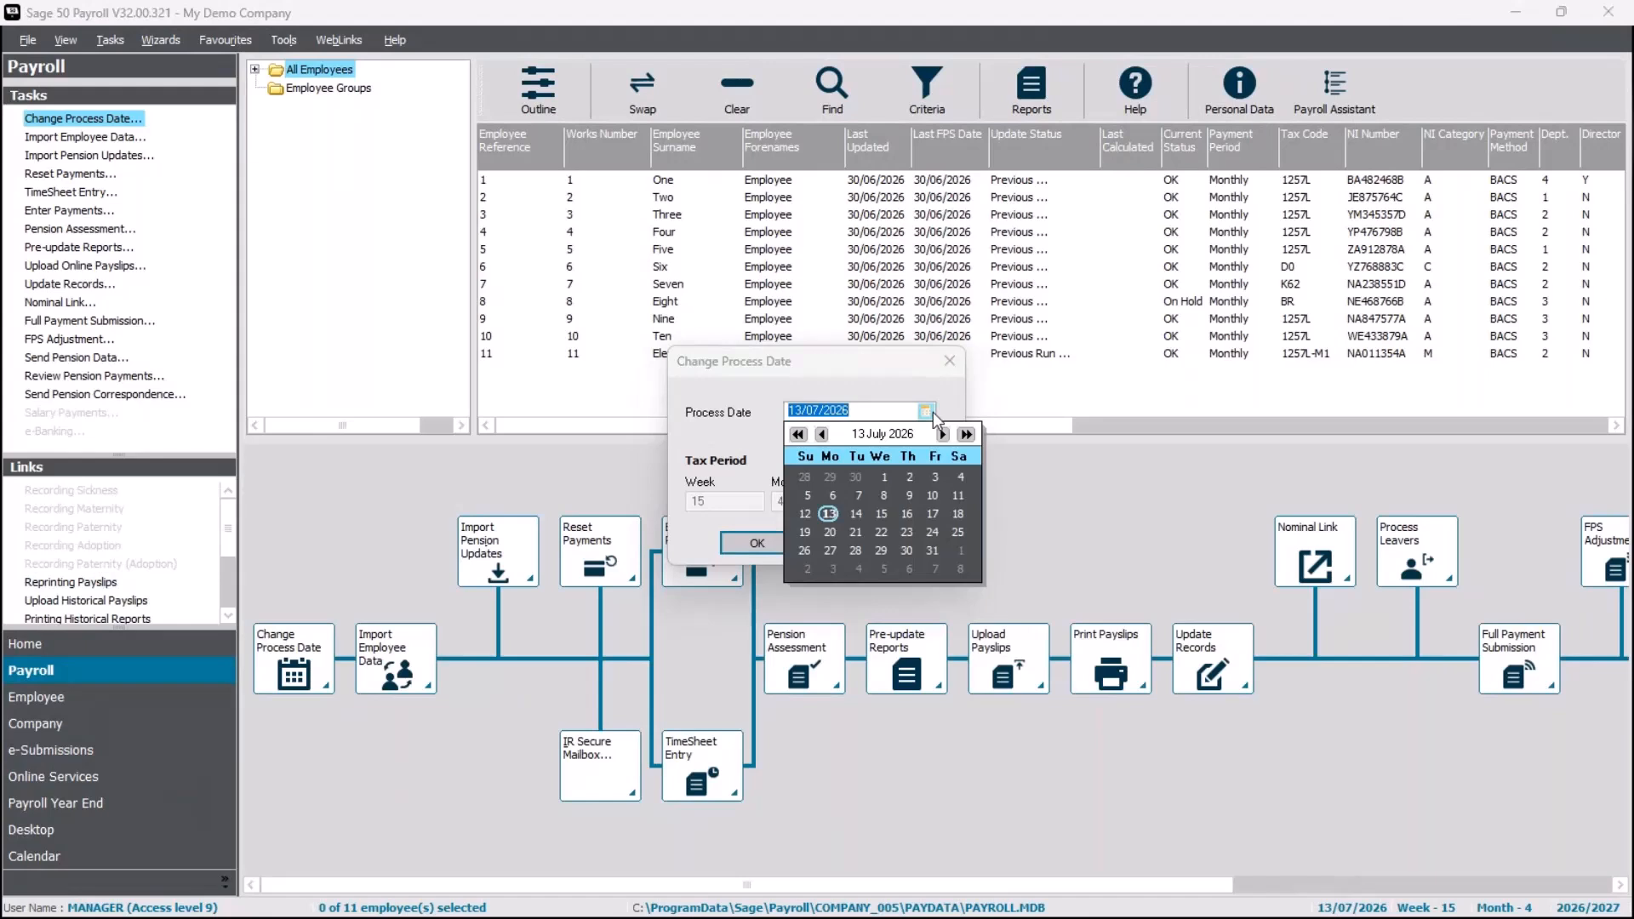
left_click(931, 551)
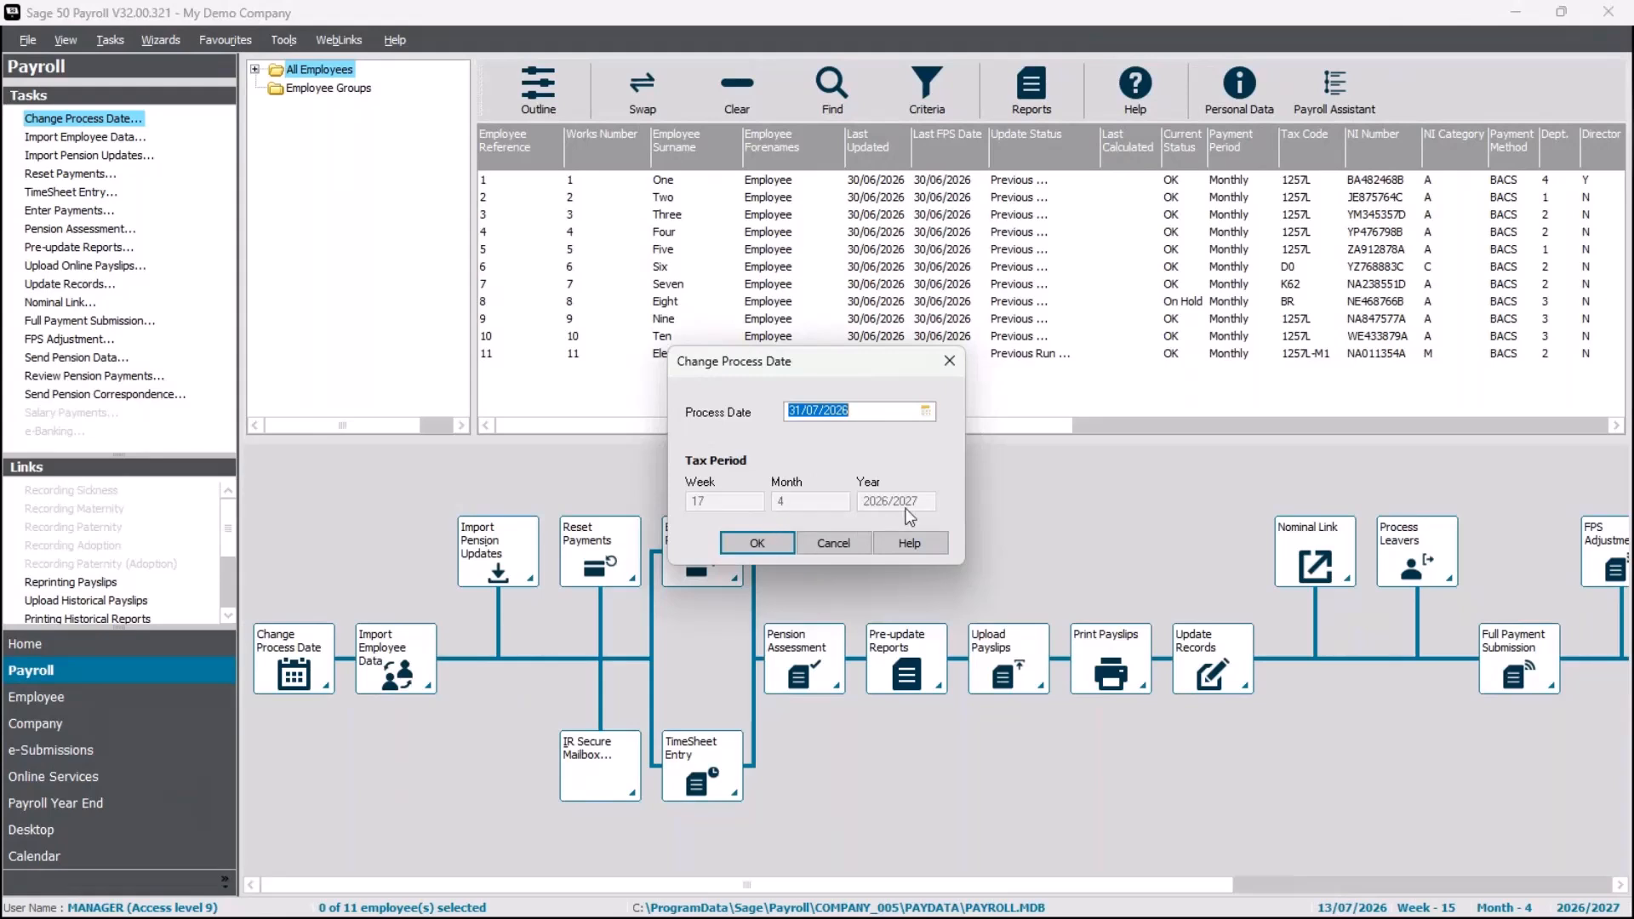
left_click(757, 543)
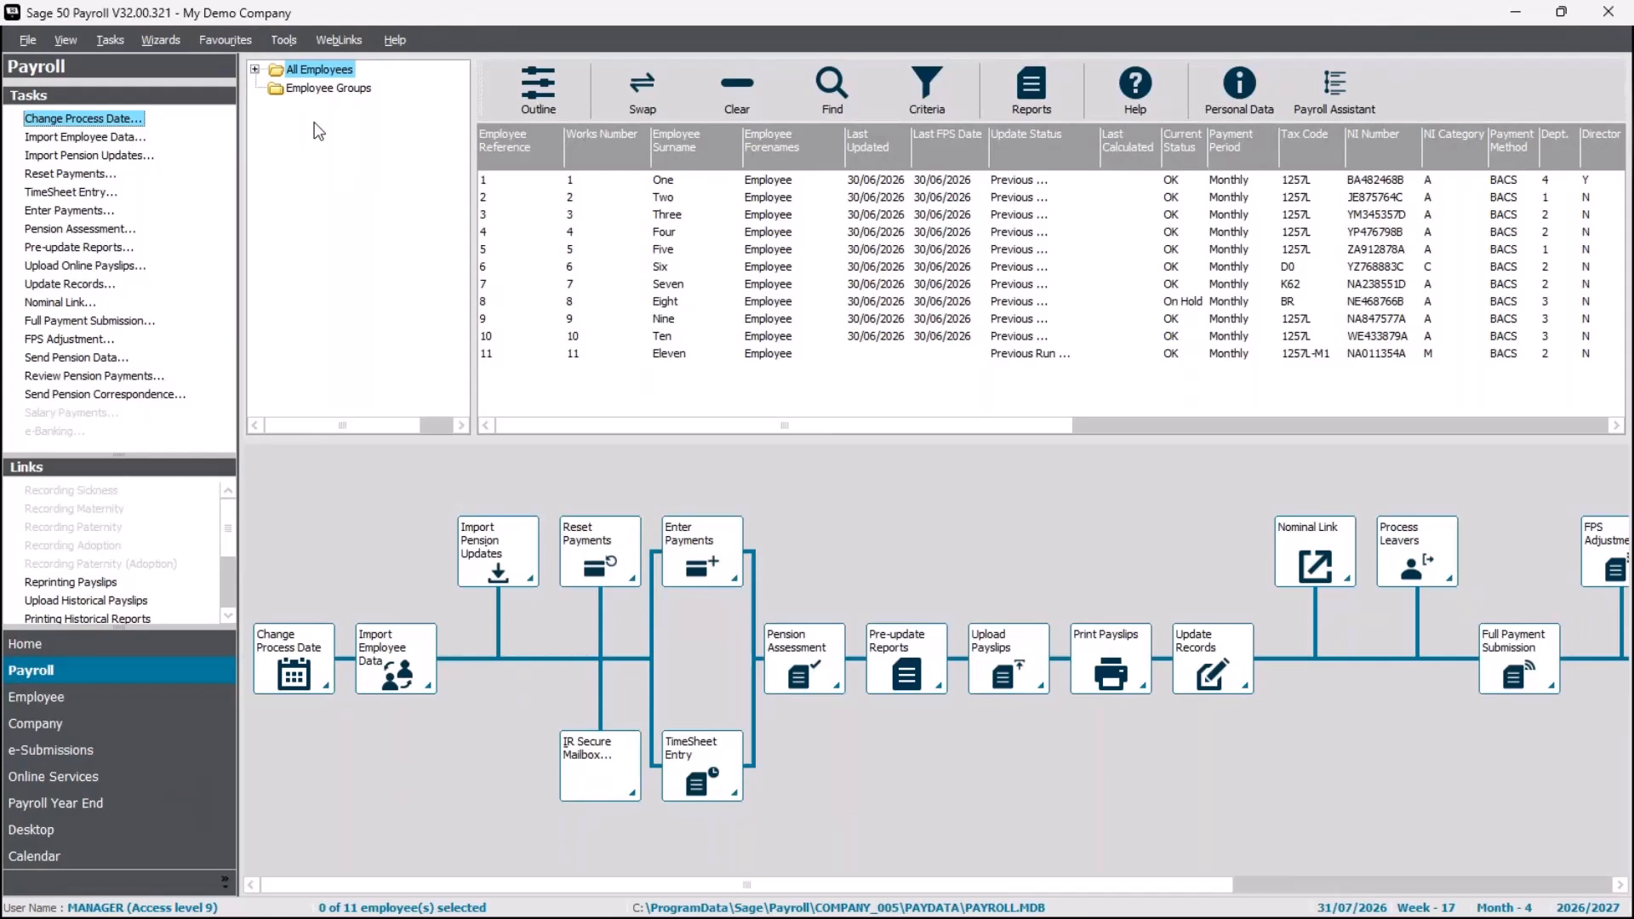
View the employee list by Monthly and Weekly payment period, then return to All Employees
left_click(254, 70)
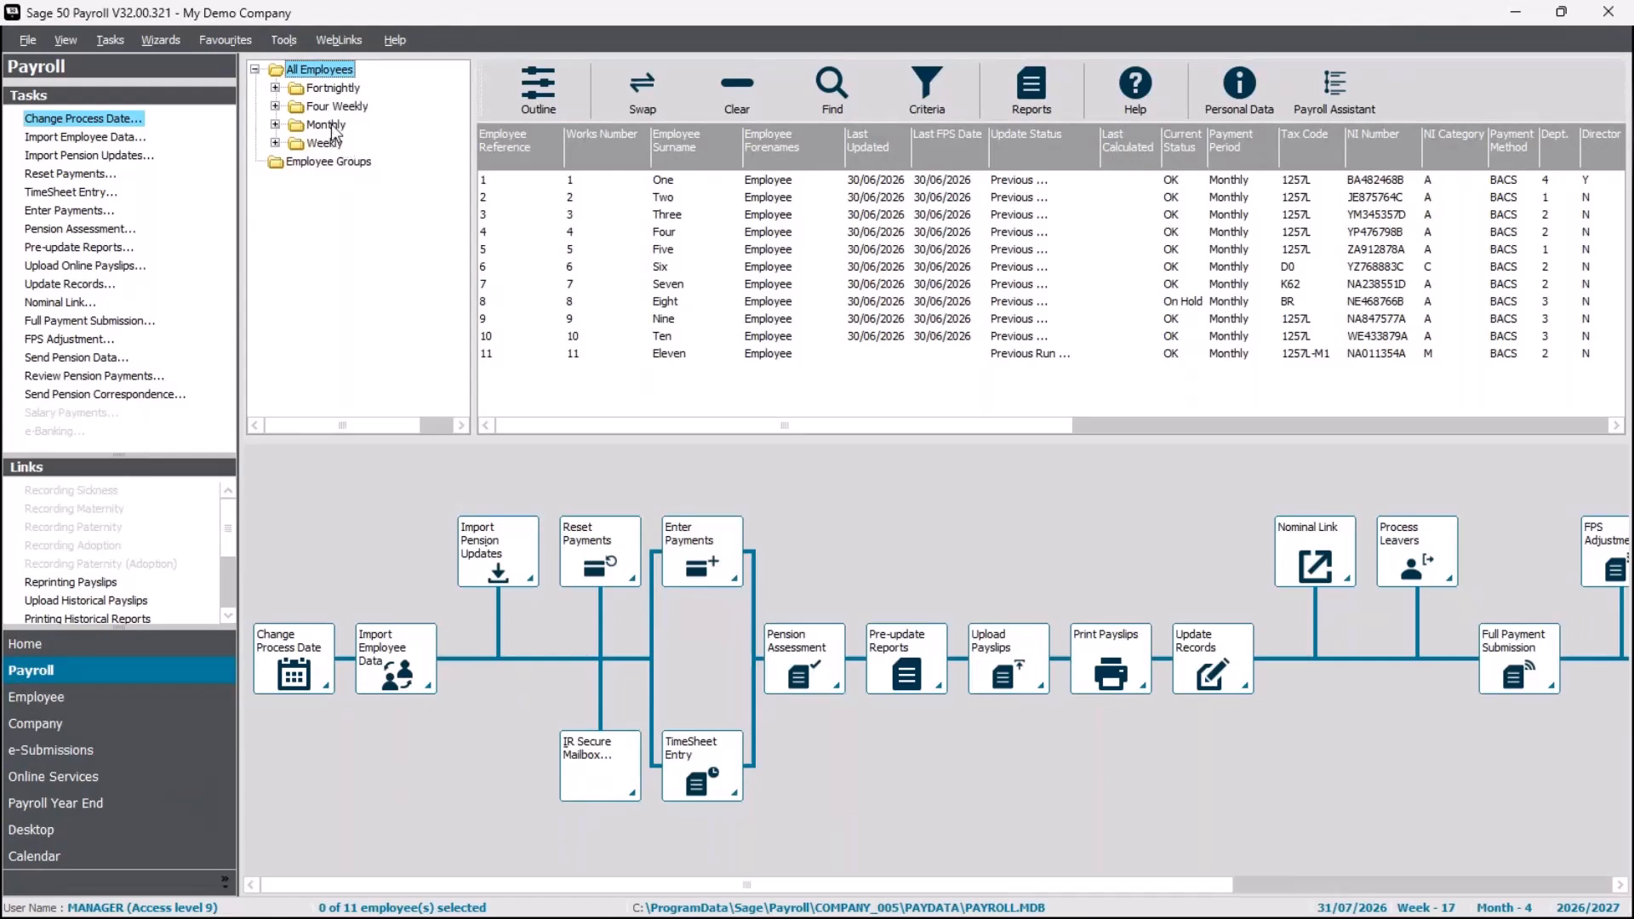
left_click(331, 126)
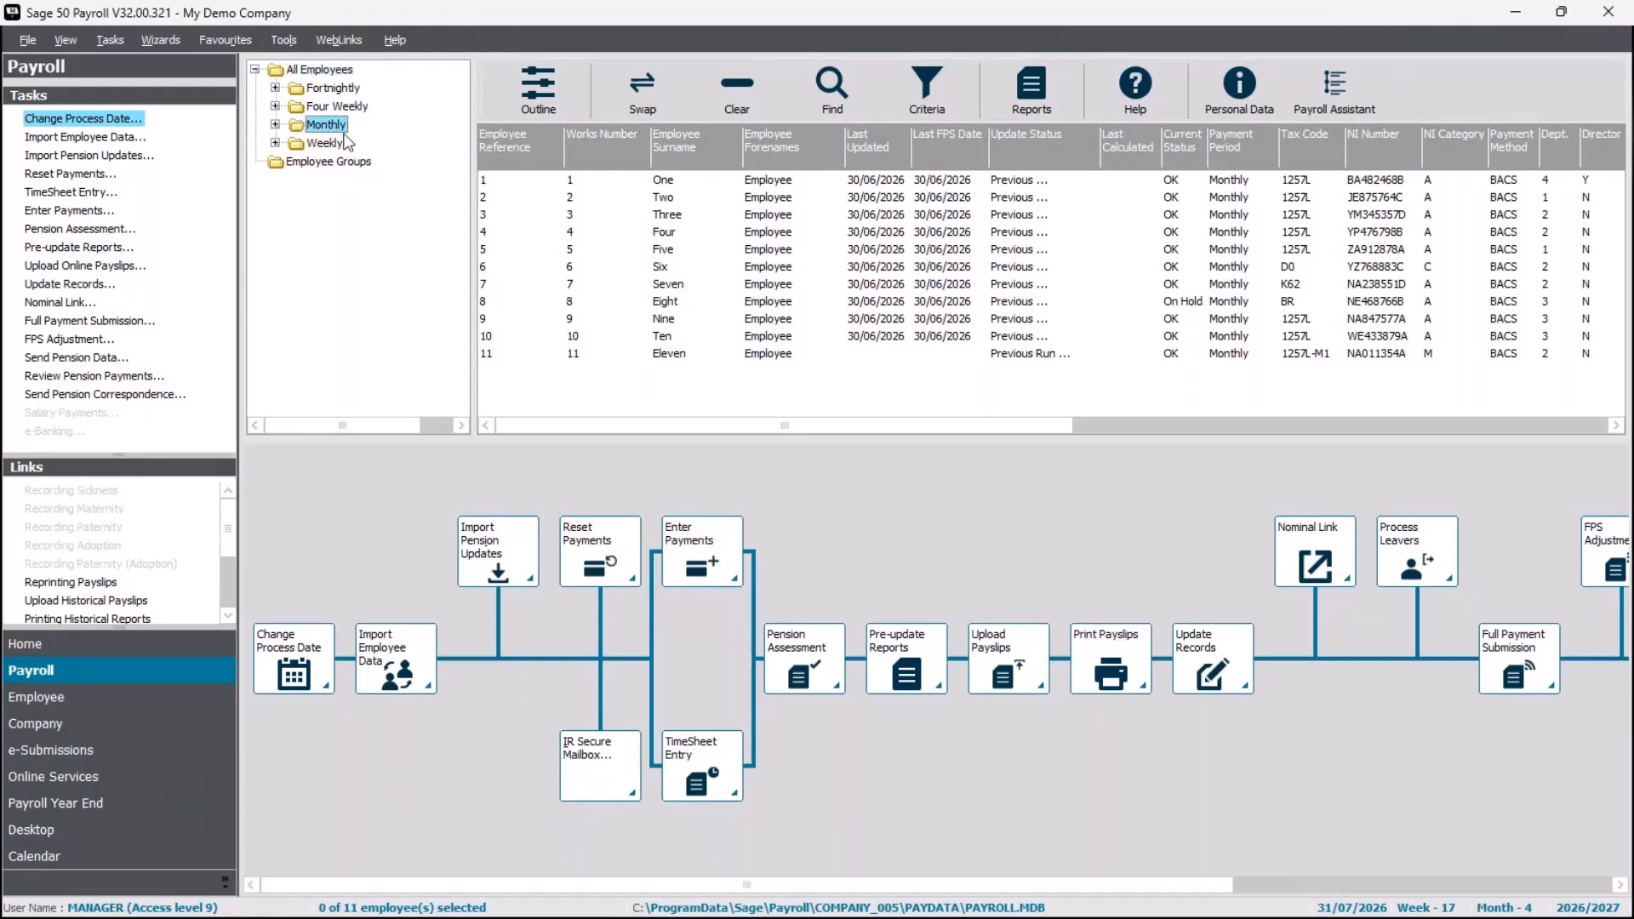
left_click(328, 145)
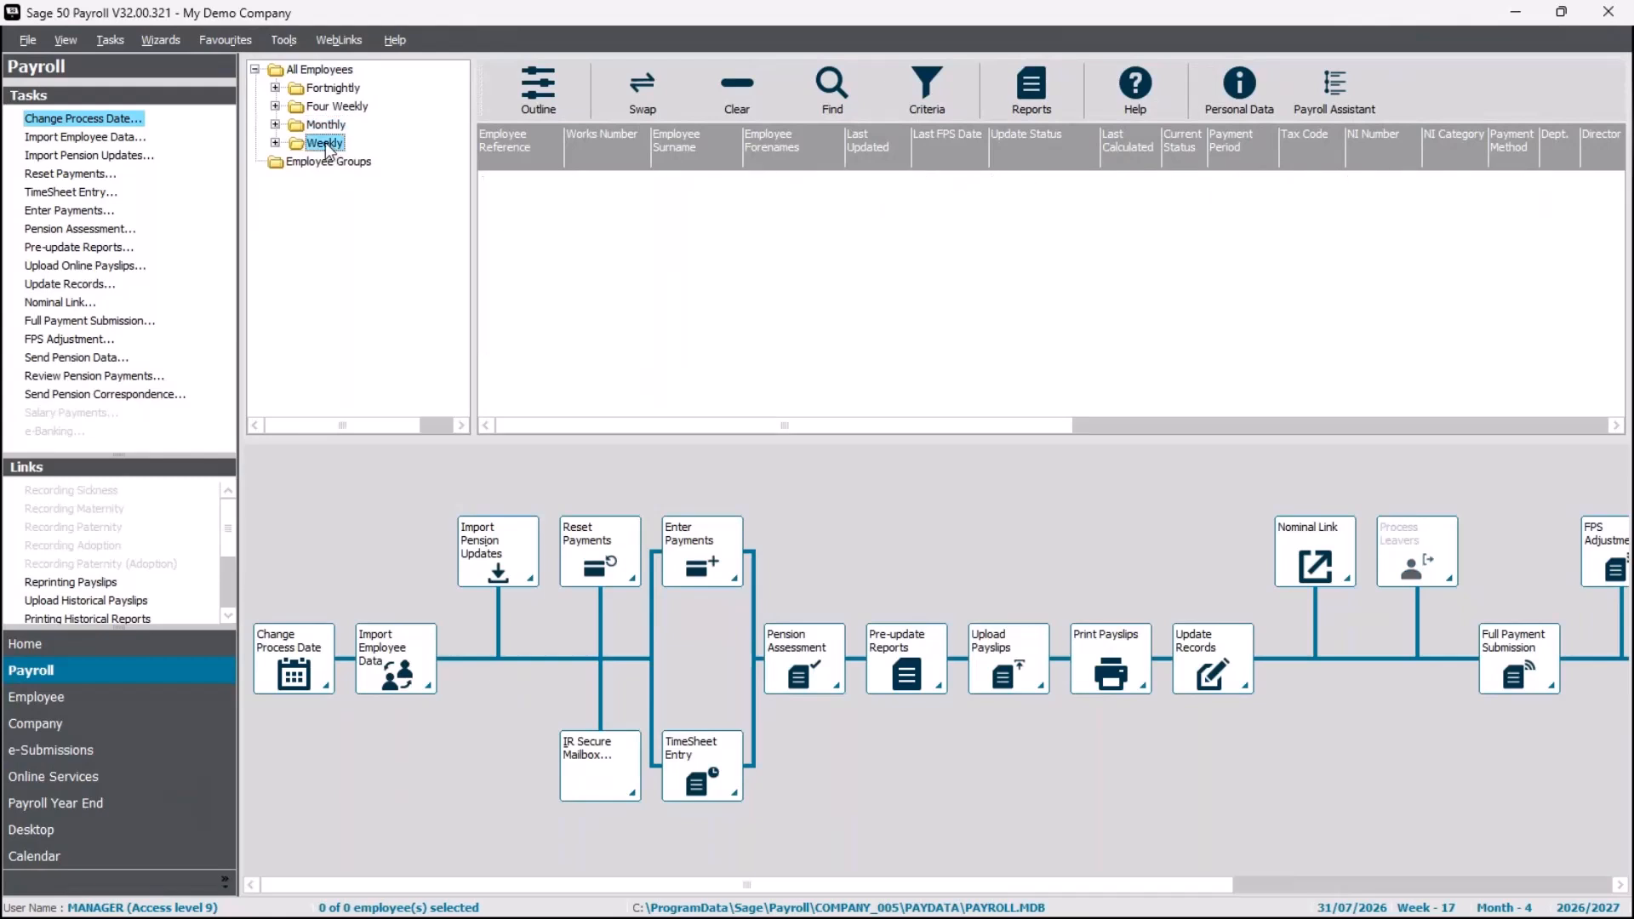
left_click(335, 68)
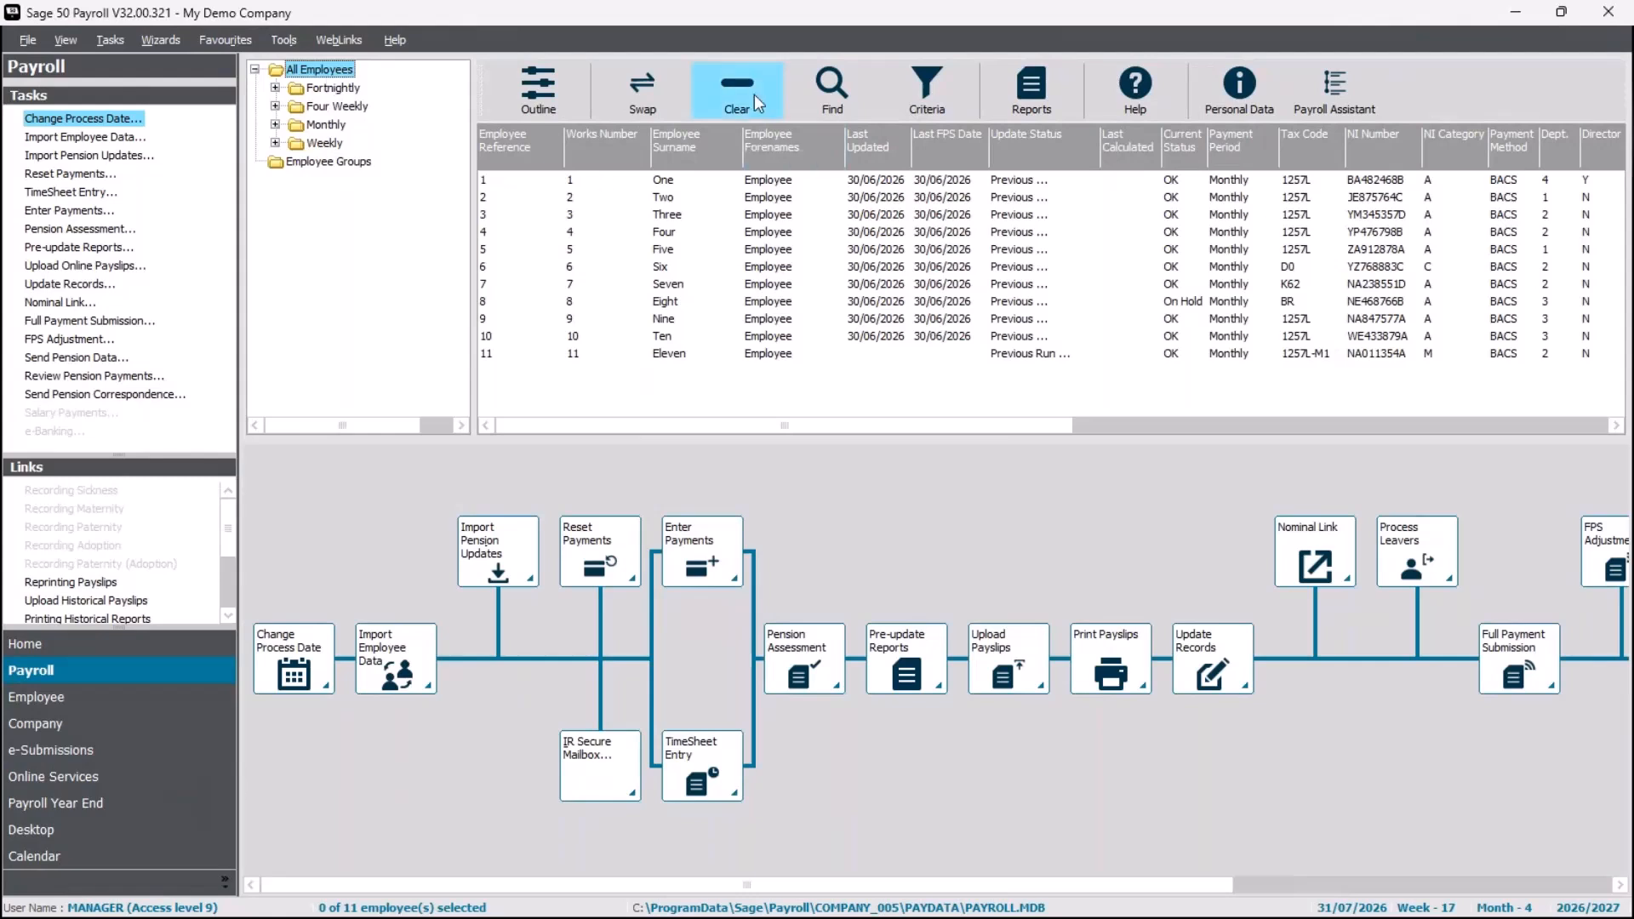
Select all employees in the payroll list for processing
left_click(645, 90)
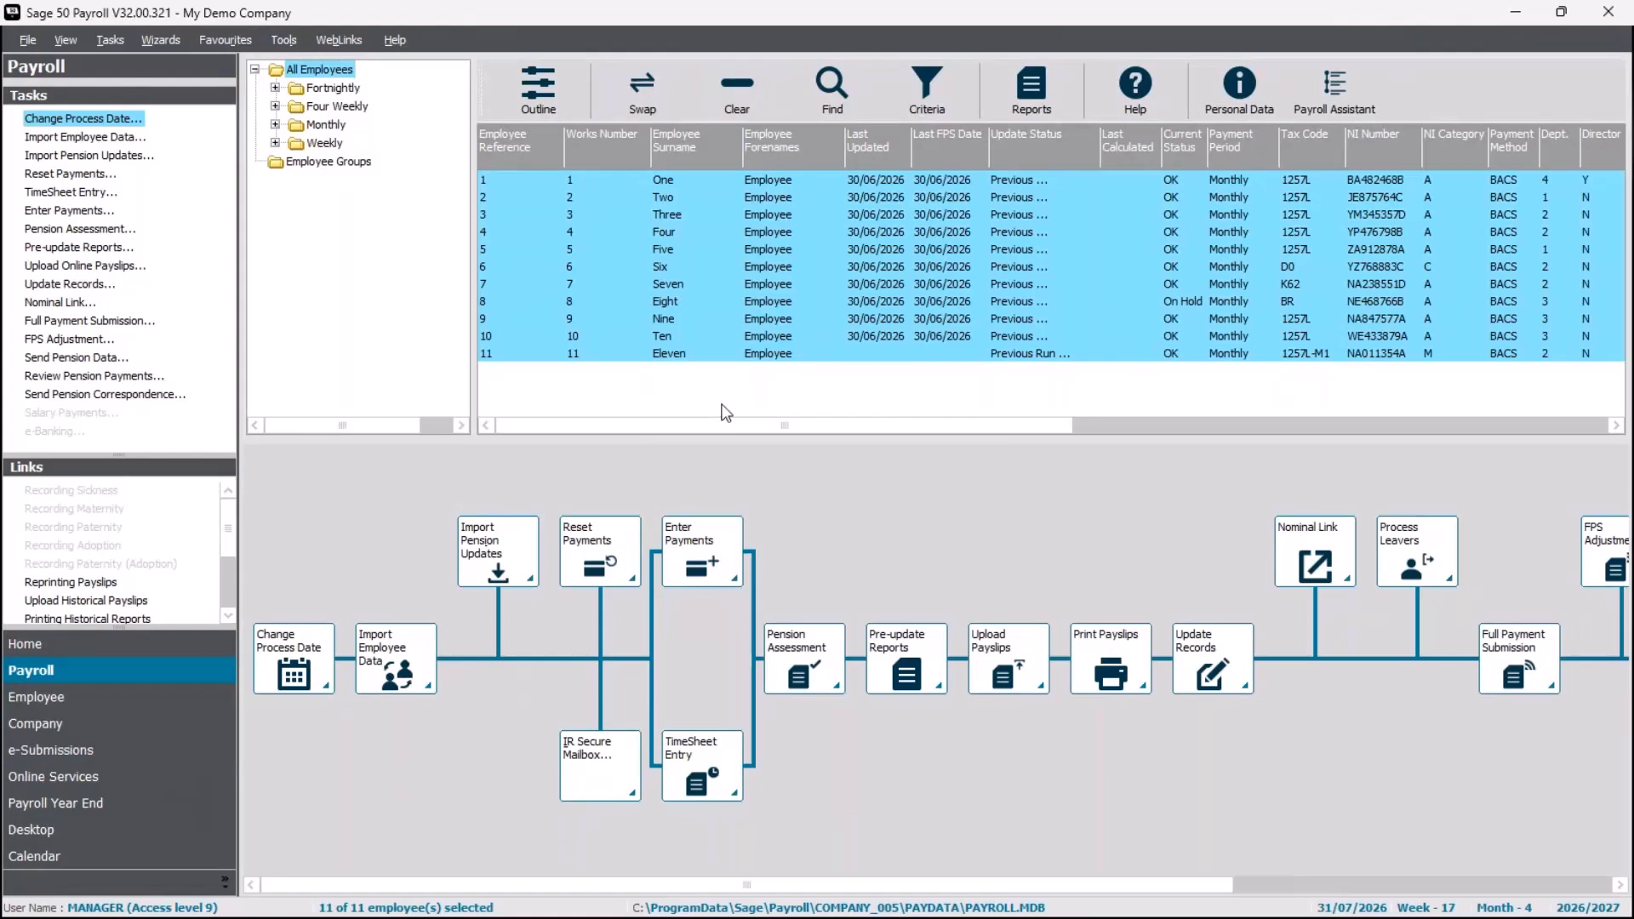
Examine the Selectively Reset options for hours and rates in the Reset Payments Wizard, then exit it without resetting any payments
left_click(90, 177)
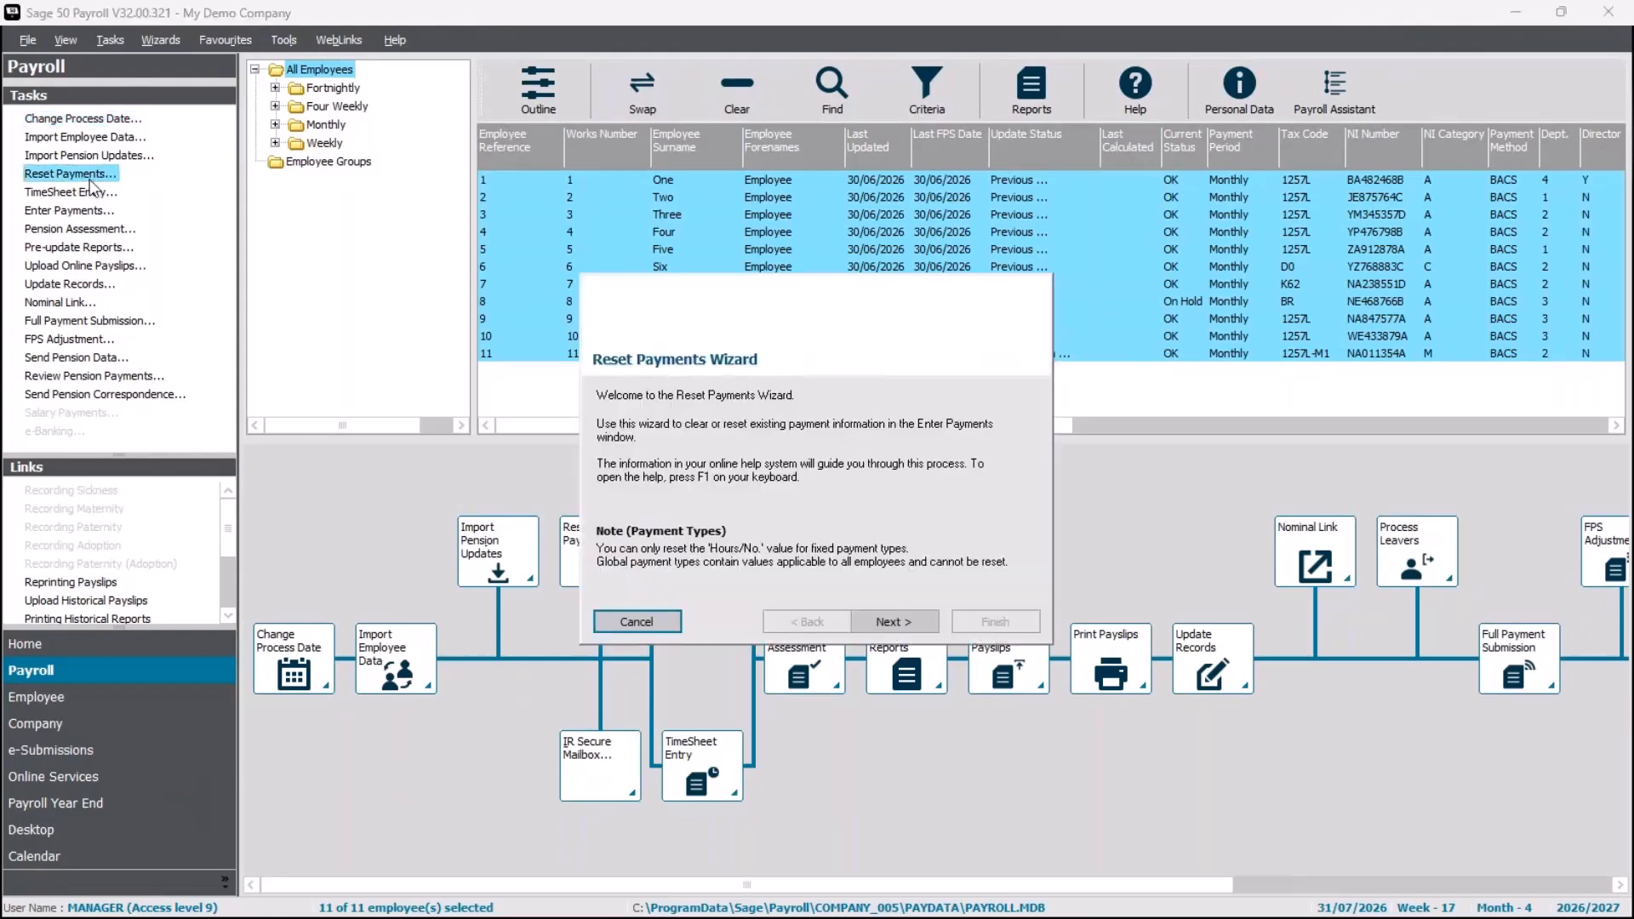
left_click(870, 628)
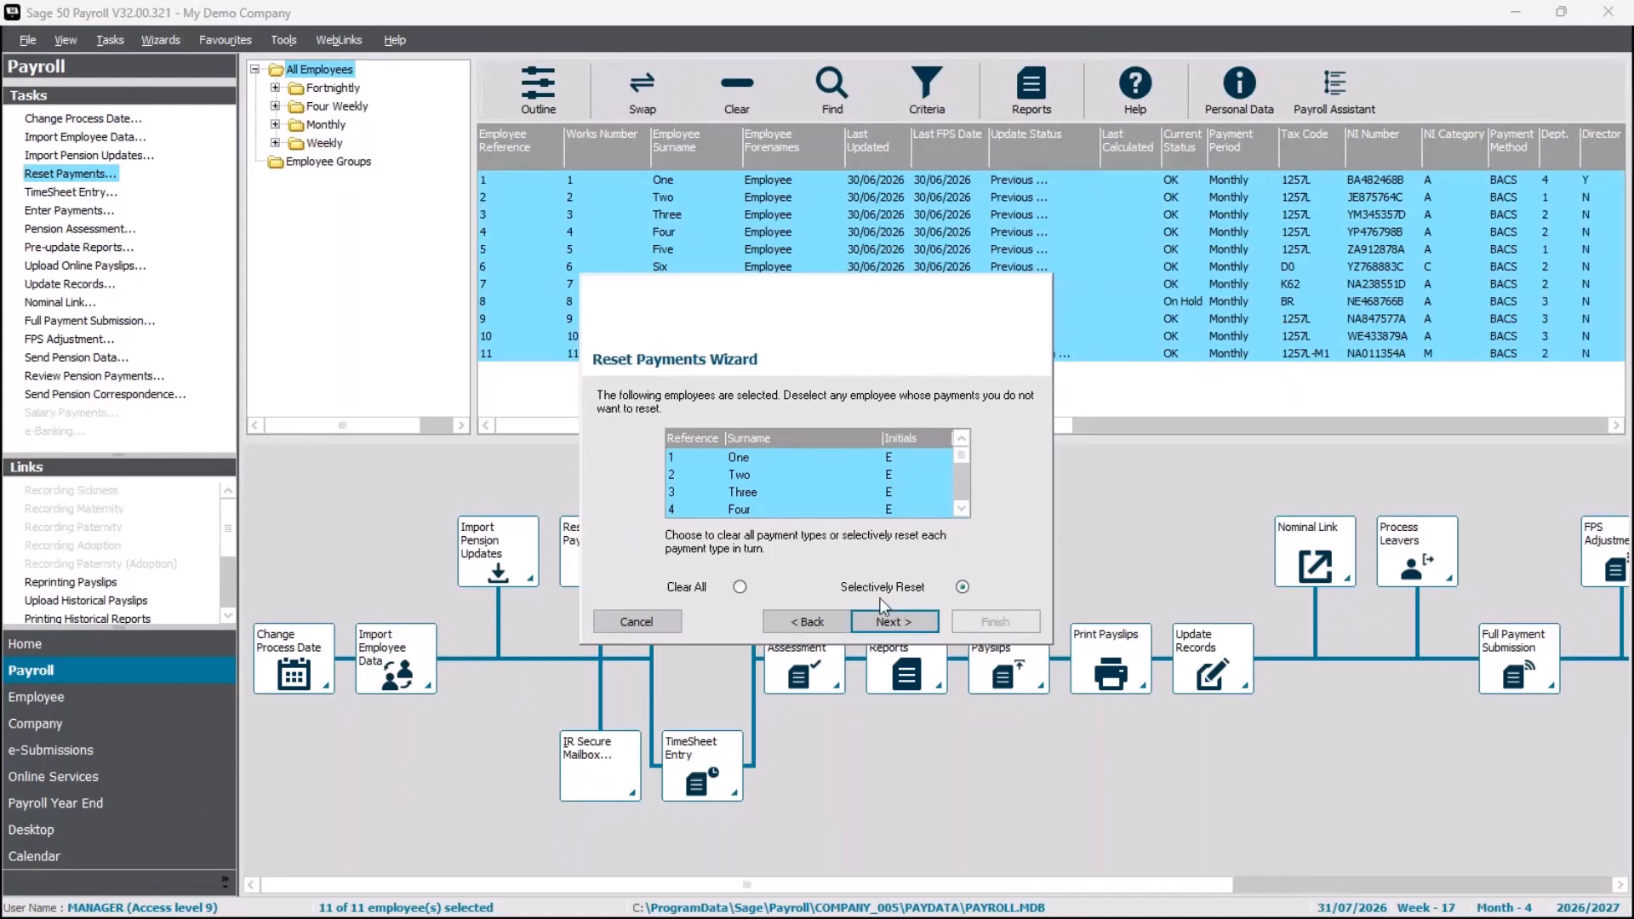
left_click(913, 632)
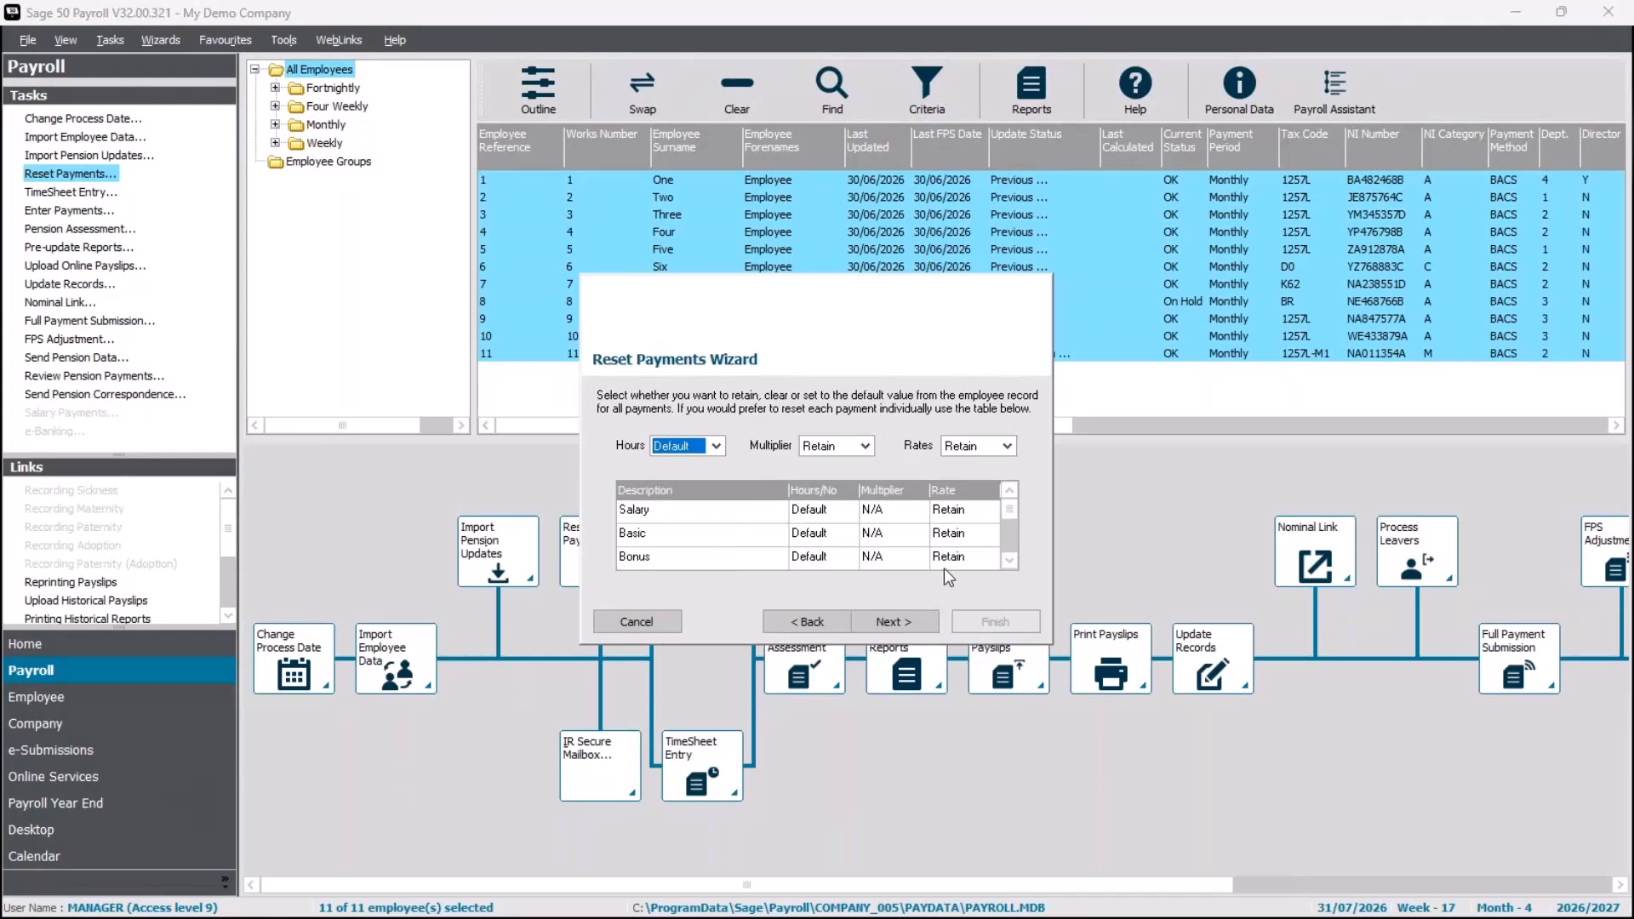
left_click(846, 535)
left_click(848, 534)
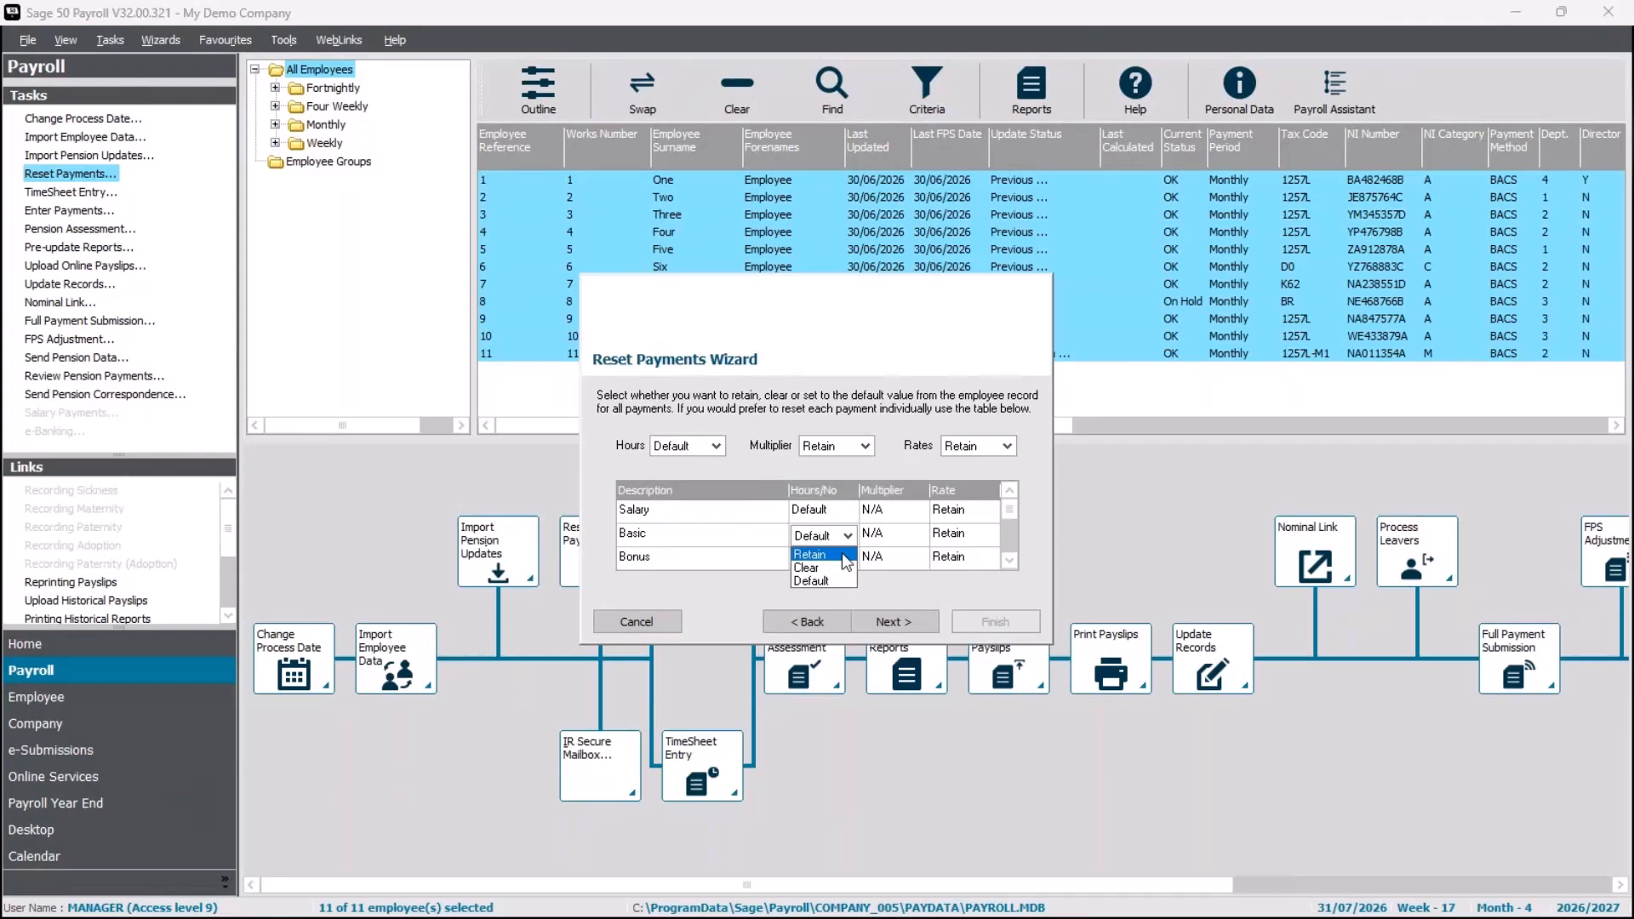
left_click(907, 586)
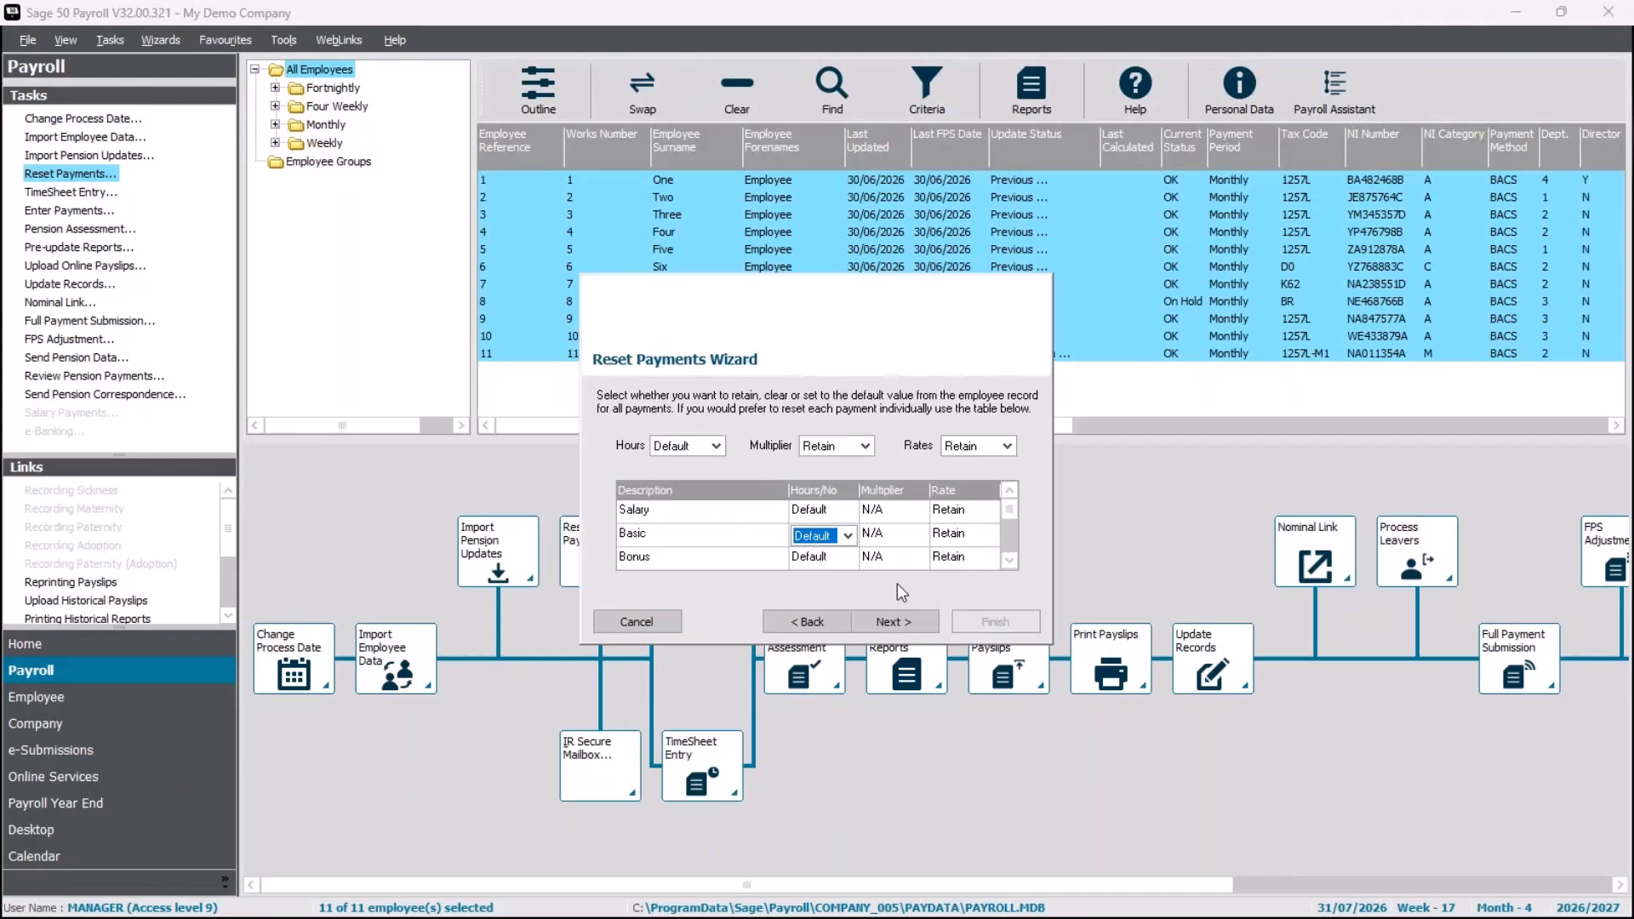
left_click(620, 626)
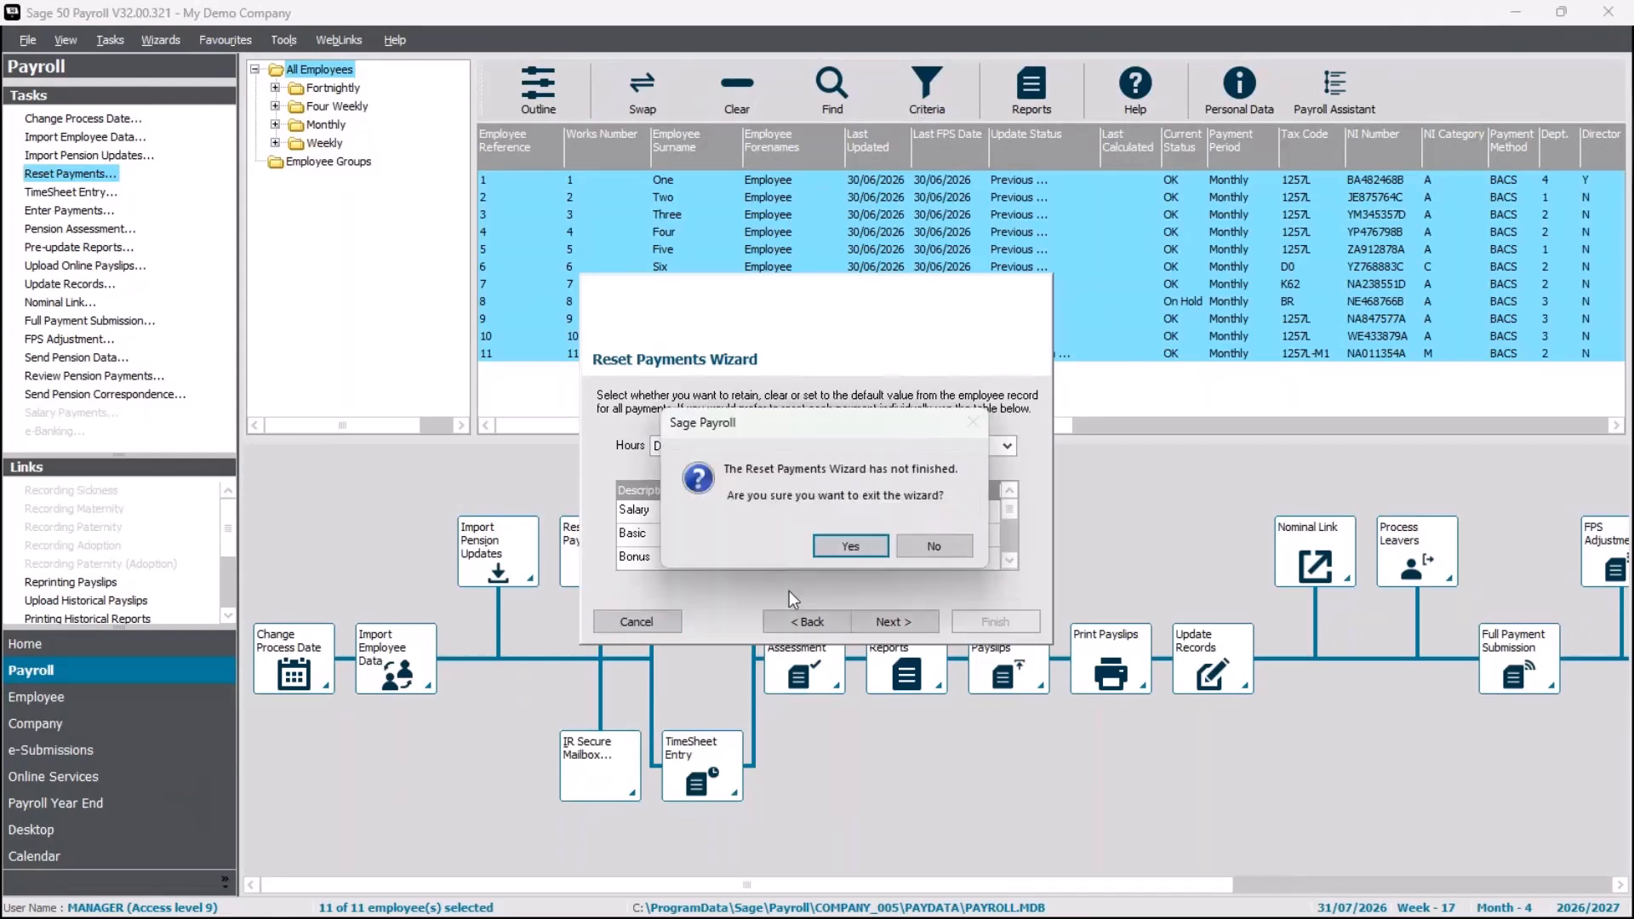
left_click(847, 545)
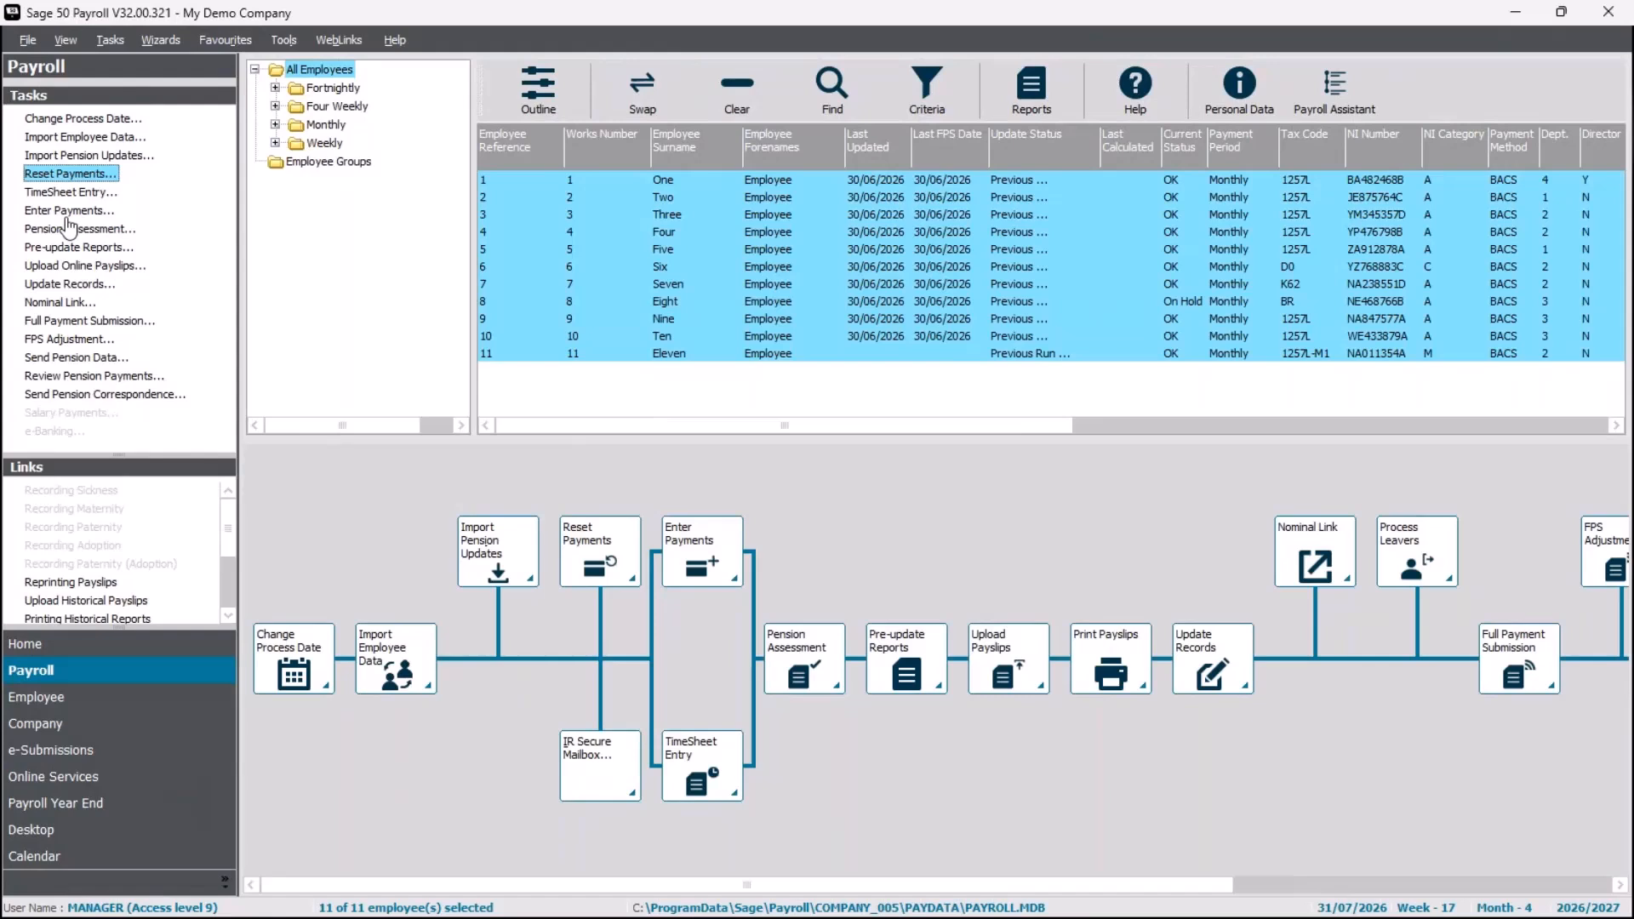
Start Enter Payments for the selected employees, checking for legislation updates and accepting deselection of employees who are on hold or otherwise ineligible
left_click(696, 555)
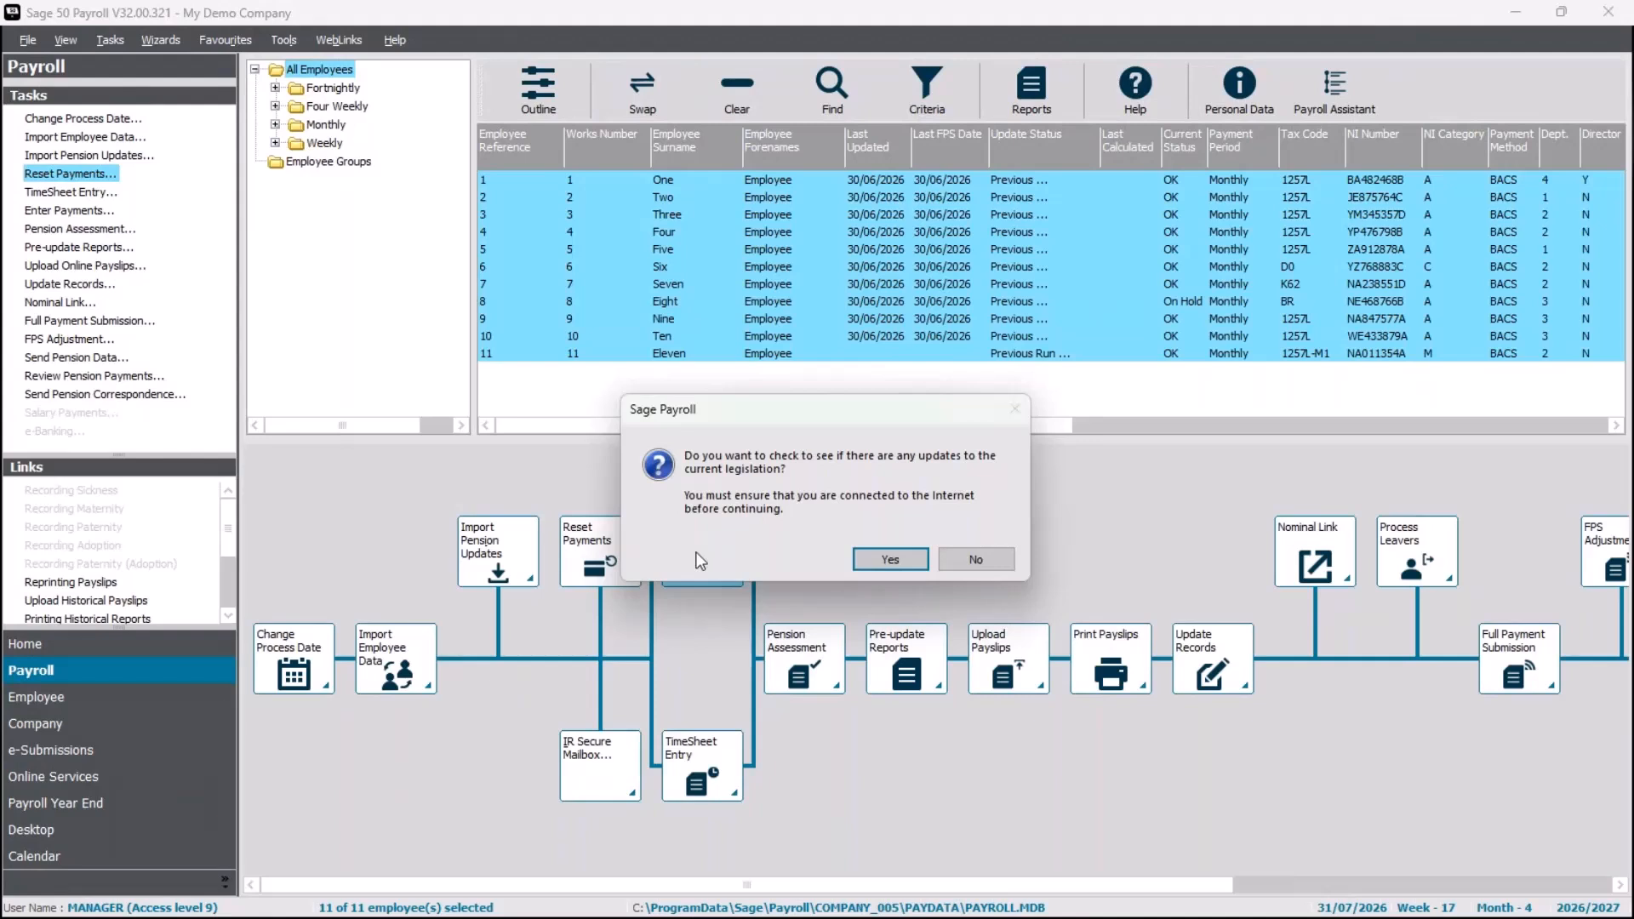
left_click(895, 559)
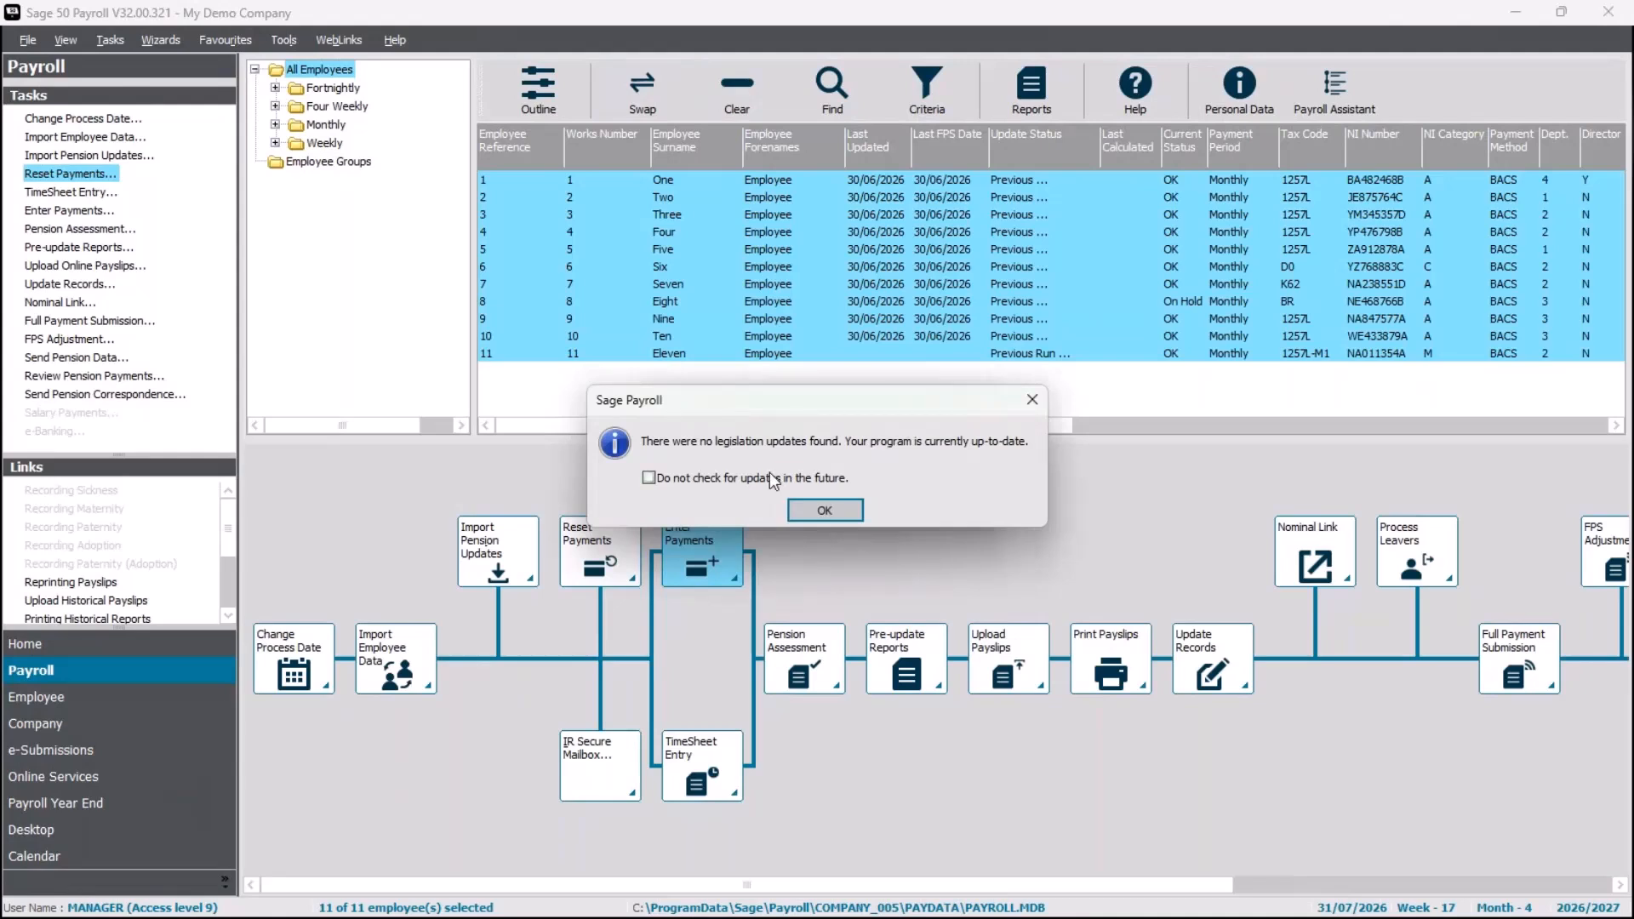
left_click(825, 509)
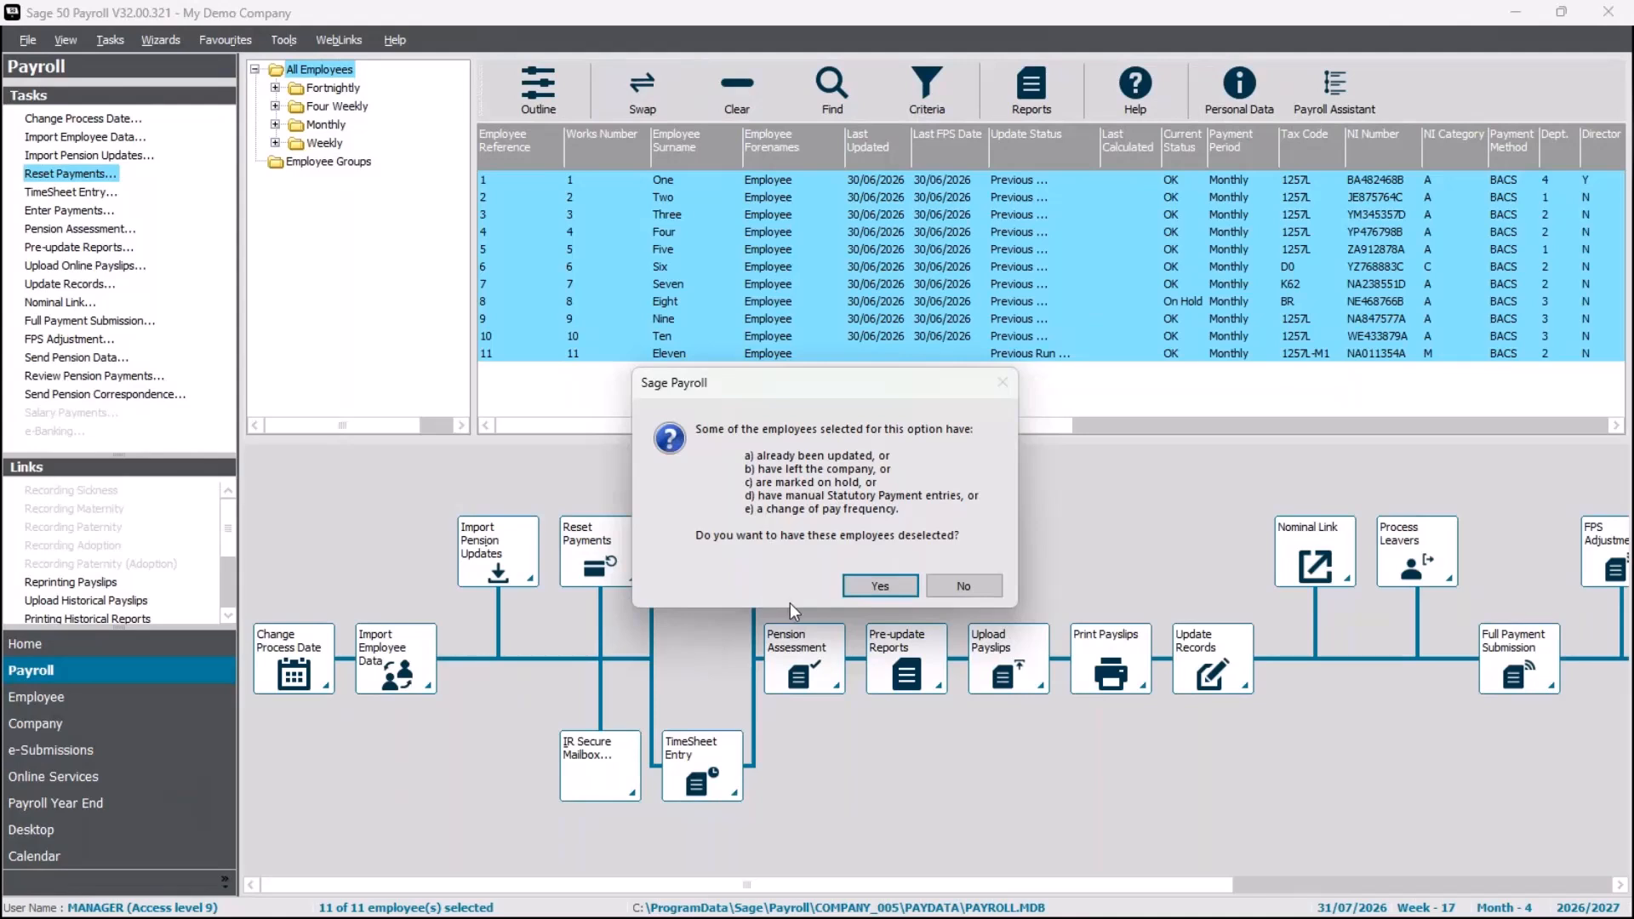
left_click(878, 587)
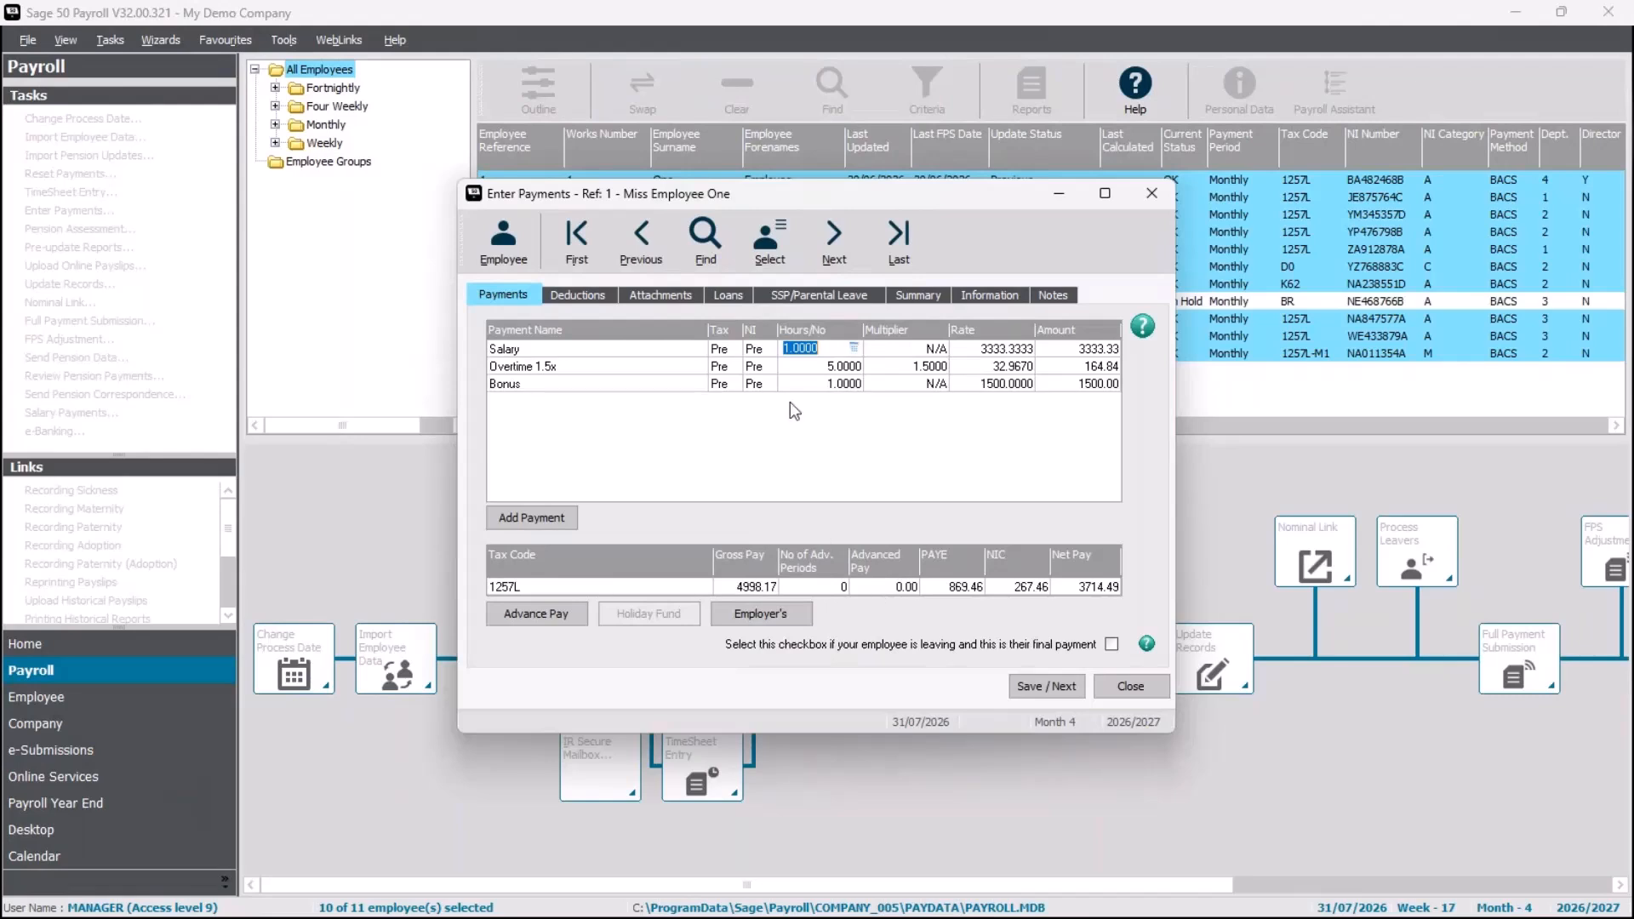
For employee reference 1, set the Overtime 1.5x hours to 8 and both the Bonus Hours/No and rate to 0
left_click(990, 352)
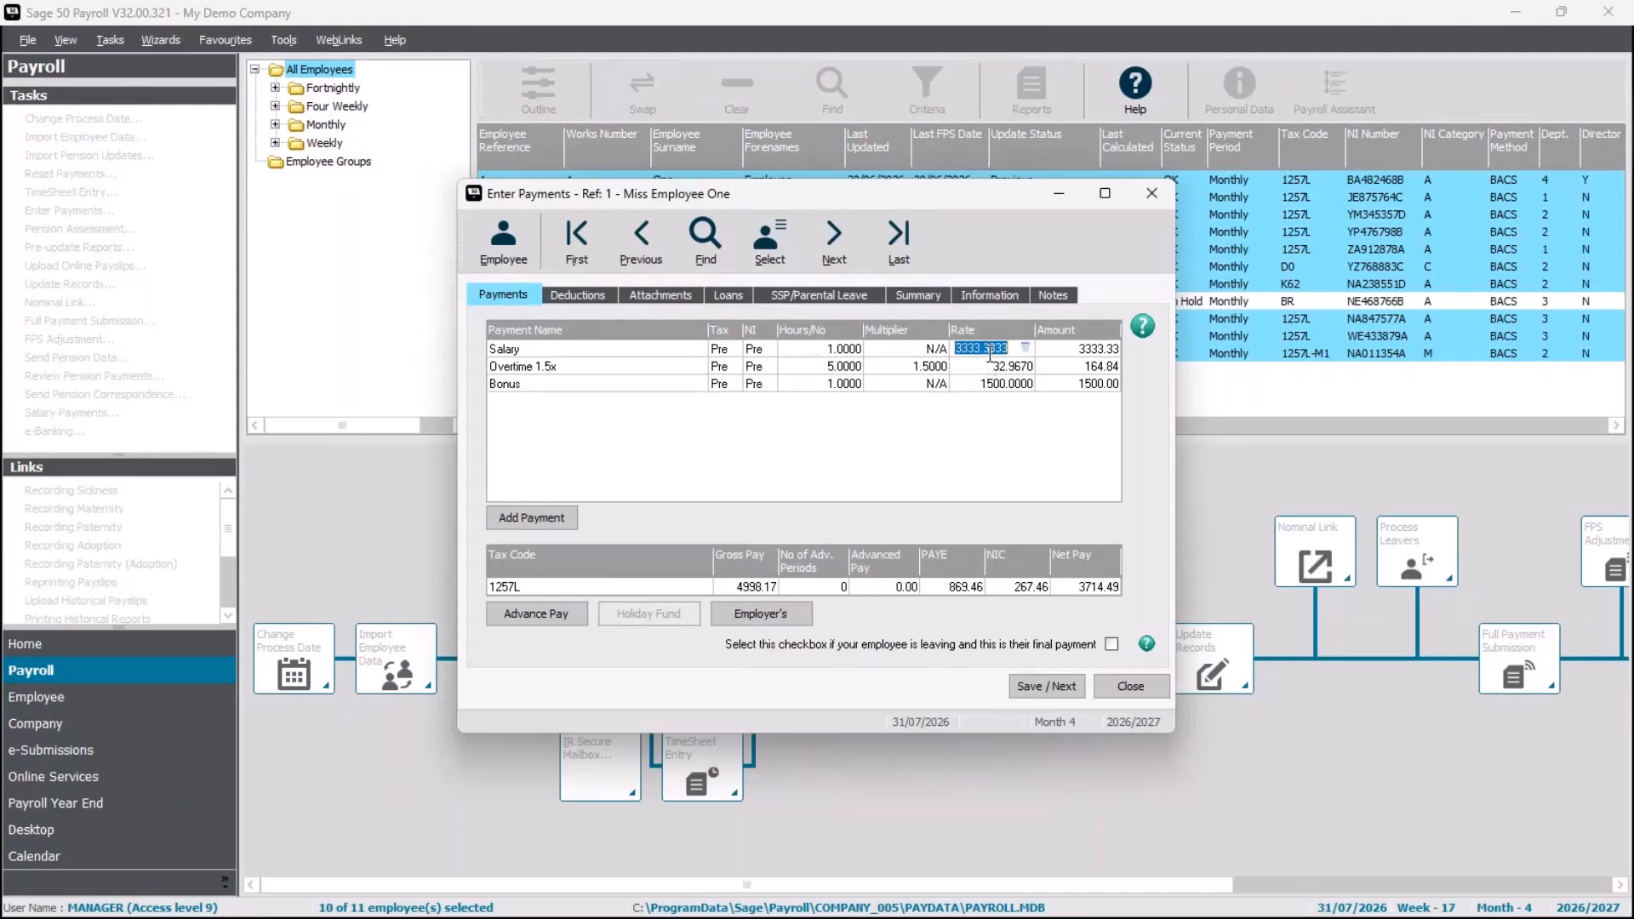
left_click(834, 355)
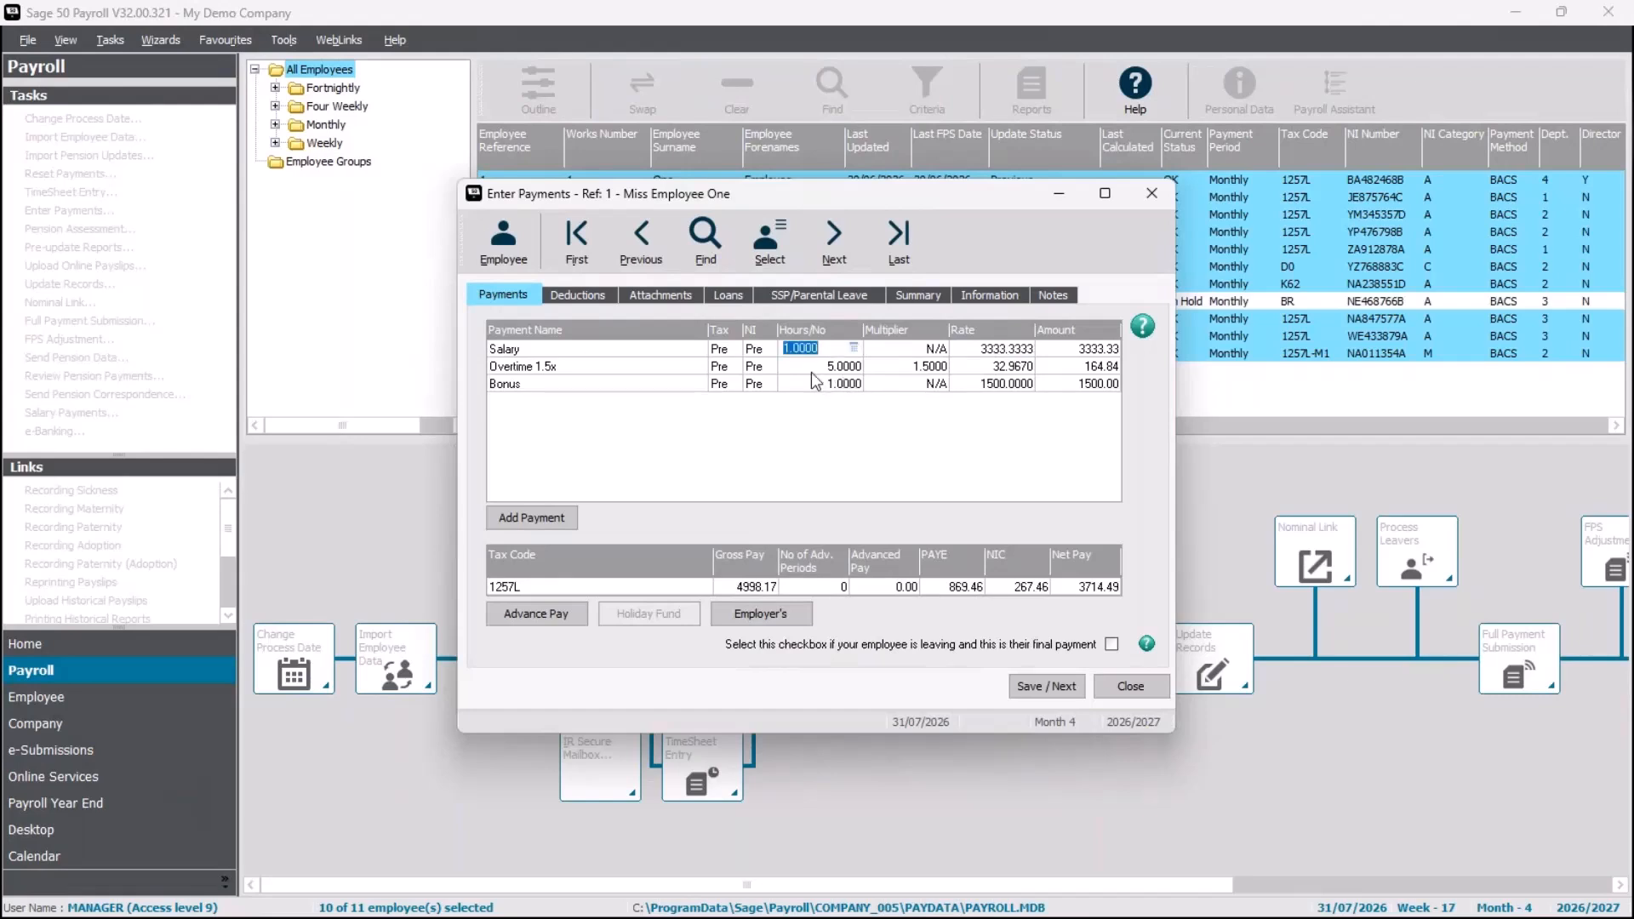
left_click(810, 368)
type("8")
key("Return")
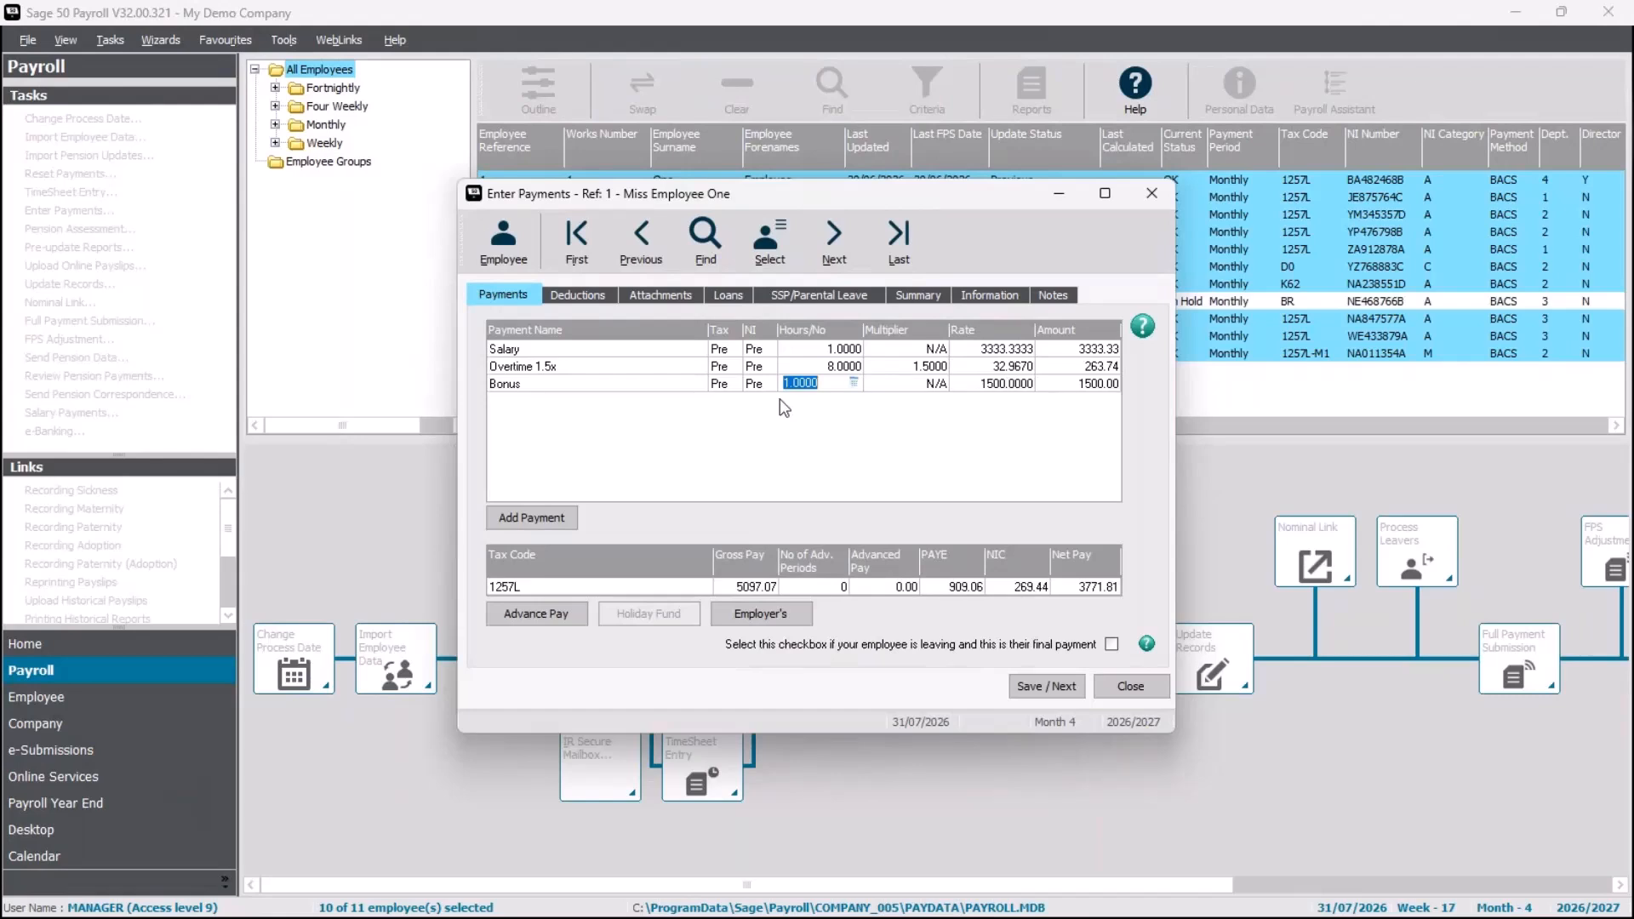
key("Tab")
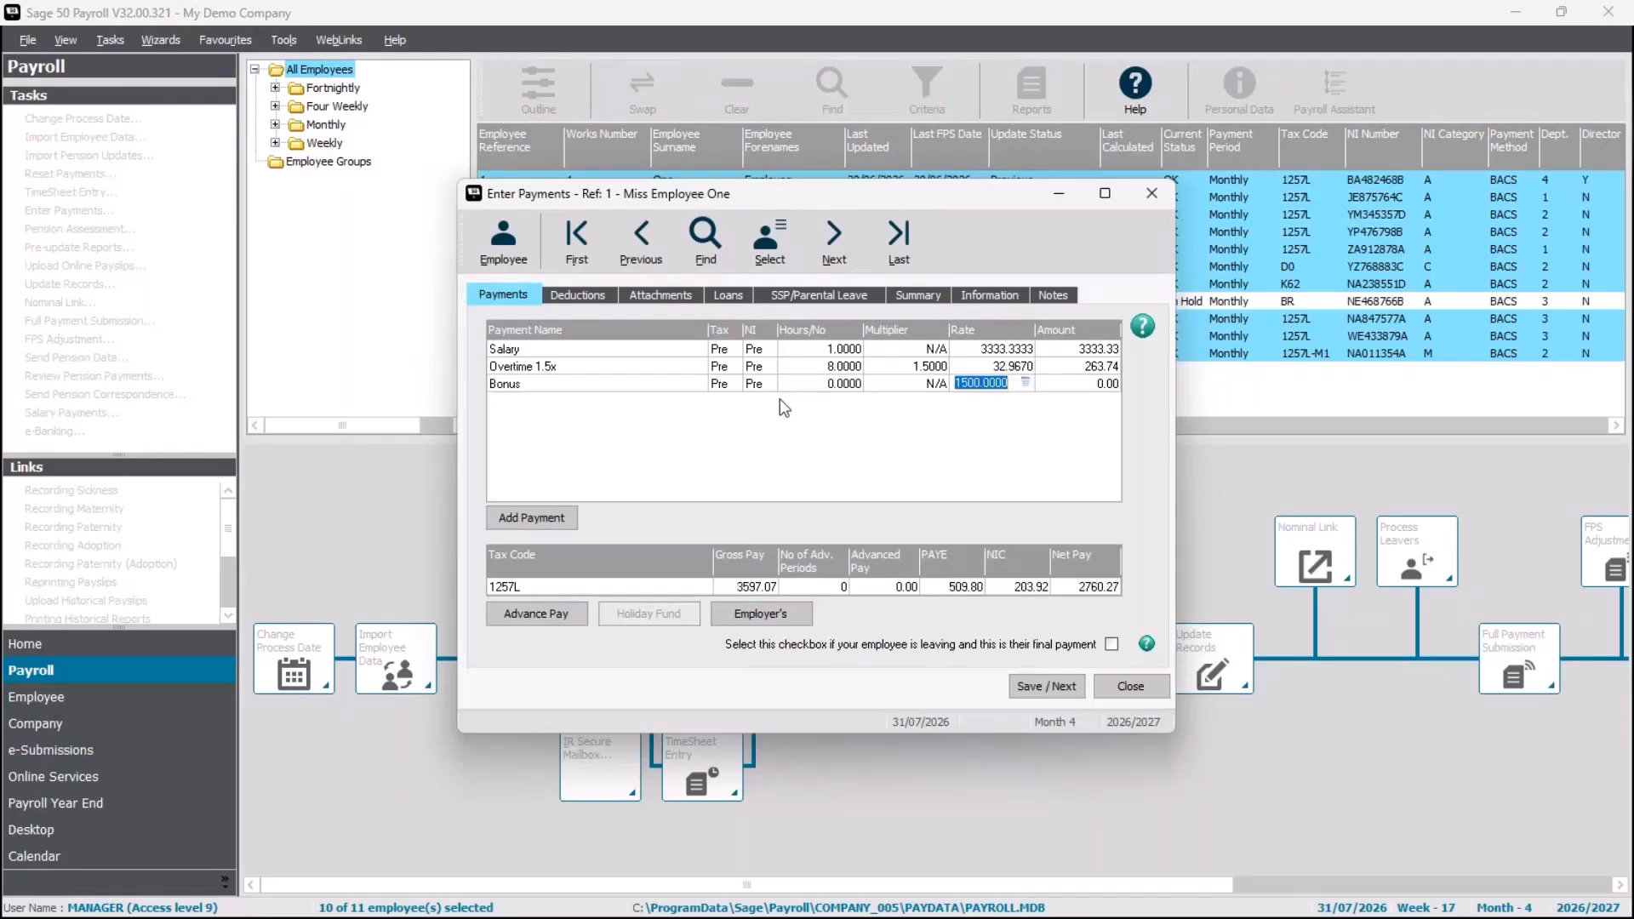
type("0")
key("Tab")
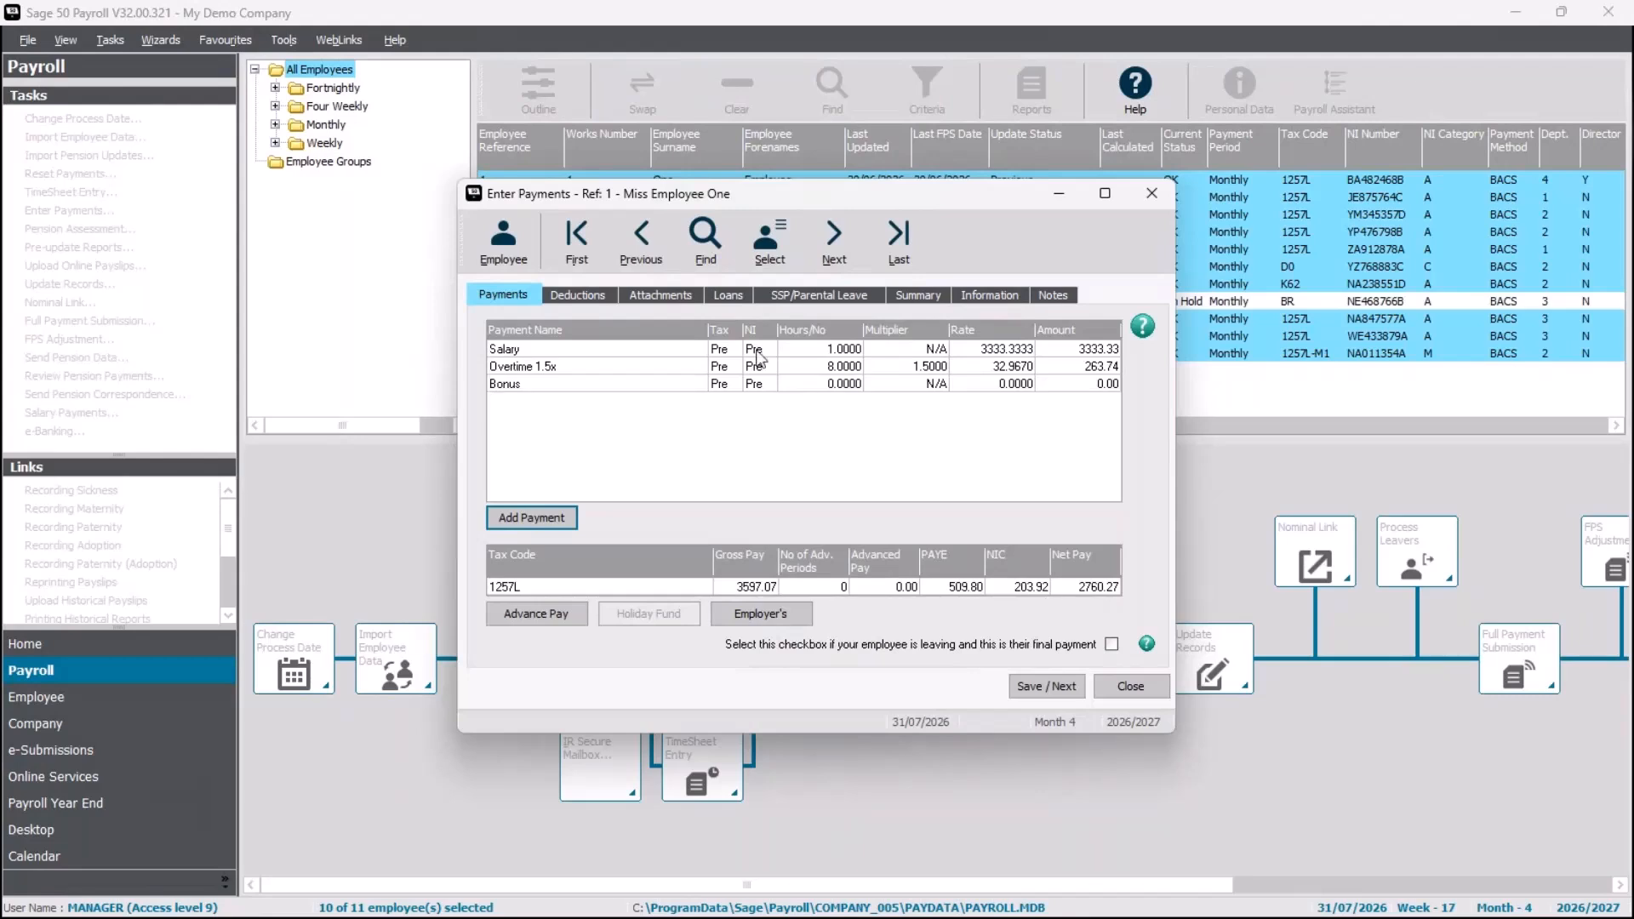
Review employee 1's deductions, attachments, loans, SSP/parental leave, summary, information and notes, then return to the payments
left_click(578, 295)
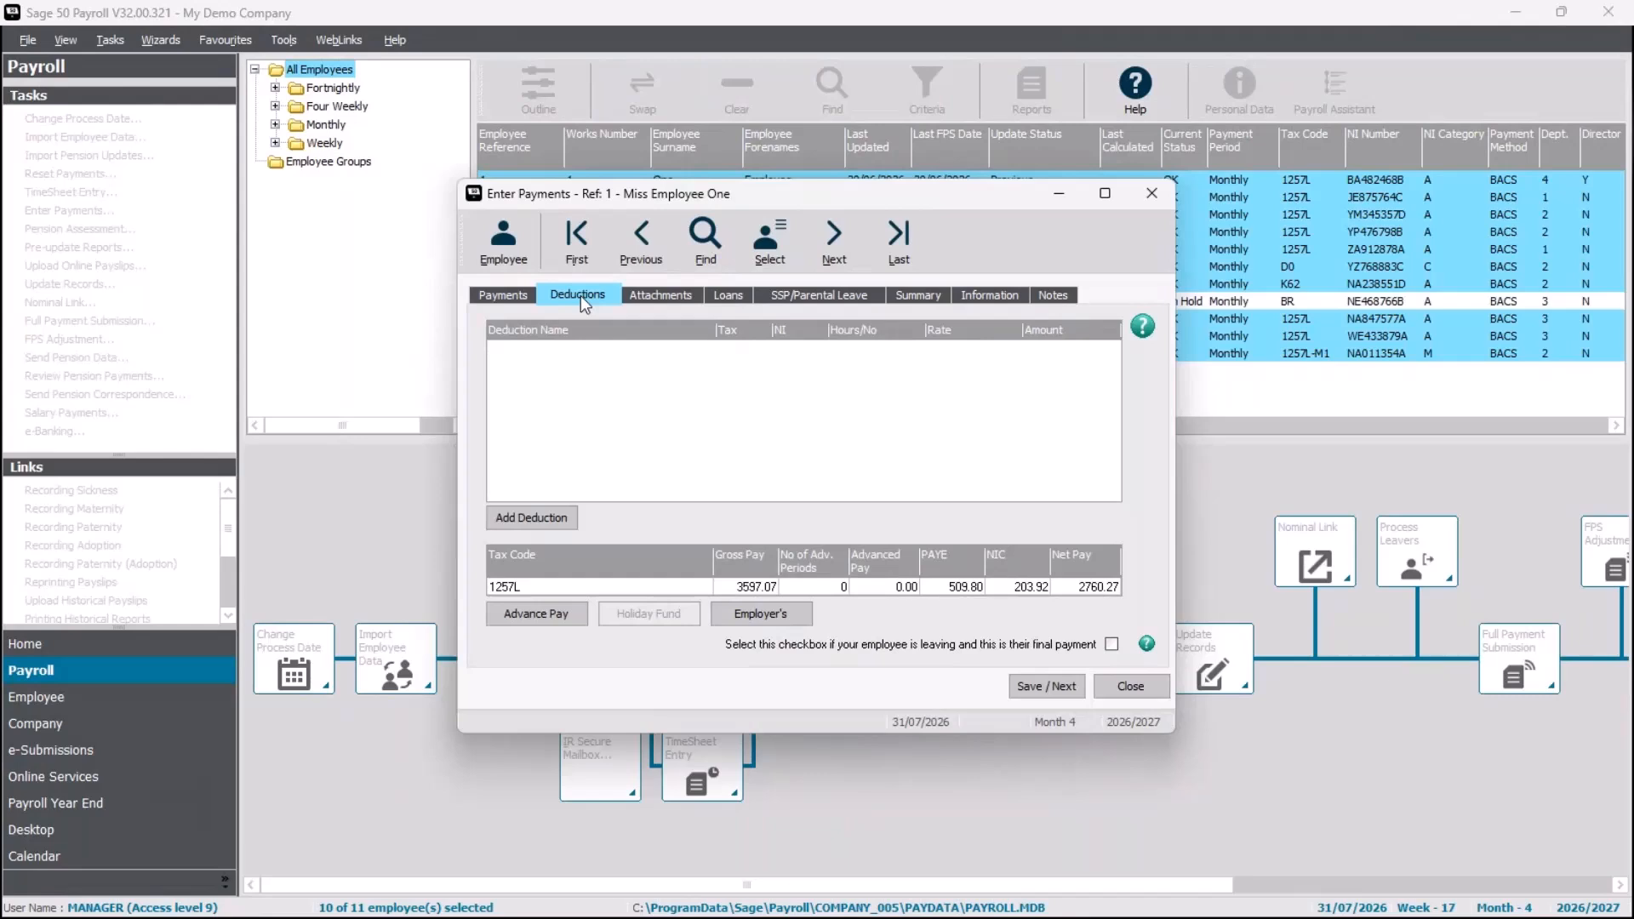
left_click(648, 298)
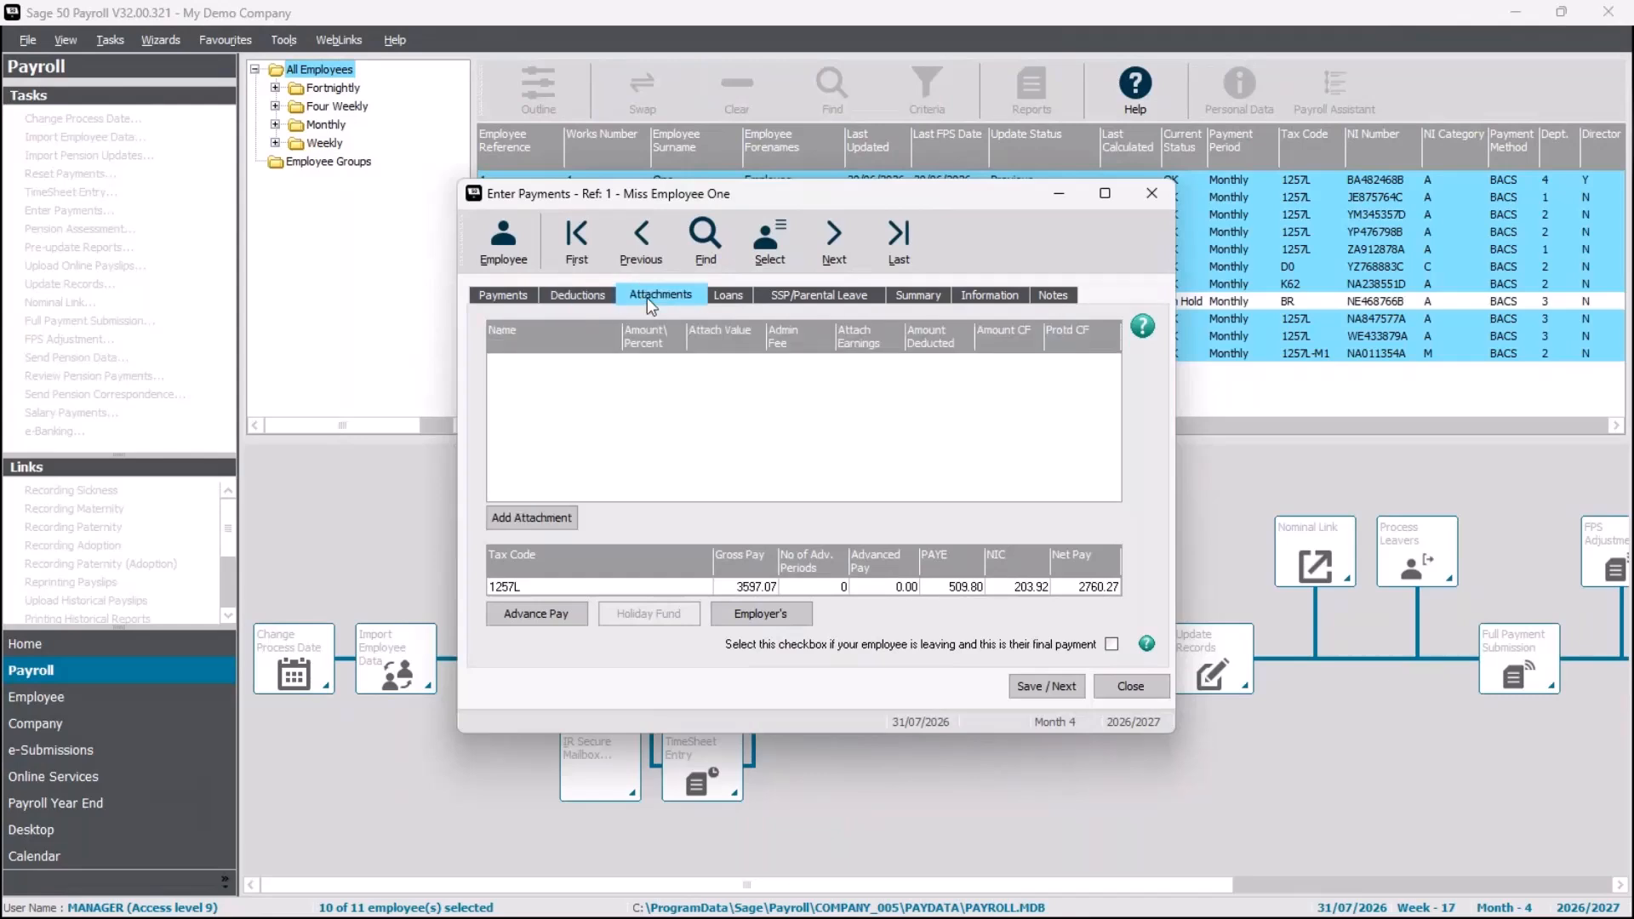
left_click(740, 300)
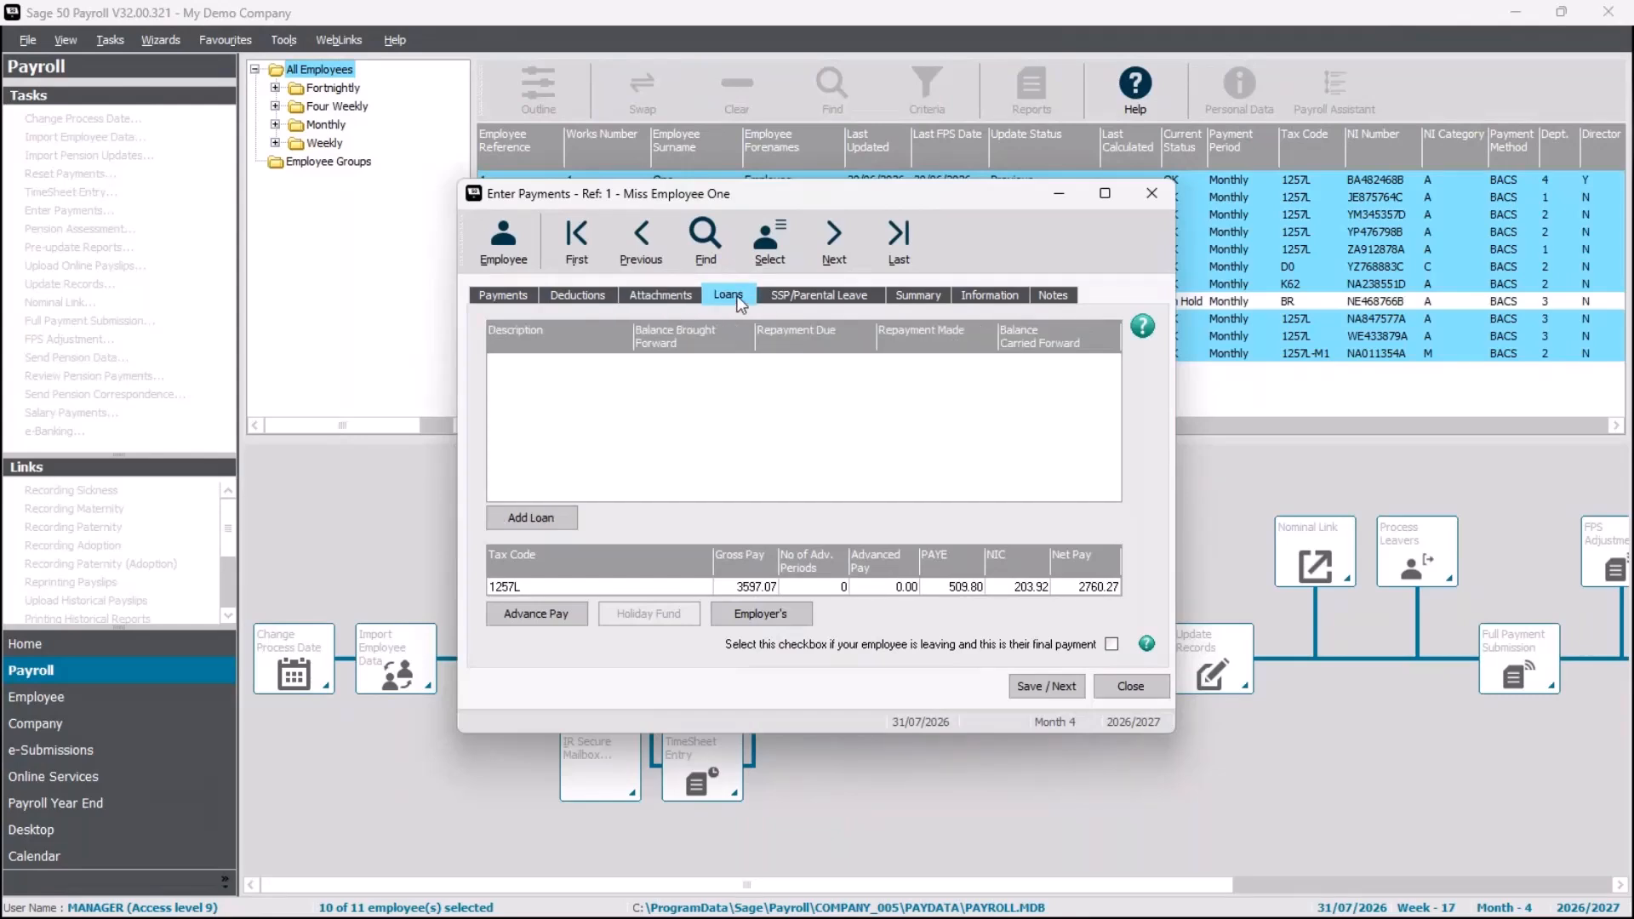
left_click(853, 300)
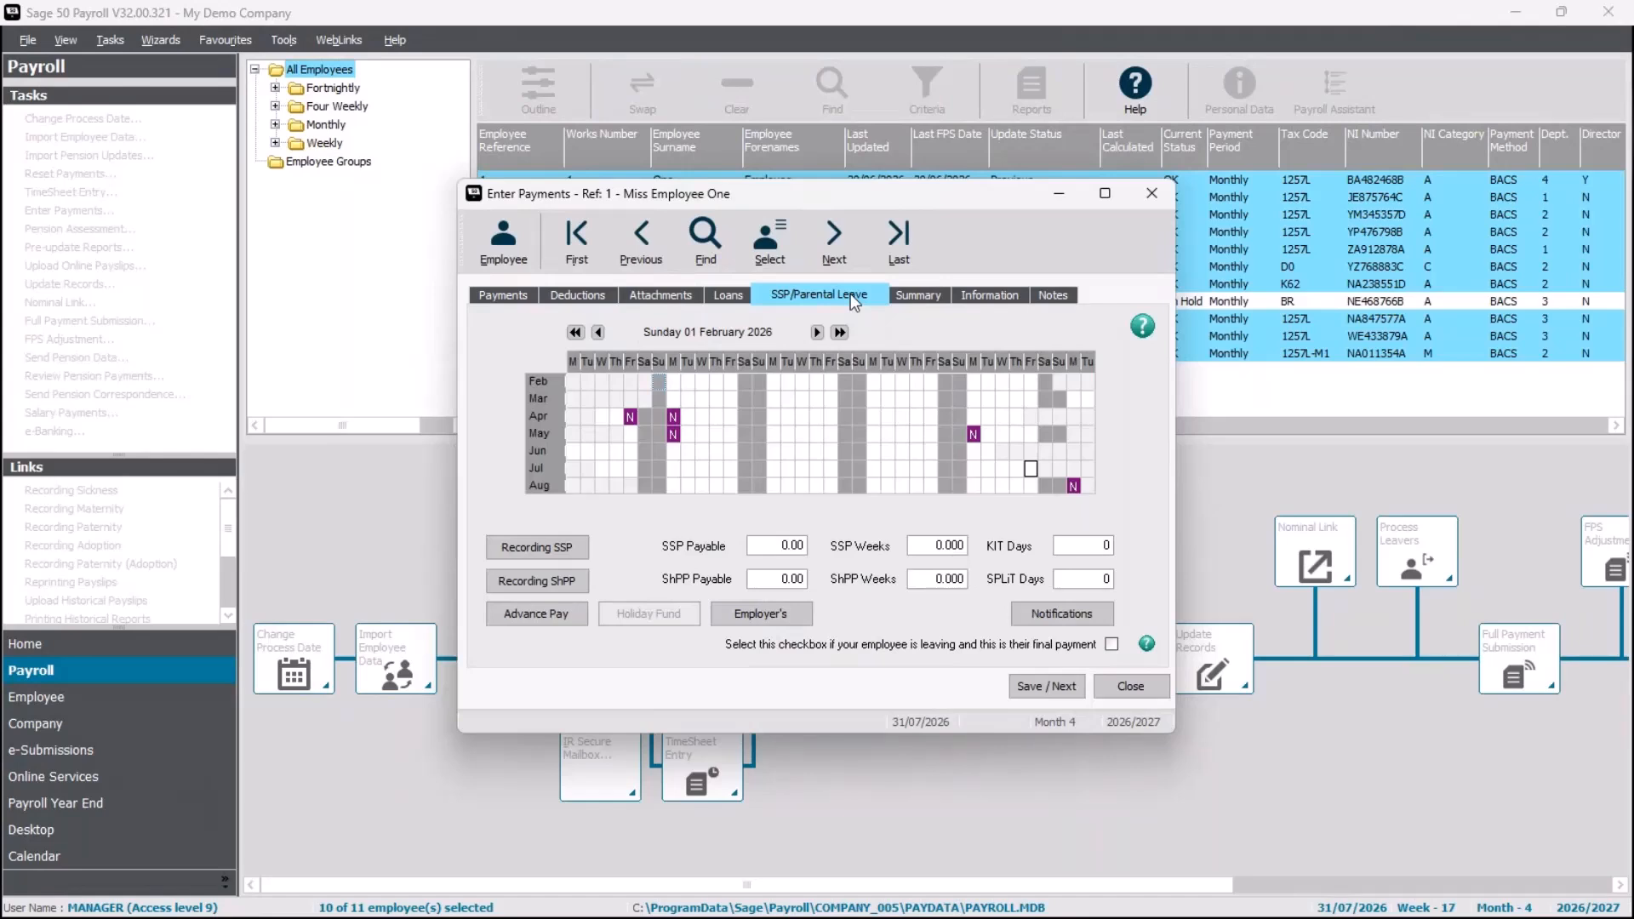
left_click(944, 300)
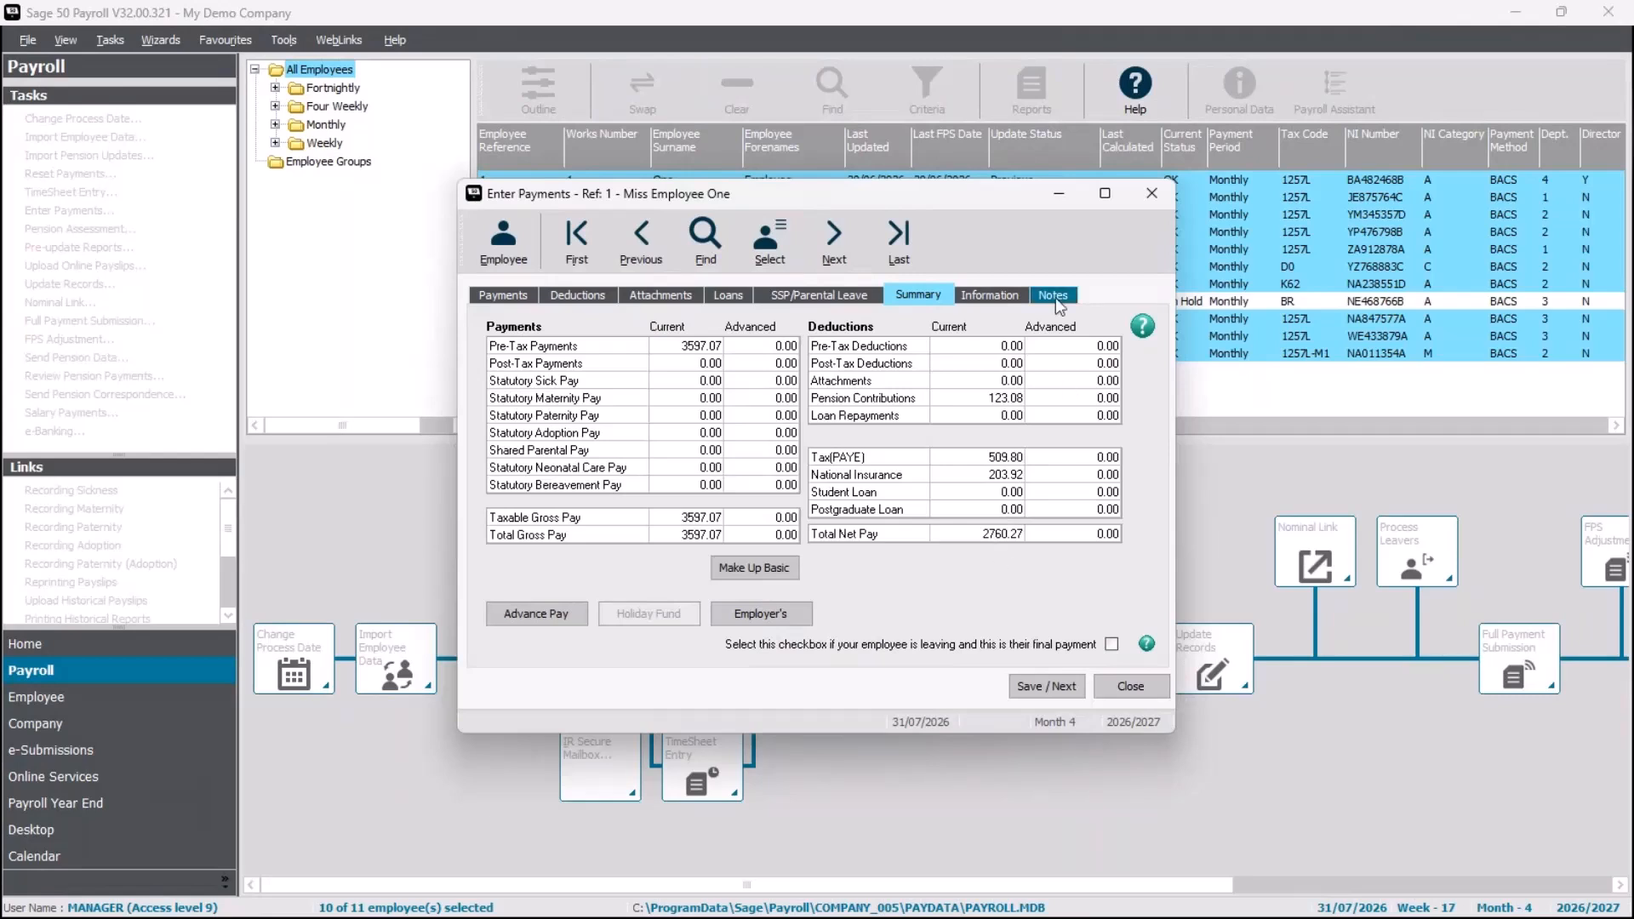
left_click(1002, 299)
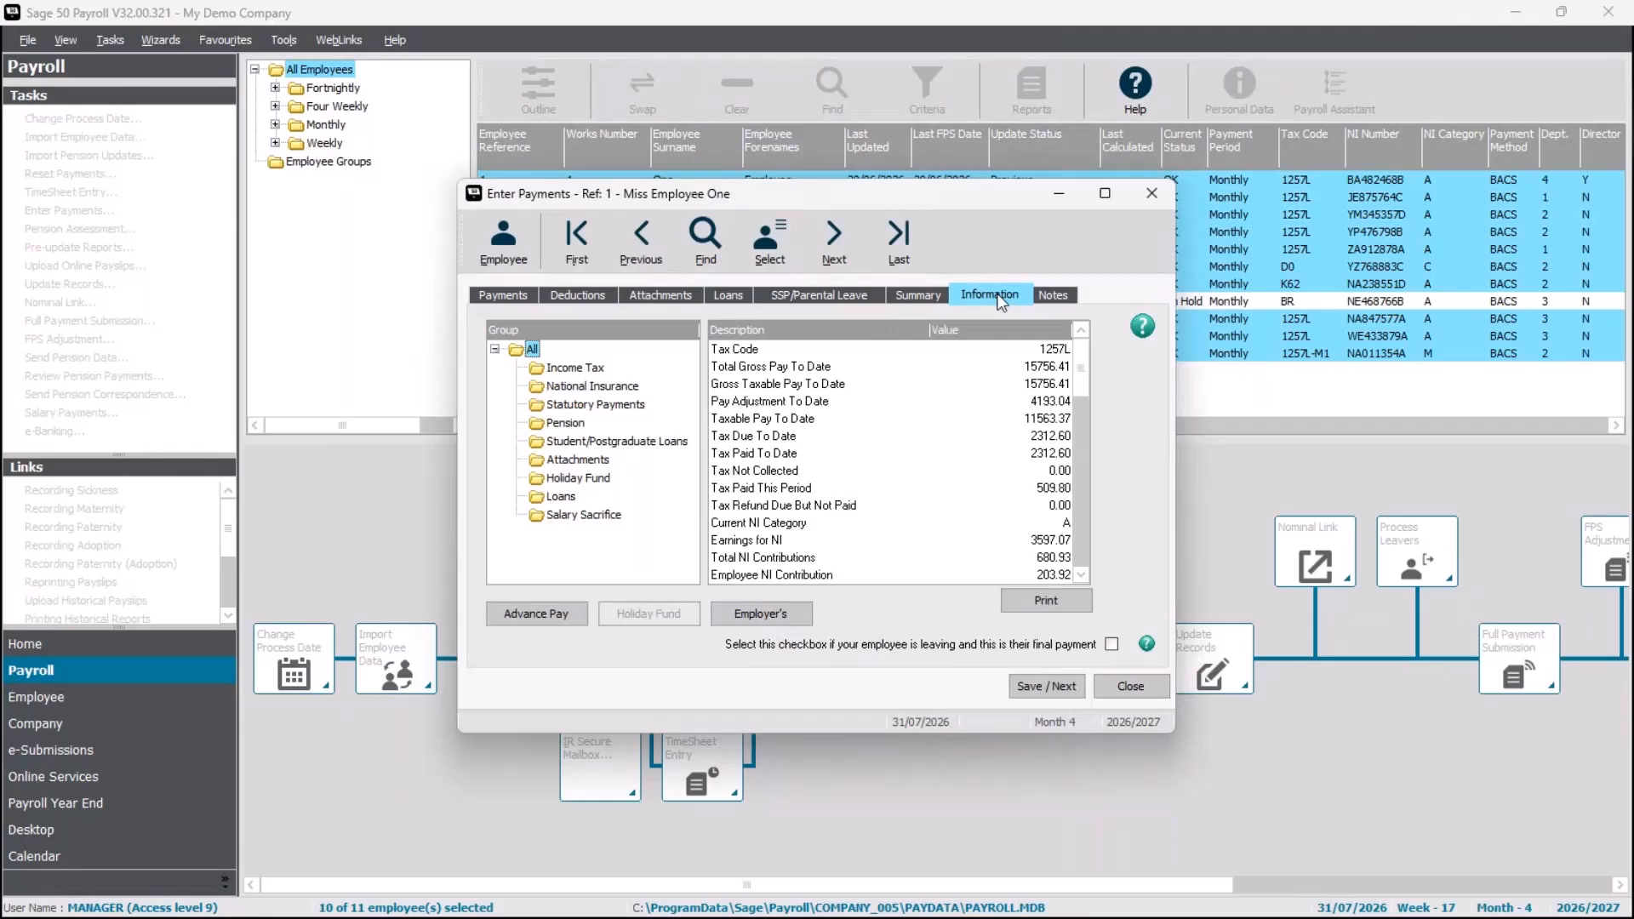
left_click(1056, 298)
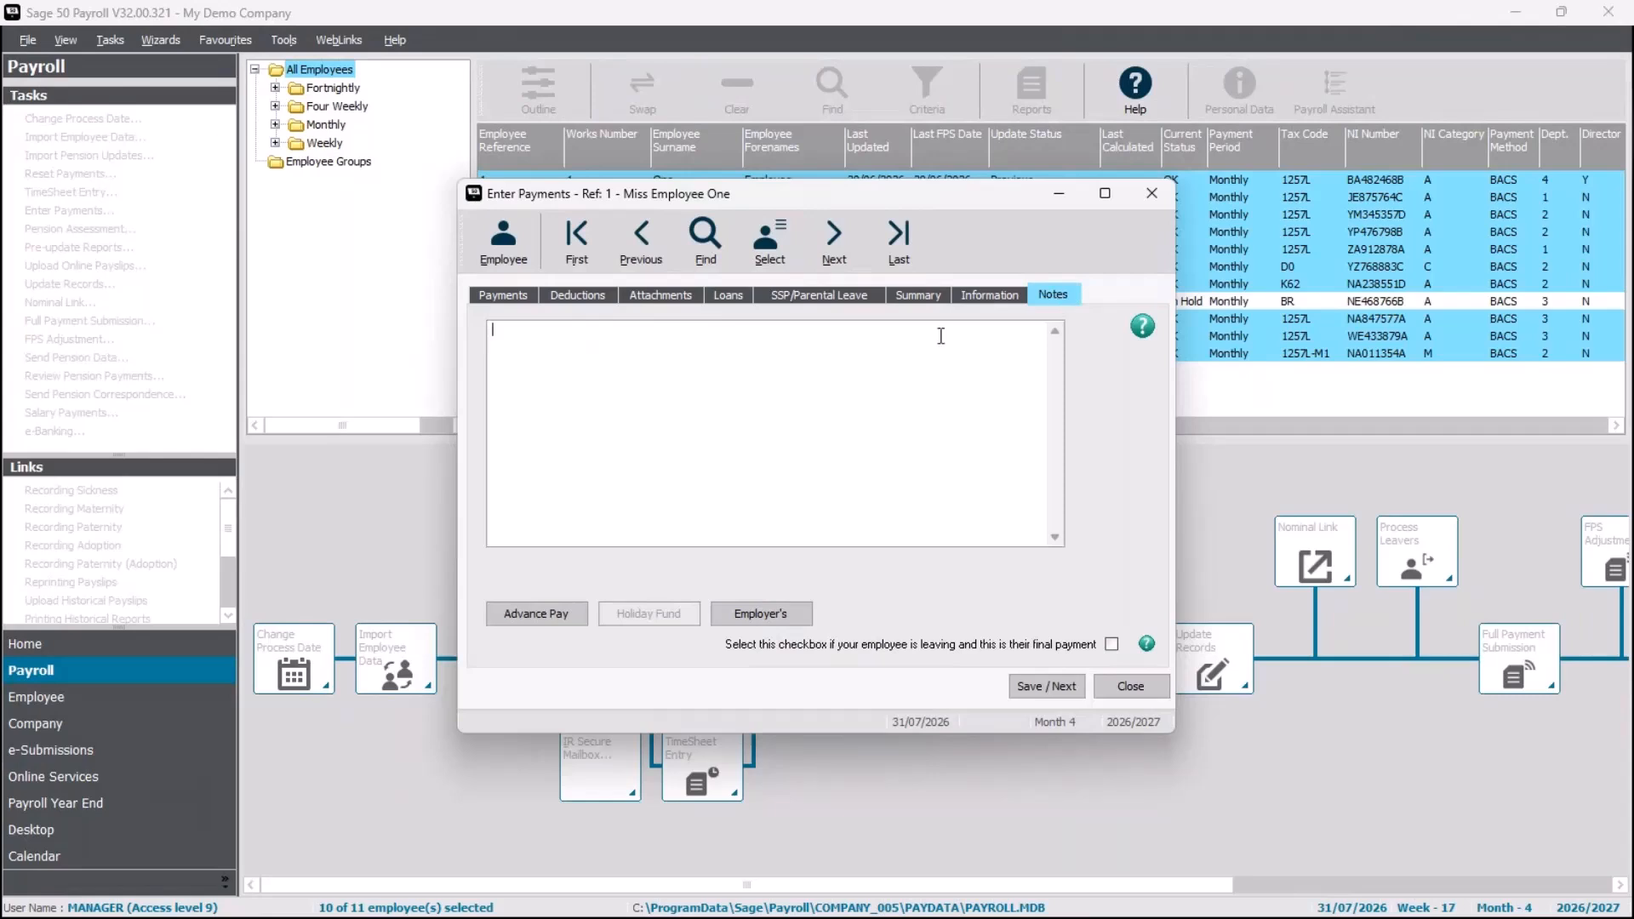
left_click(498, 300)
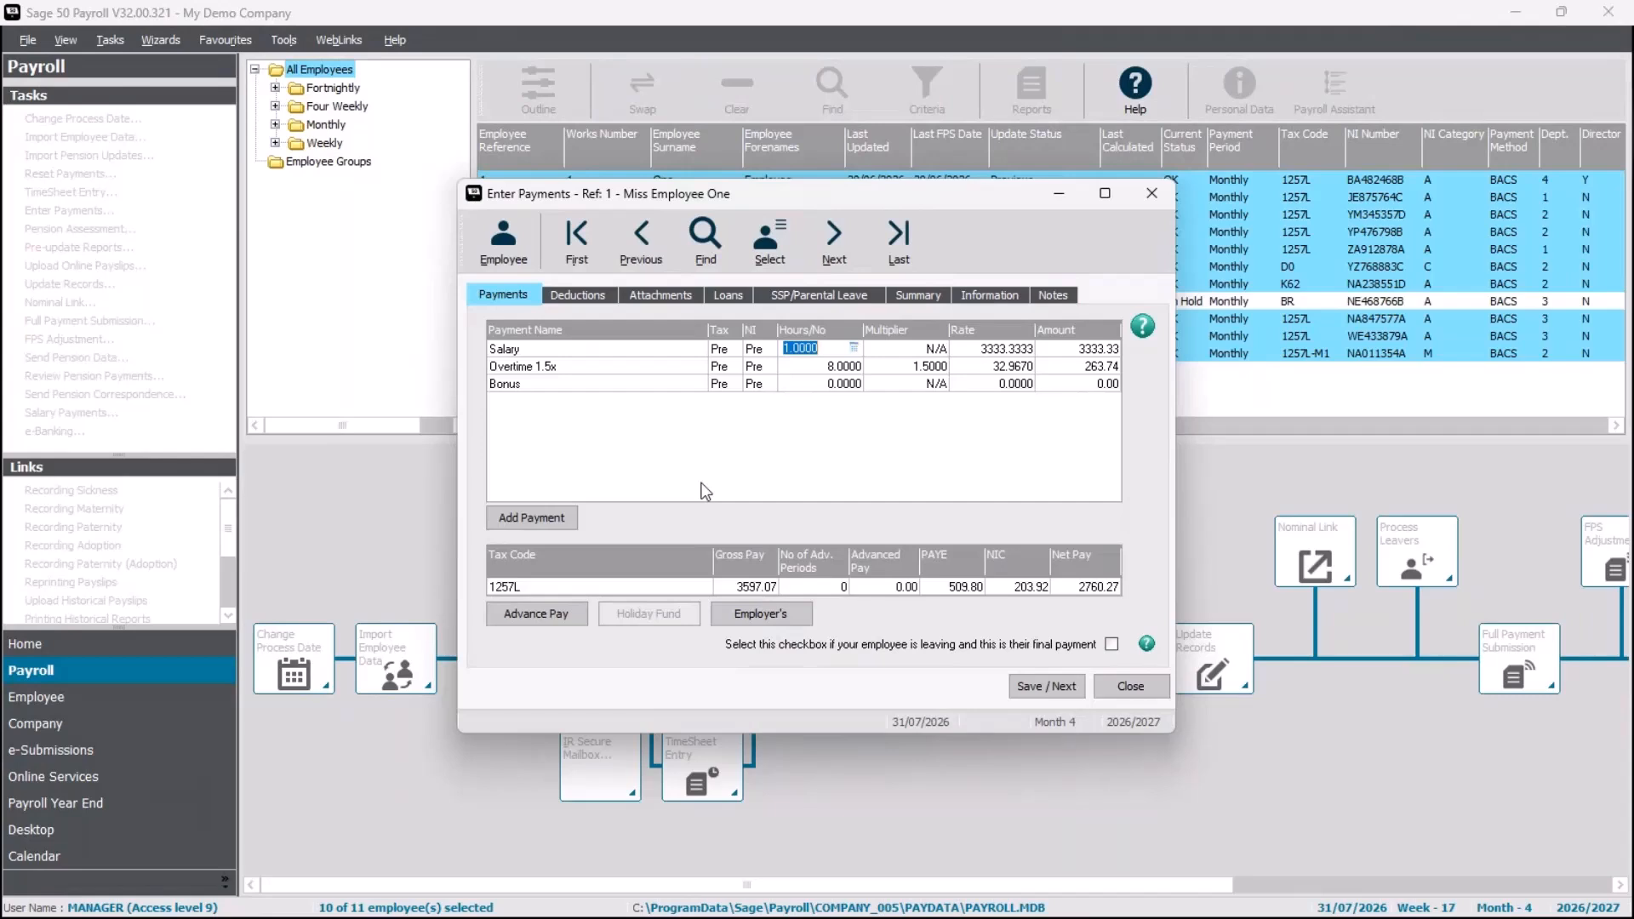
Save the payments for employees 1, 2 and 3, advancing to employee reference 4
left_click(1072, 687)
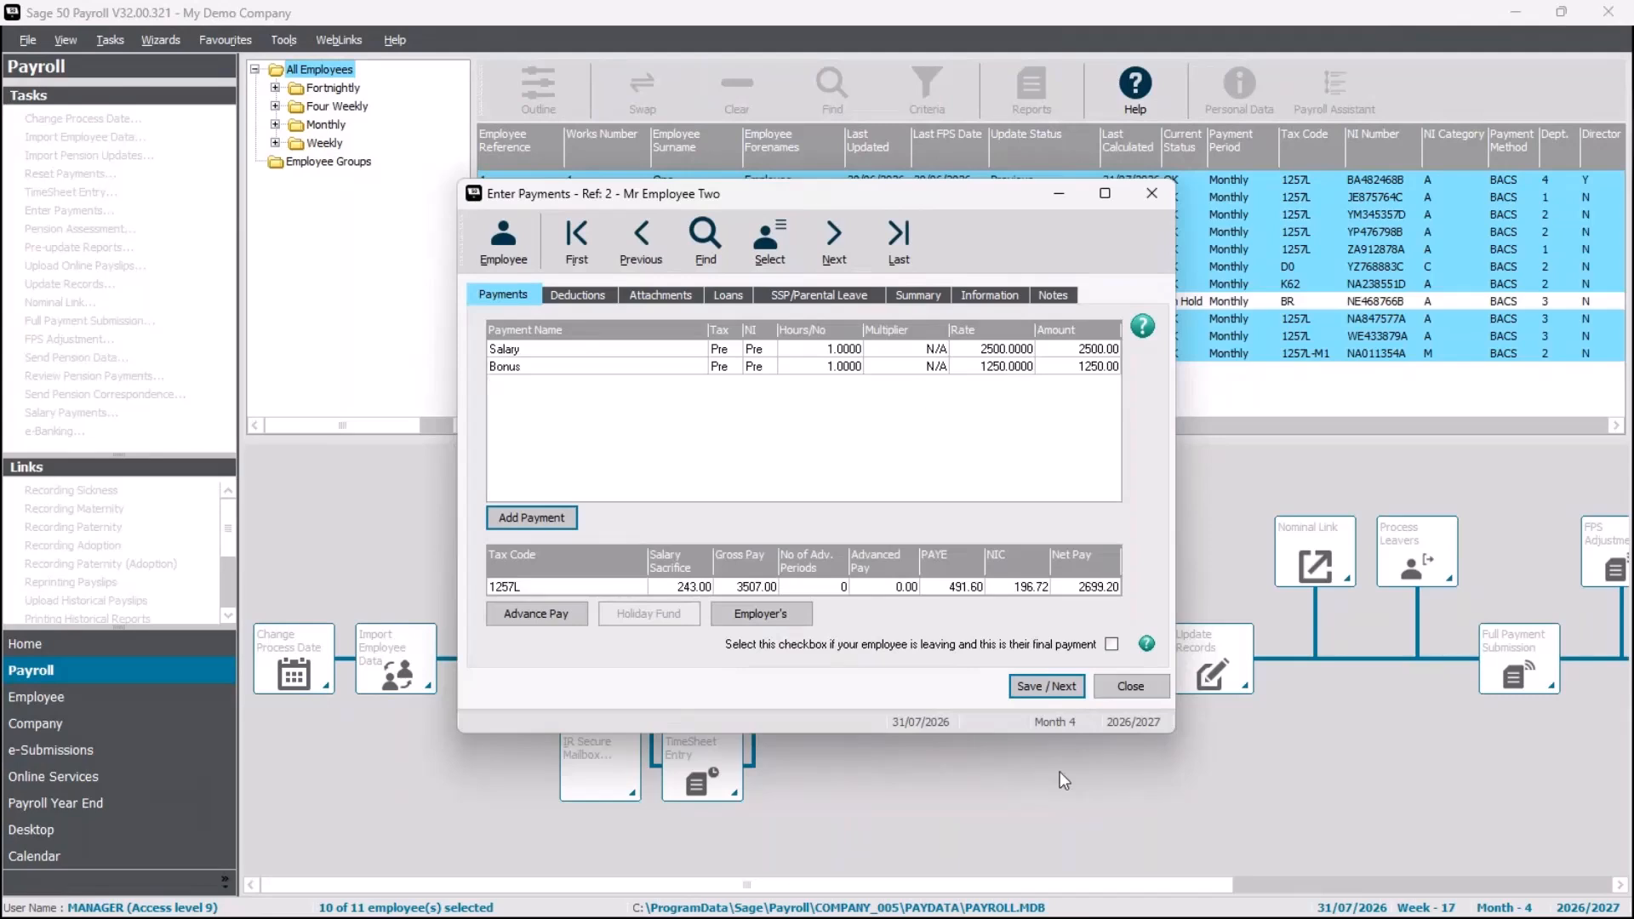
left_click(1057, 687)
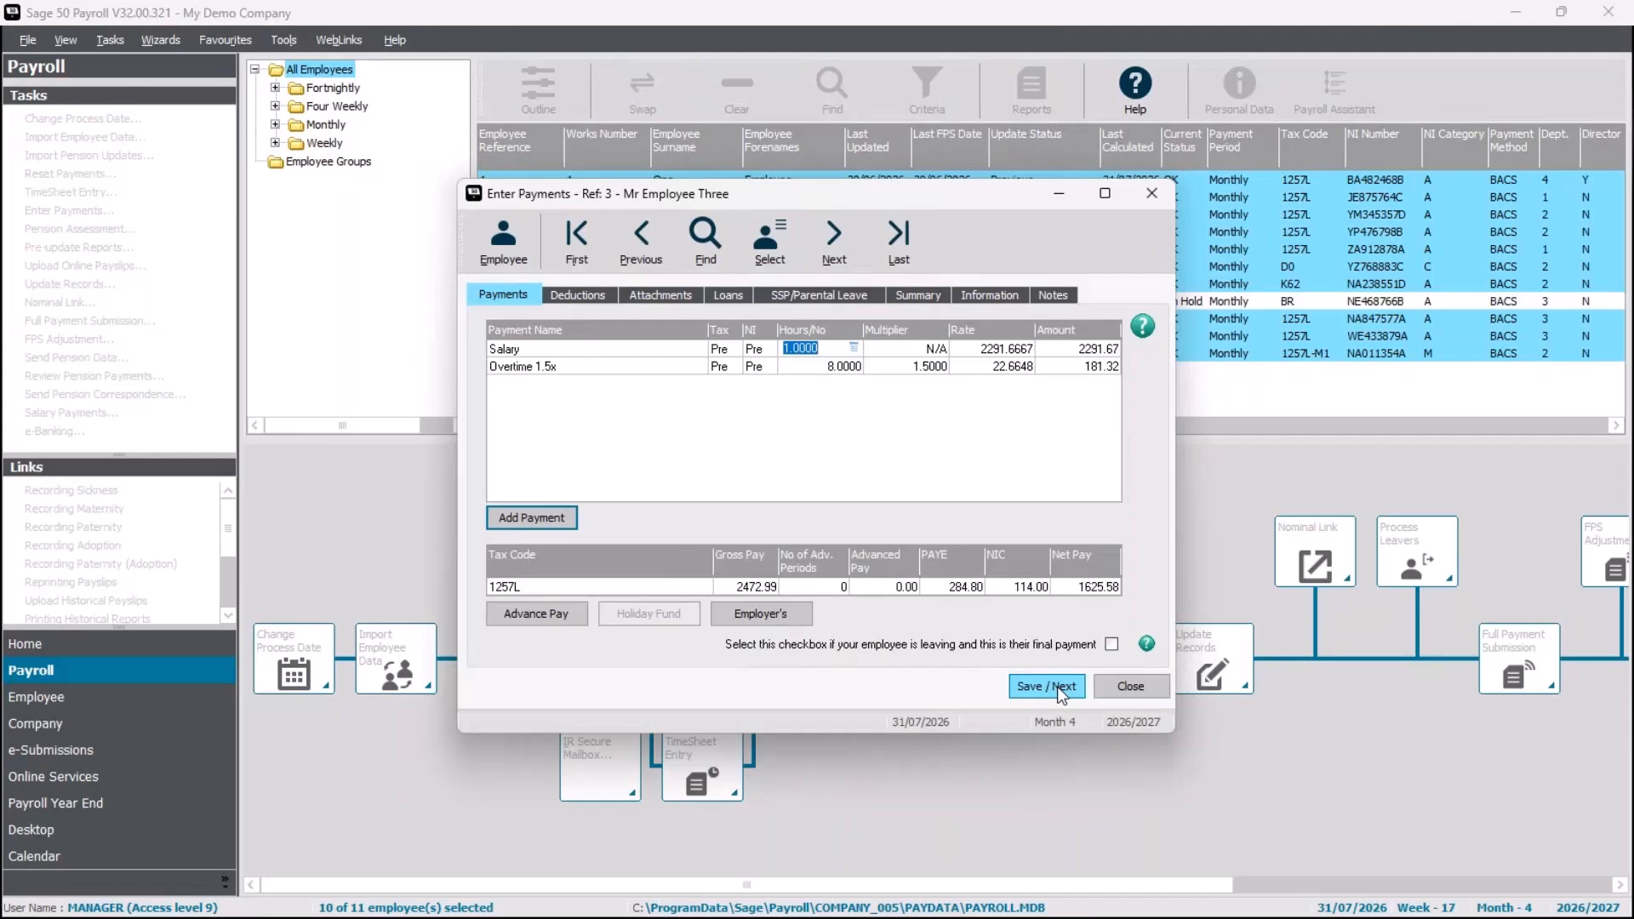
left_click(1057, 685)
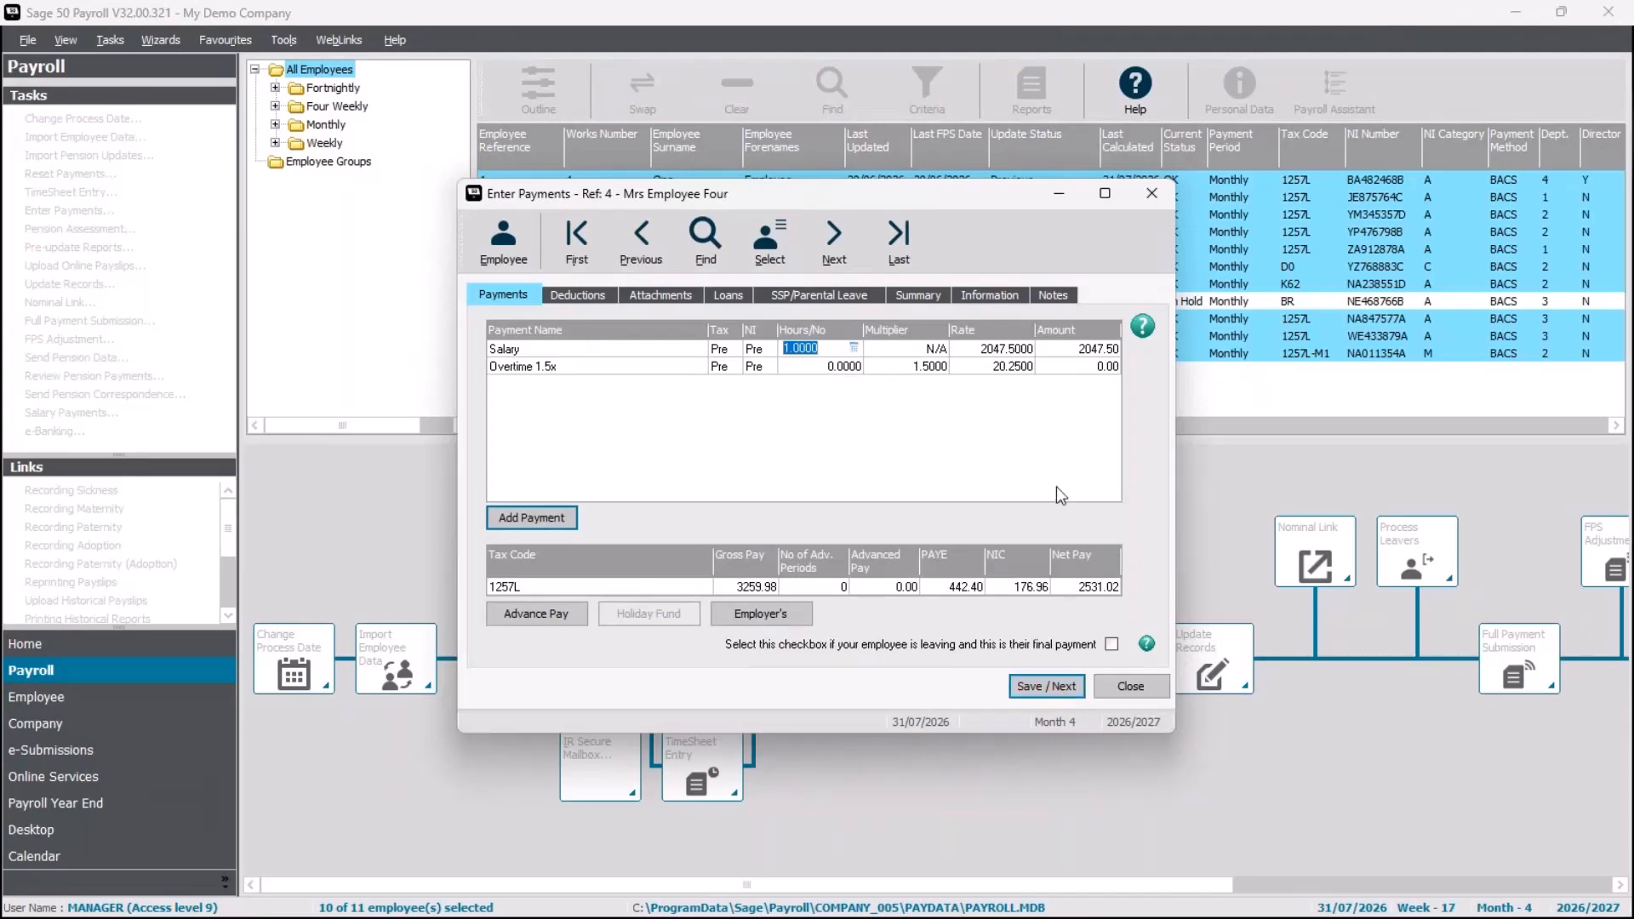
Make up employee 4's statutory maternity pay to basic, allowing the Salary Hours/No value to be reduced, and check the adjusted salary payment
left_click(925, 296)
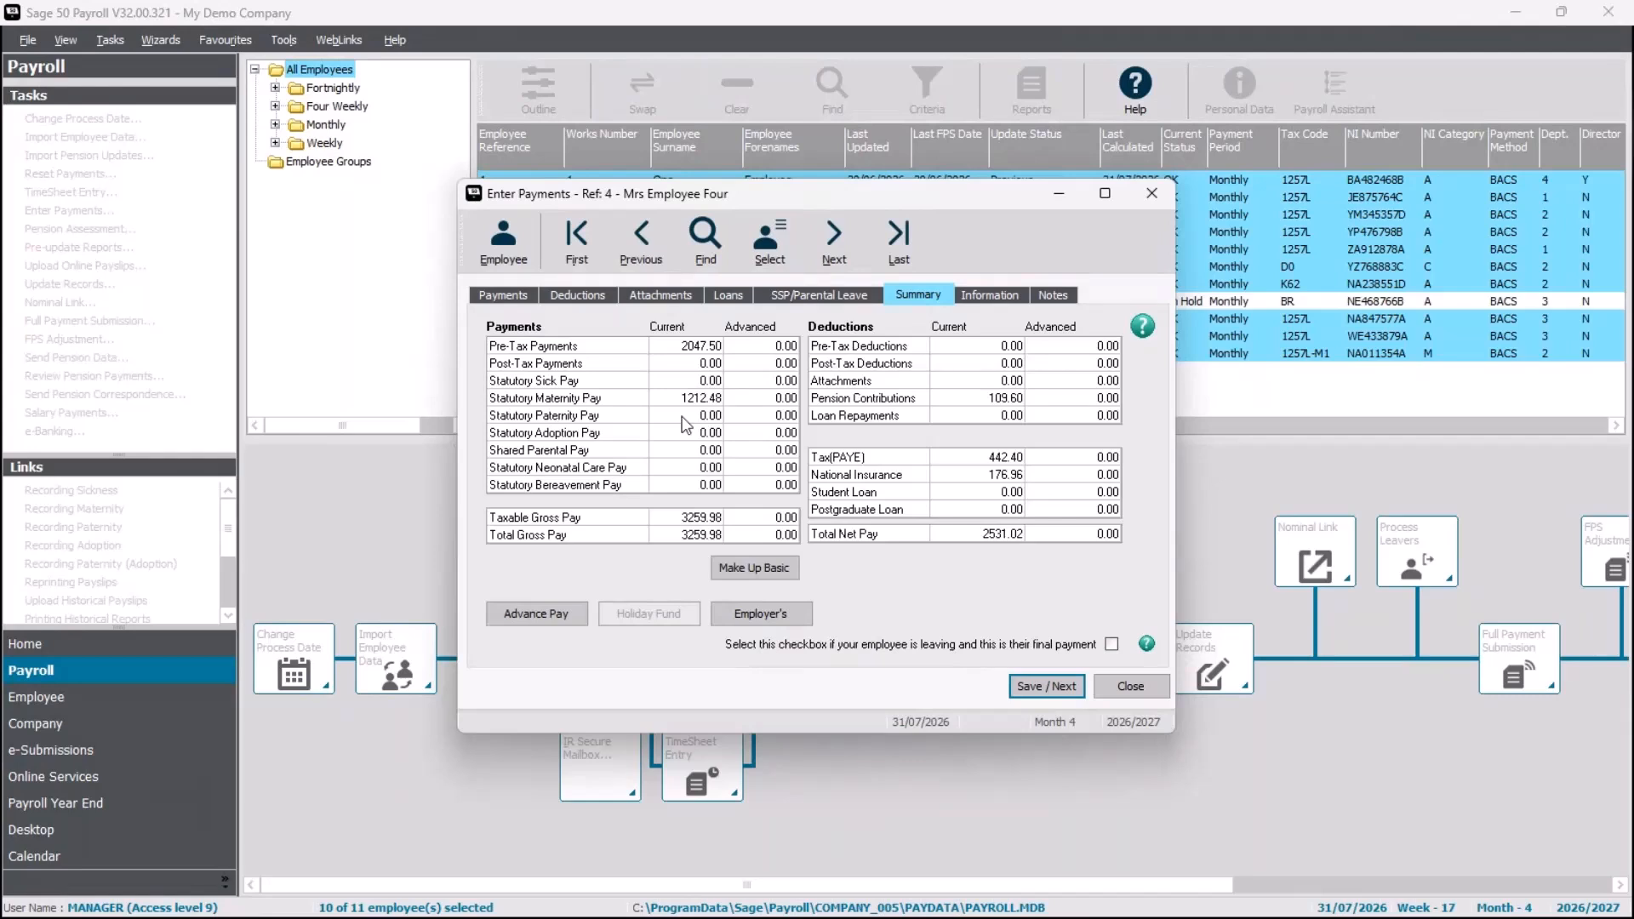
left_click(527, 298)
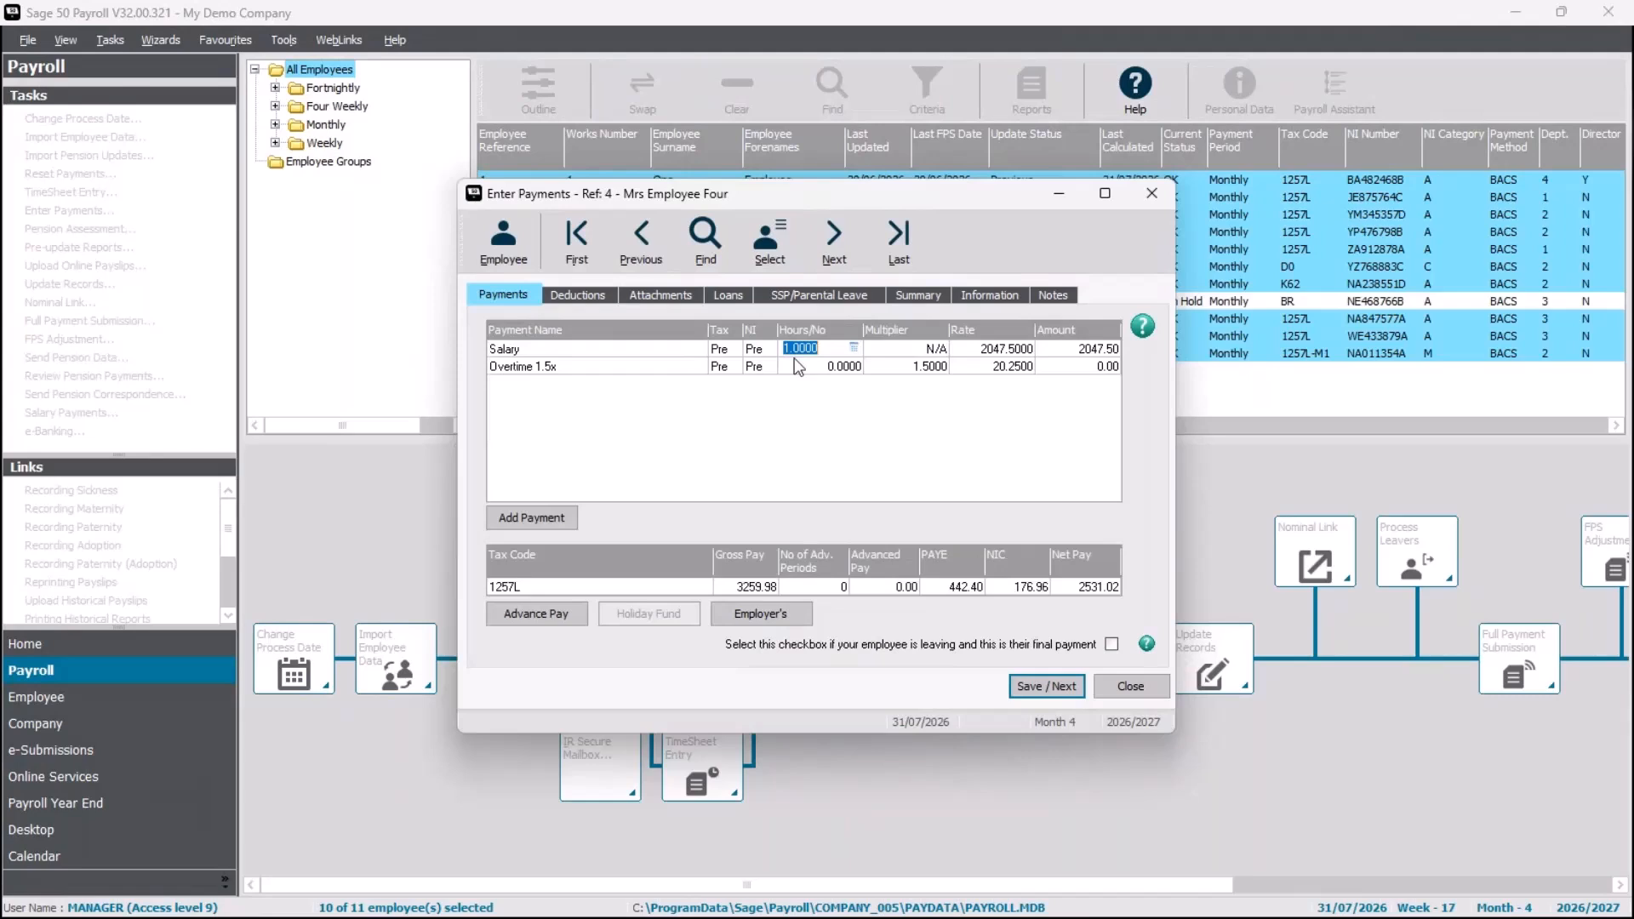
key("Tab")
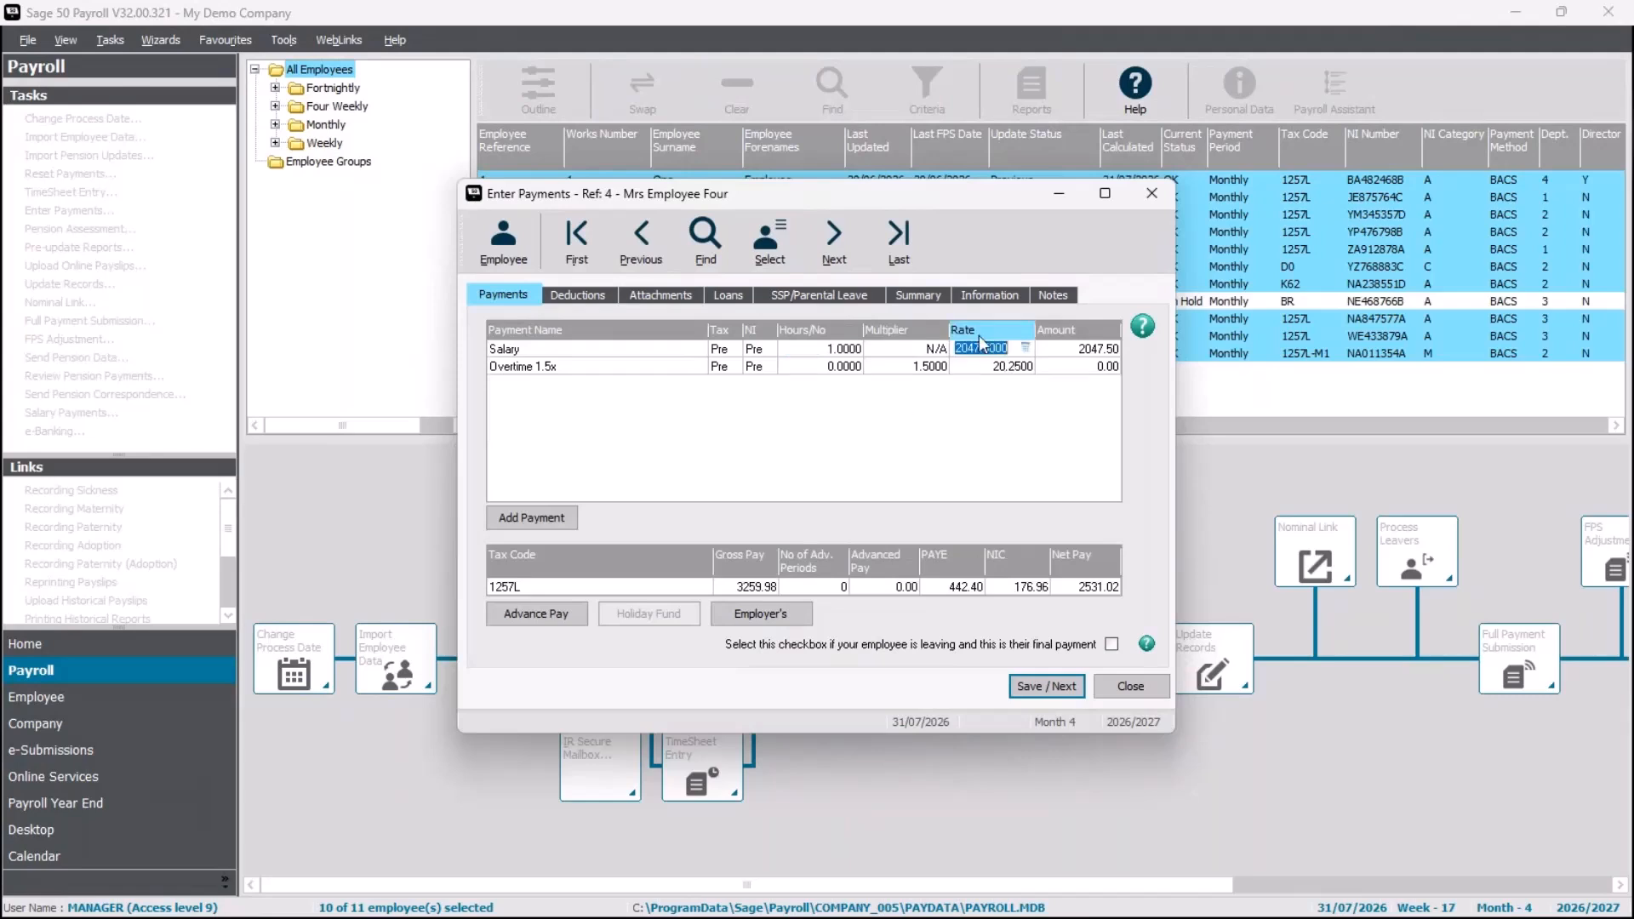
left_click(919, 295)
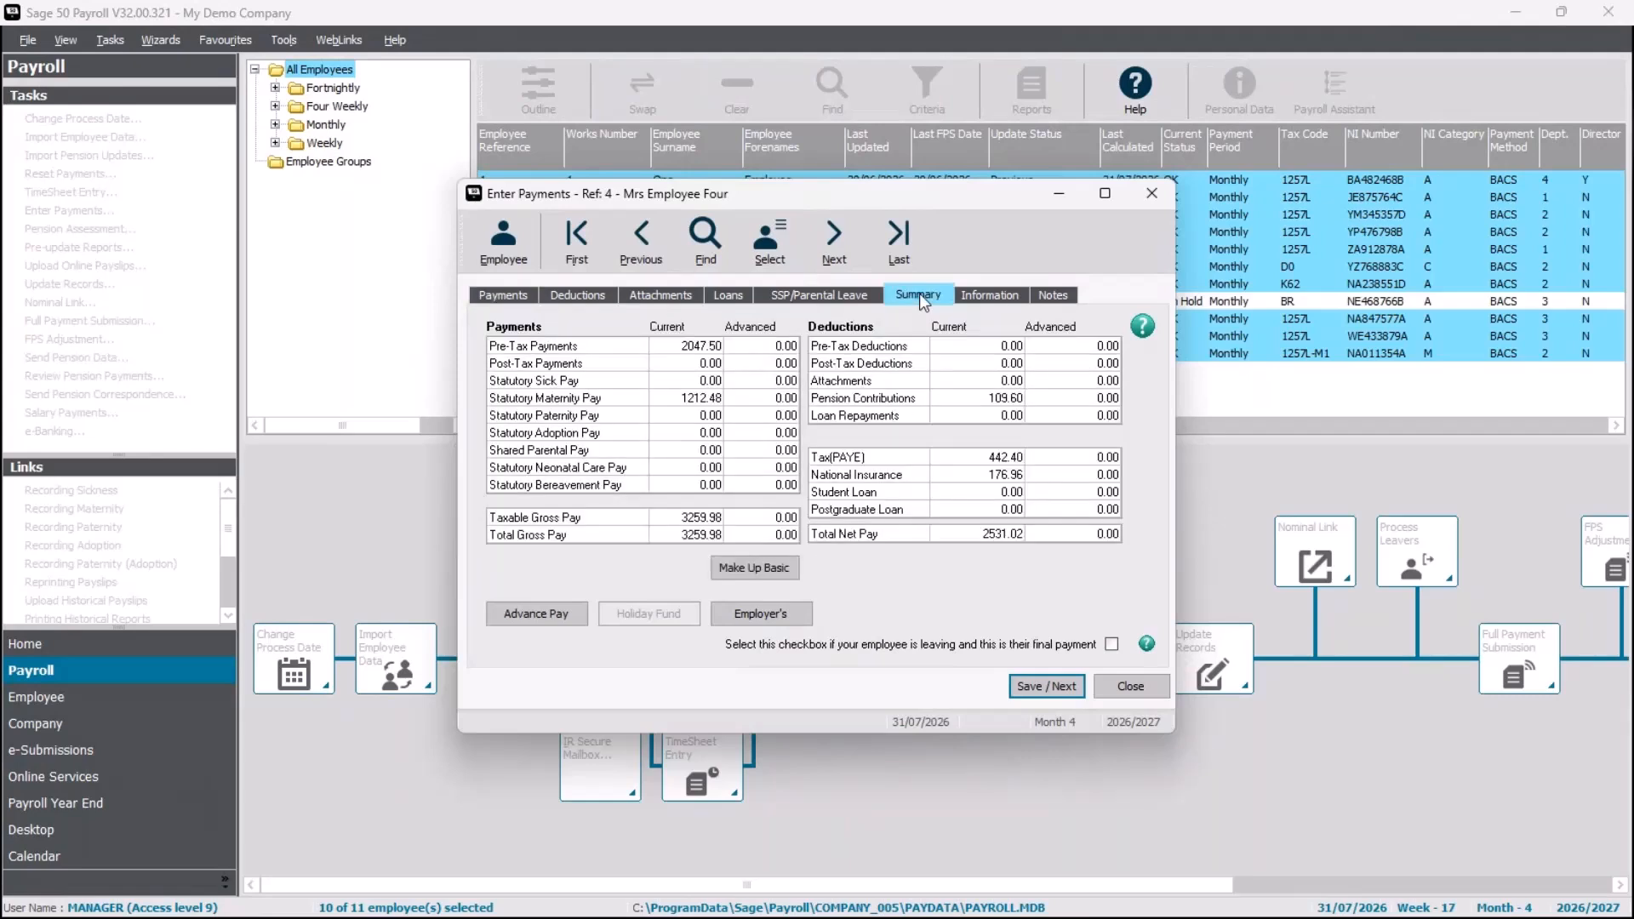
left_click(772, 572)
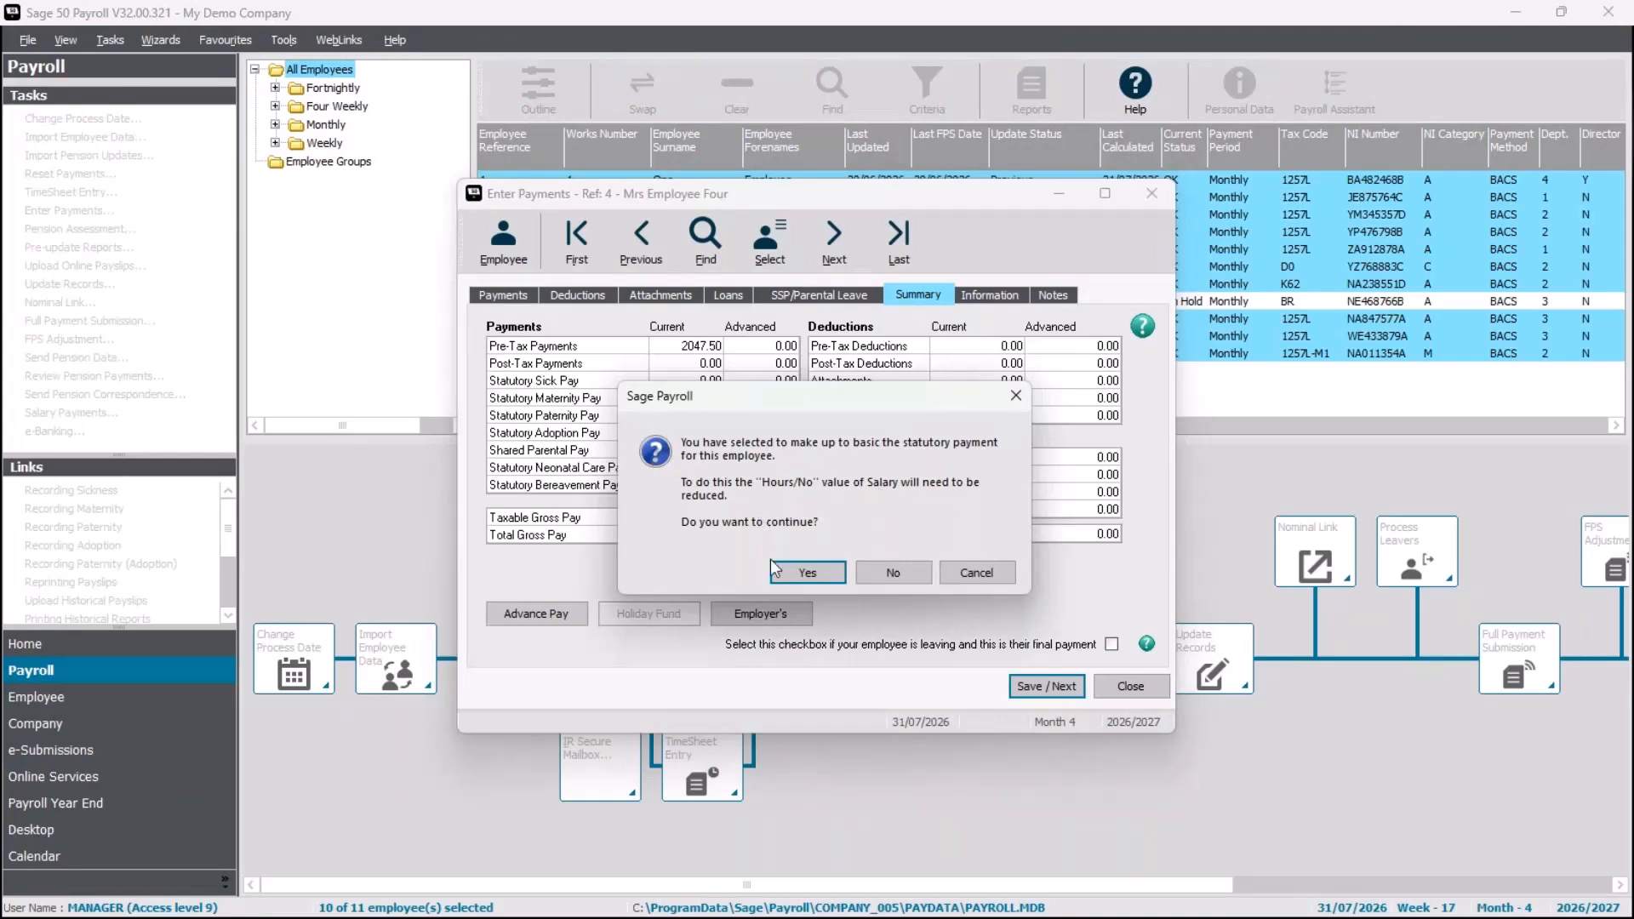
left_click(805, 572)
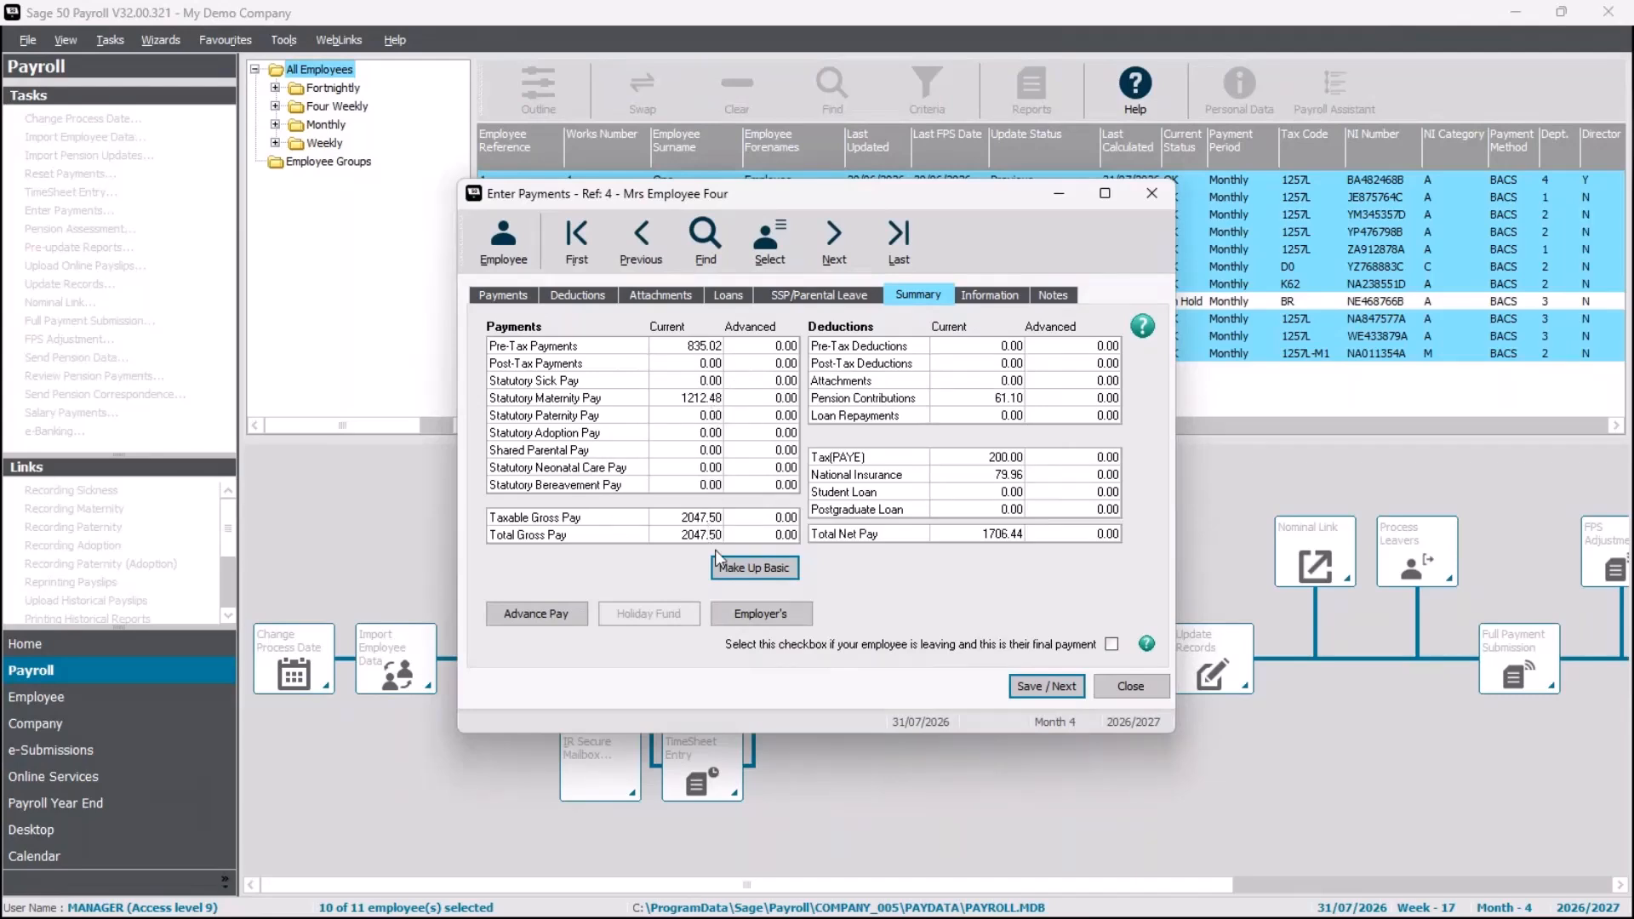
left_click(503, 293)
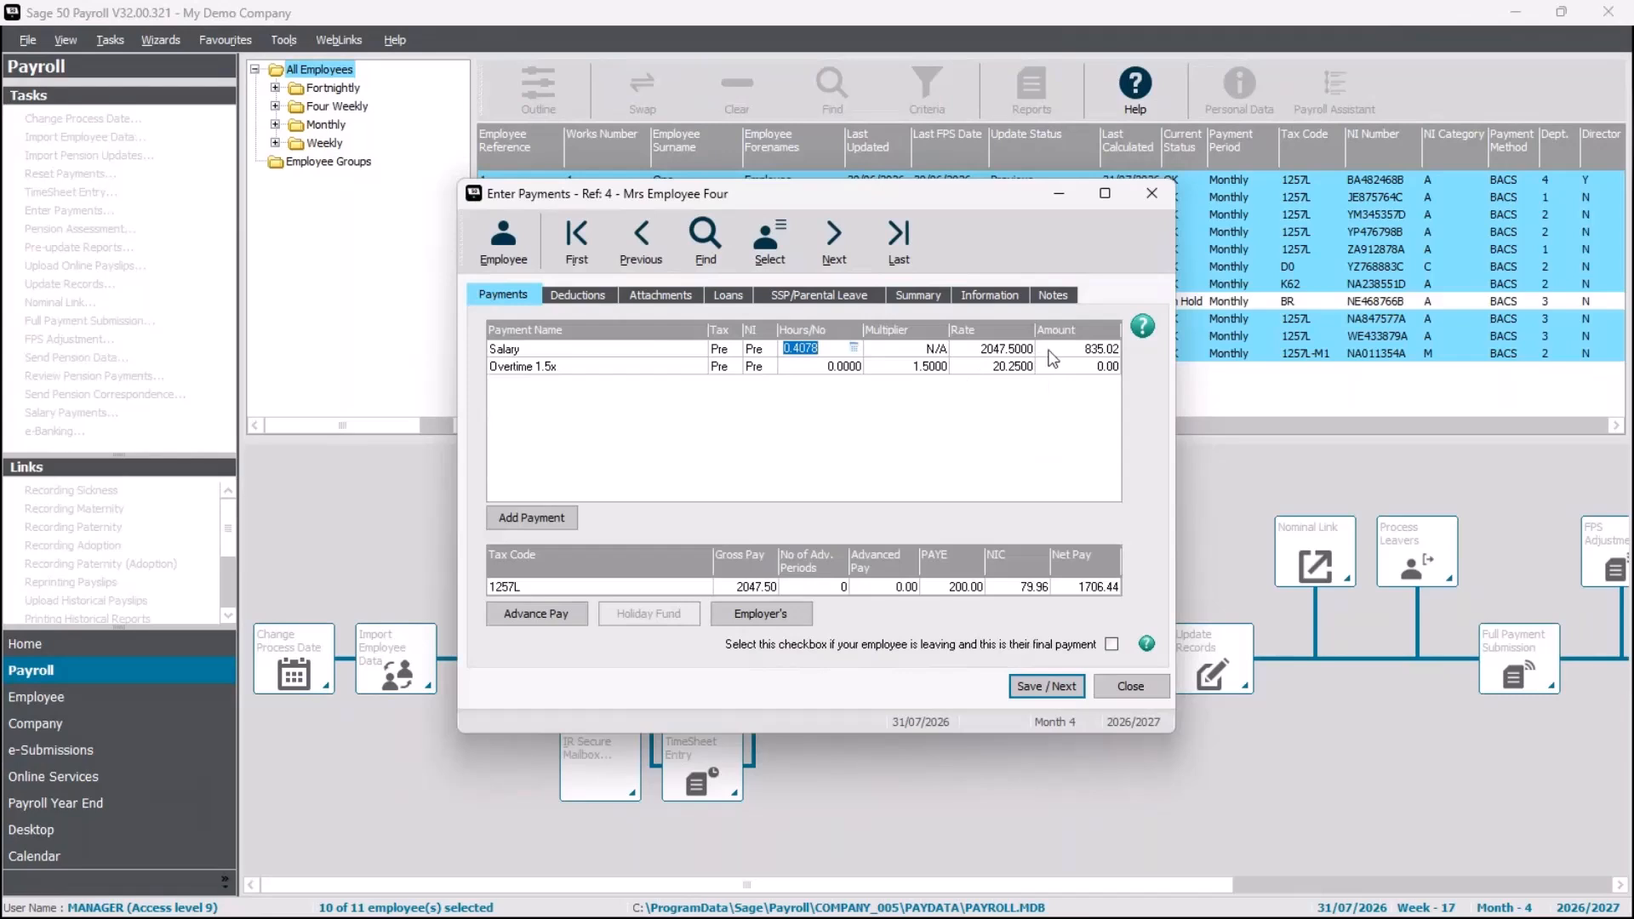
Check employee 4's payment summary, then save the payments for employees 4 to 10, advancing to employee reference 11
left_click(918, 294)
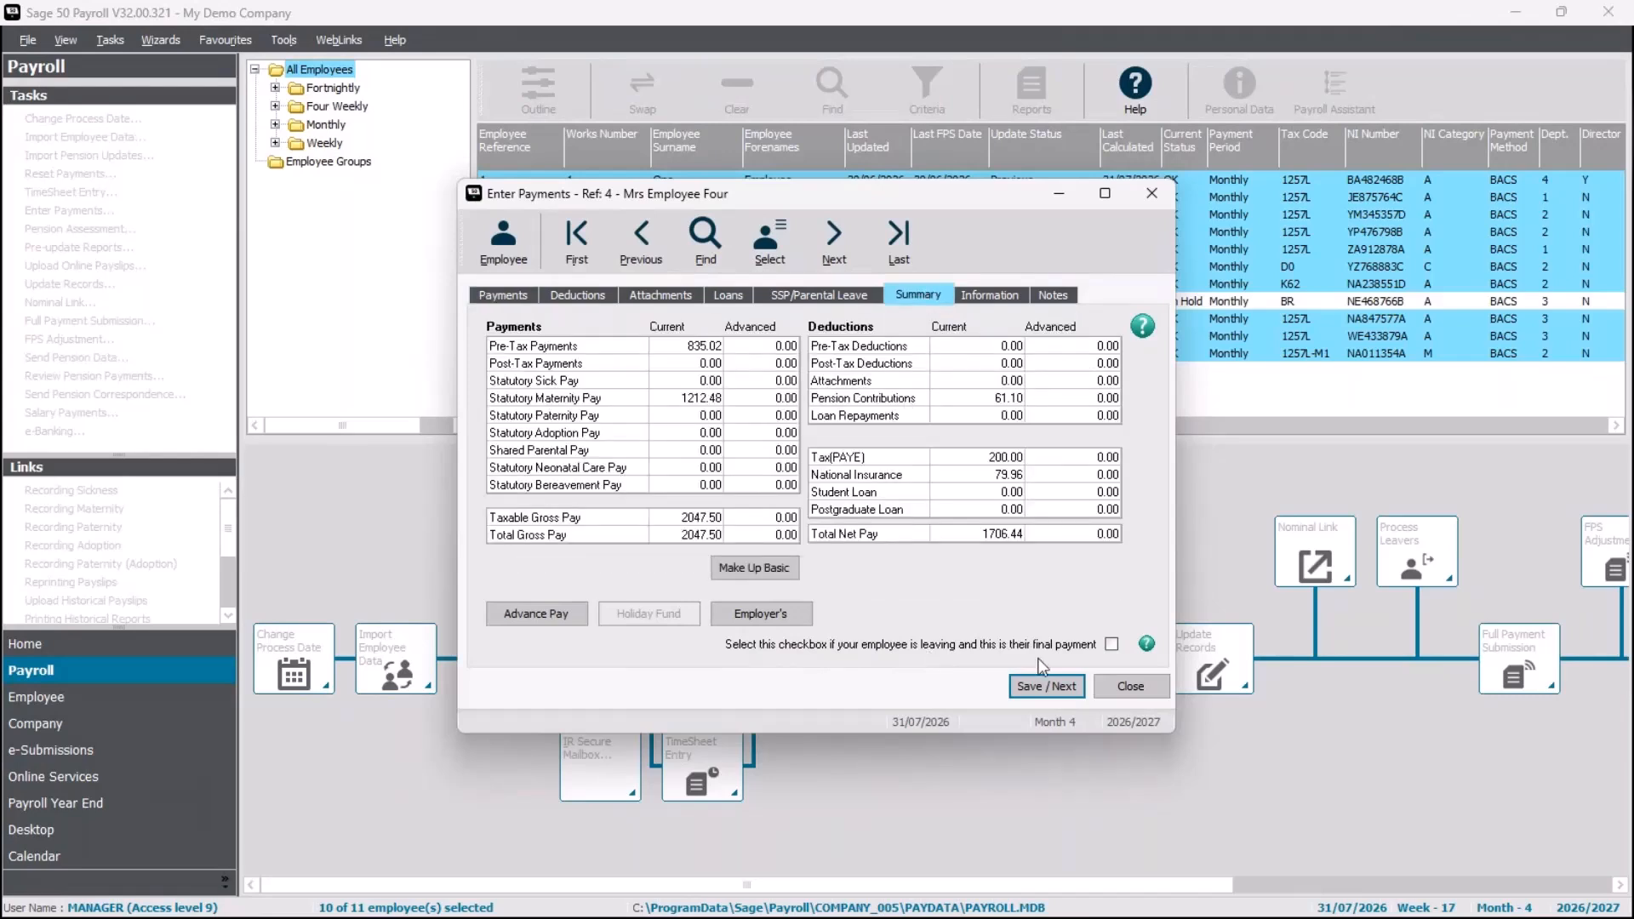
left_click(1046, 686)
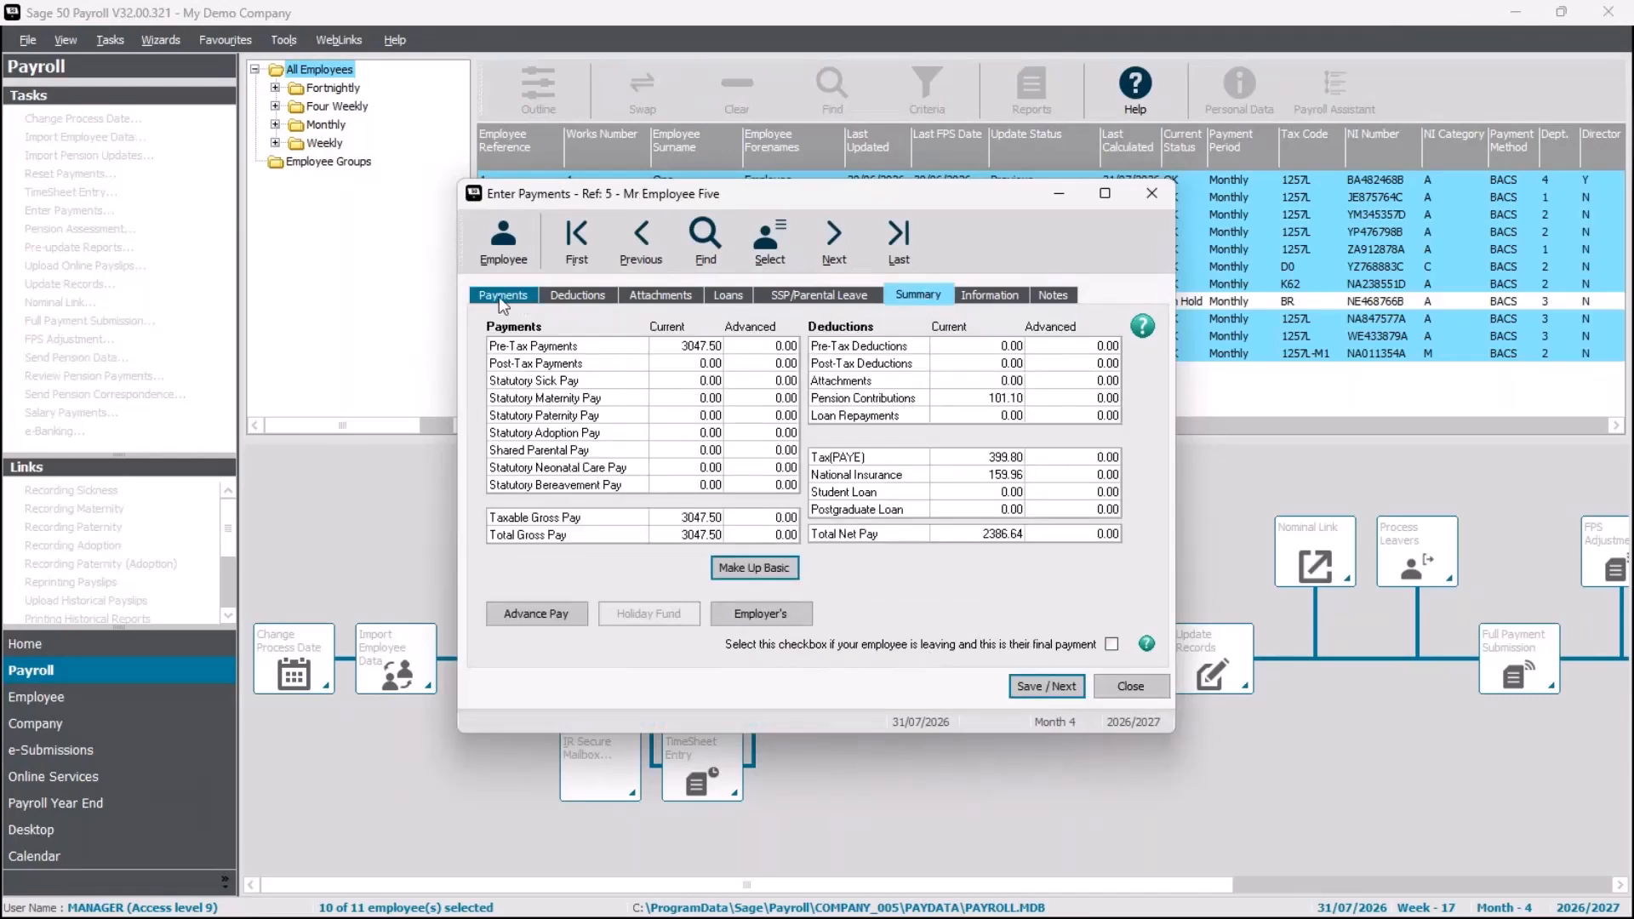
left_click(498, 297)
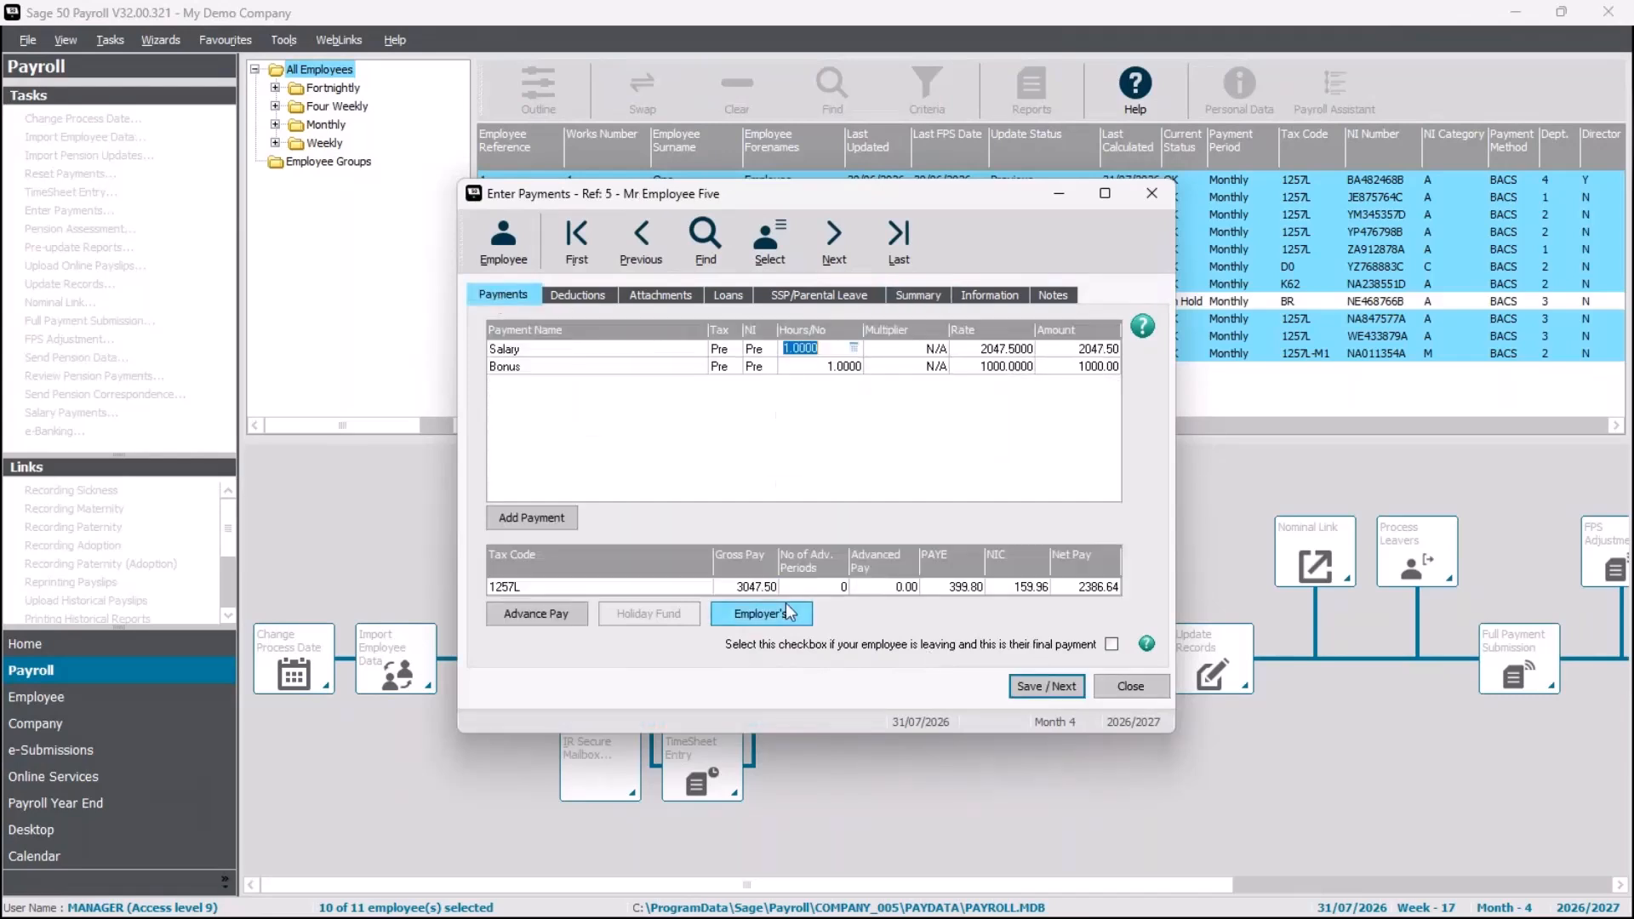
left_click(1061, 691)
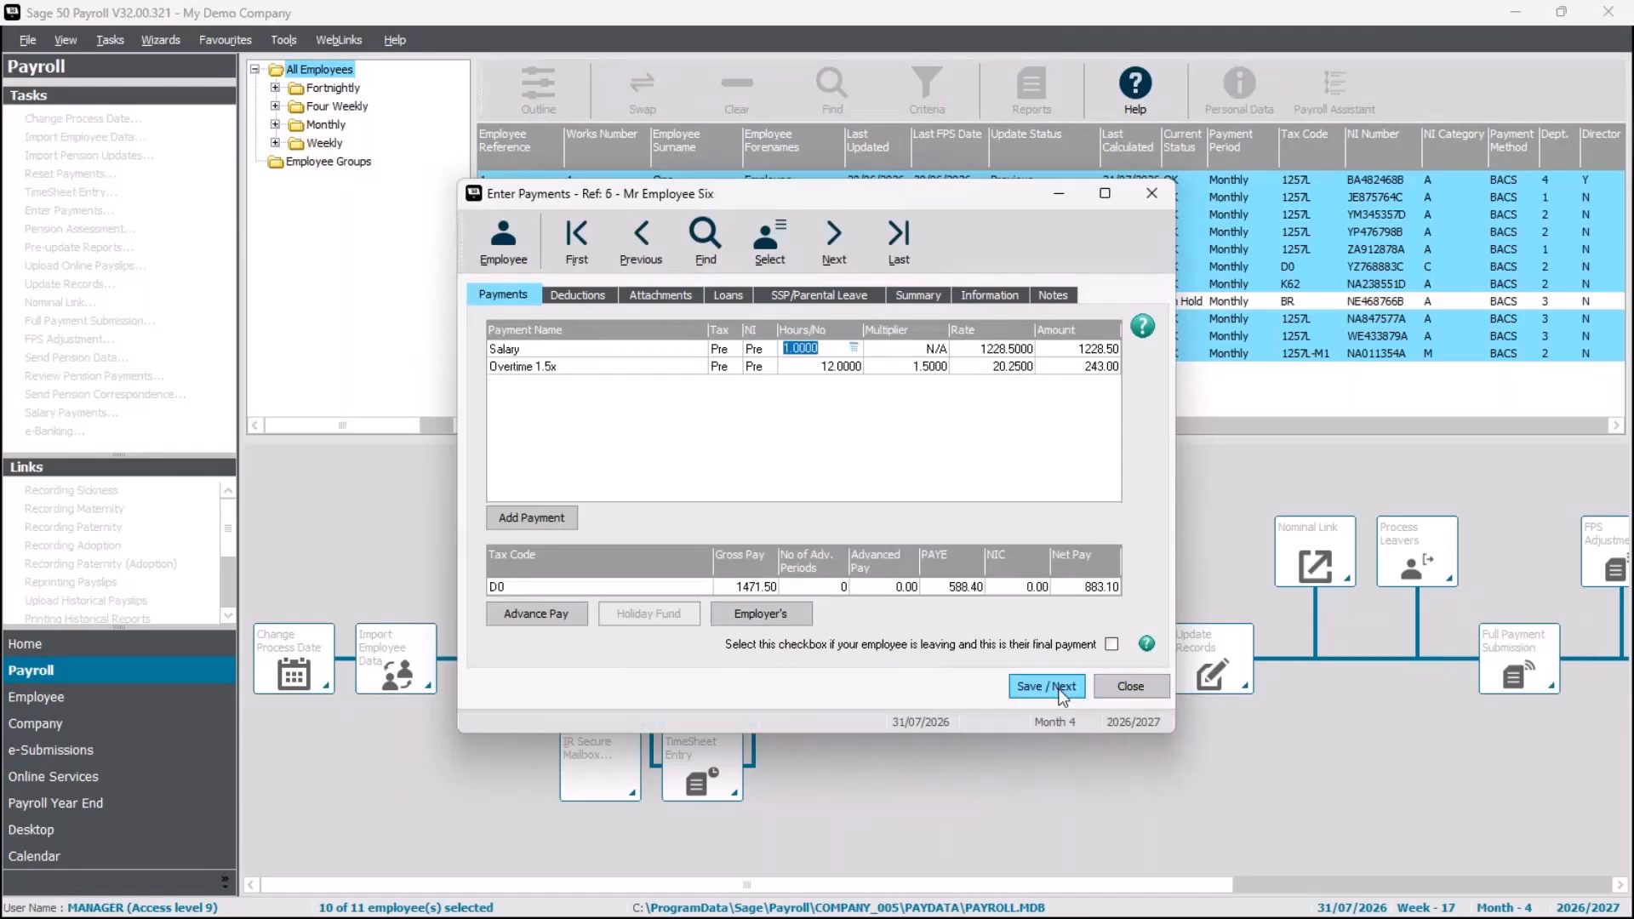
left_click(1061, 691)
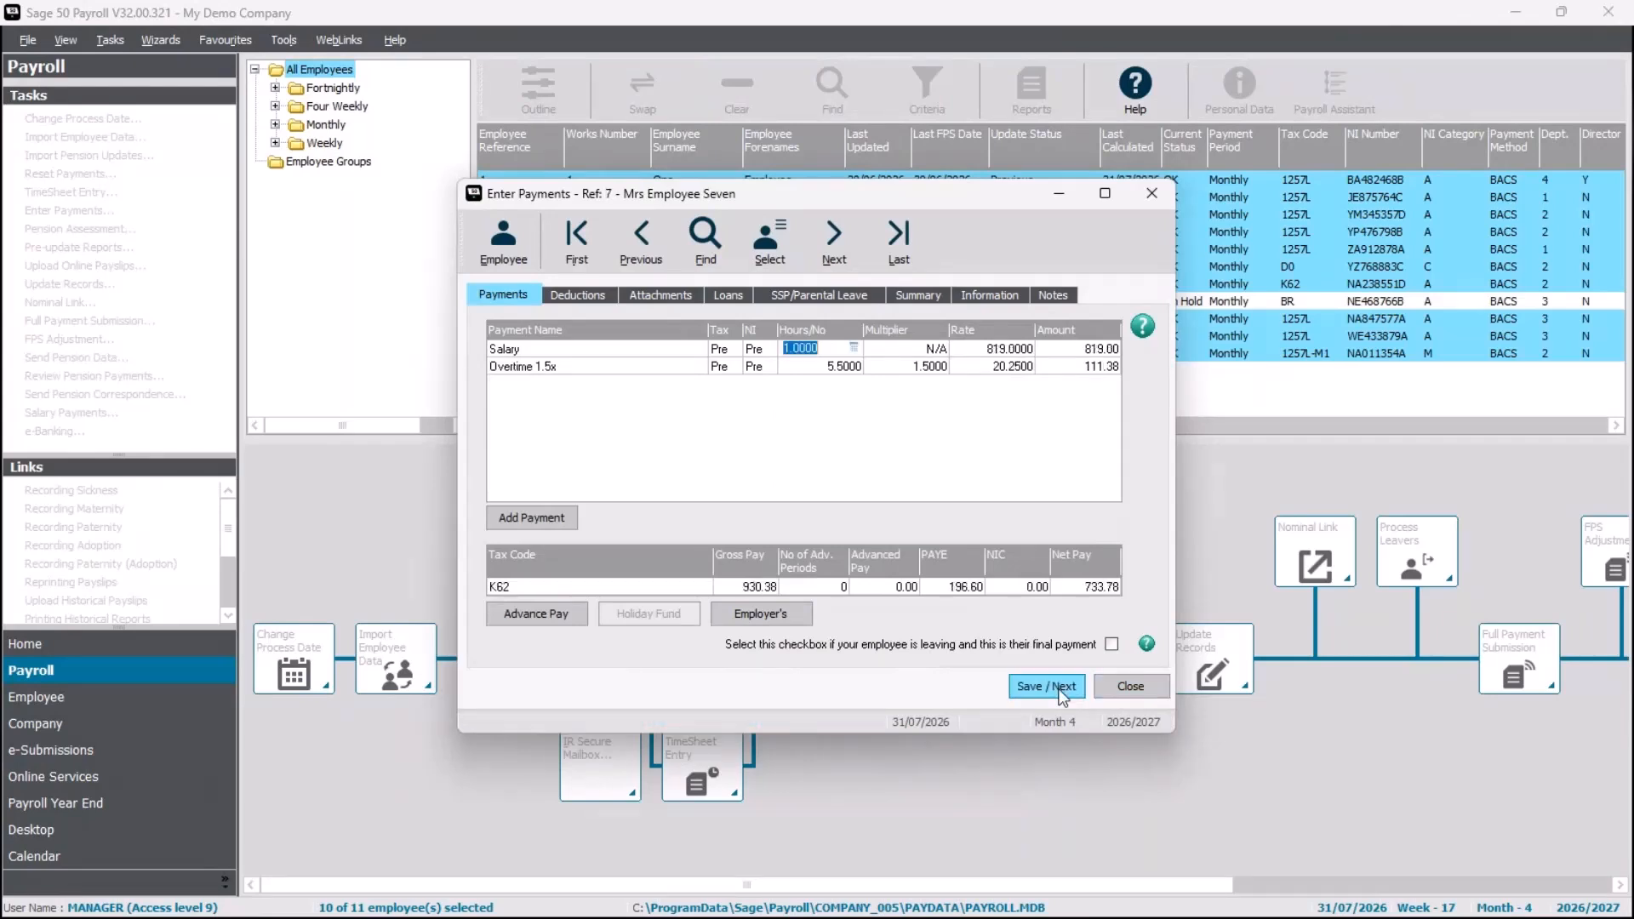
left_click(1055, 689)
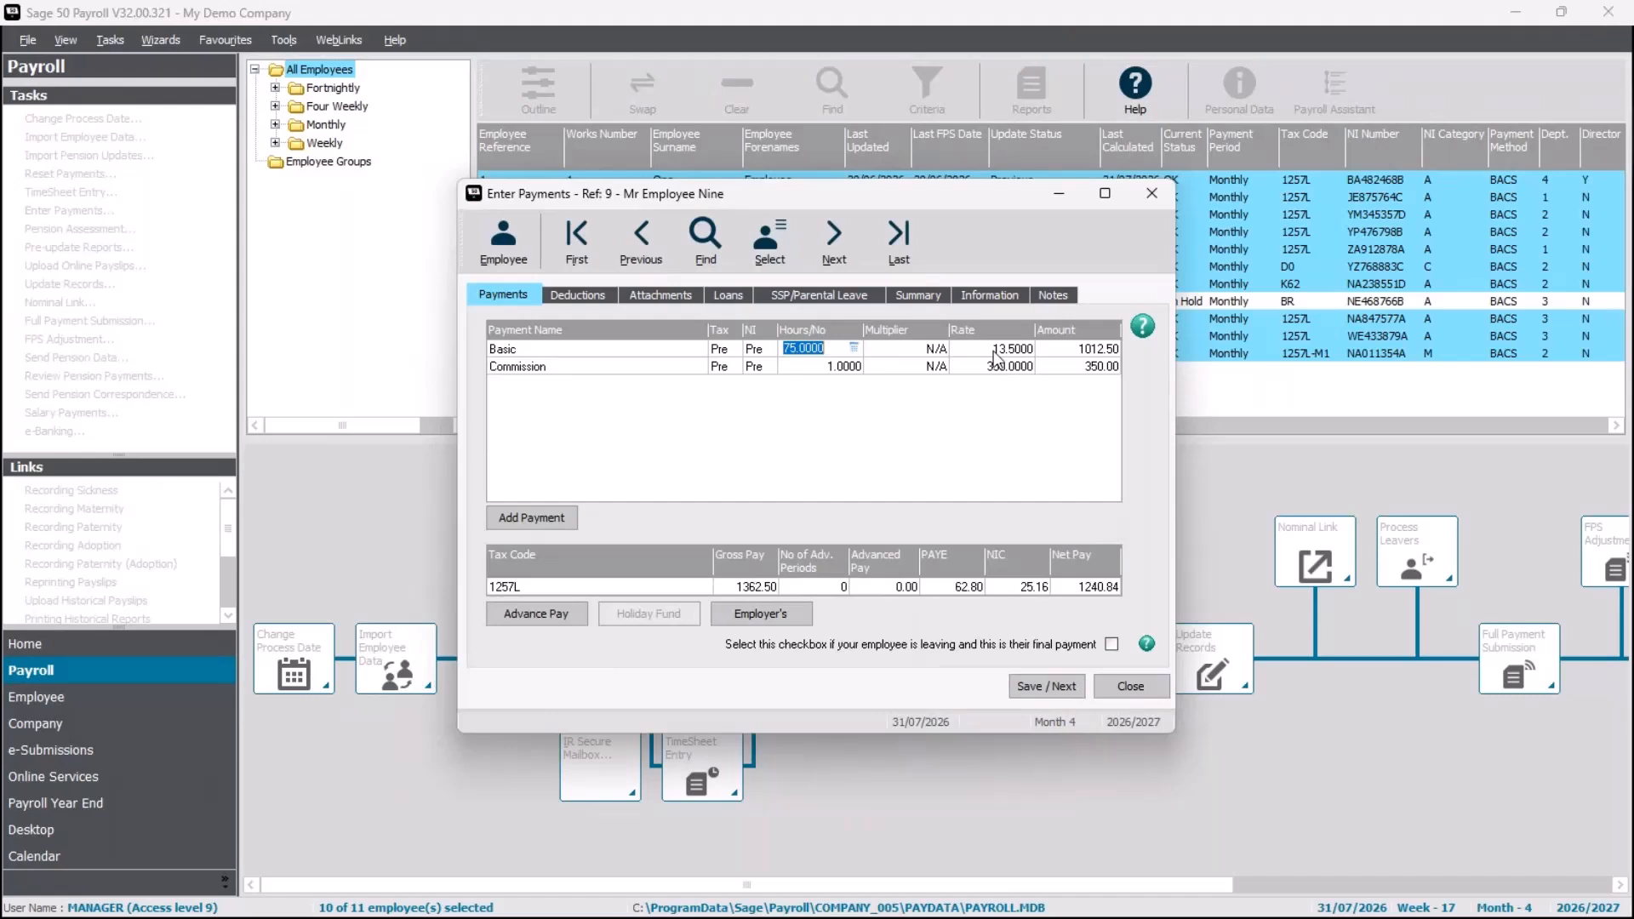
left_click(1046, 685)
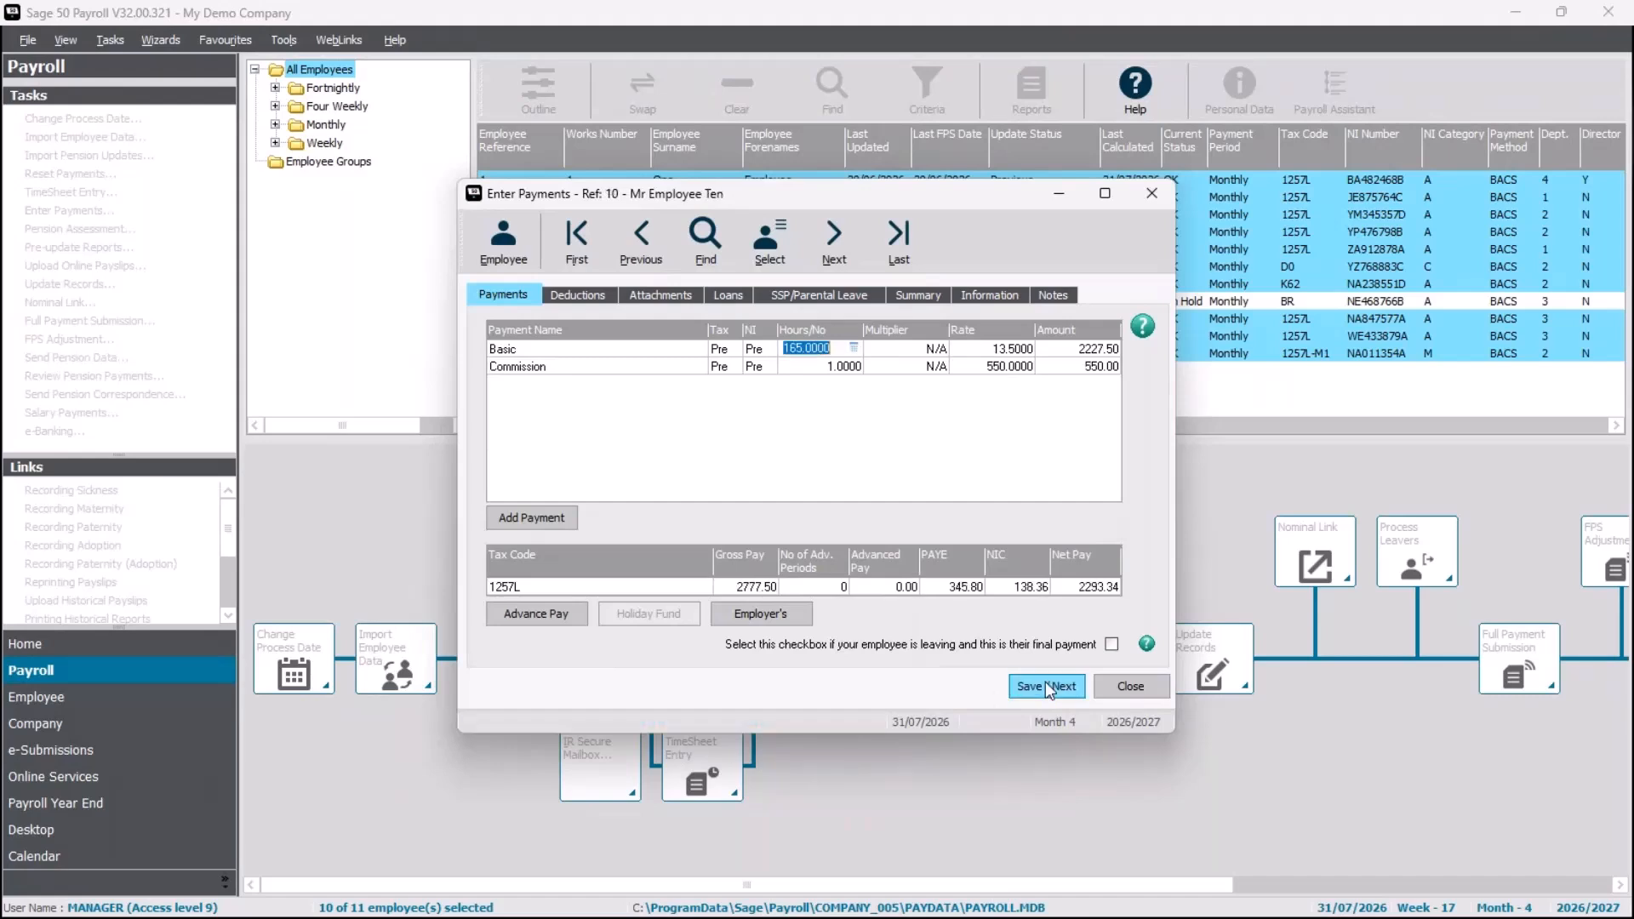
left_click(1046, 682)
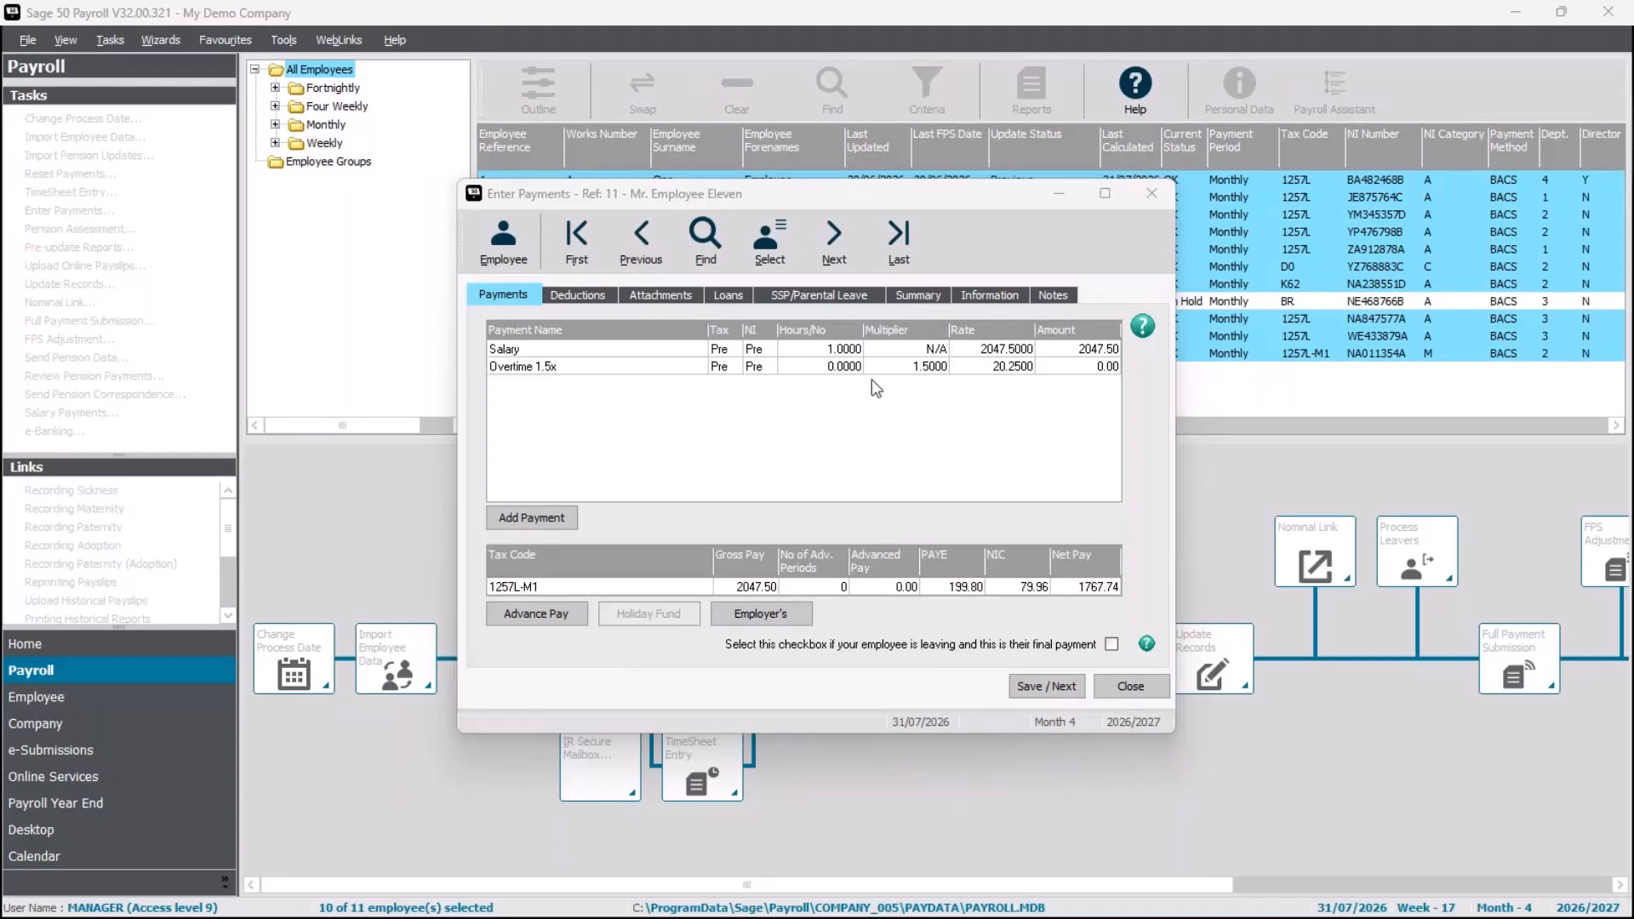
Prorate employee 11's salary by calculating 20 divided by 23 to give 0.8696 in Hours/No, and save the payments
left_click(846, 351)
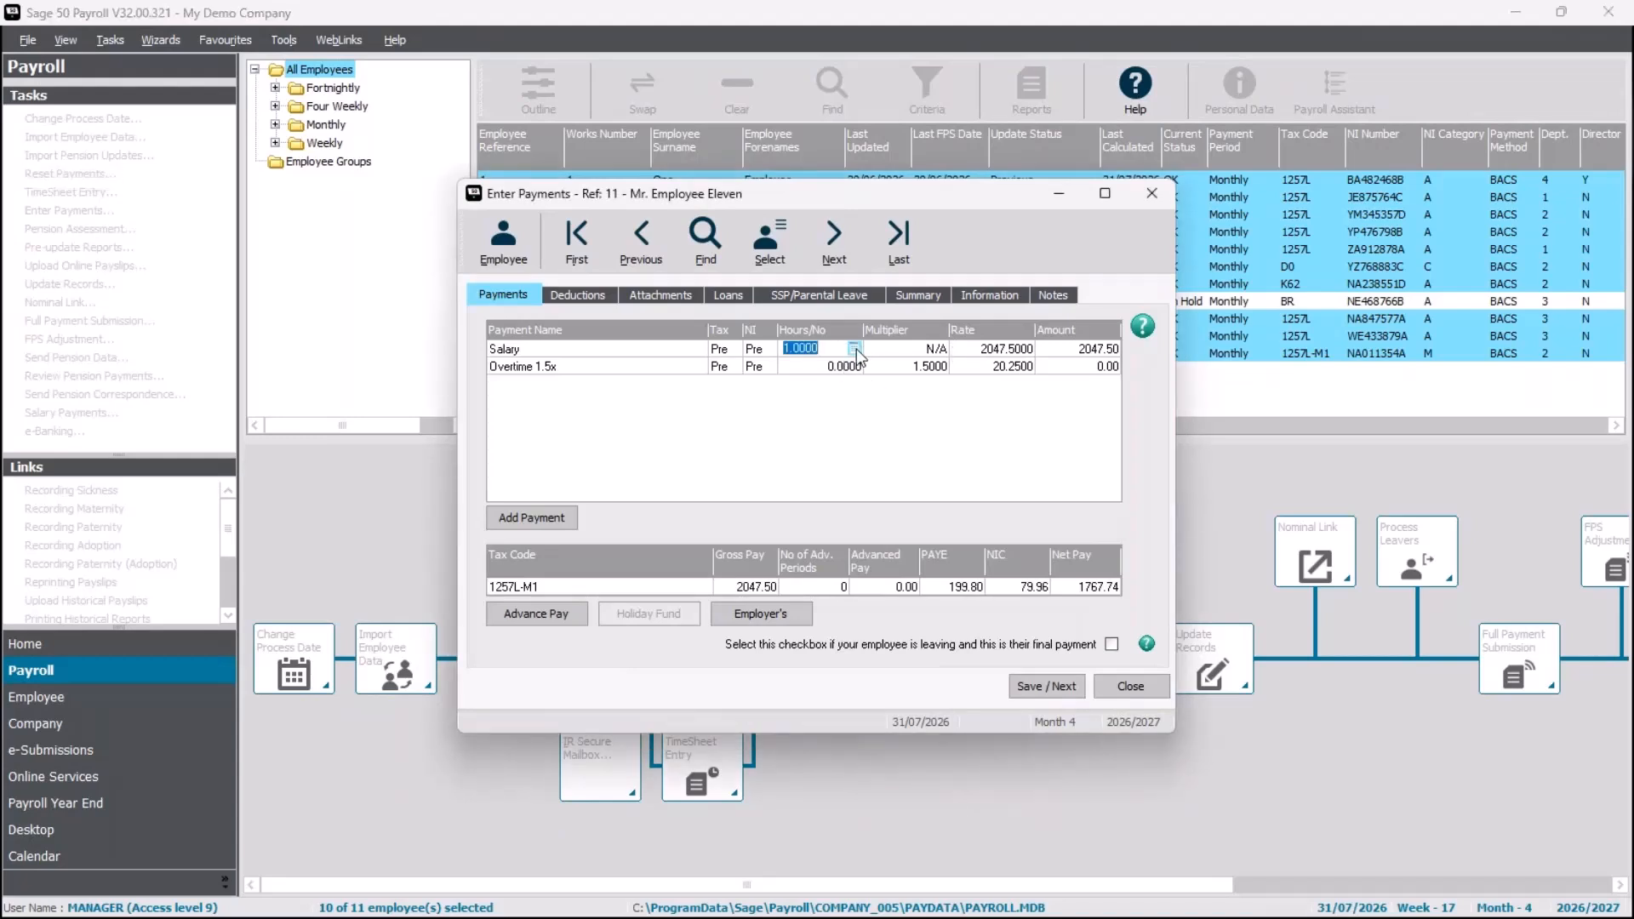
left_click(854, 348)
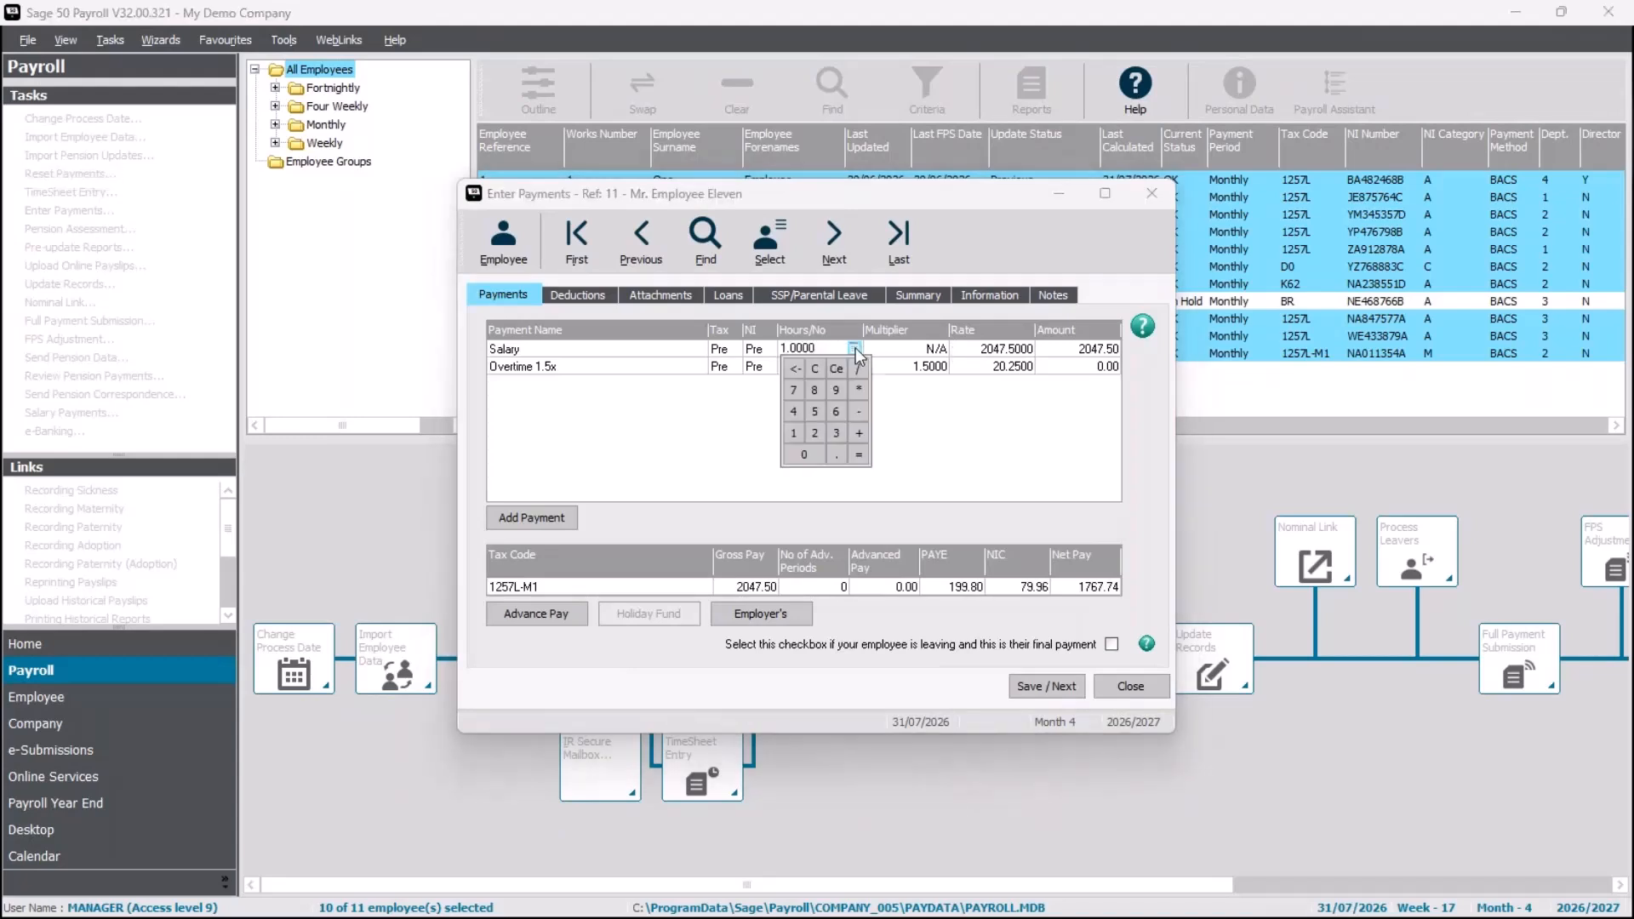
left_click(815, 432)
left_click(804, 454)
left_click(836, 432)
left_click(859, 456)
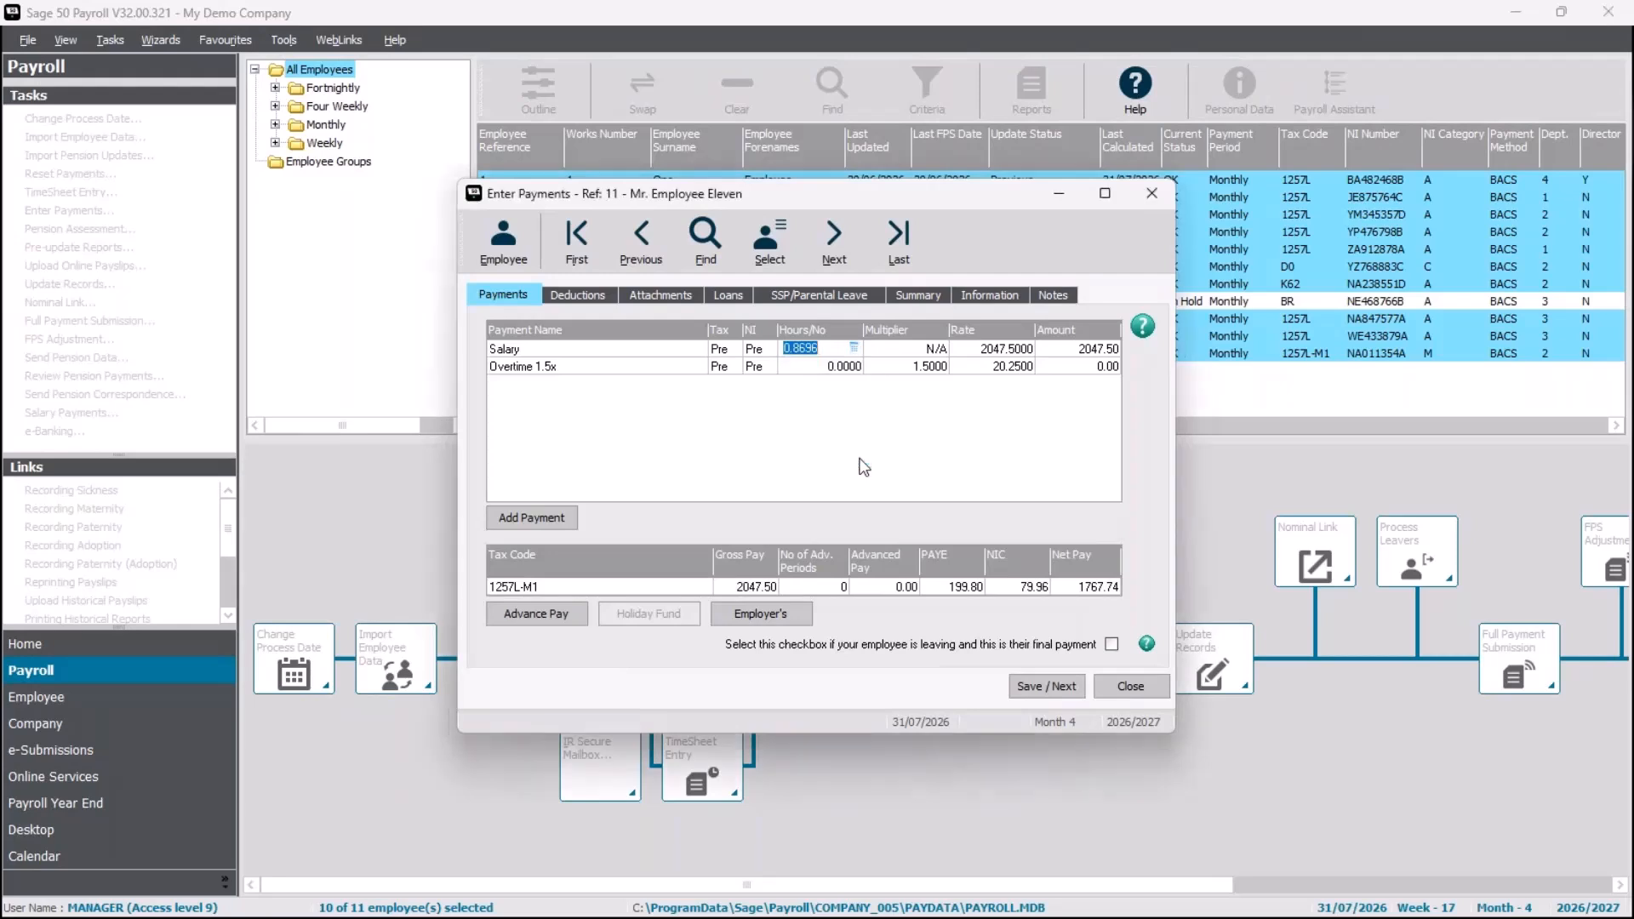
key("Tab")
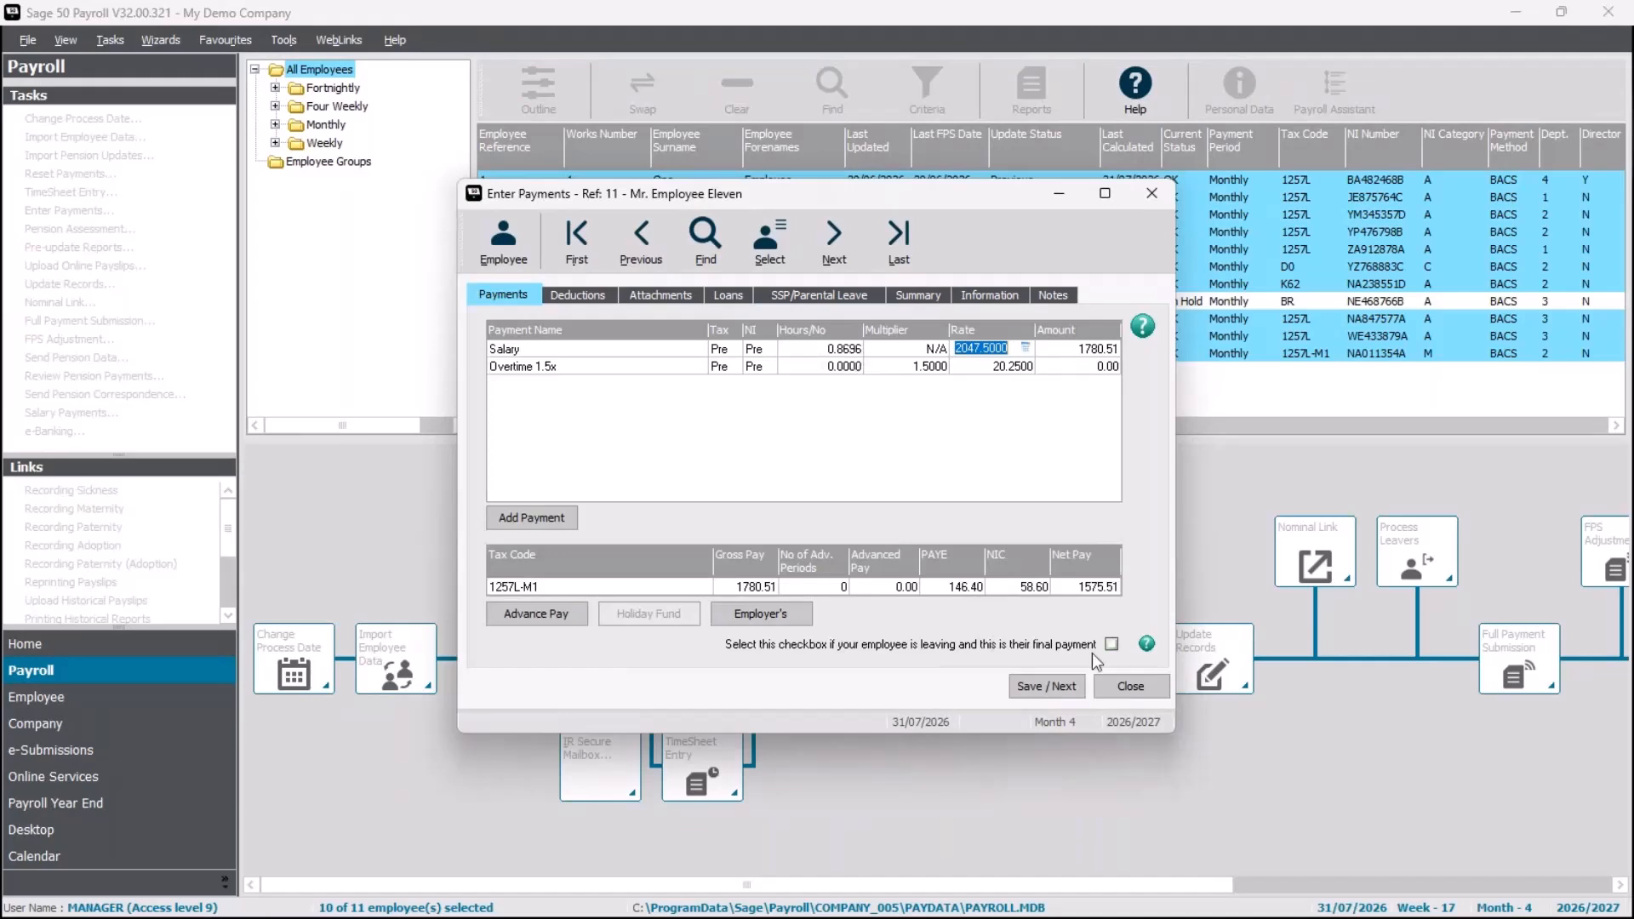
left_click(1046, 686)
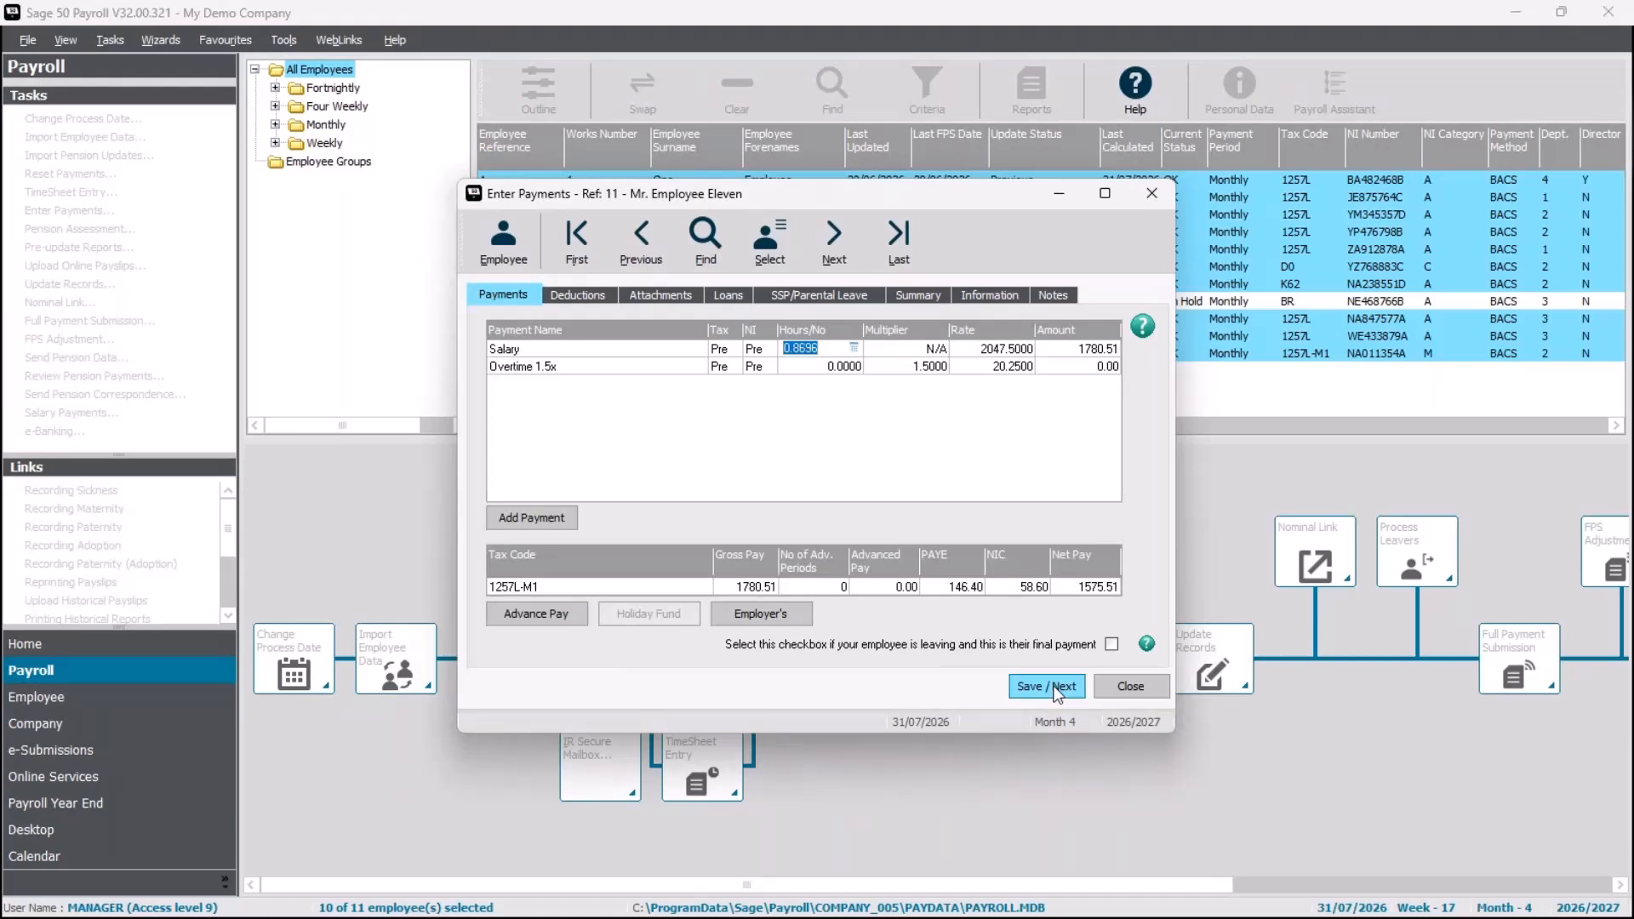
Review employee 11's personal, employment and pension details from within payment entry, then close the record and finish entering payments
left_click(504, 264)
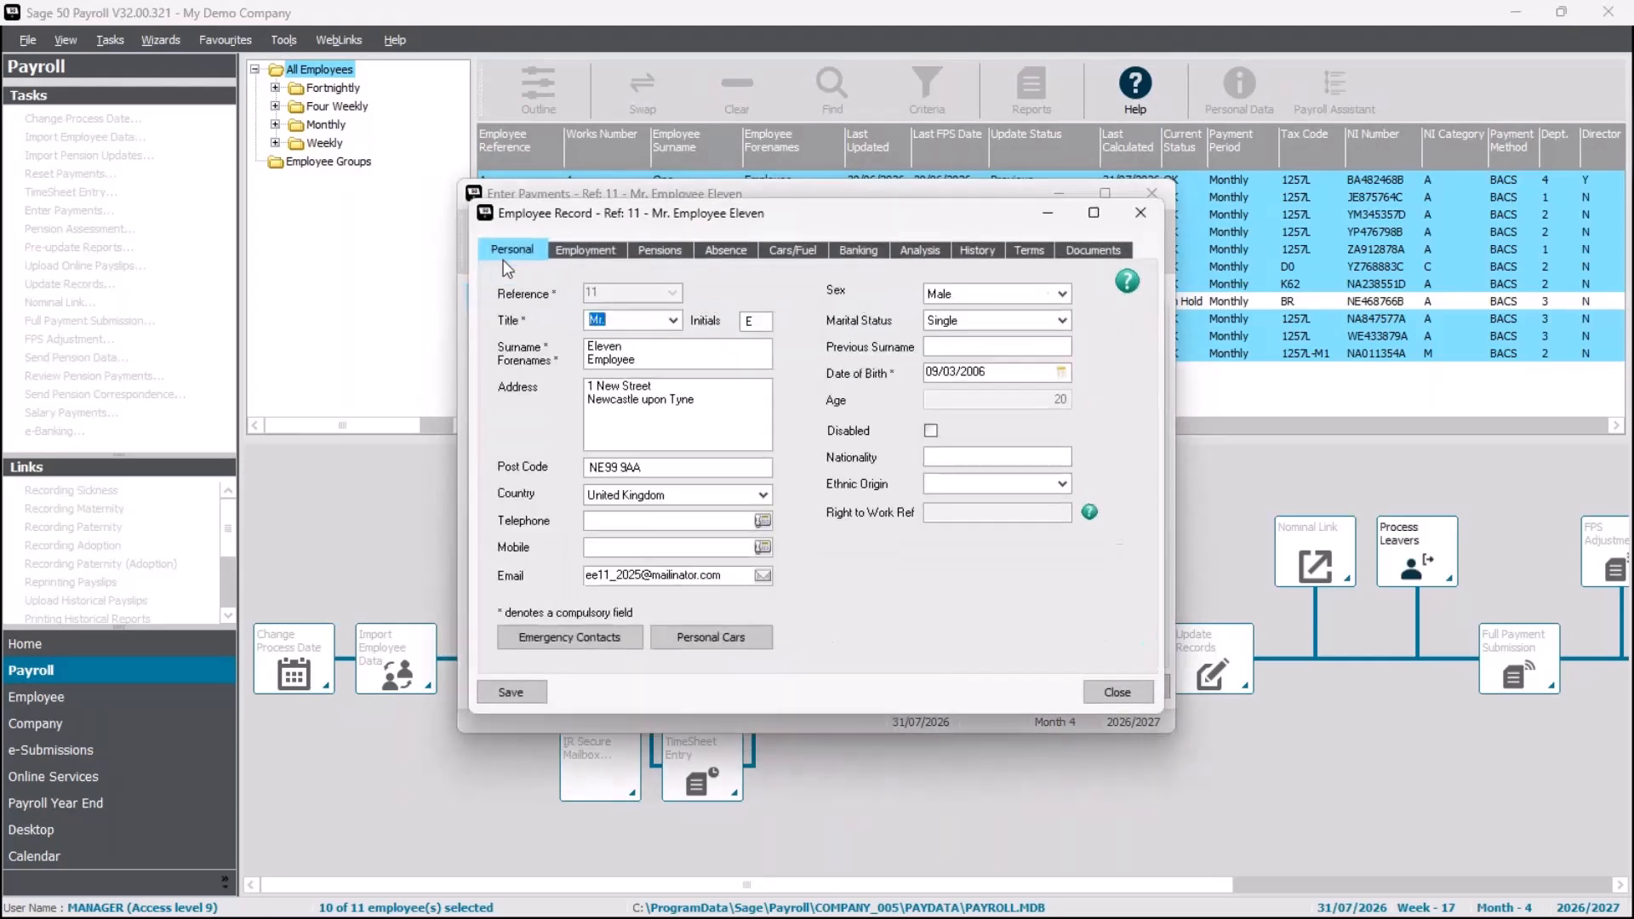
left_click(570, 248)
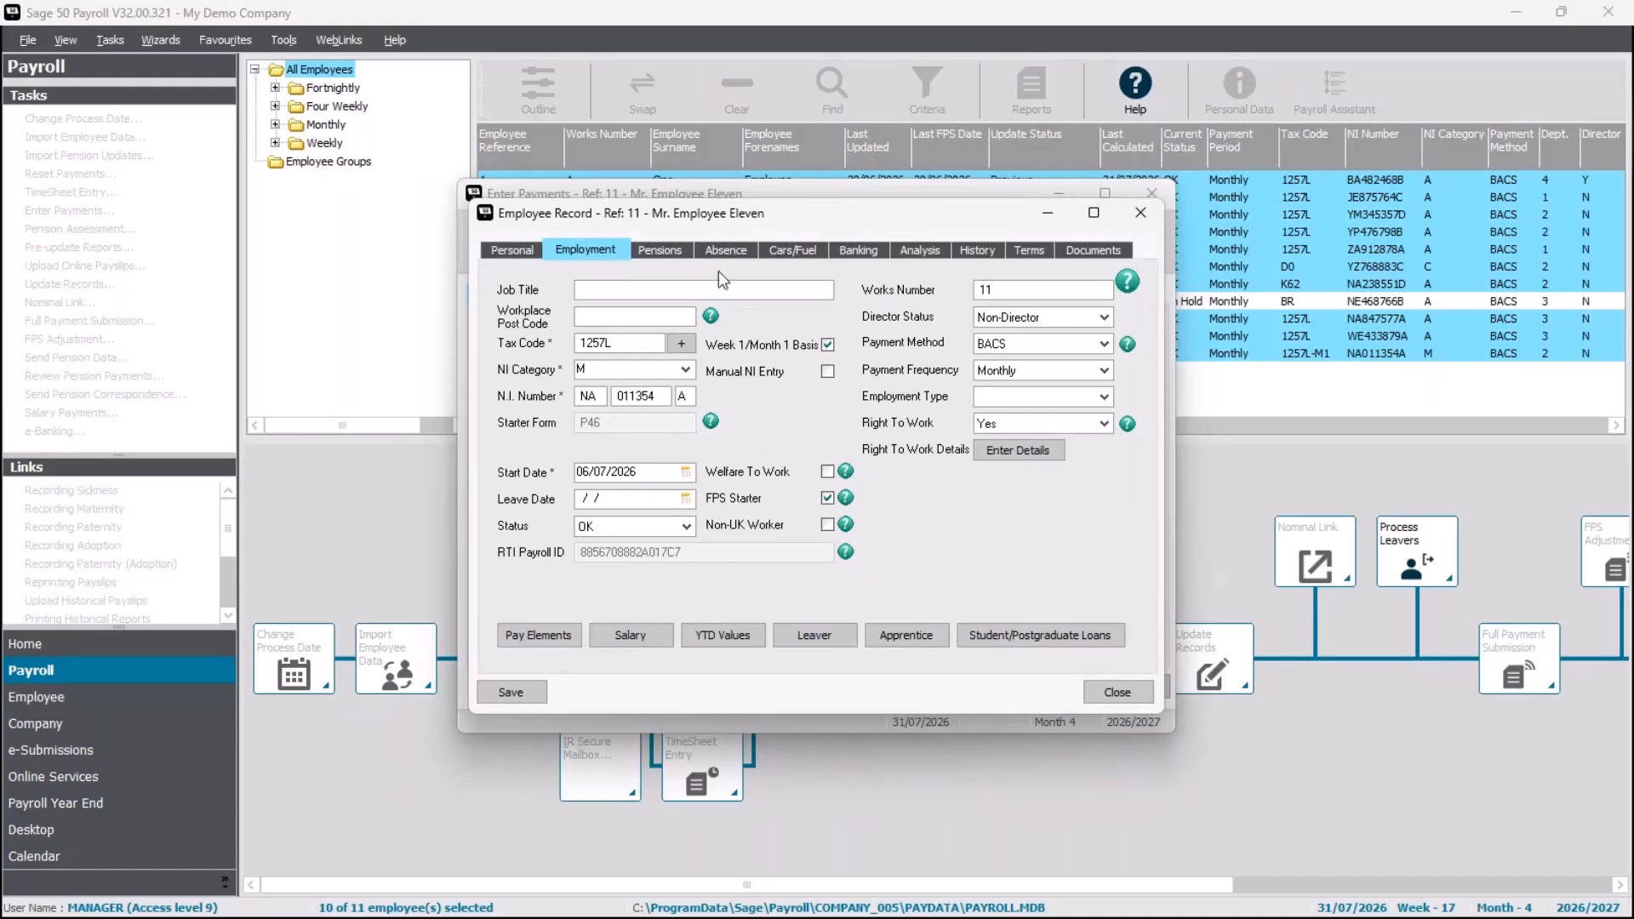
left_click(679, 251)
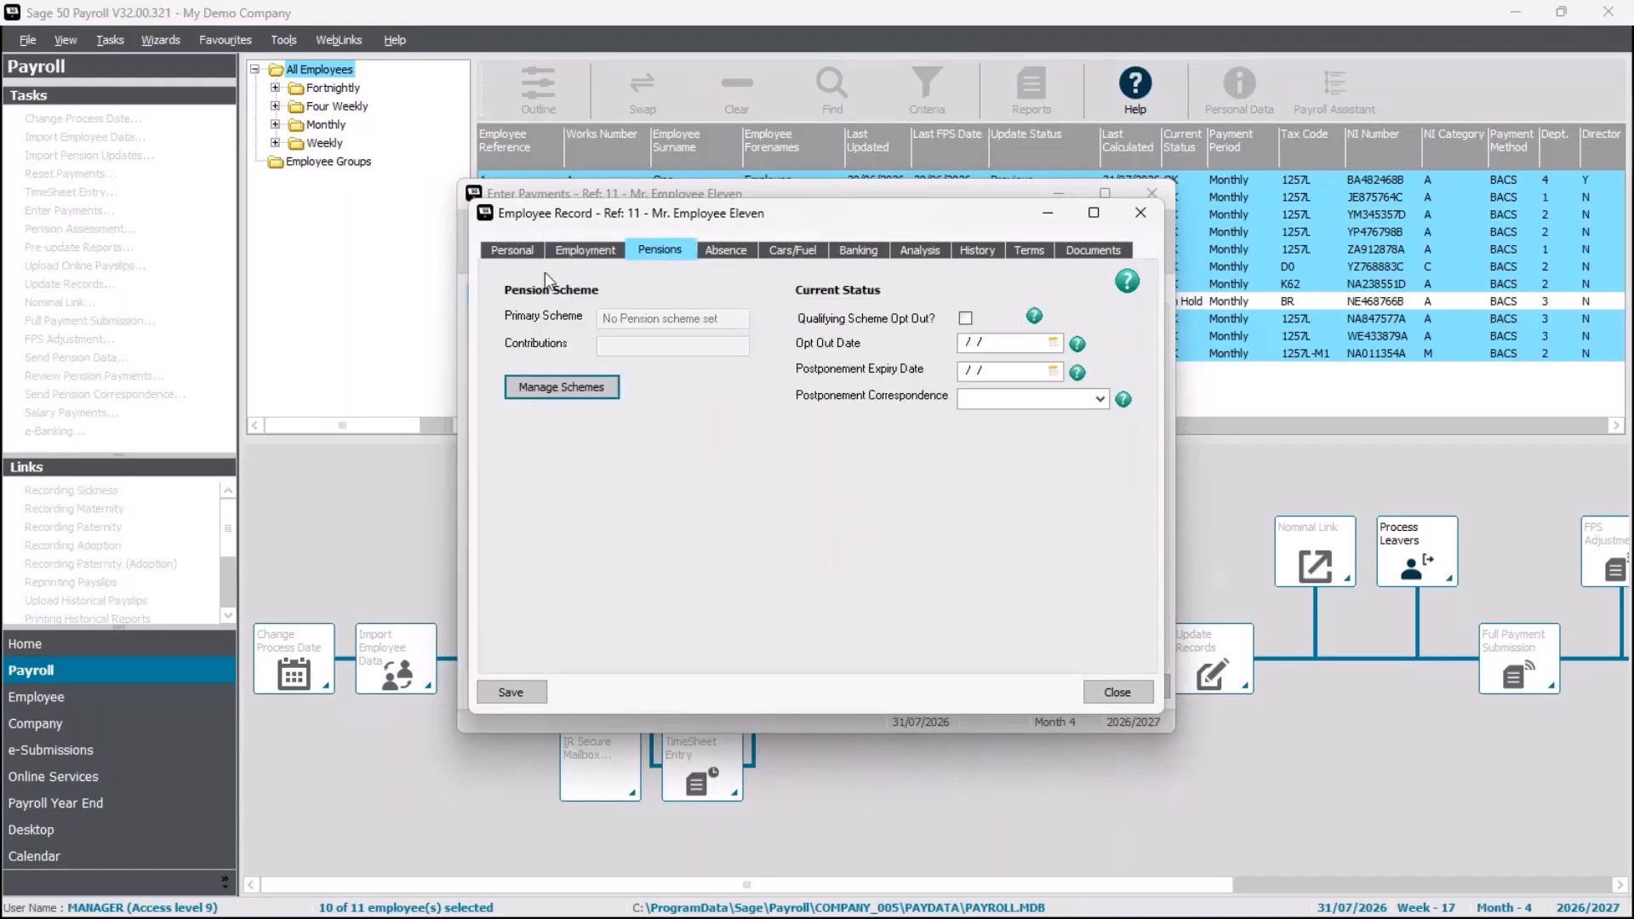
left_click(502, 250)
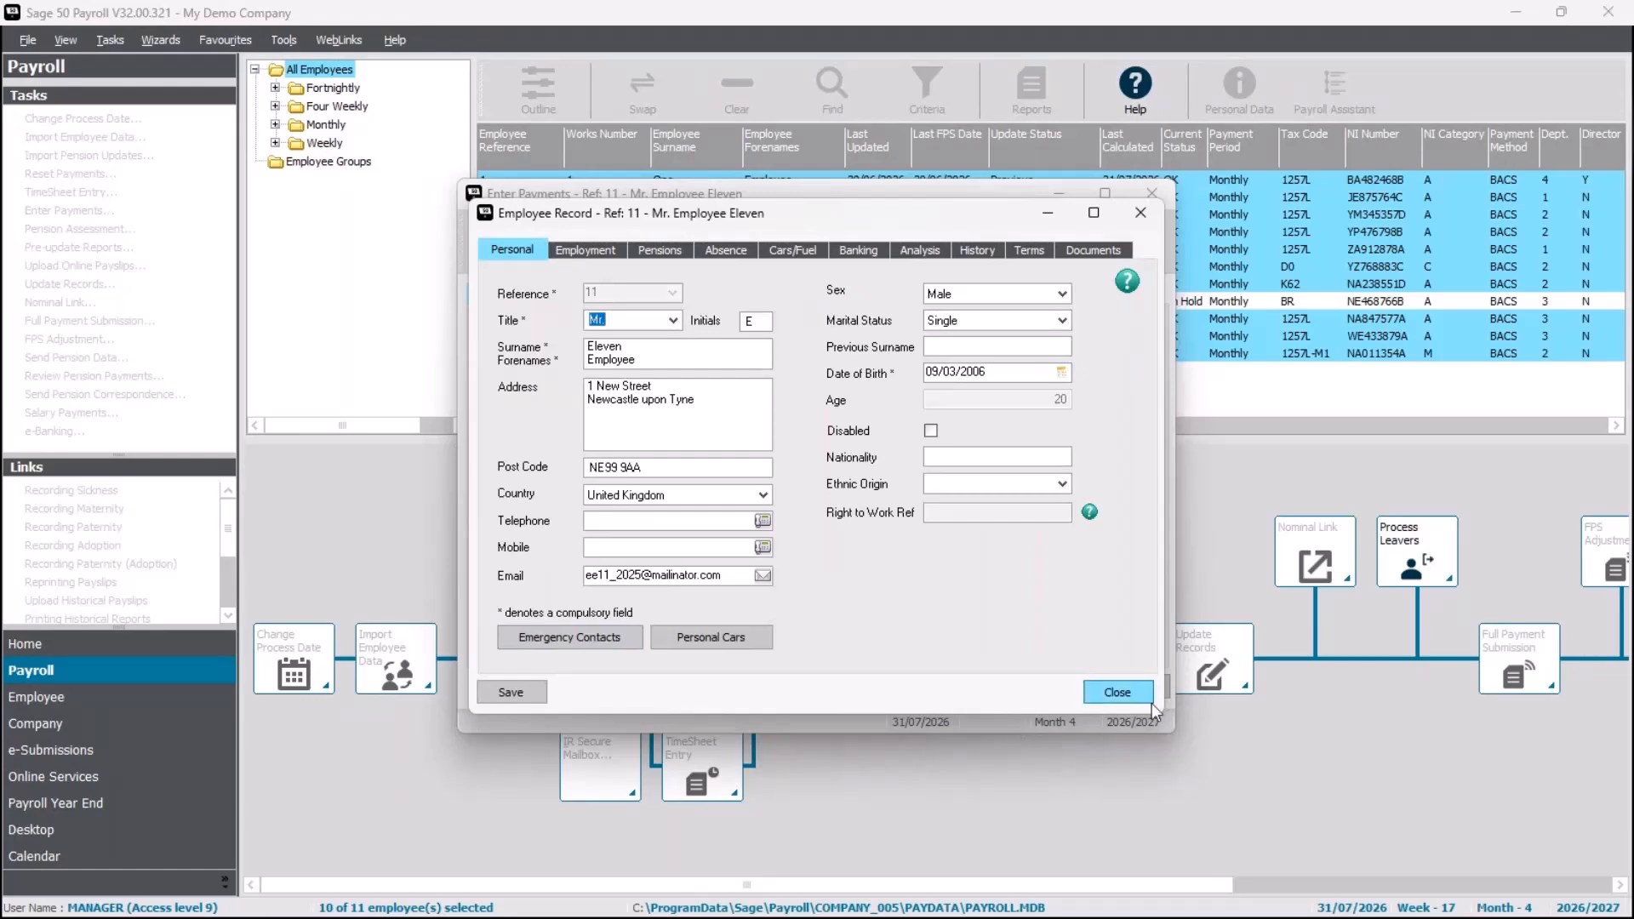
left_click(1117, 692)
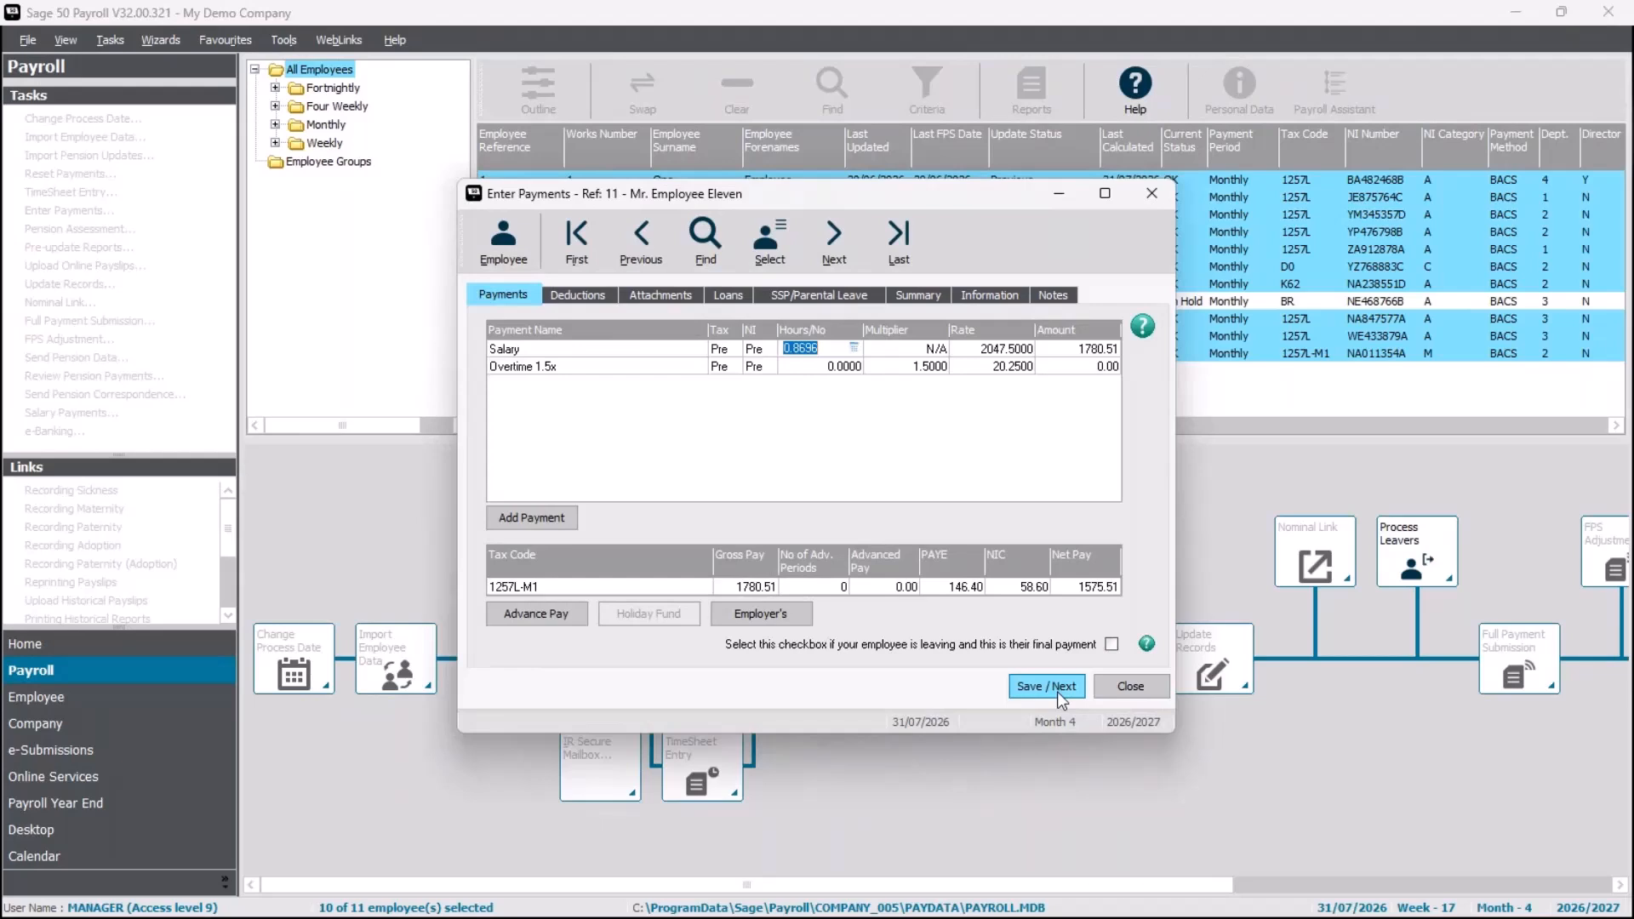
left_click(1130, 686)
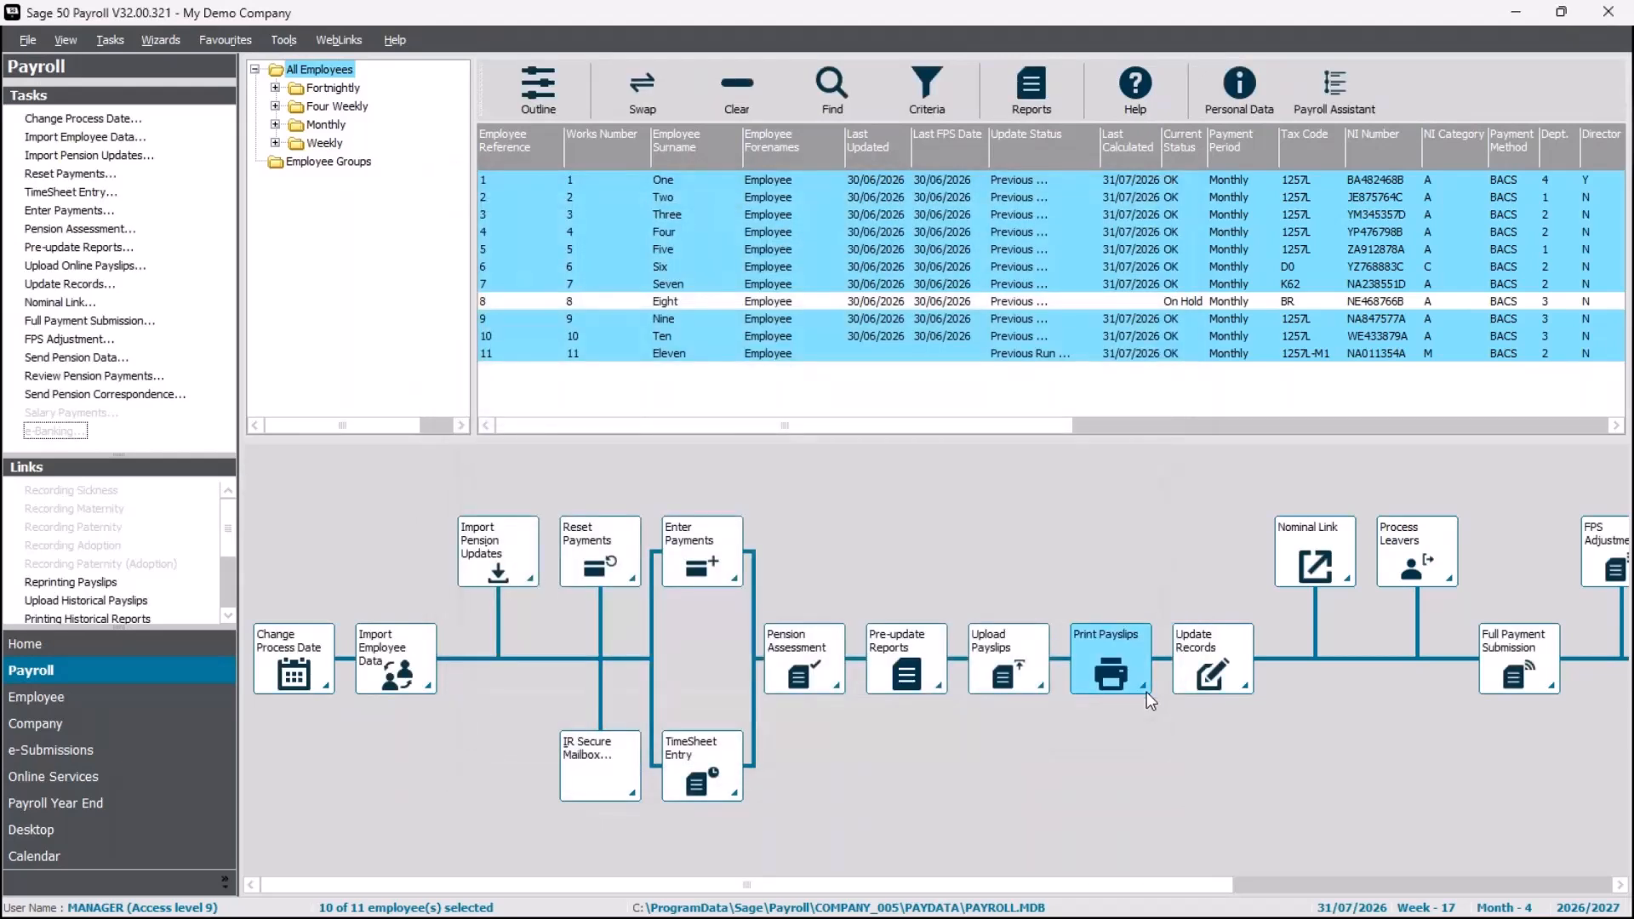
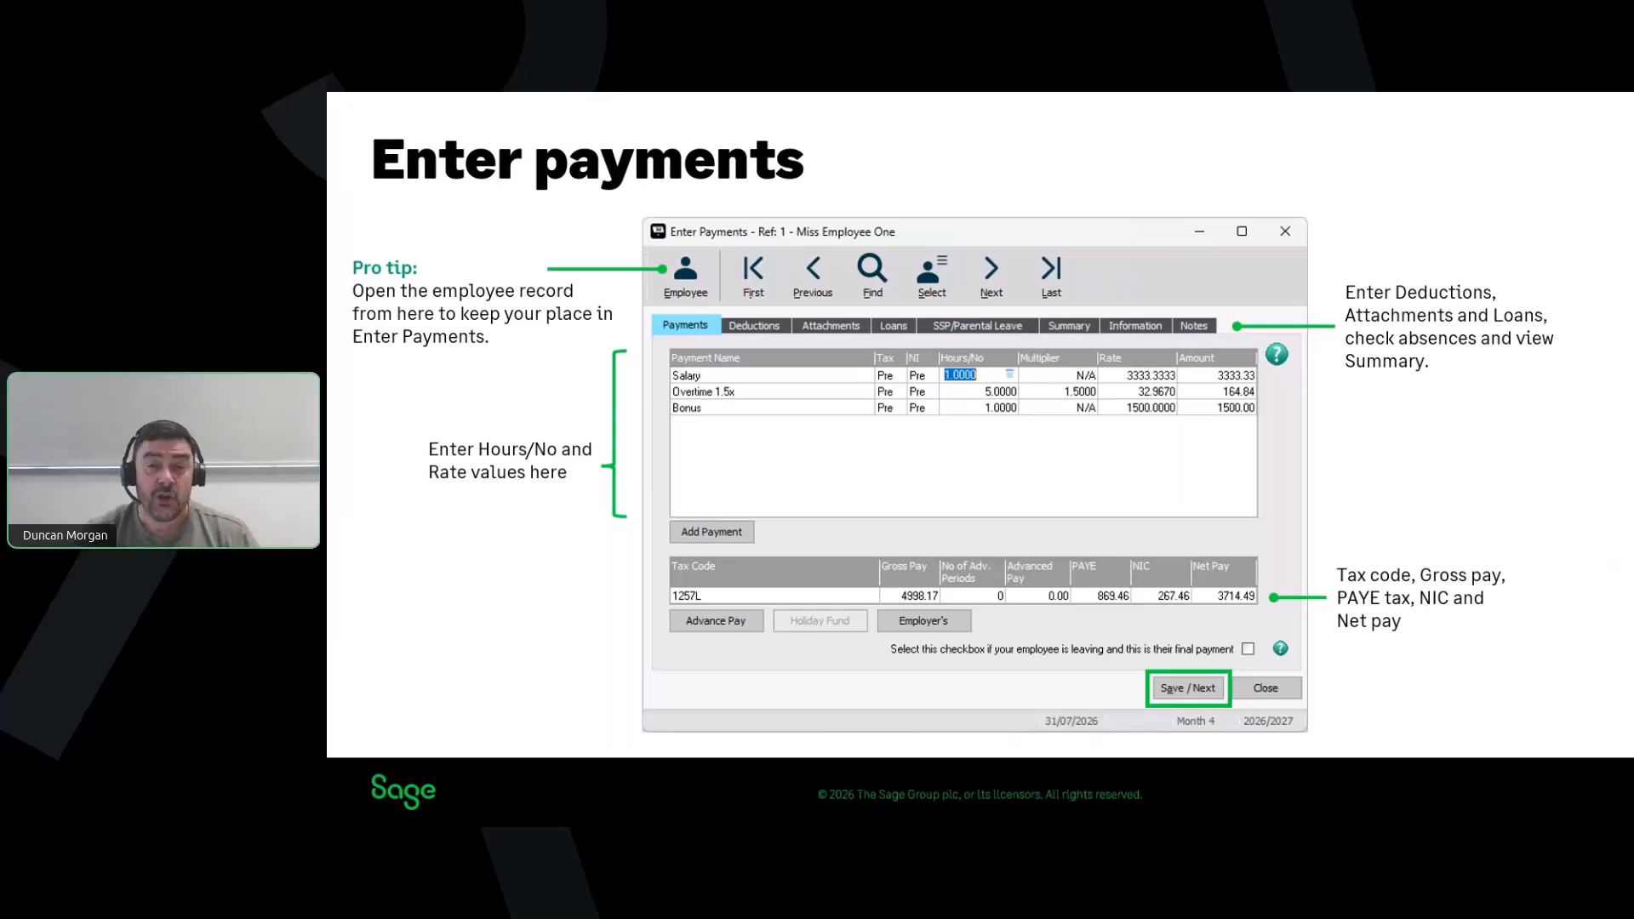
key("Right")
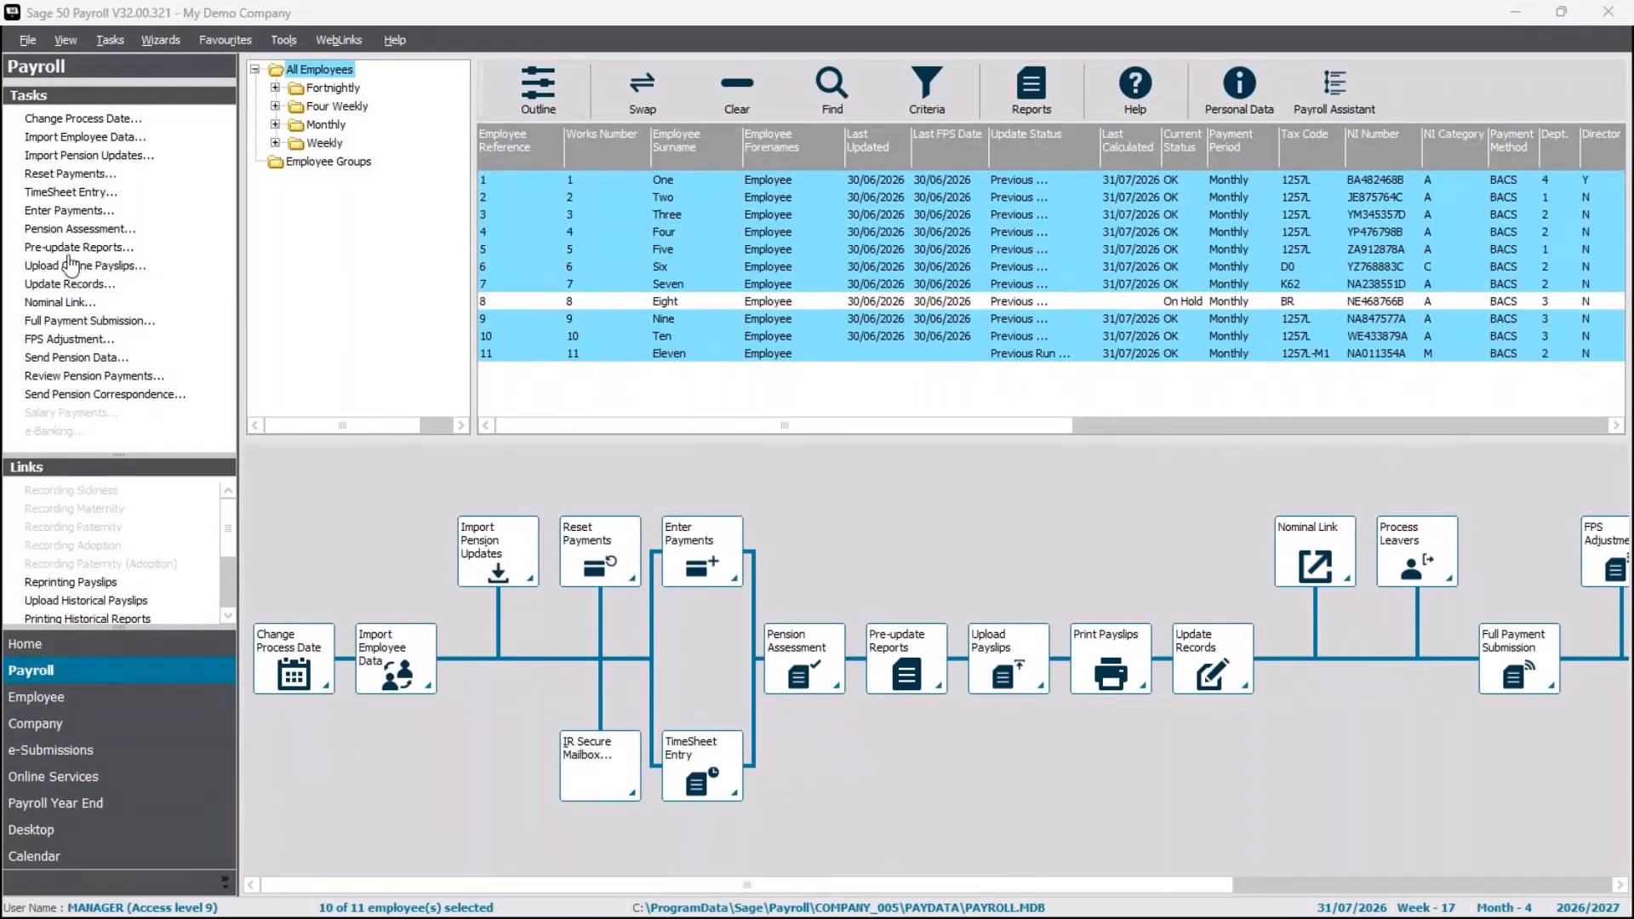
Preview the Laser (2 per A4 sheet) payslip from the pre-update reports, including employees who receive payslips by email or Online Services
left_click(899, 678)
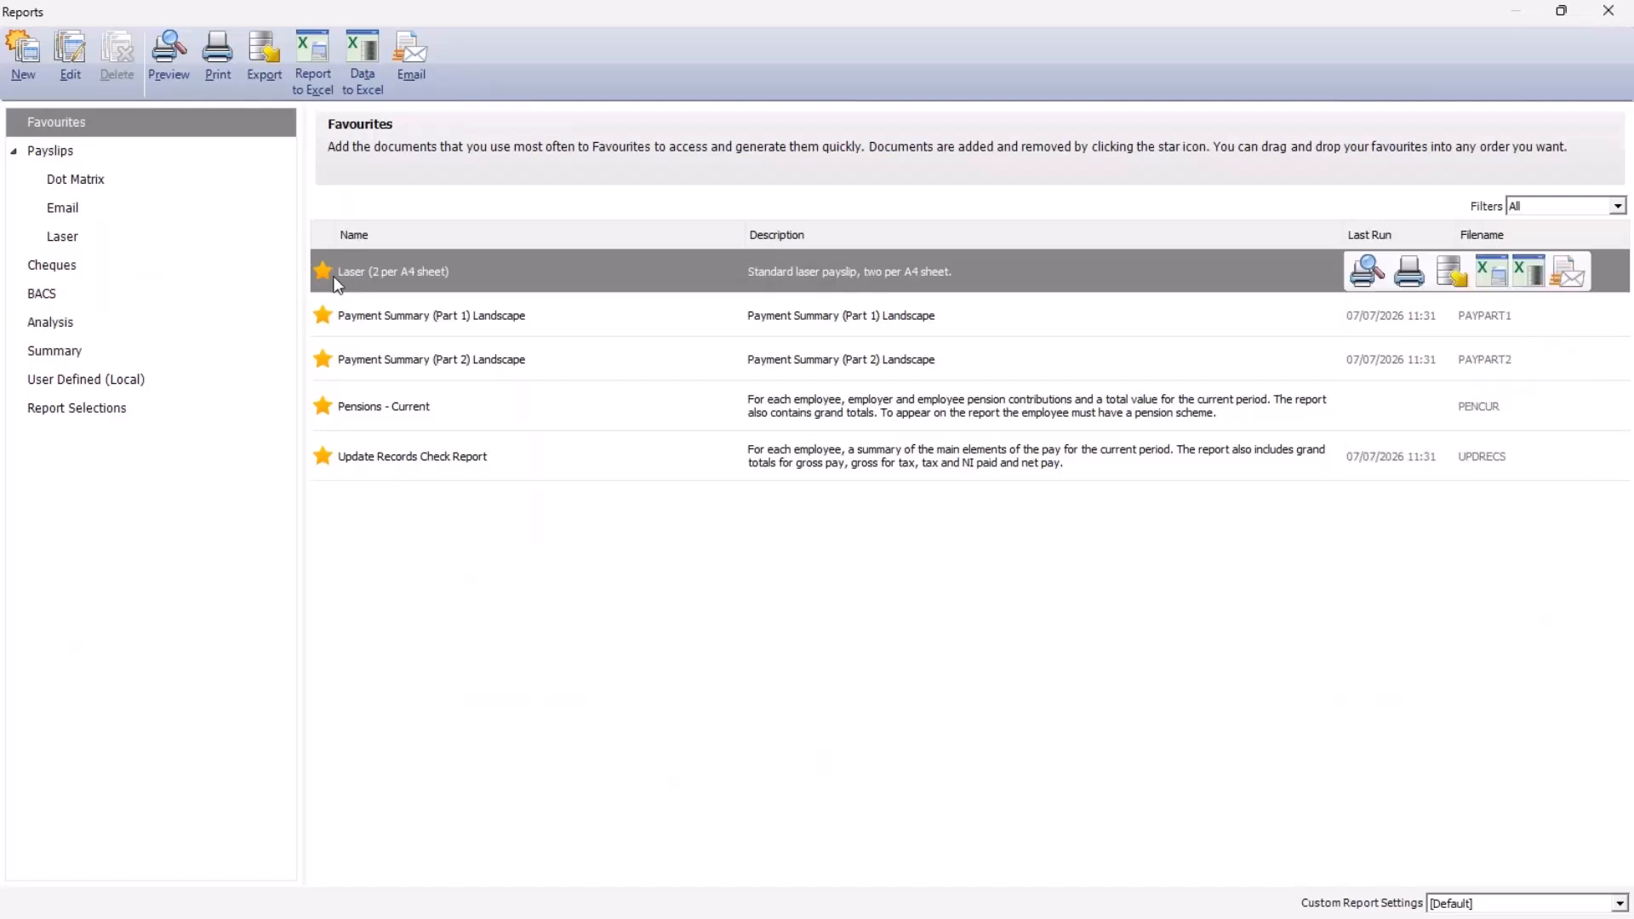
left_click(77, 182)
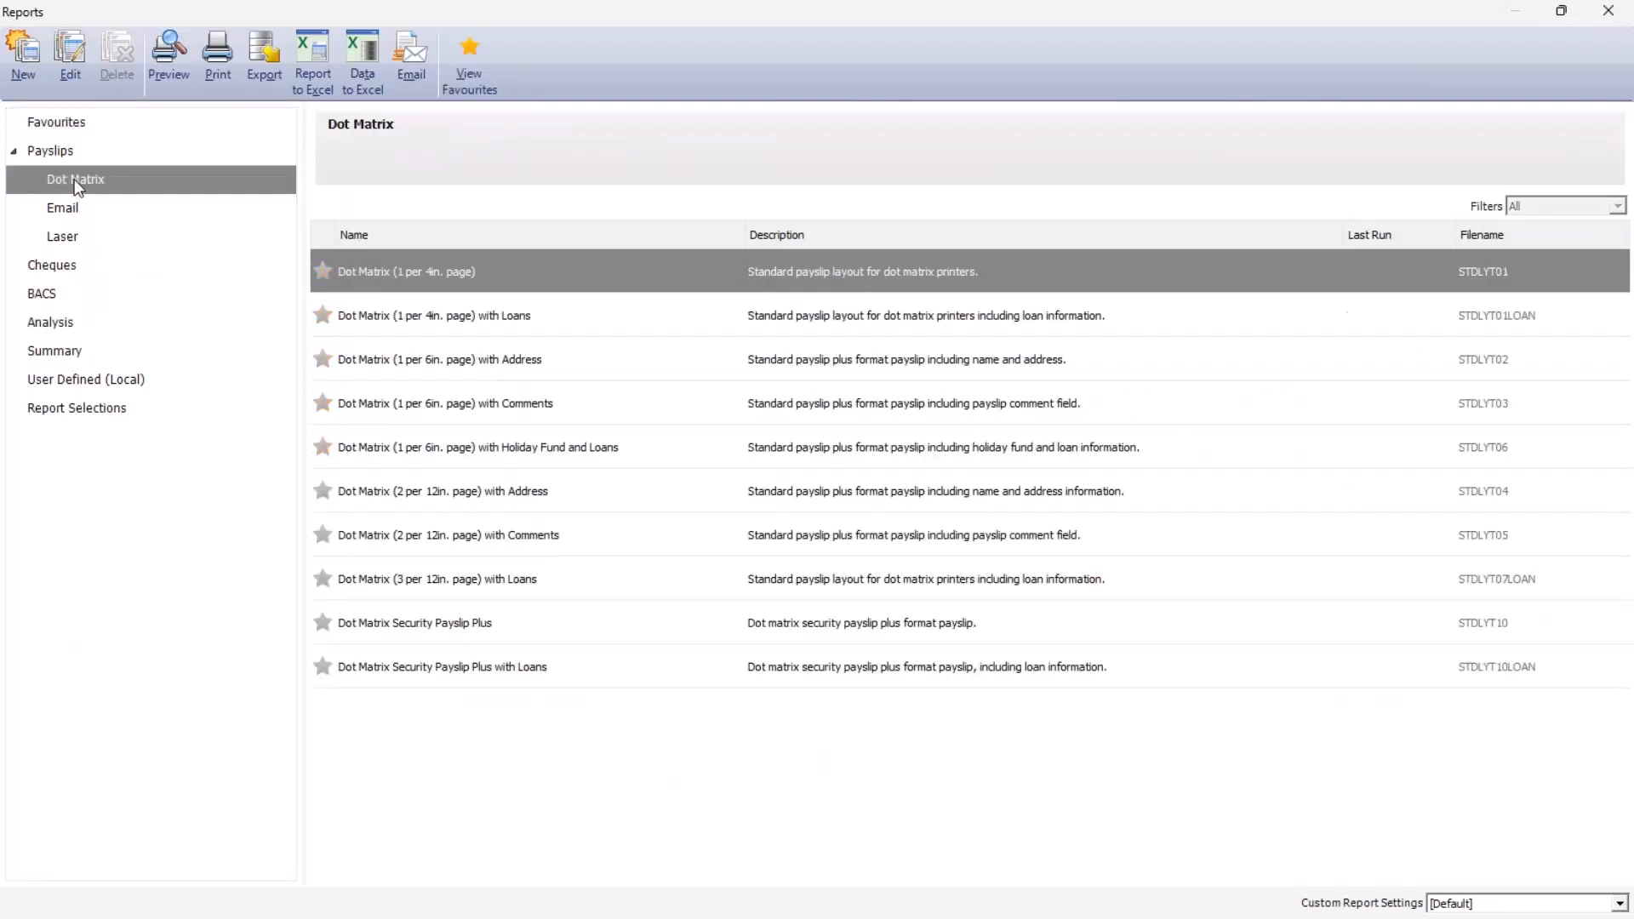
left_click(78, 240)
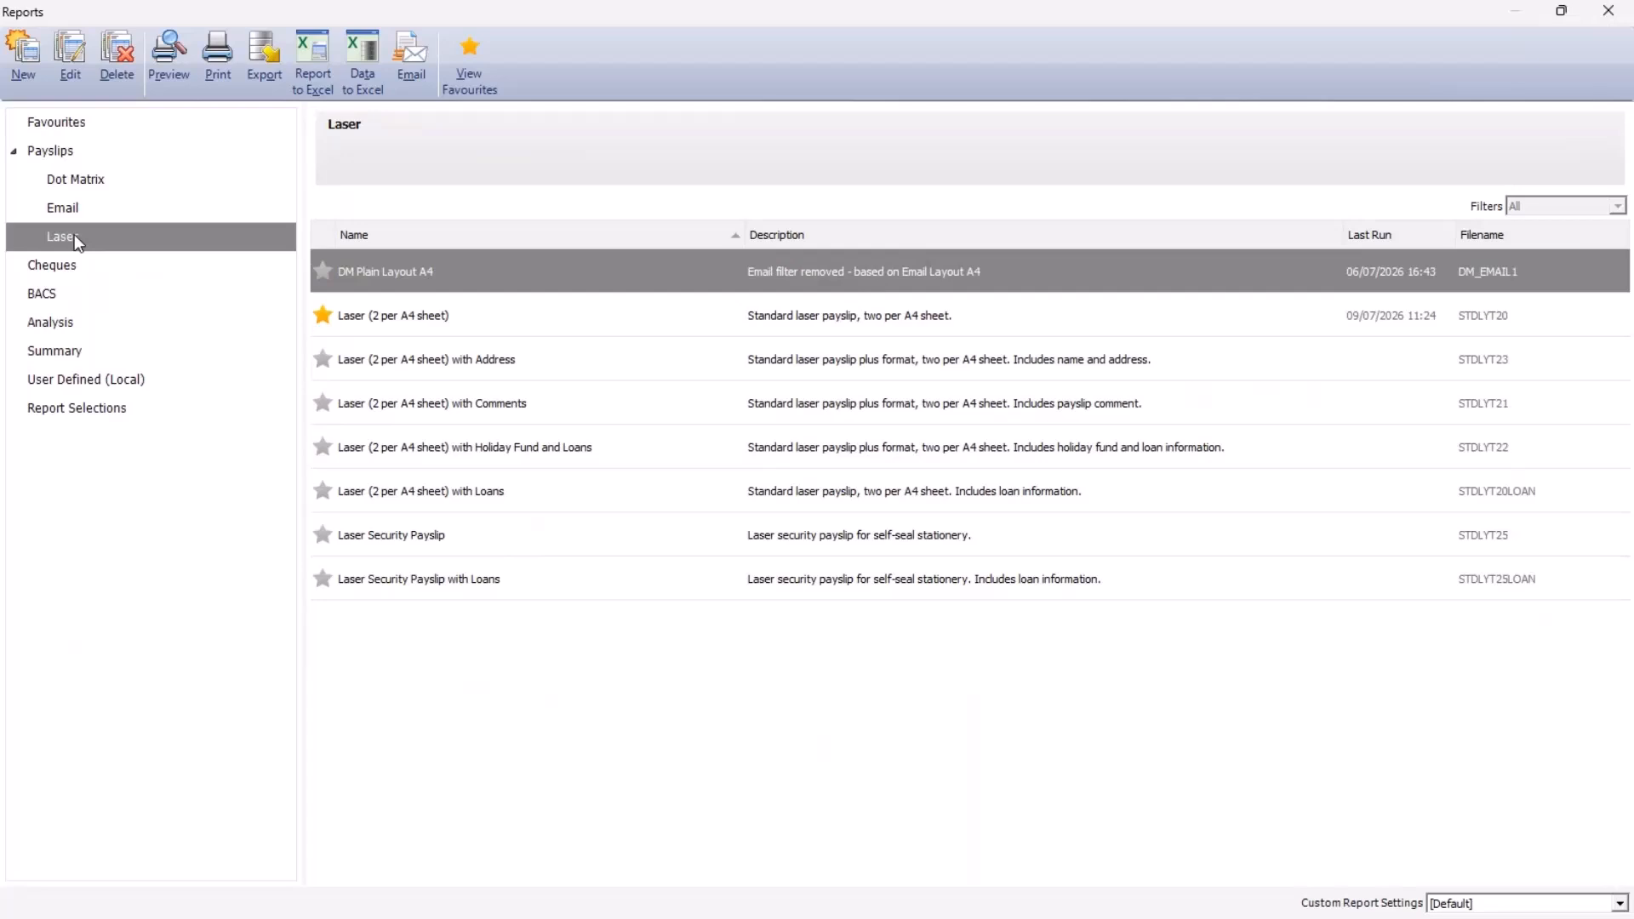
left_click(414, 316)
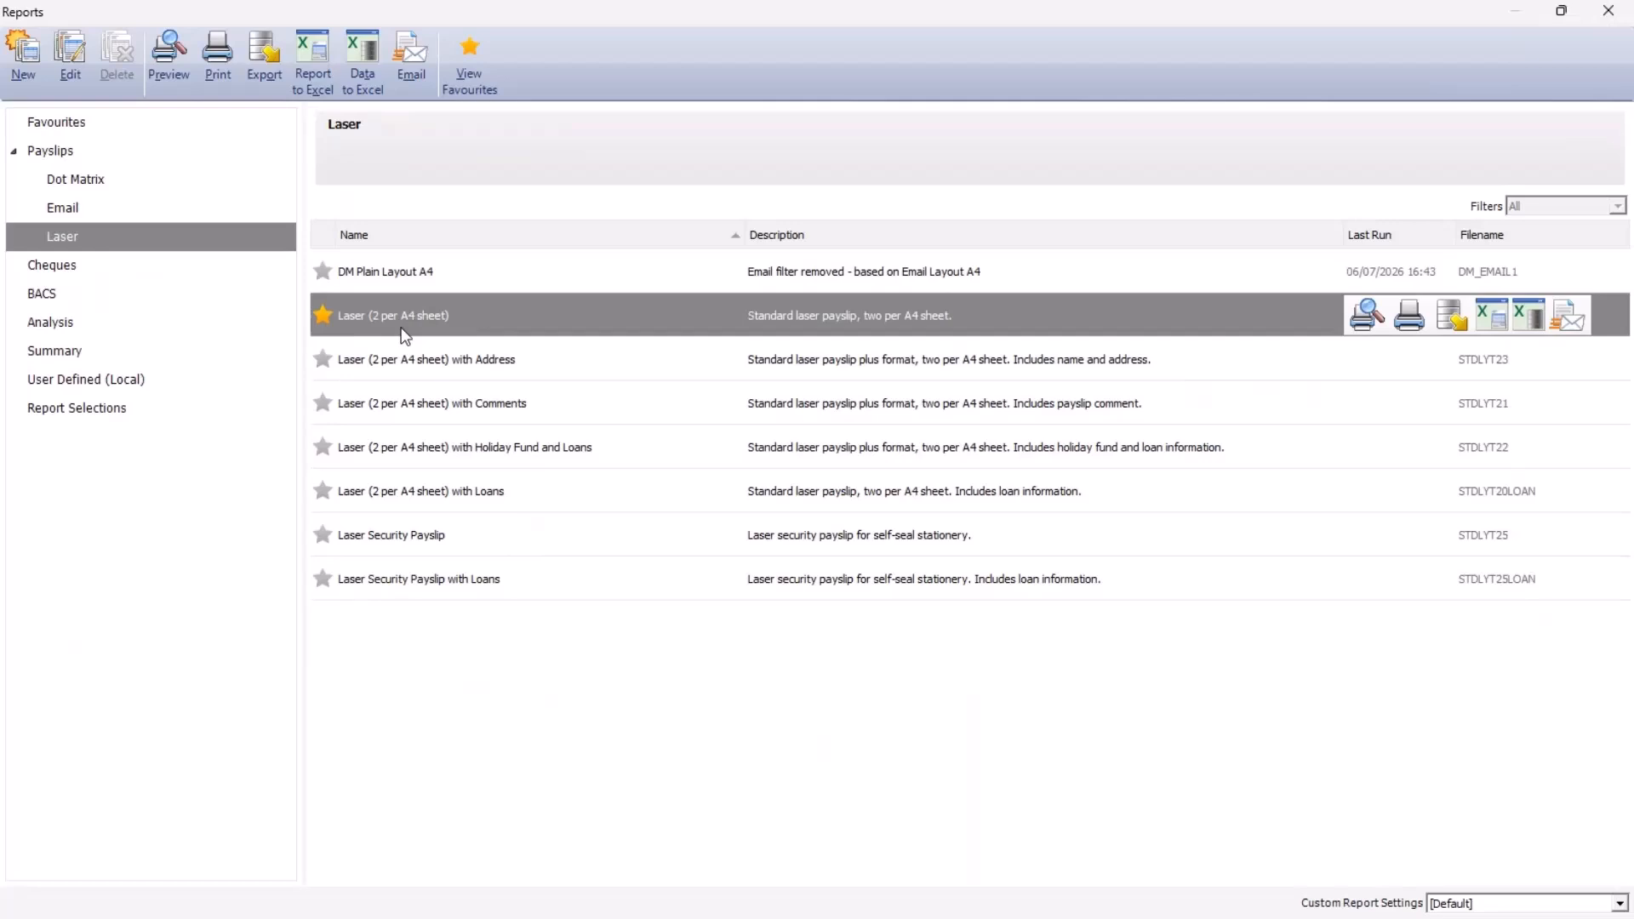
left_click(186, 69)
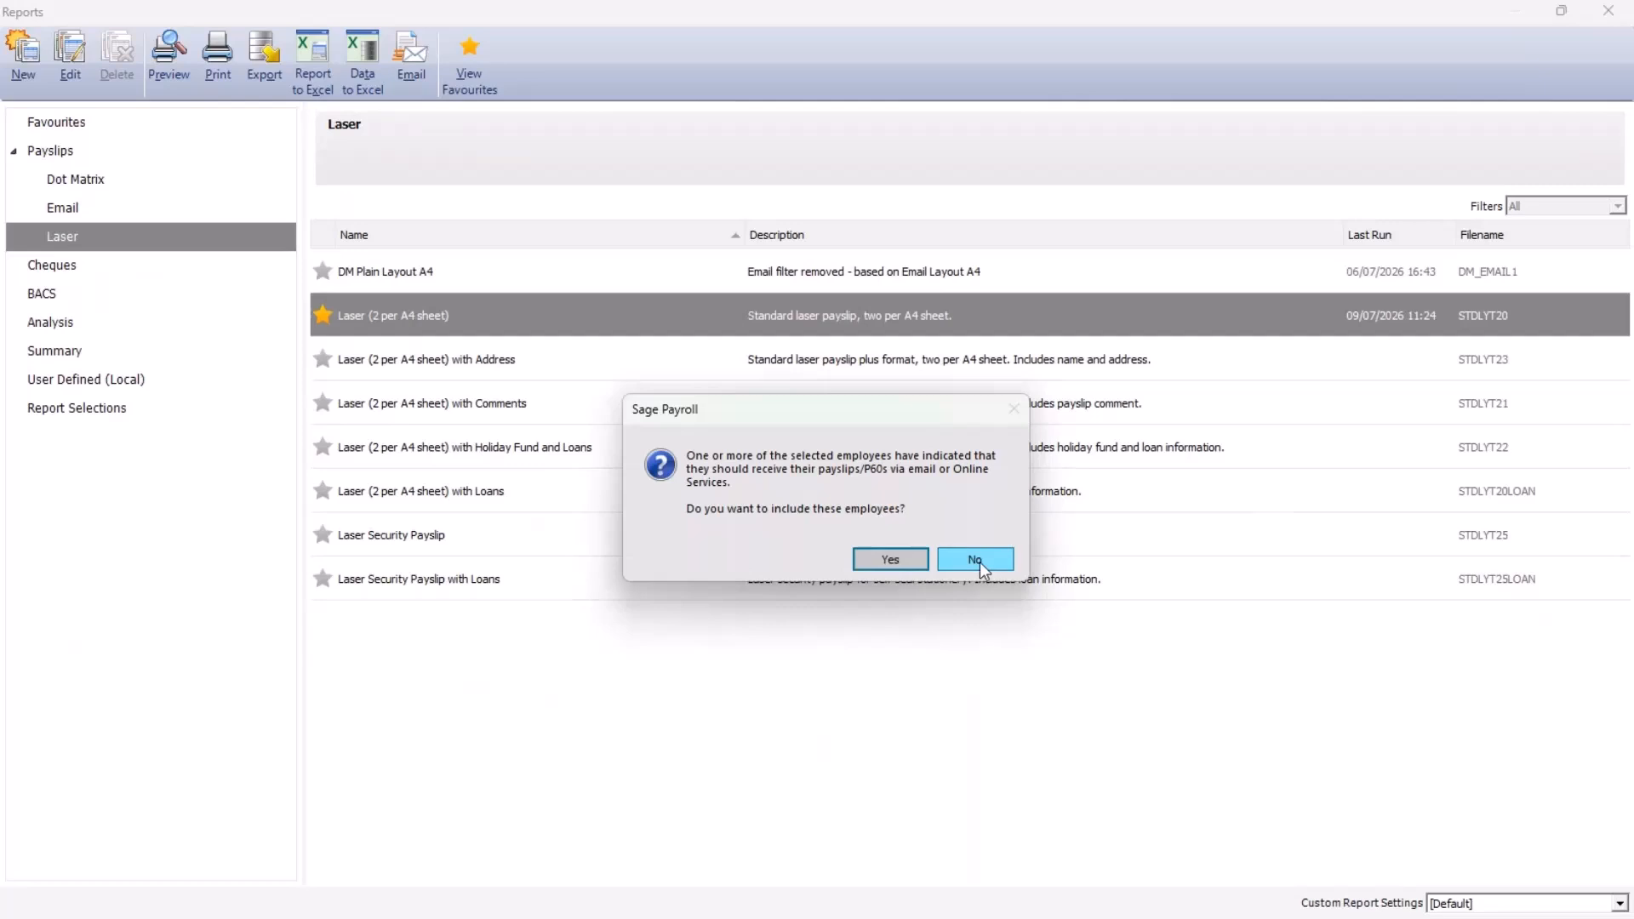
left_click(890, 560)
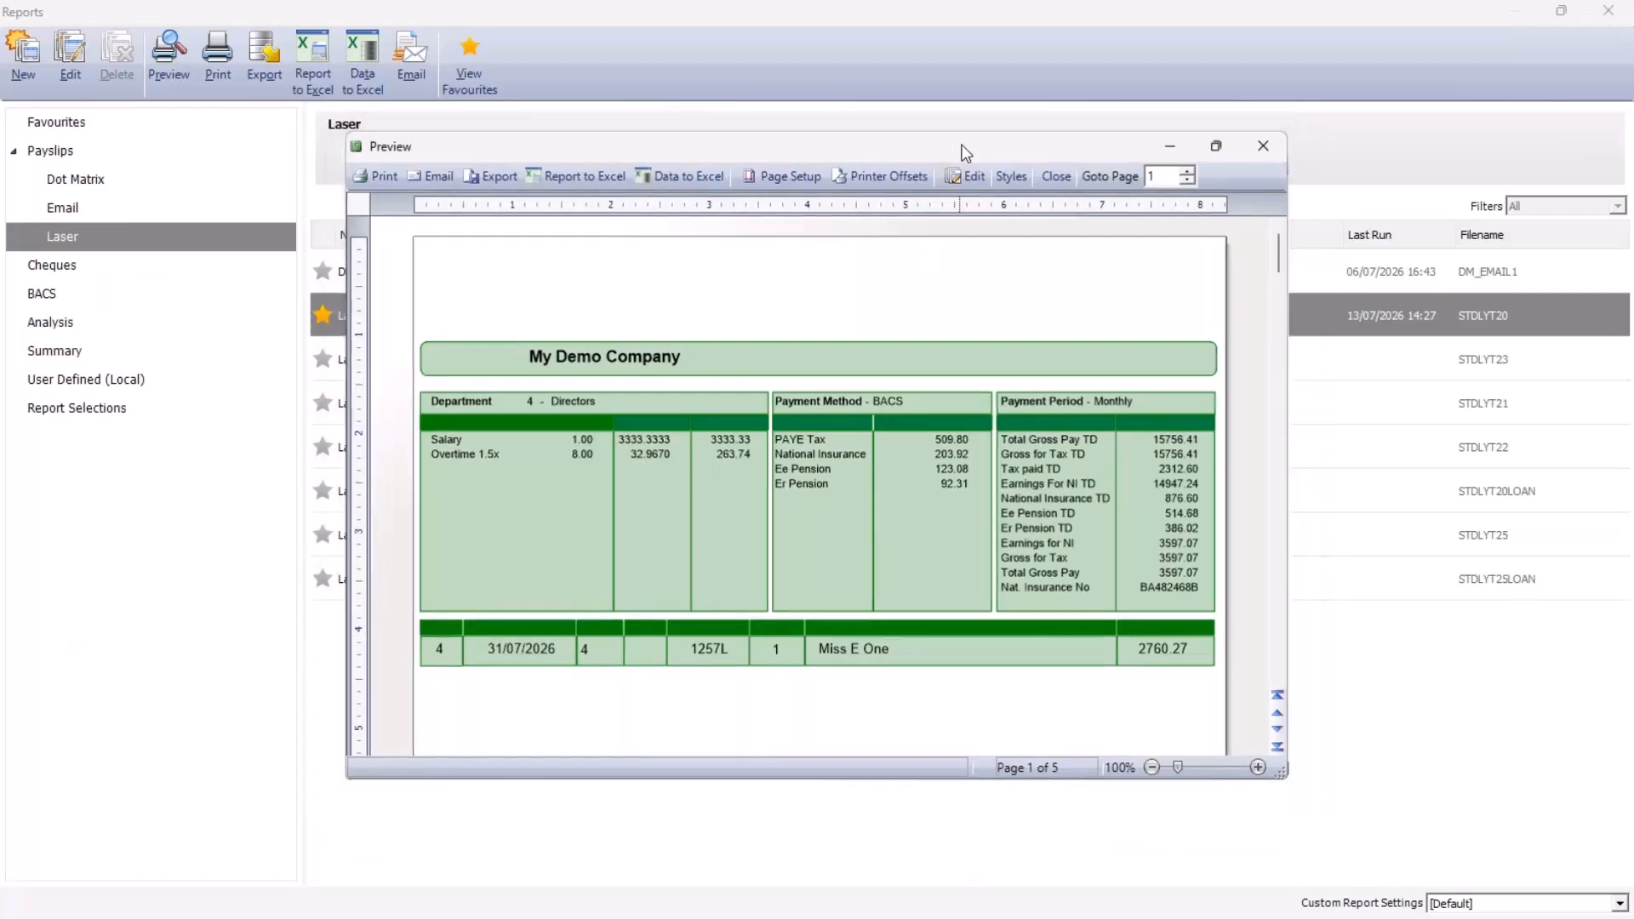
Maximise the payslip preview and examine the payslips for employees 1 and 2
double_click(964, 151)
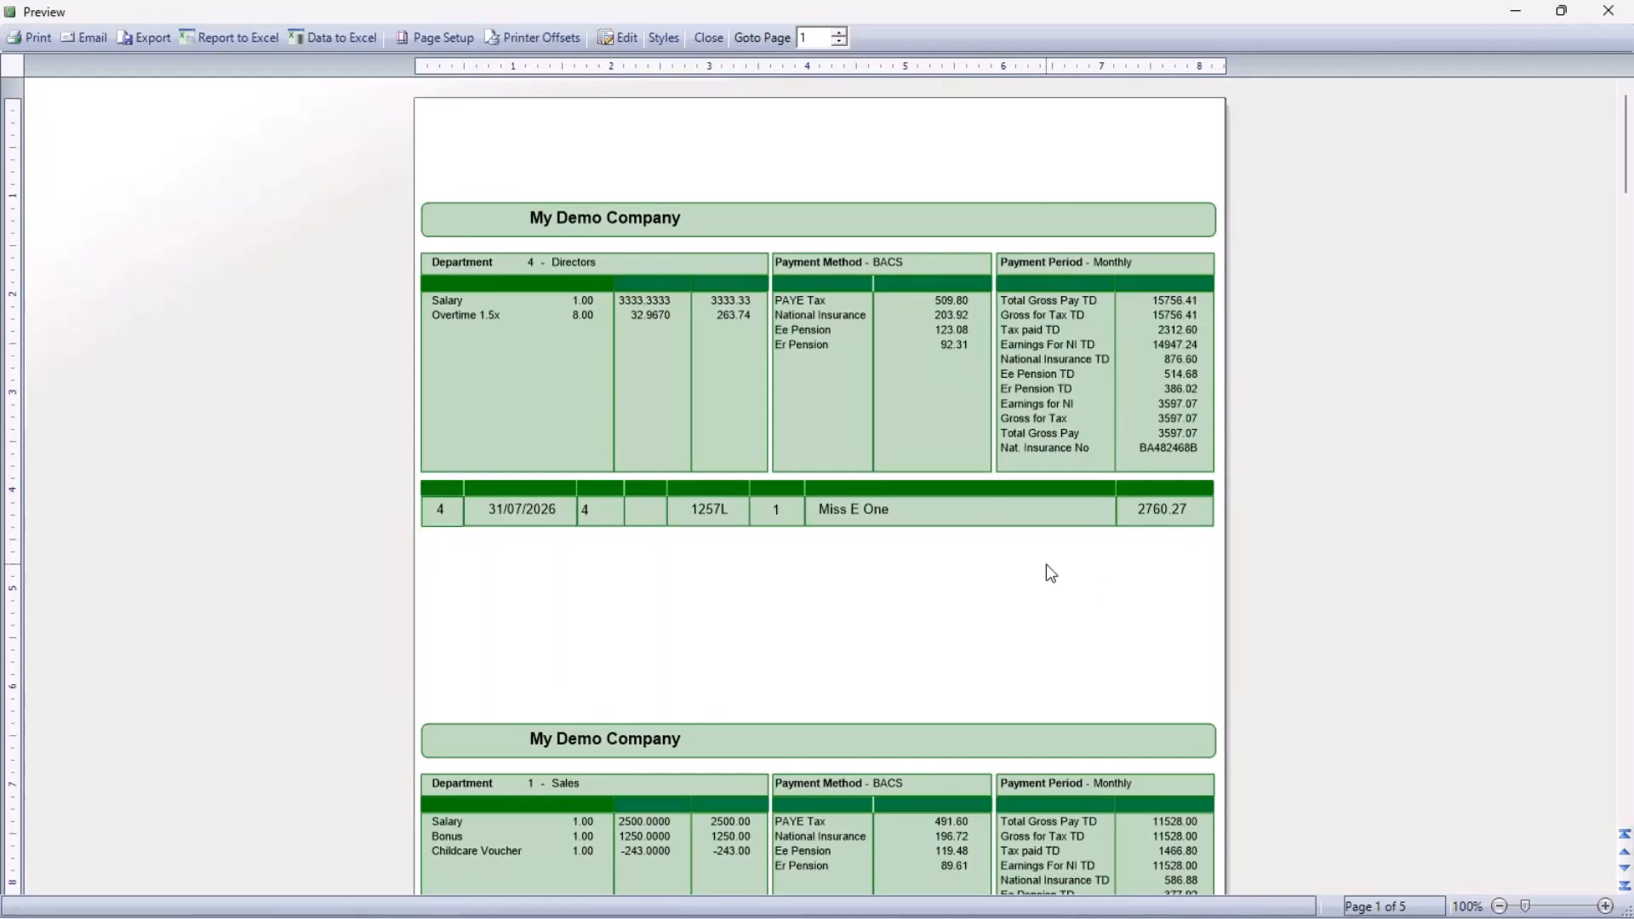
scroll(1050, 573, "down", 4)
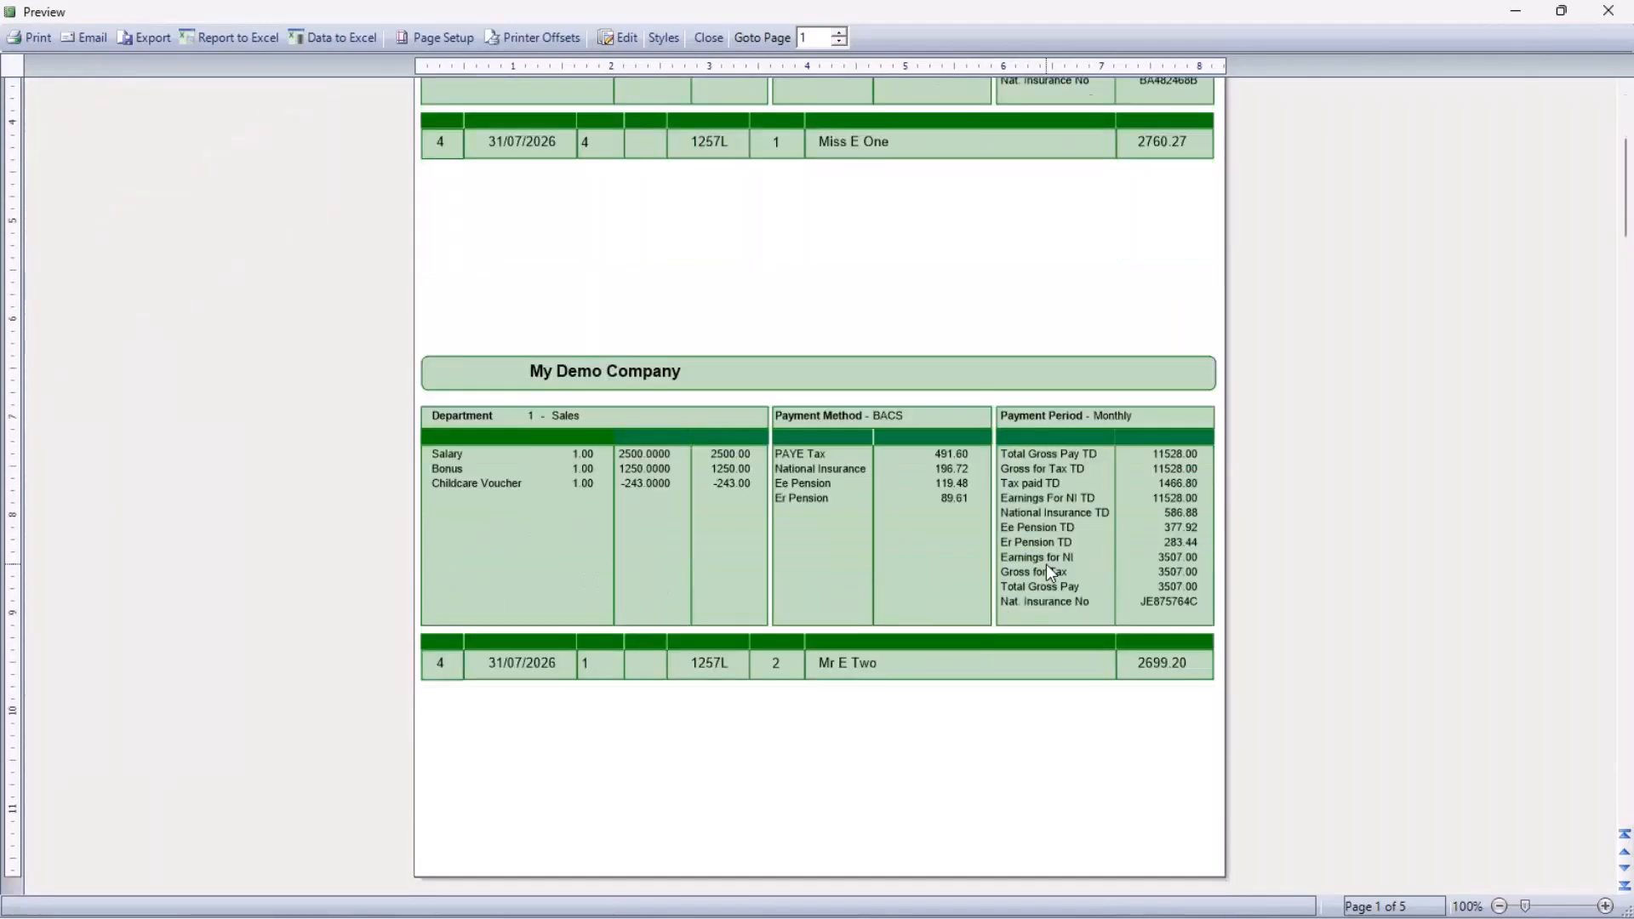
scroll(1050, 573, "down", 1)
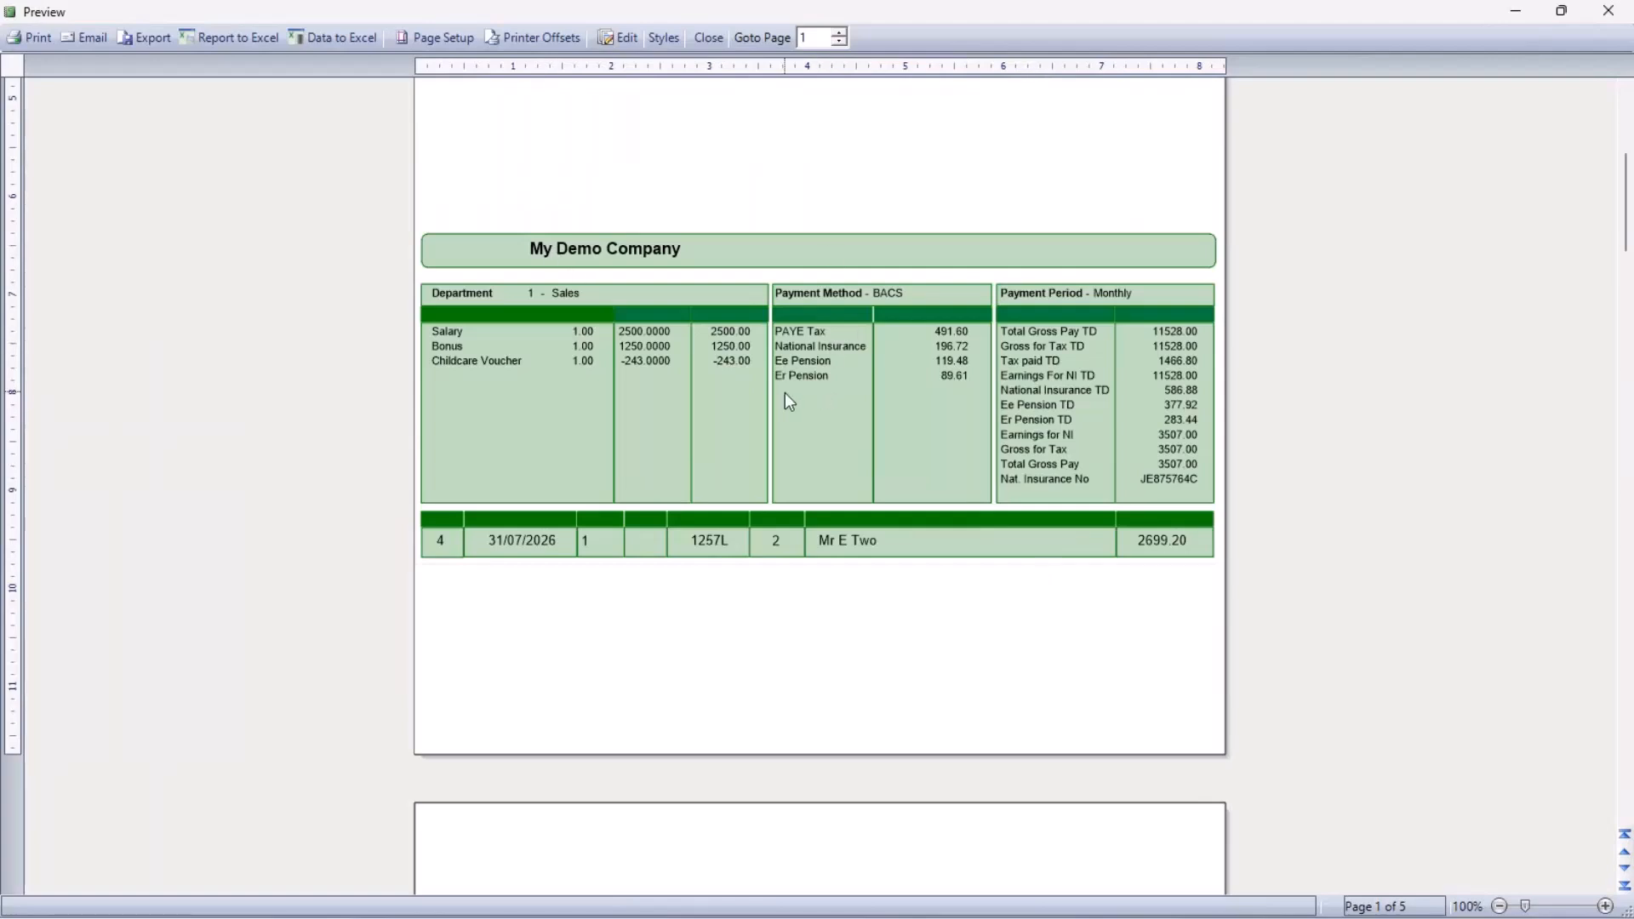
Export the previewed payslips to the Desktop as a PDF named "07-2026 payslips", then close the preview
left_click(148, 46)
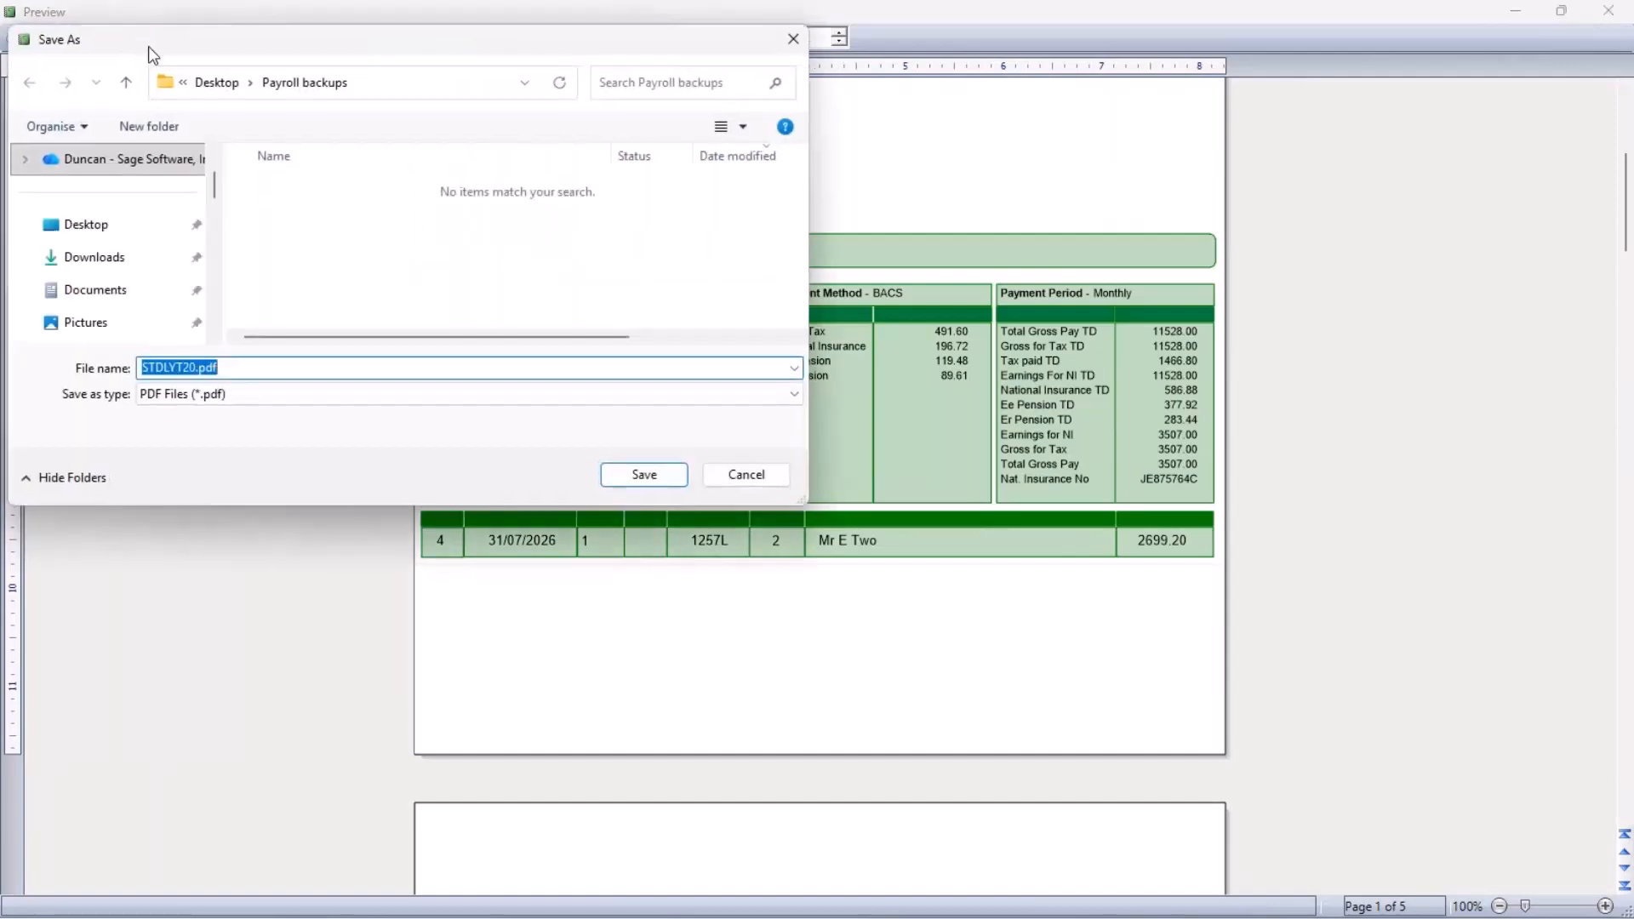
left_click(110, 225)
left_click(392, 403)
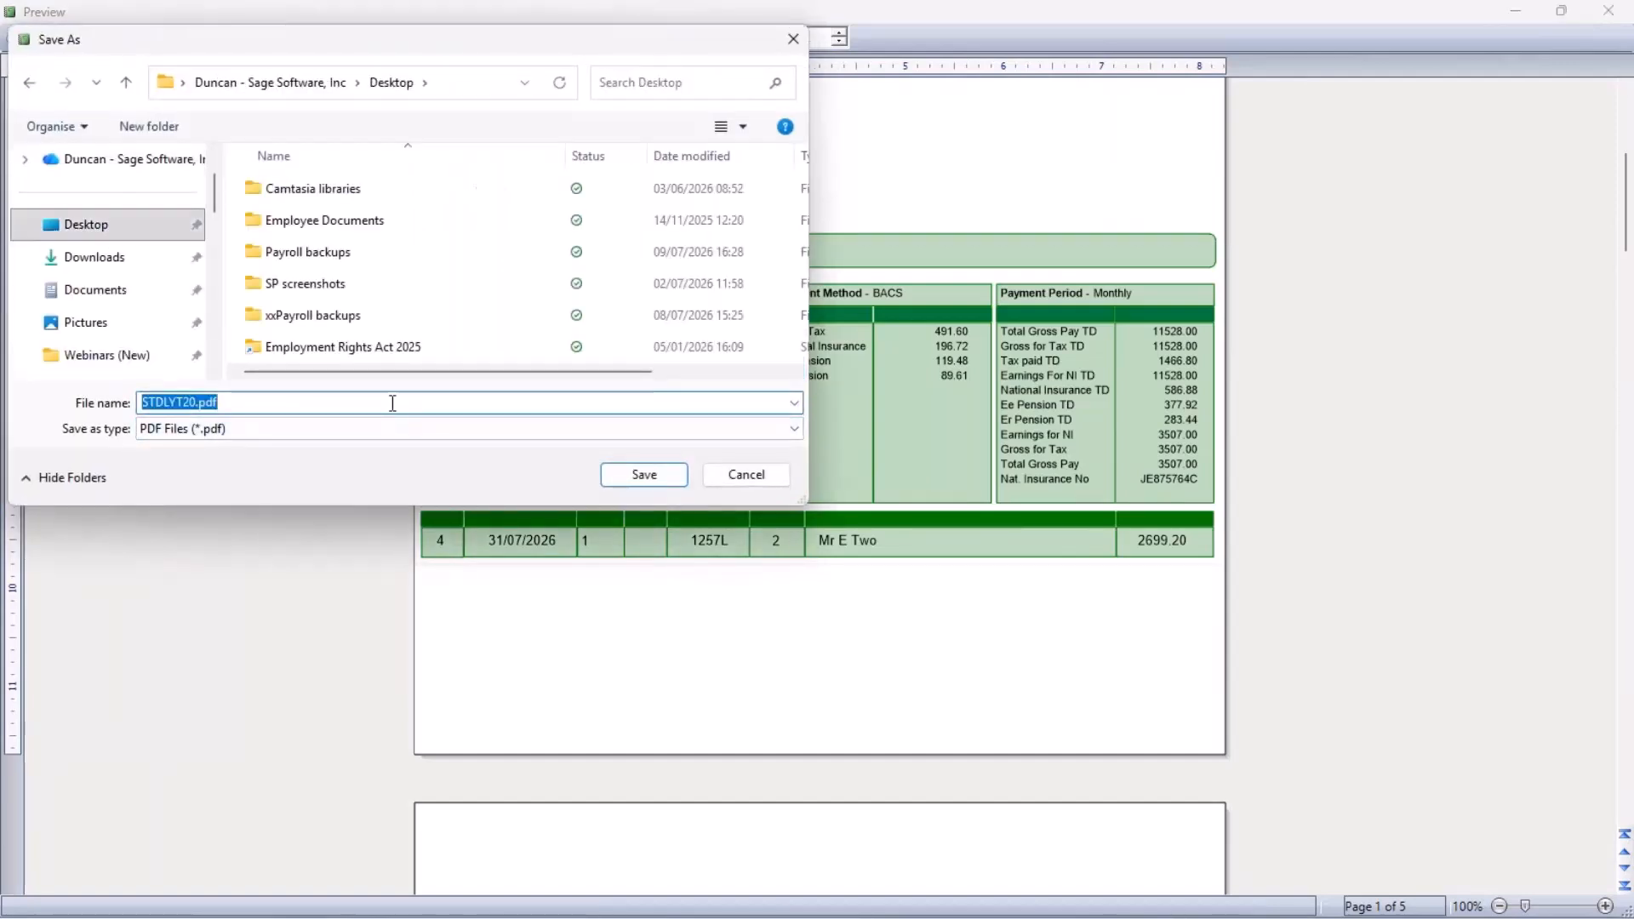
type("07-2026 paysilps")
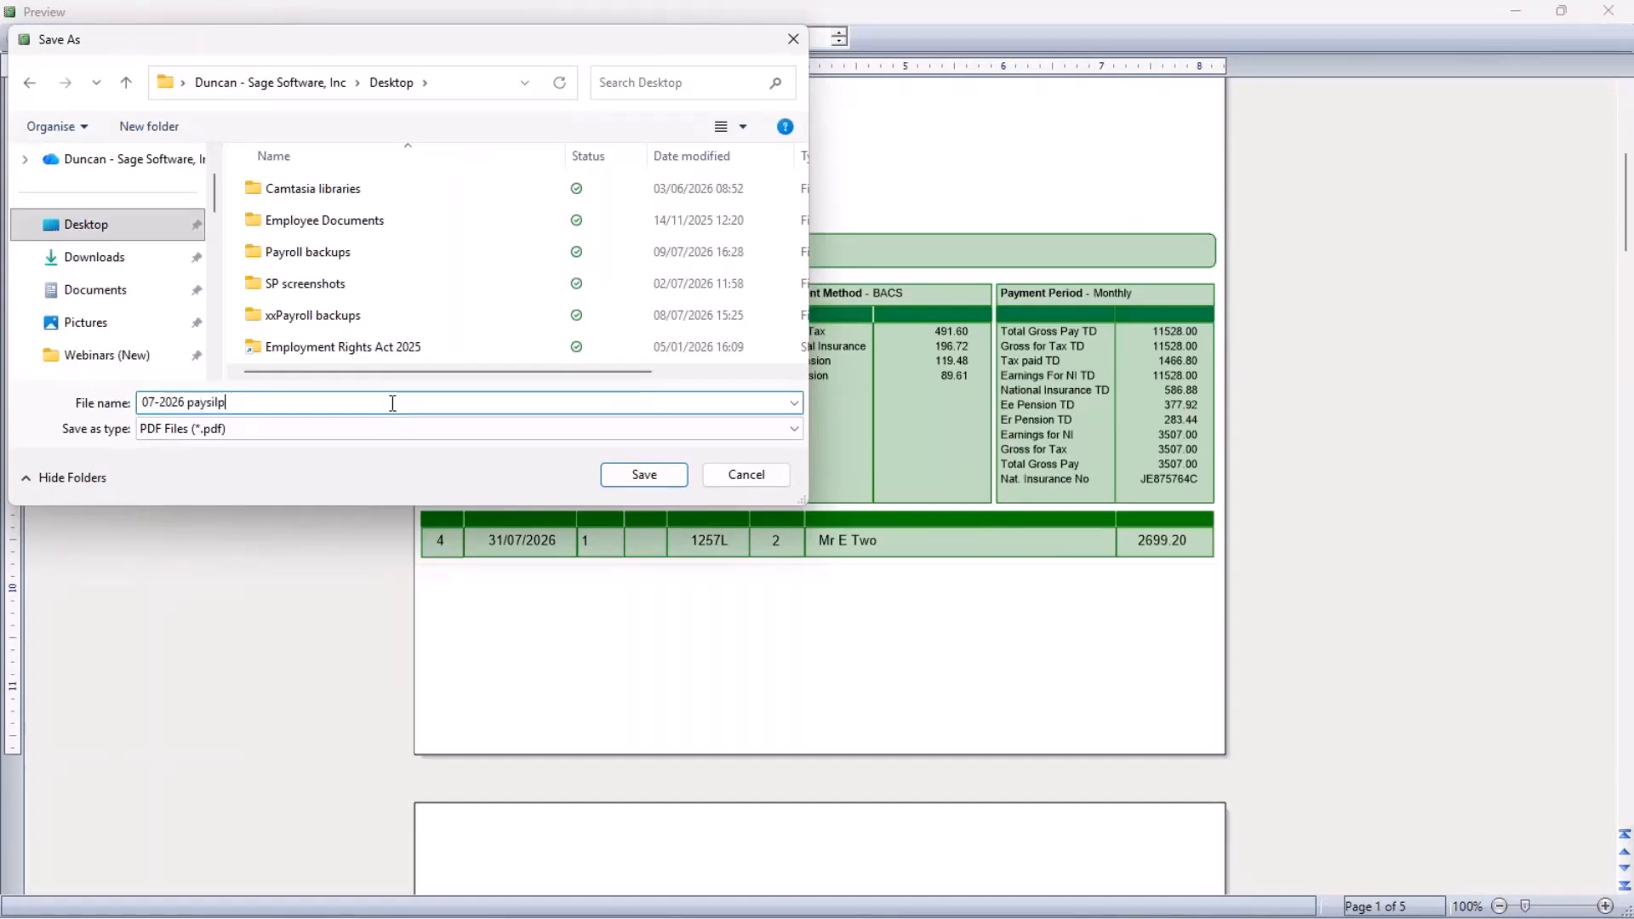
key("BackSpace")
key("BackSpace")
key("BackSpace")
key("BackSpace")
type("slips")
key("Return")
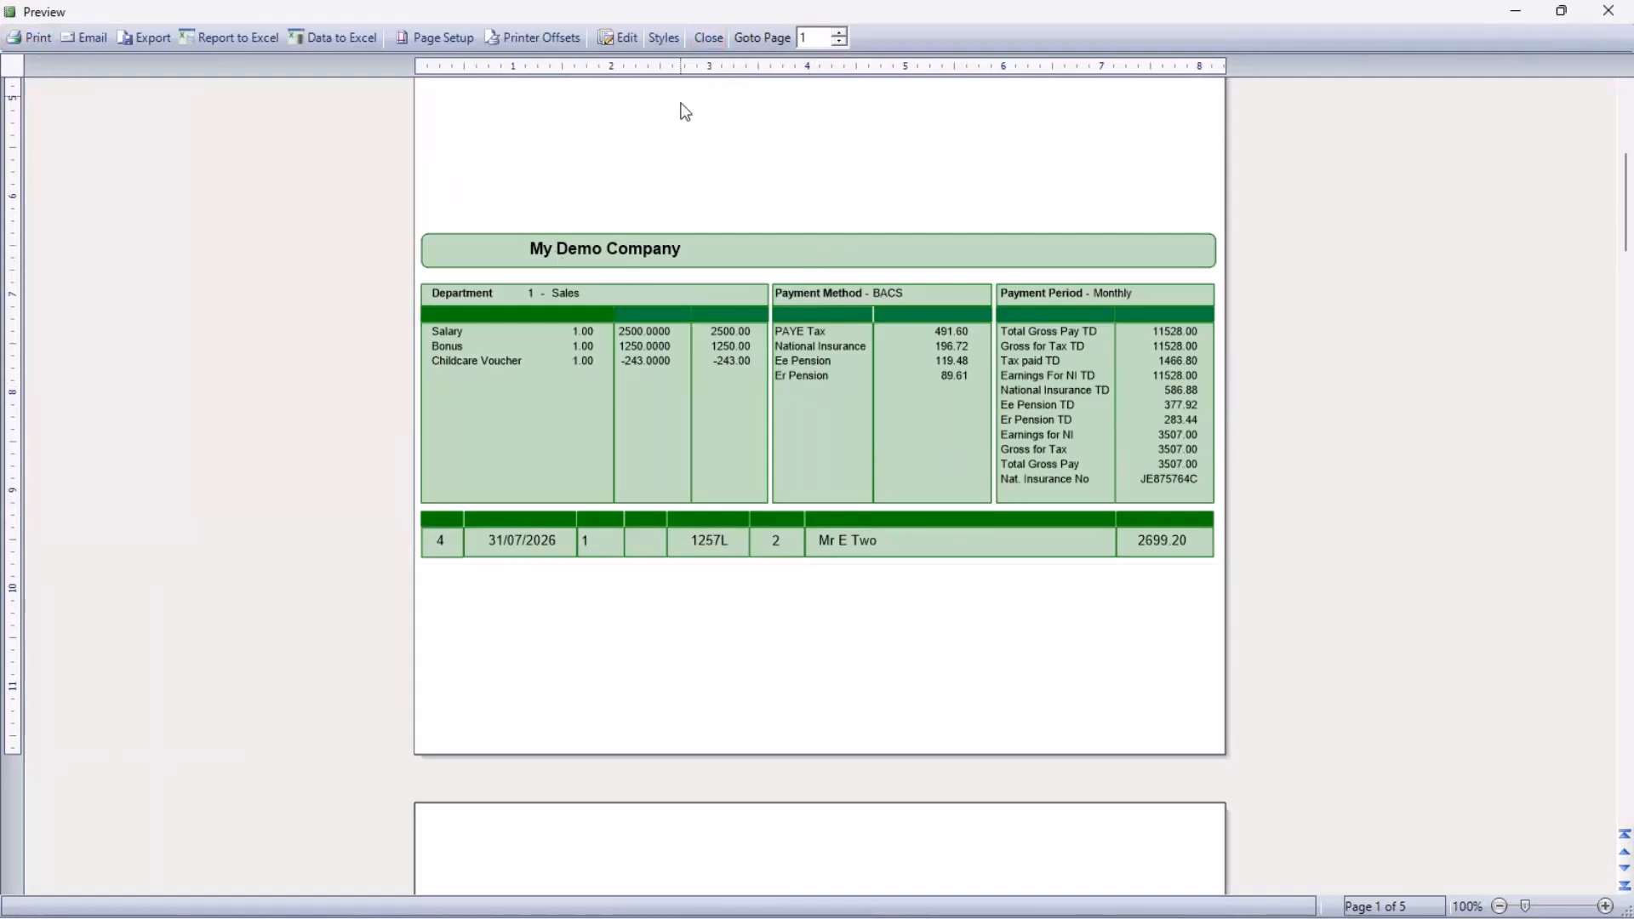
left_click(707, 38)
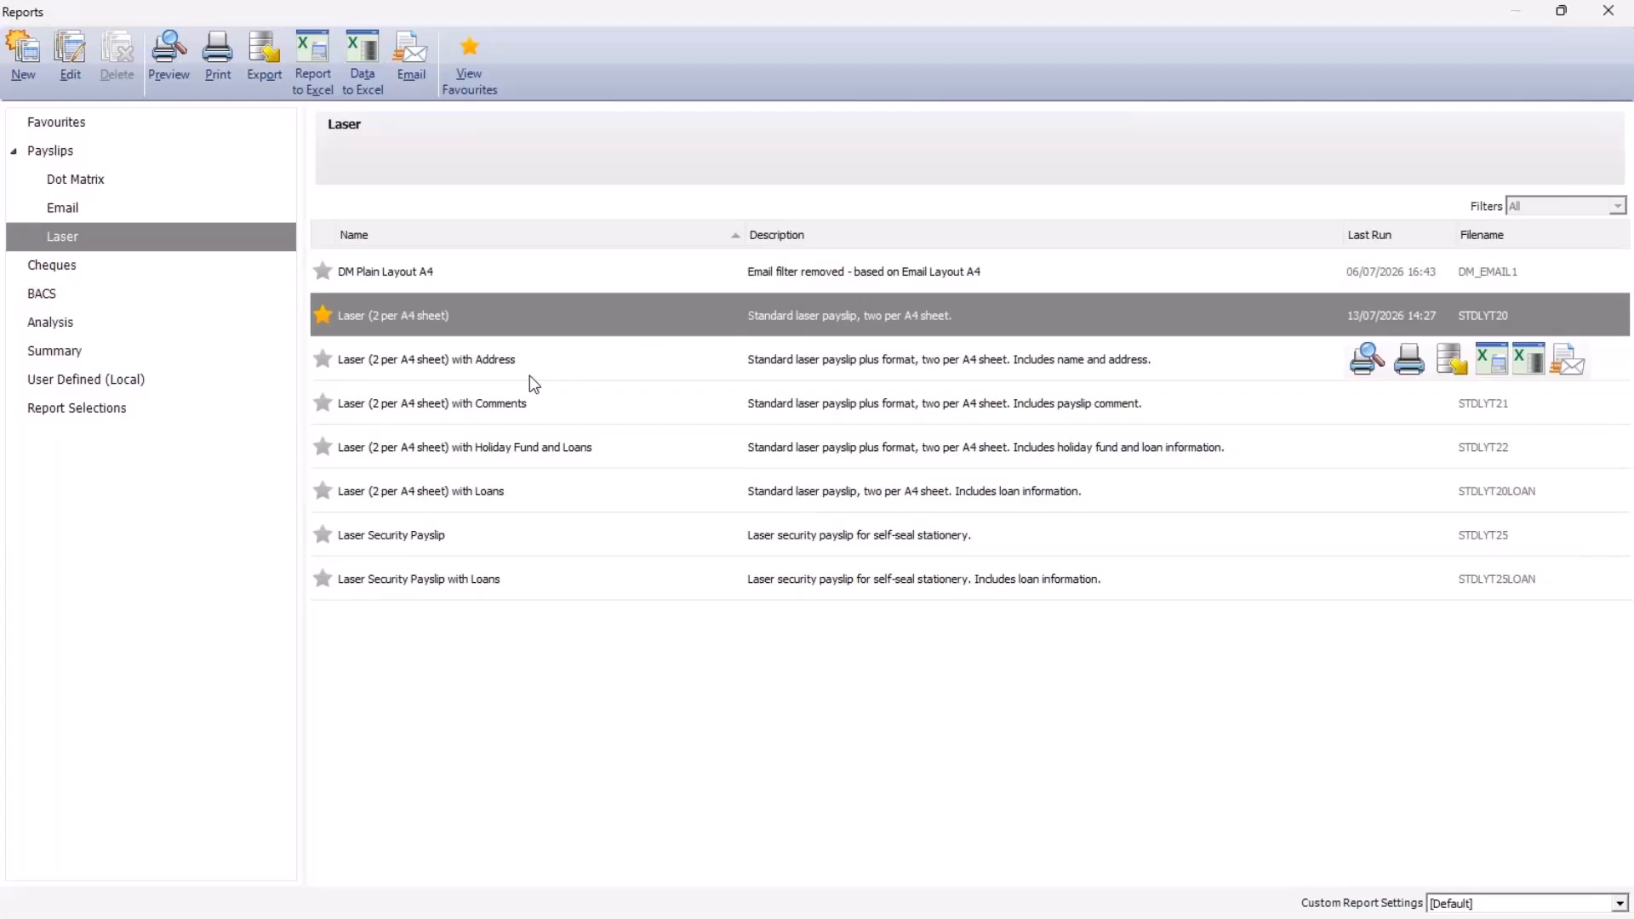
Preview the Payment Summary (Part 1) Landscape report from the summary reports, enlarge it to check the employees' figures, and close the preview
left_click(68, 352)
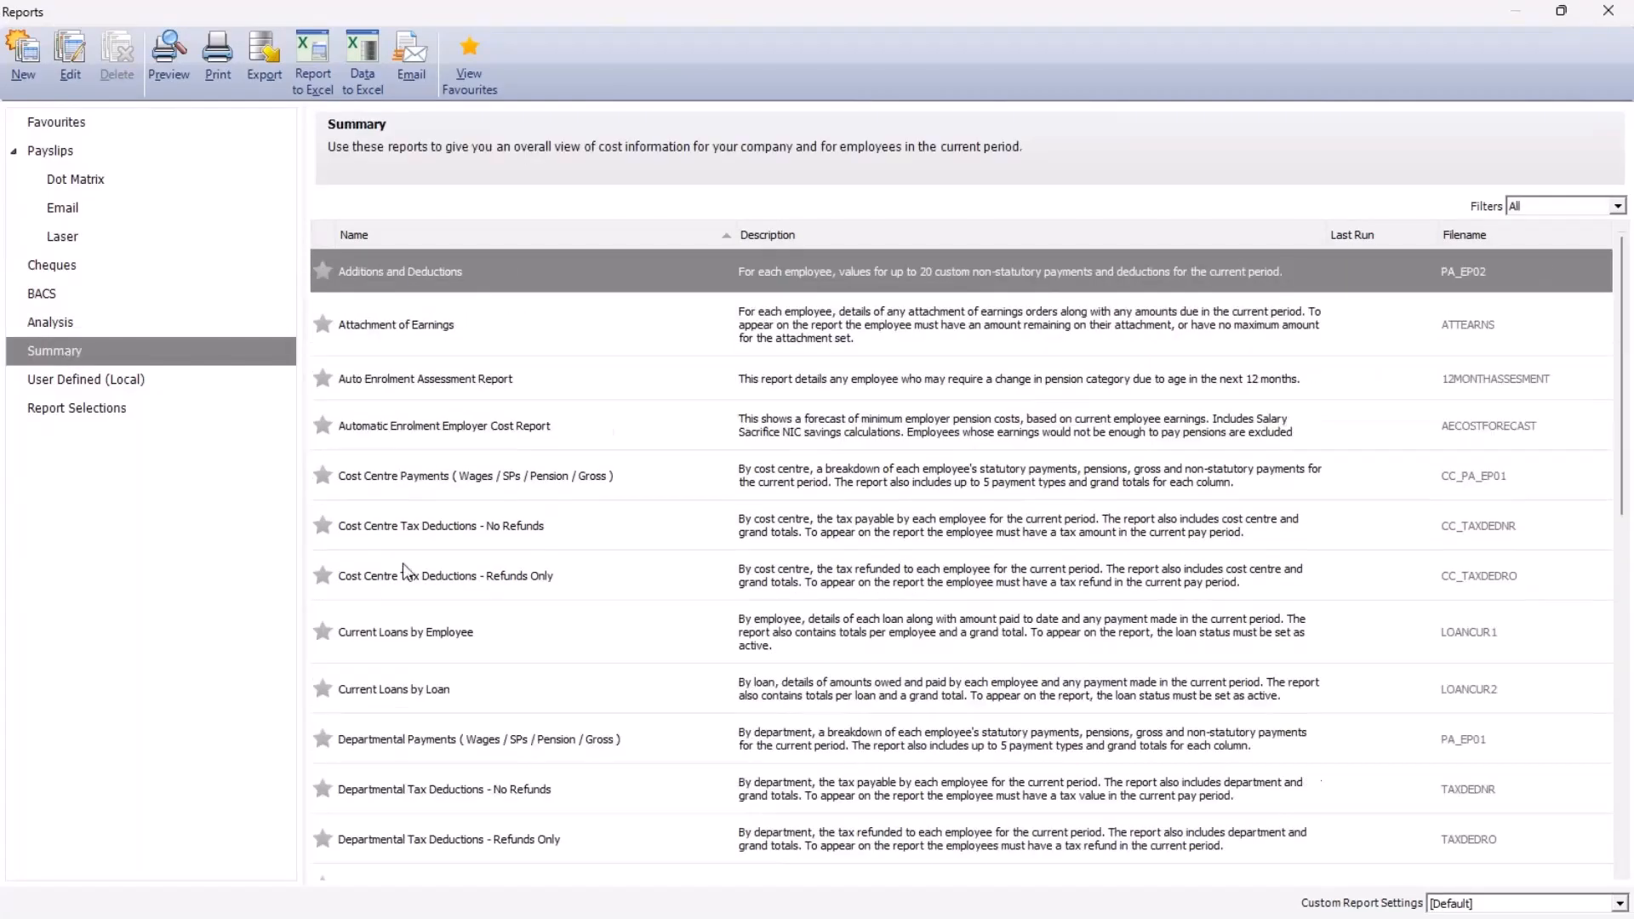
left_click(441, 630)
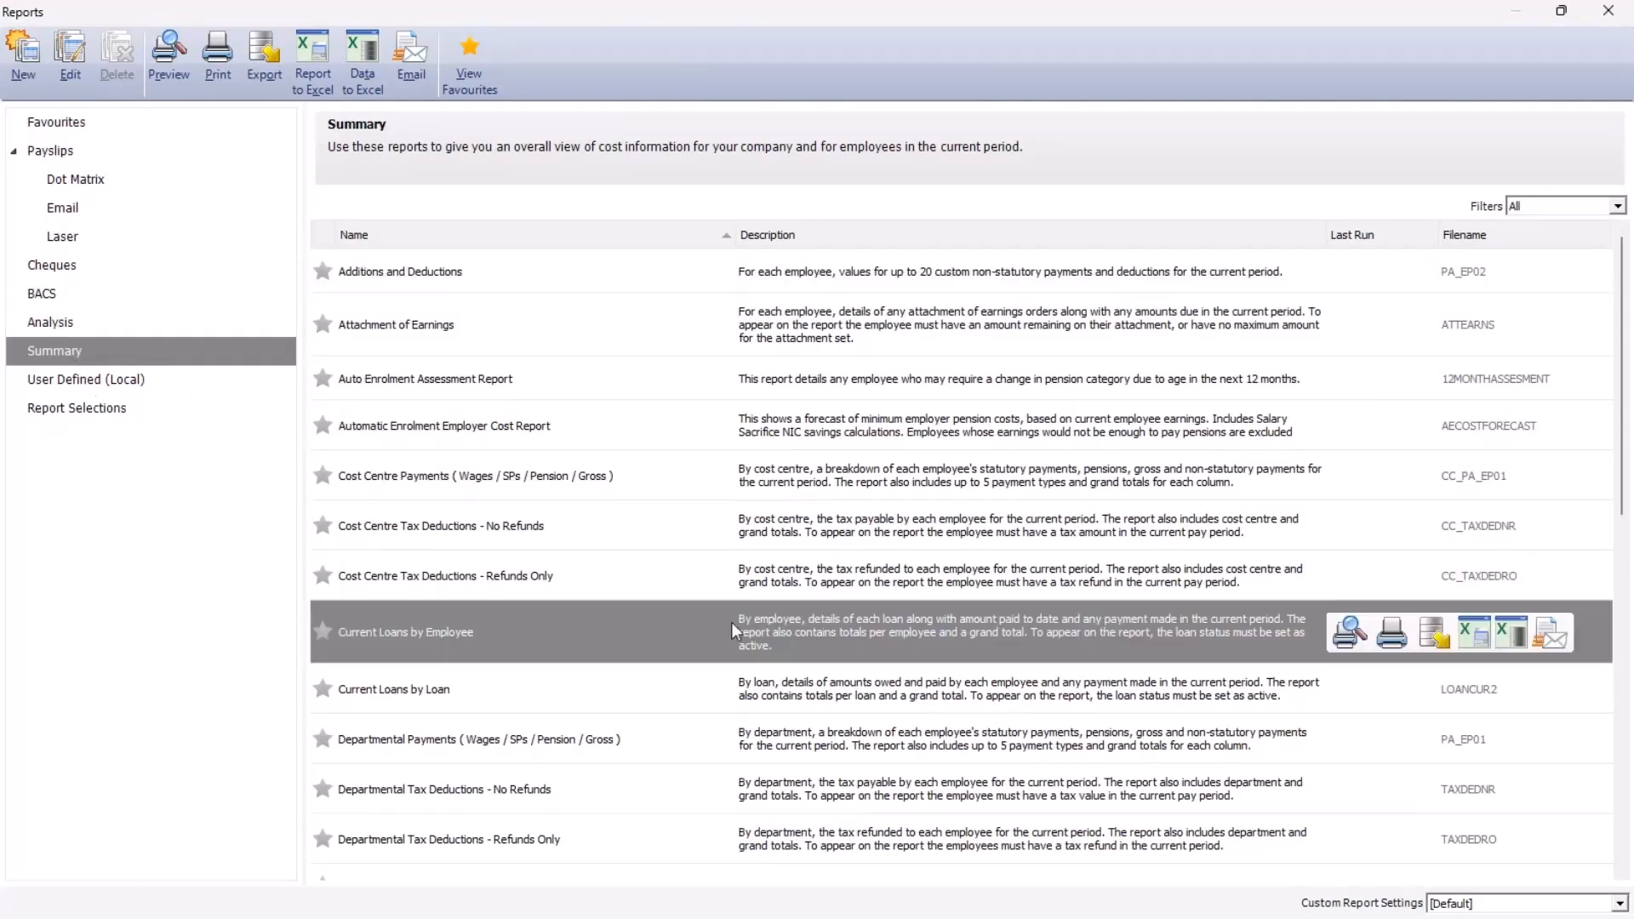
scroll(732, 625, "down", 10)
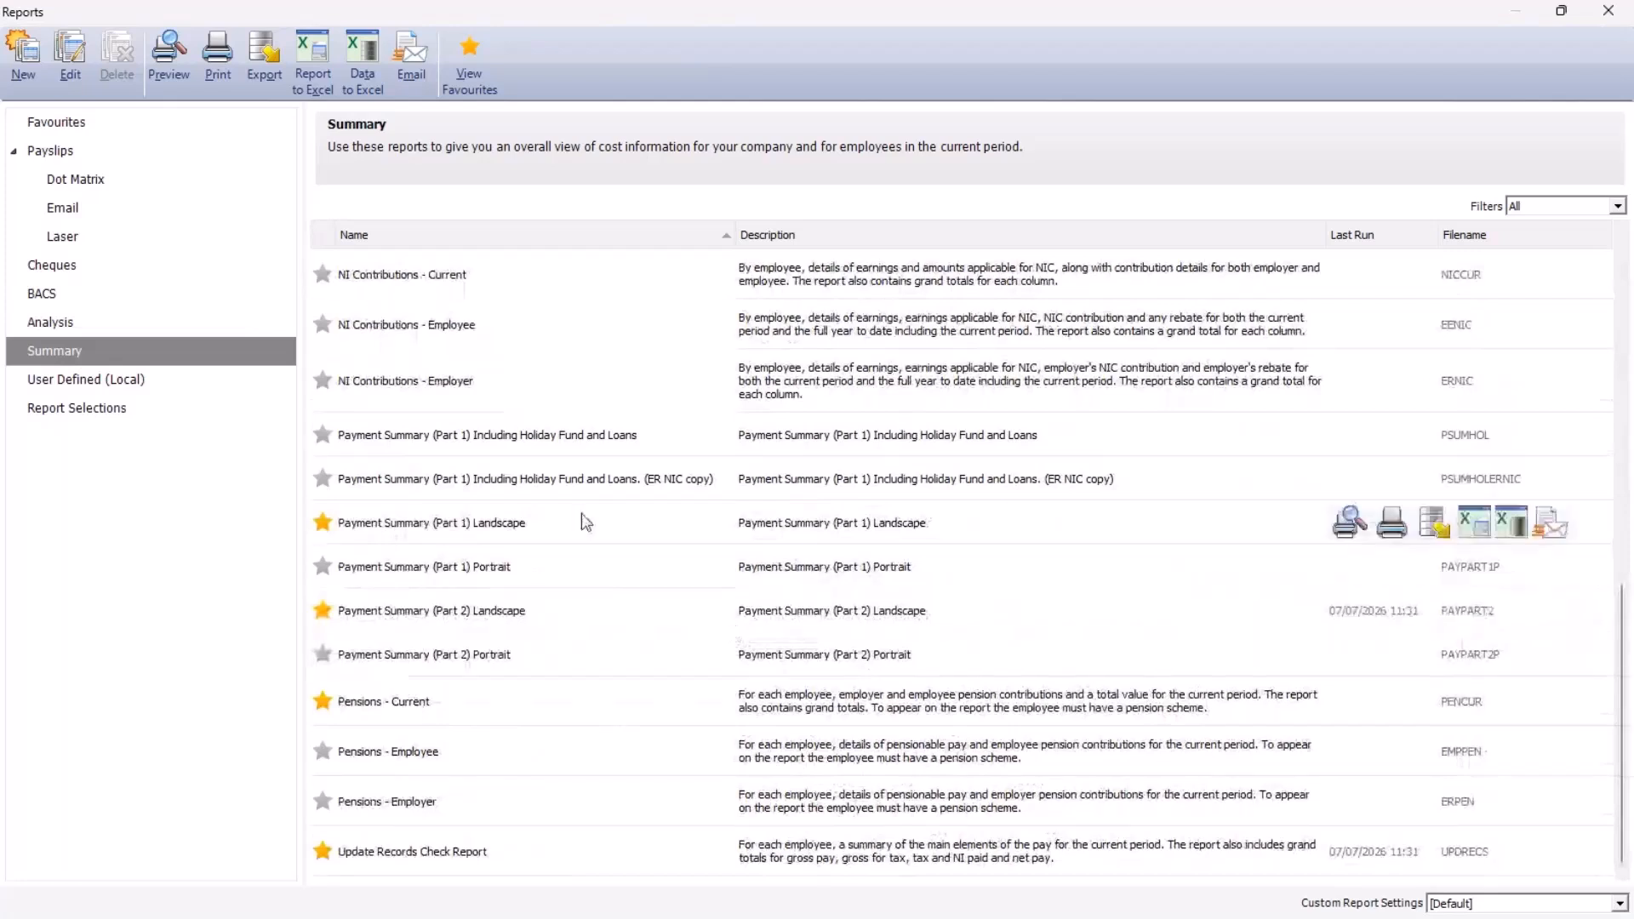
left_click(528, 532)
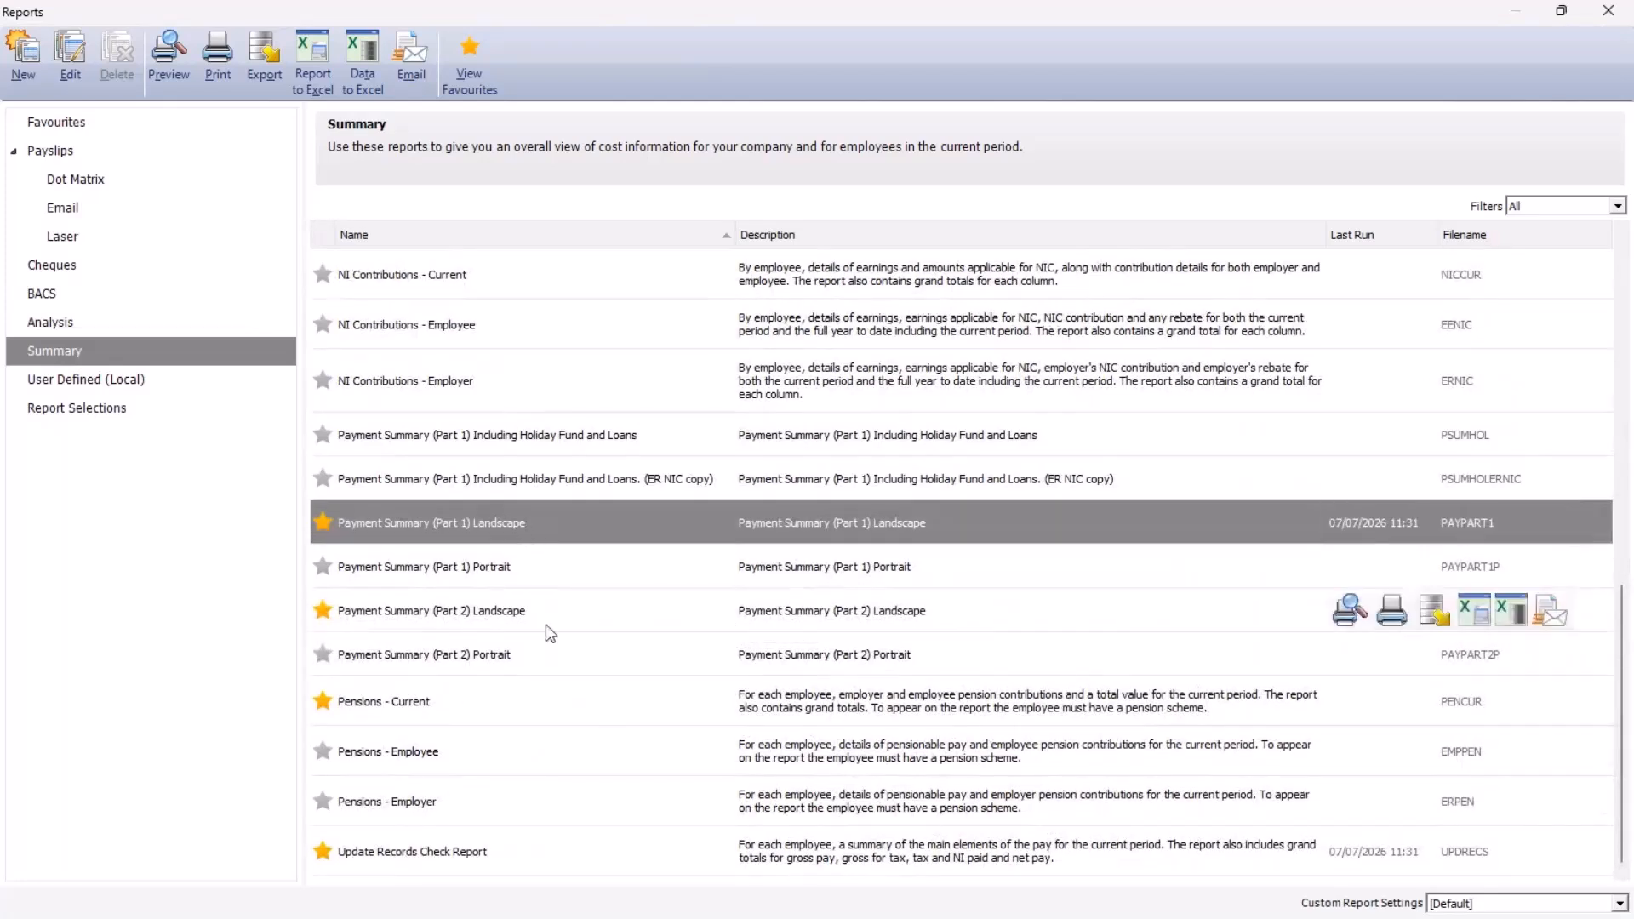
left_click(524, 631)
left_click(546, 514)
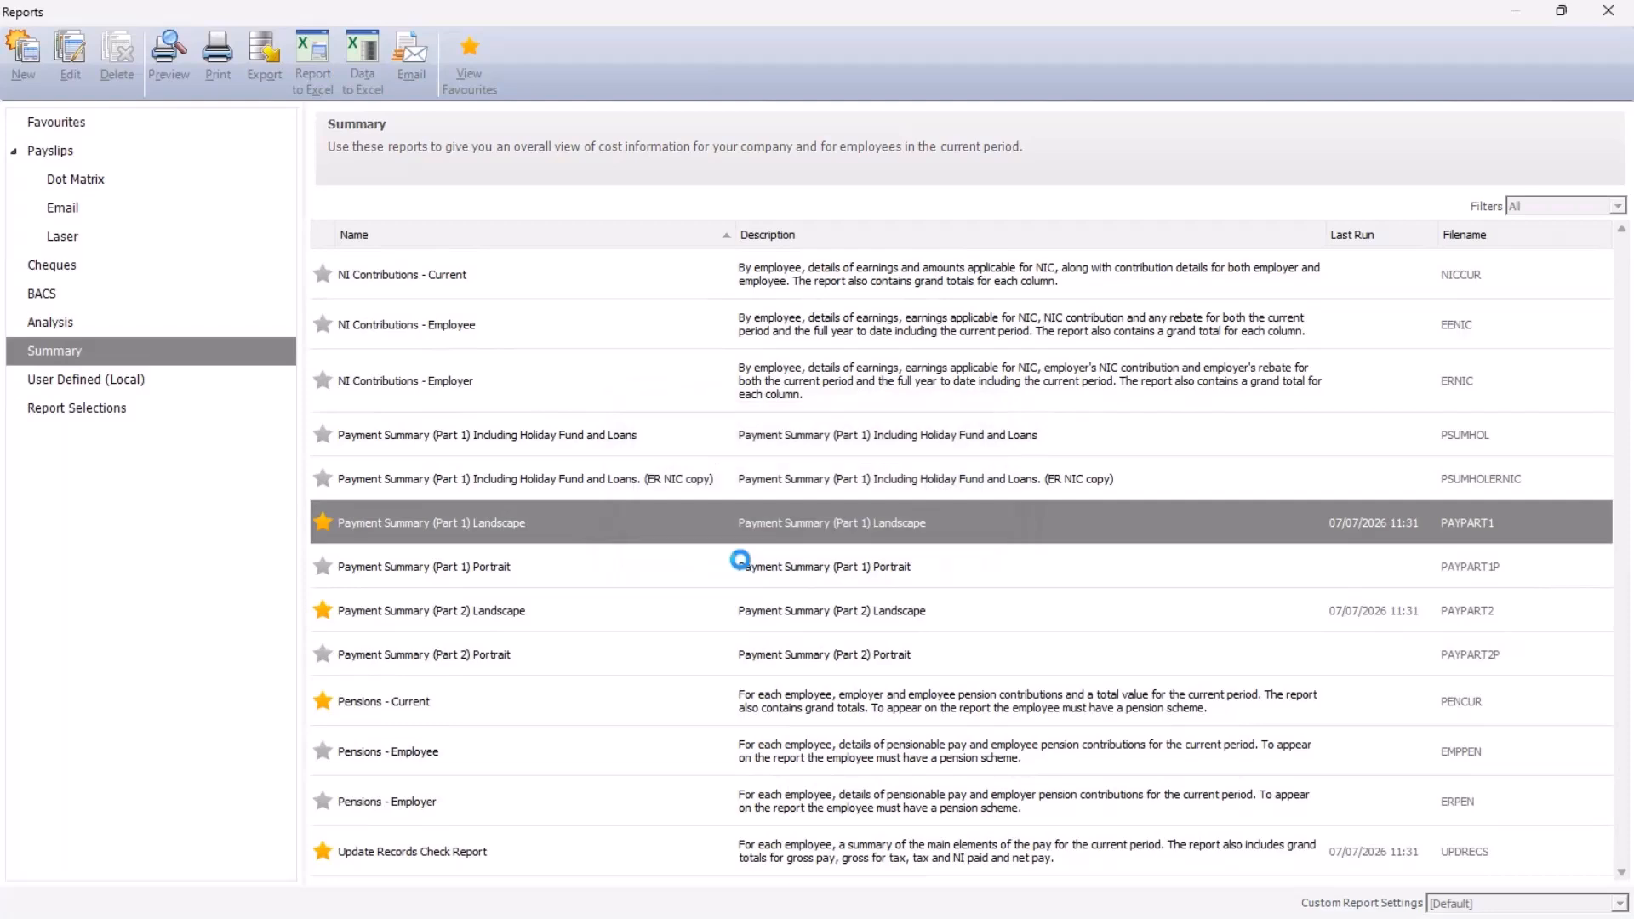
left_click(976, 546)
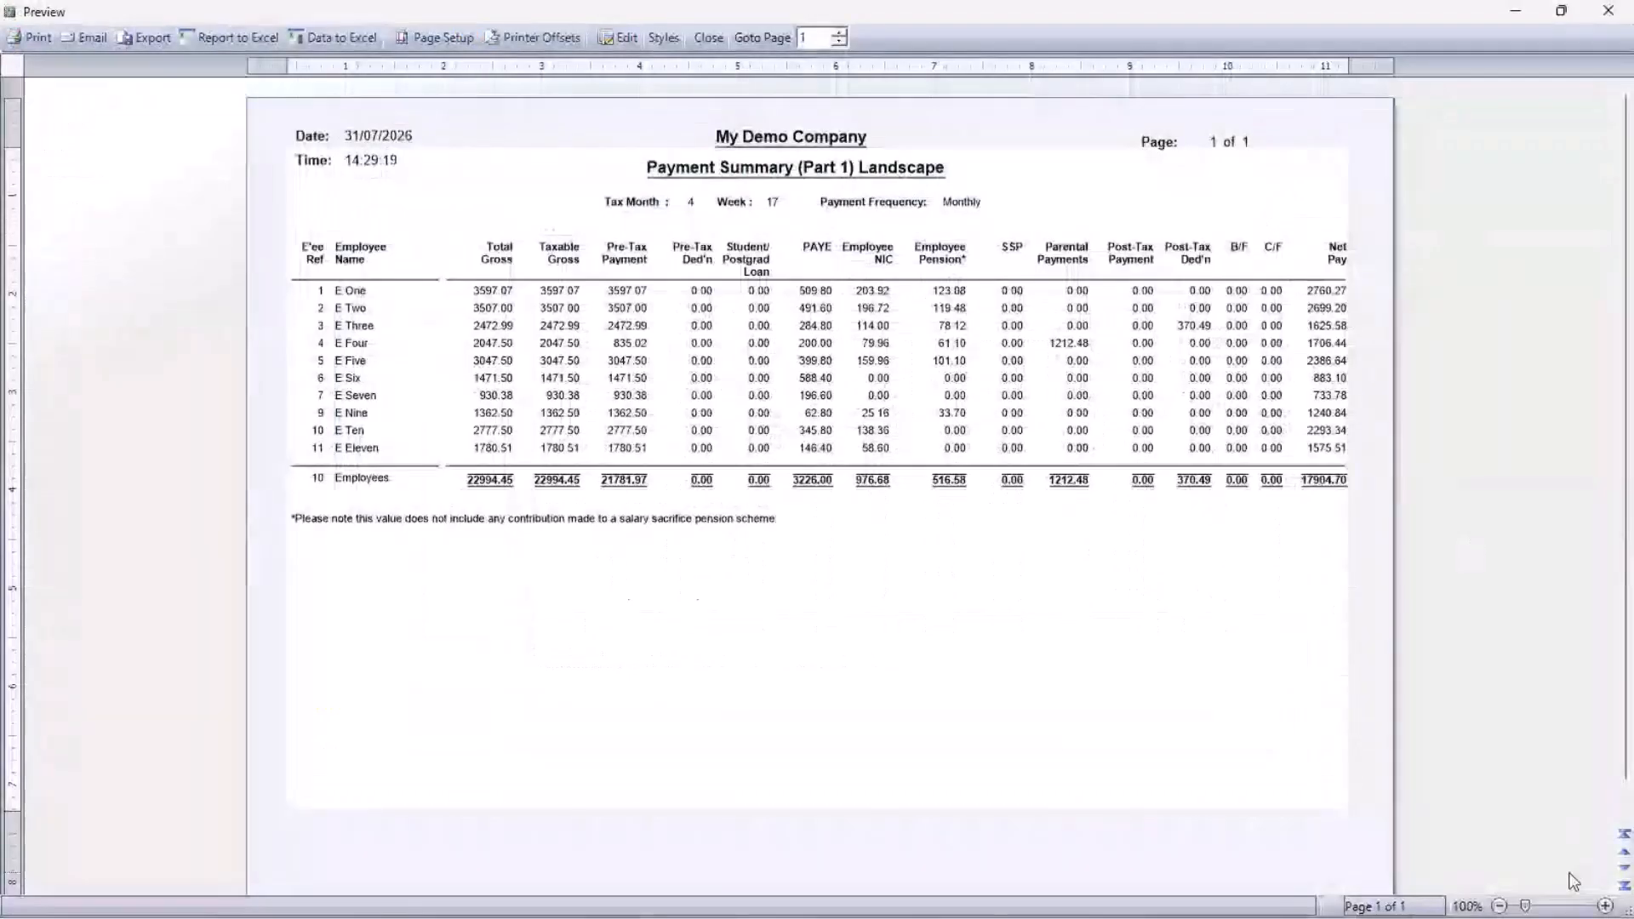
left_click(1581, 905)
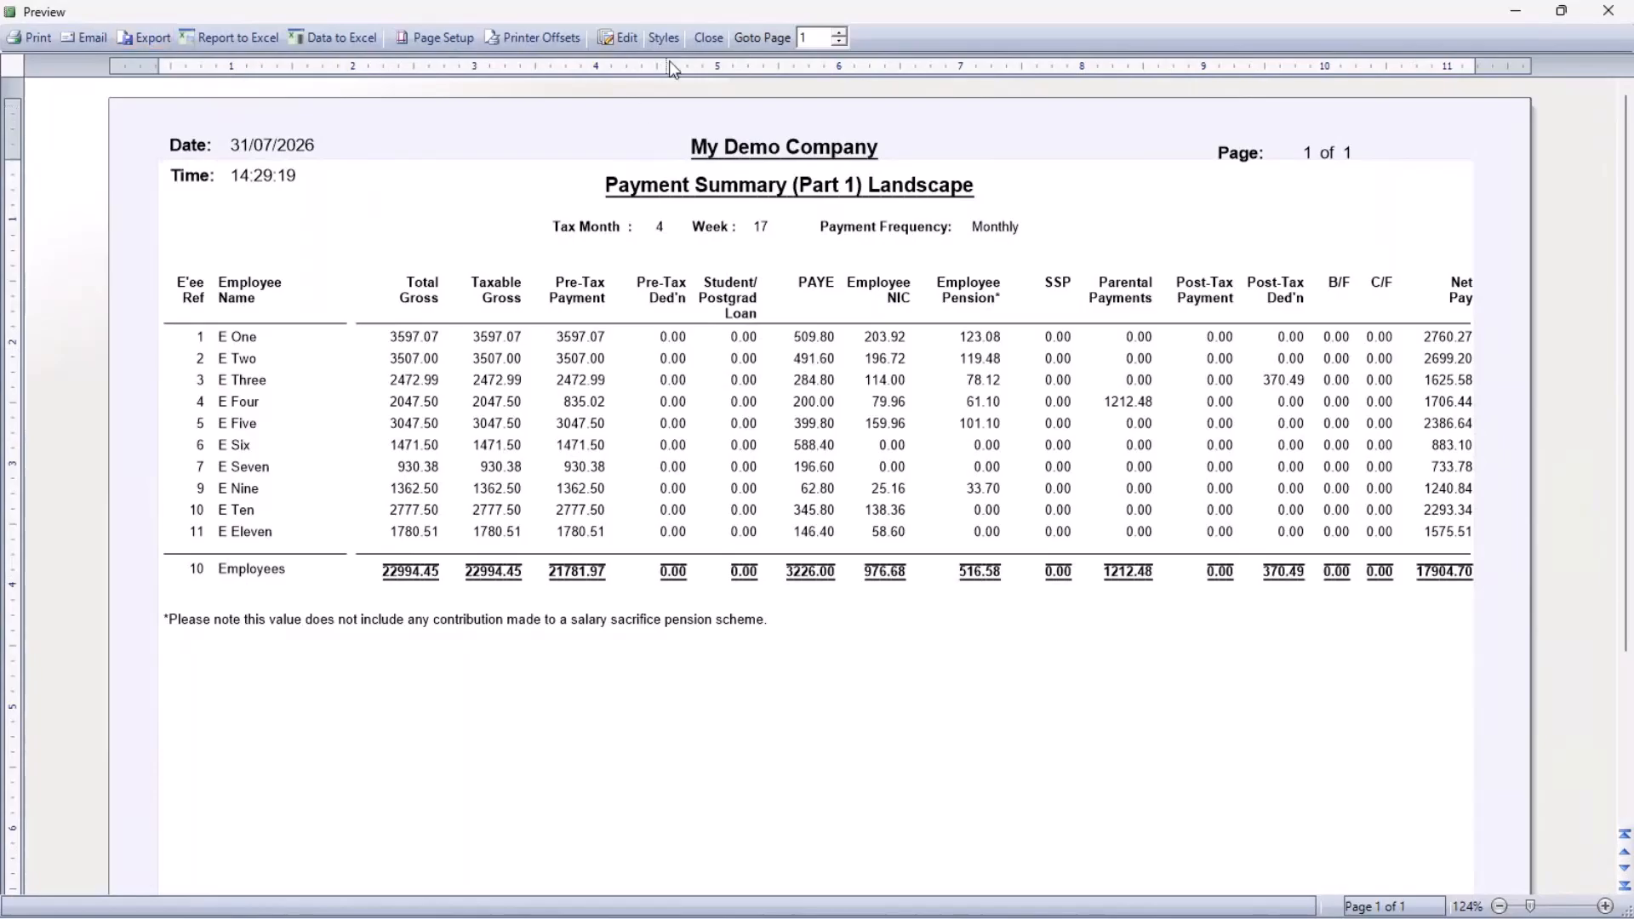
left_click(707, 41)
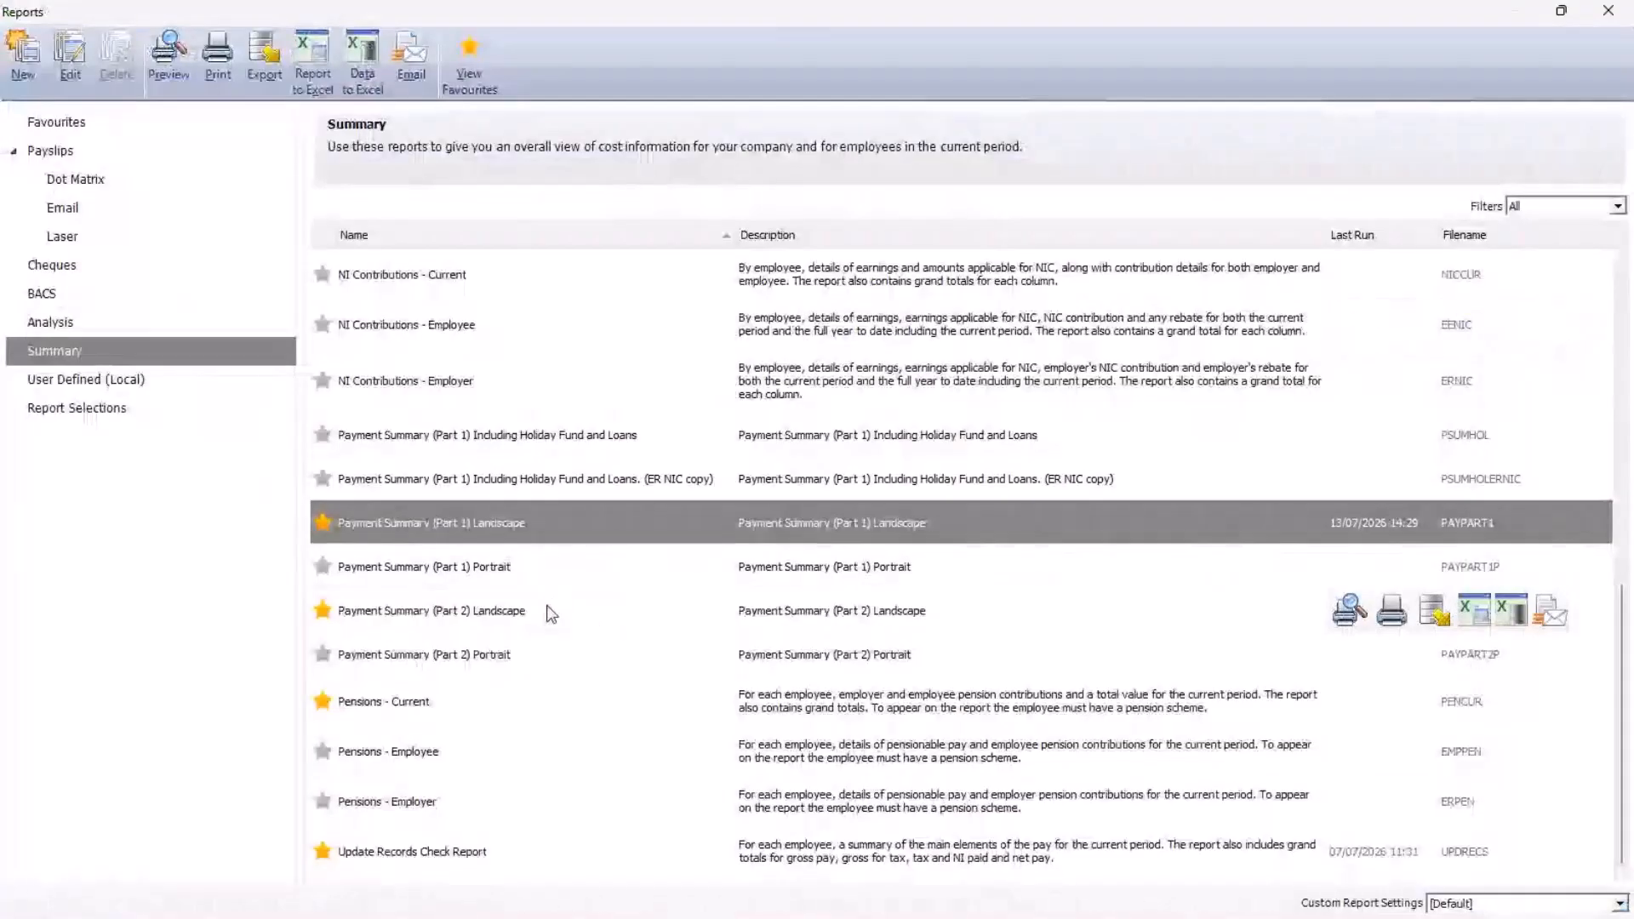
Preview the Payment Summary (Part 2) Landscape report, enlarge it to check NI, pension and tax code columns, then close the preview and the reports
left_click(545, 608)
double_click(545, 607)
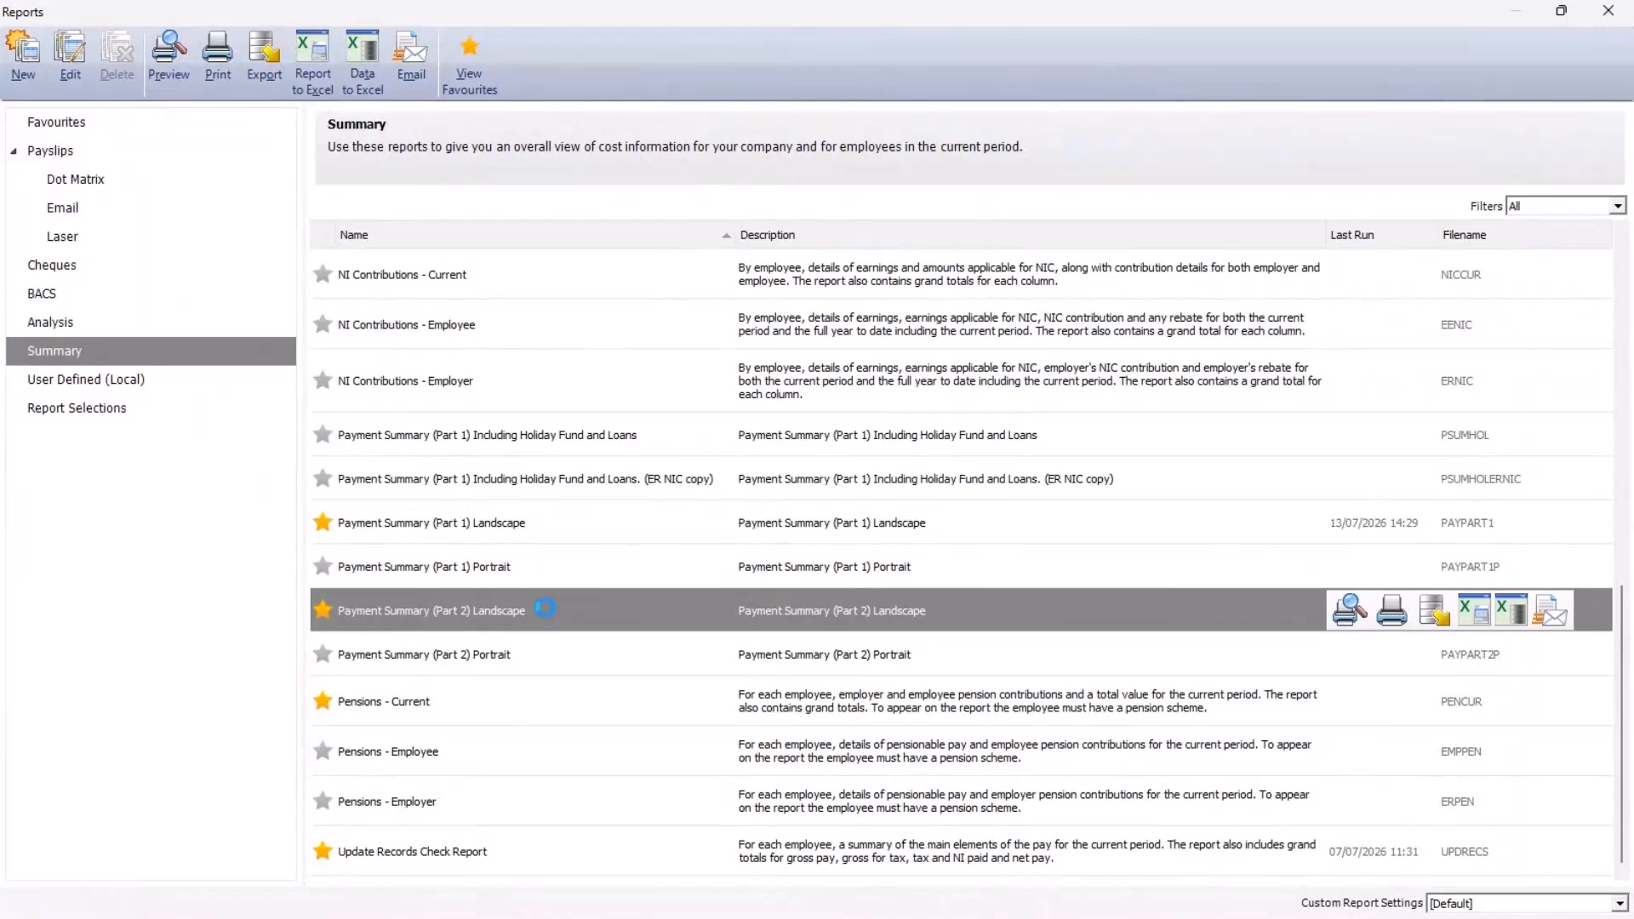
left_click(987, 547)
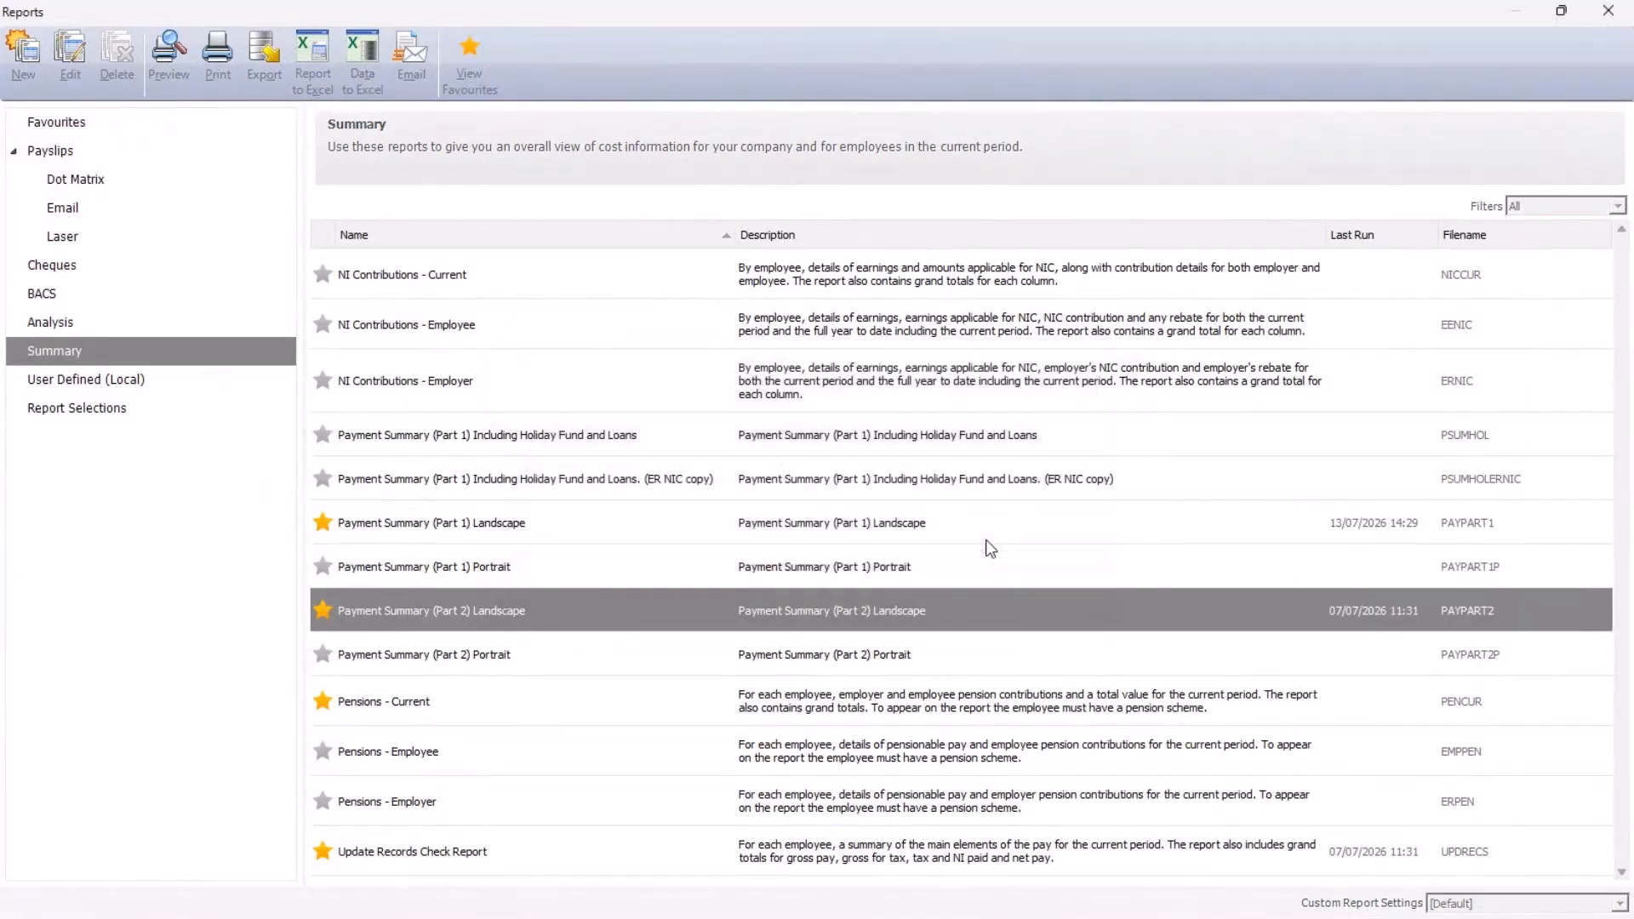
left_click(1215, 148)
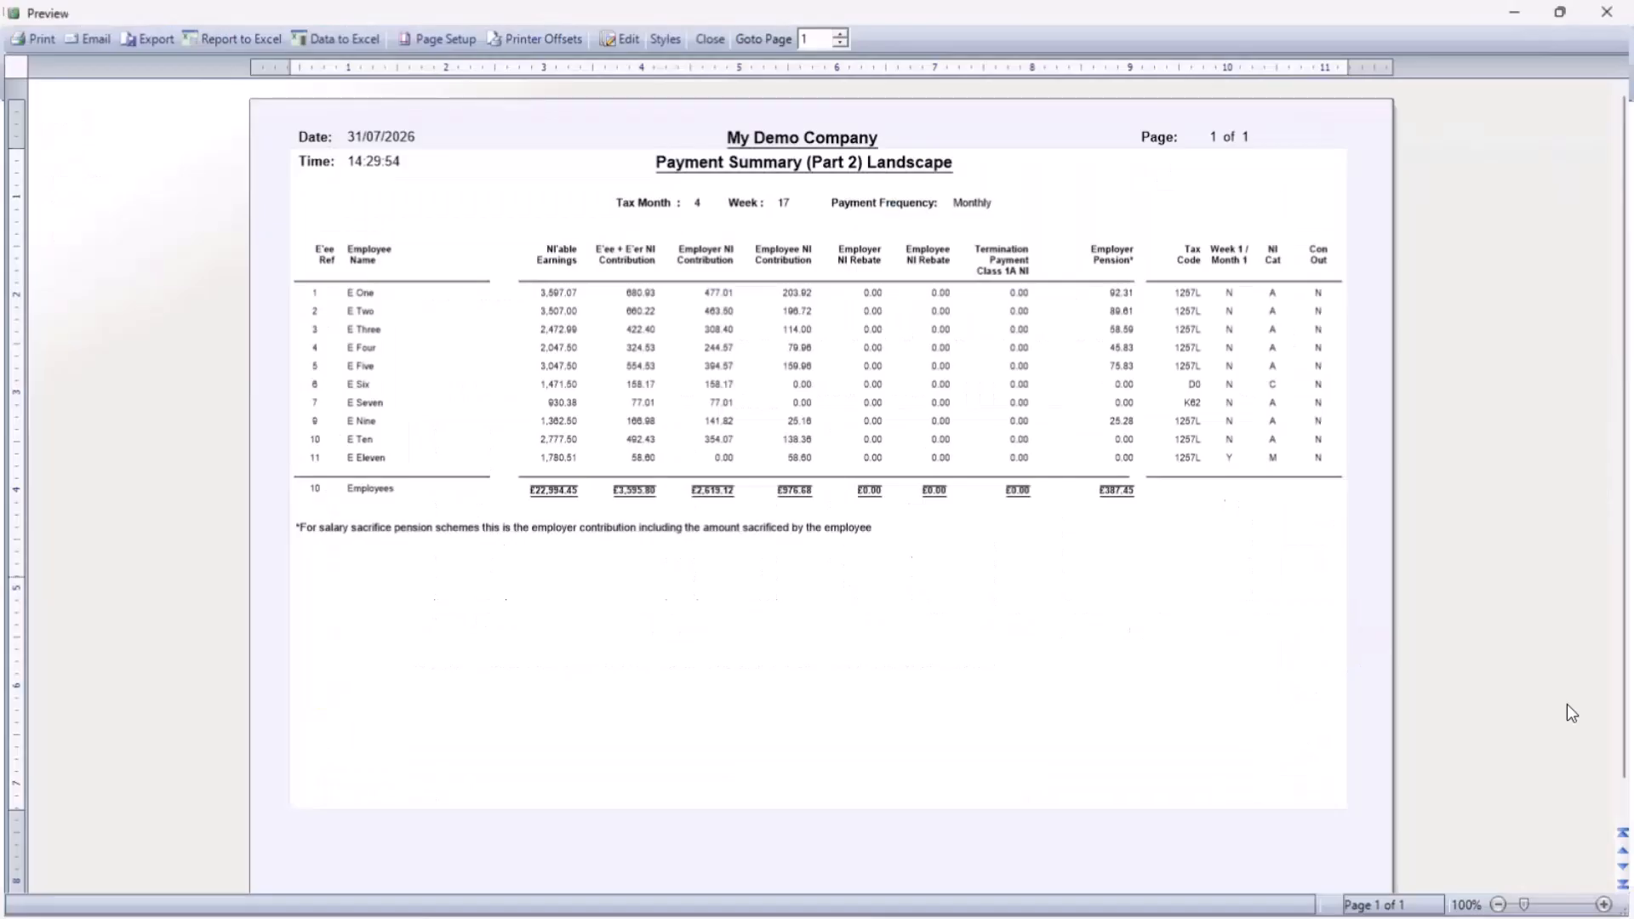
left_click(1579, 907)
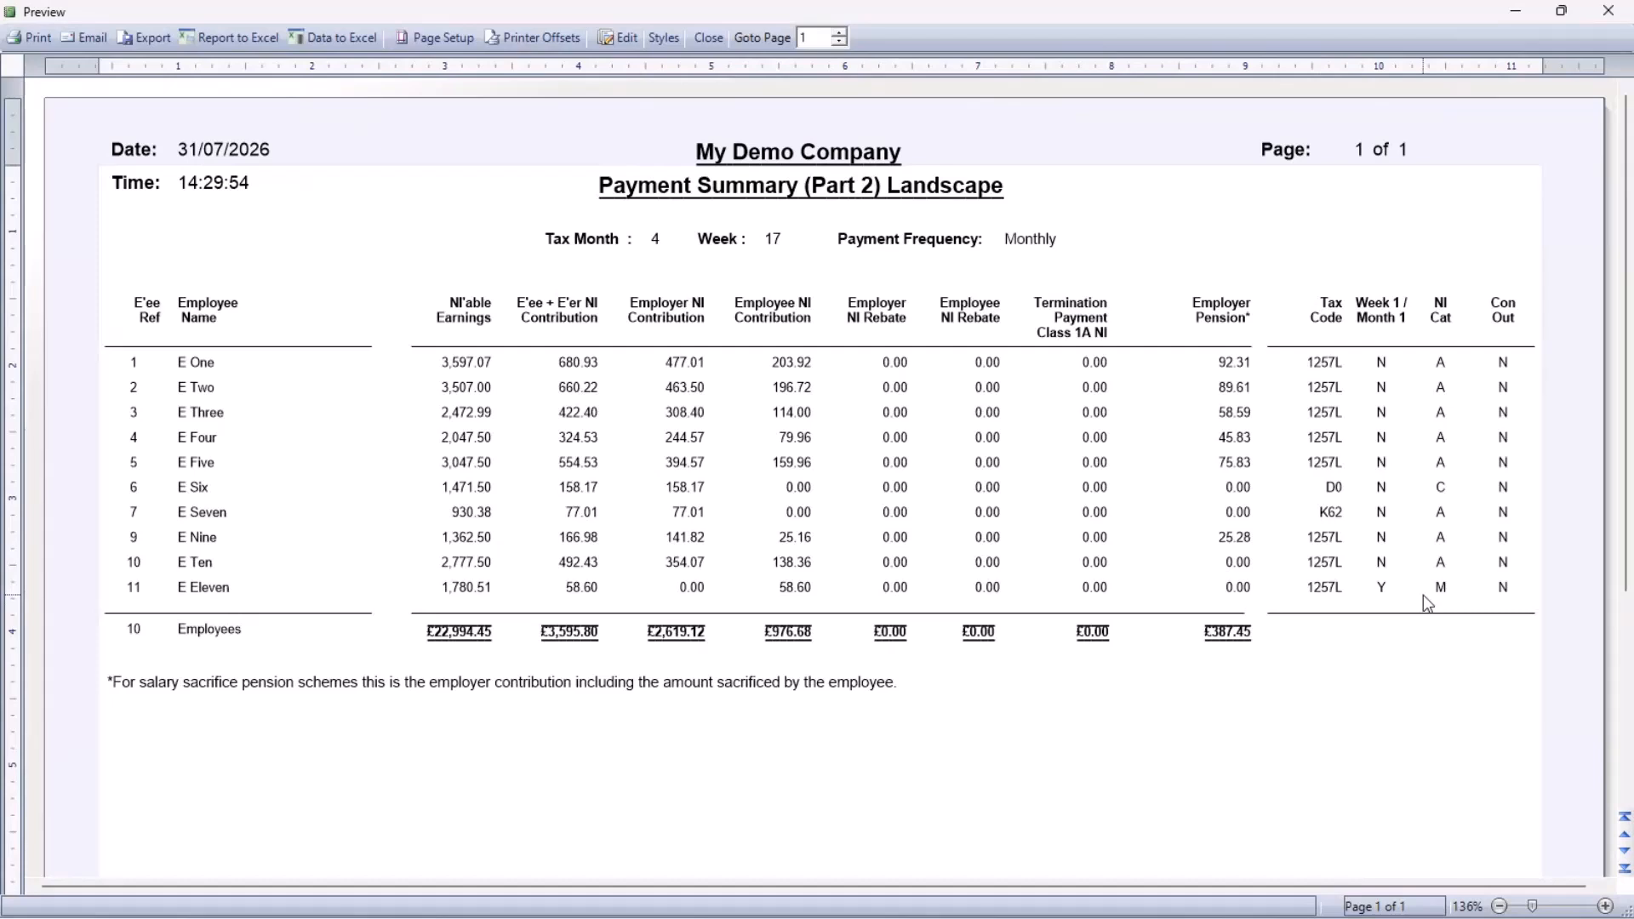
left_click(1596, 24)
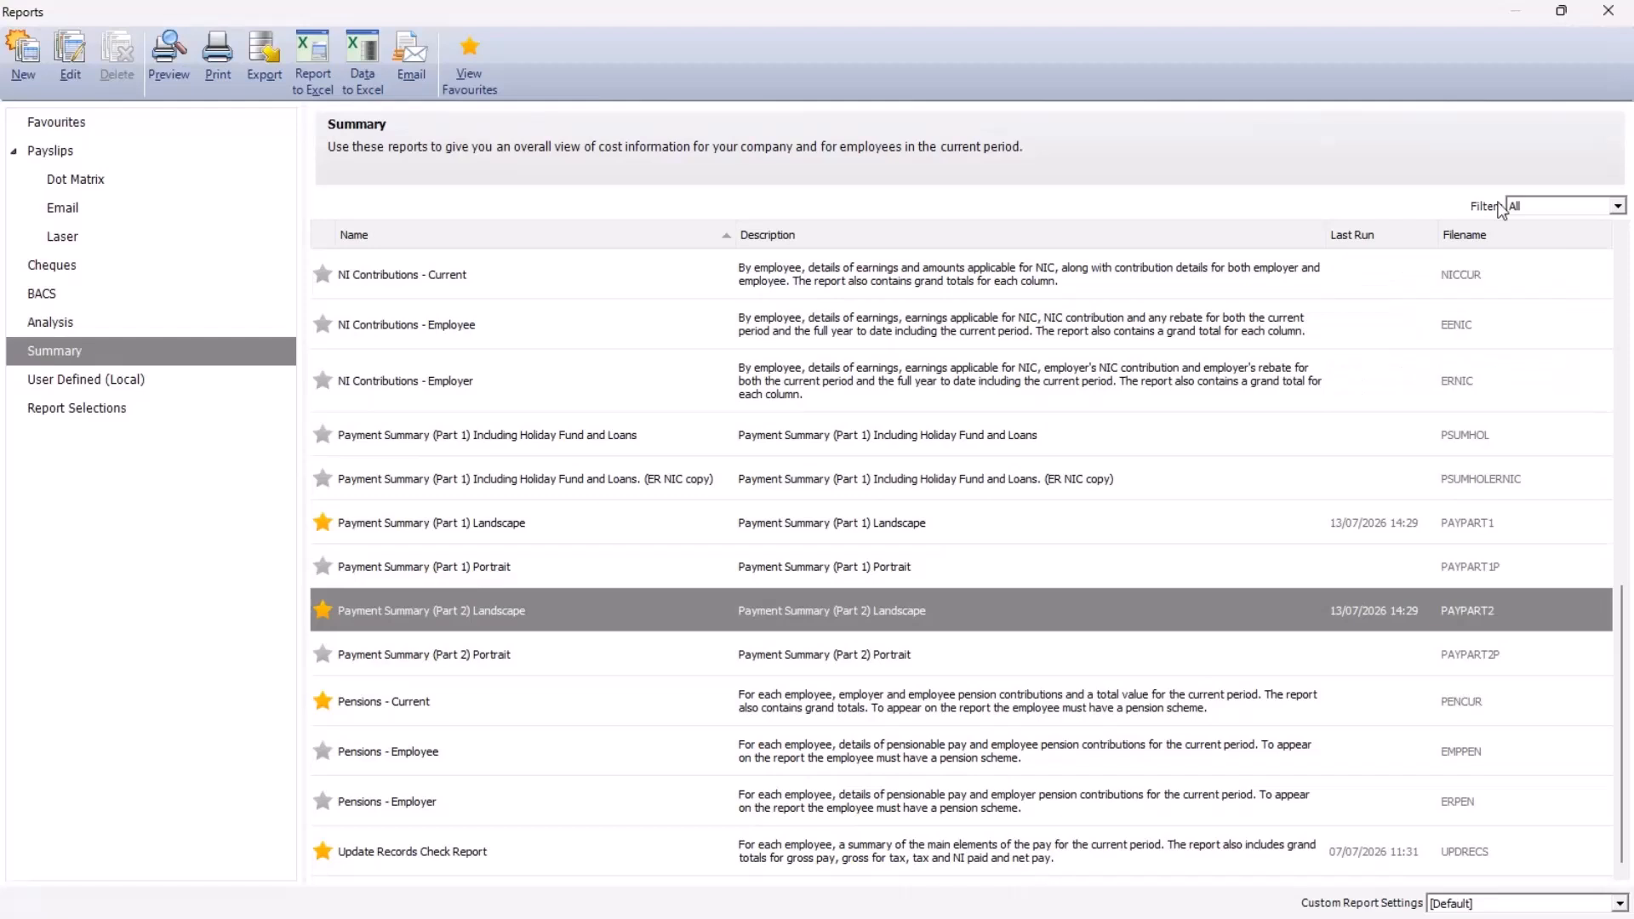
left_click(1611, 14)
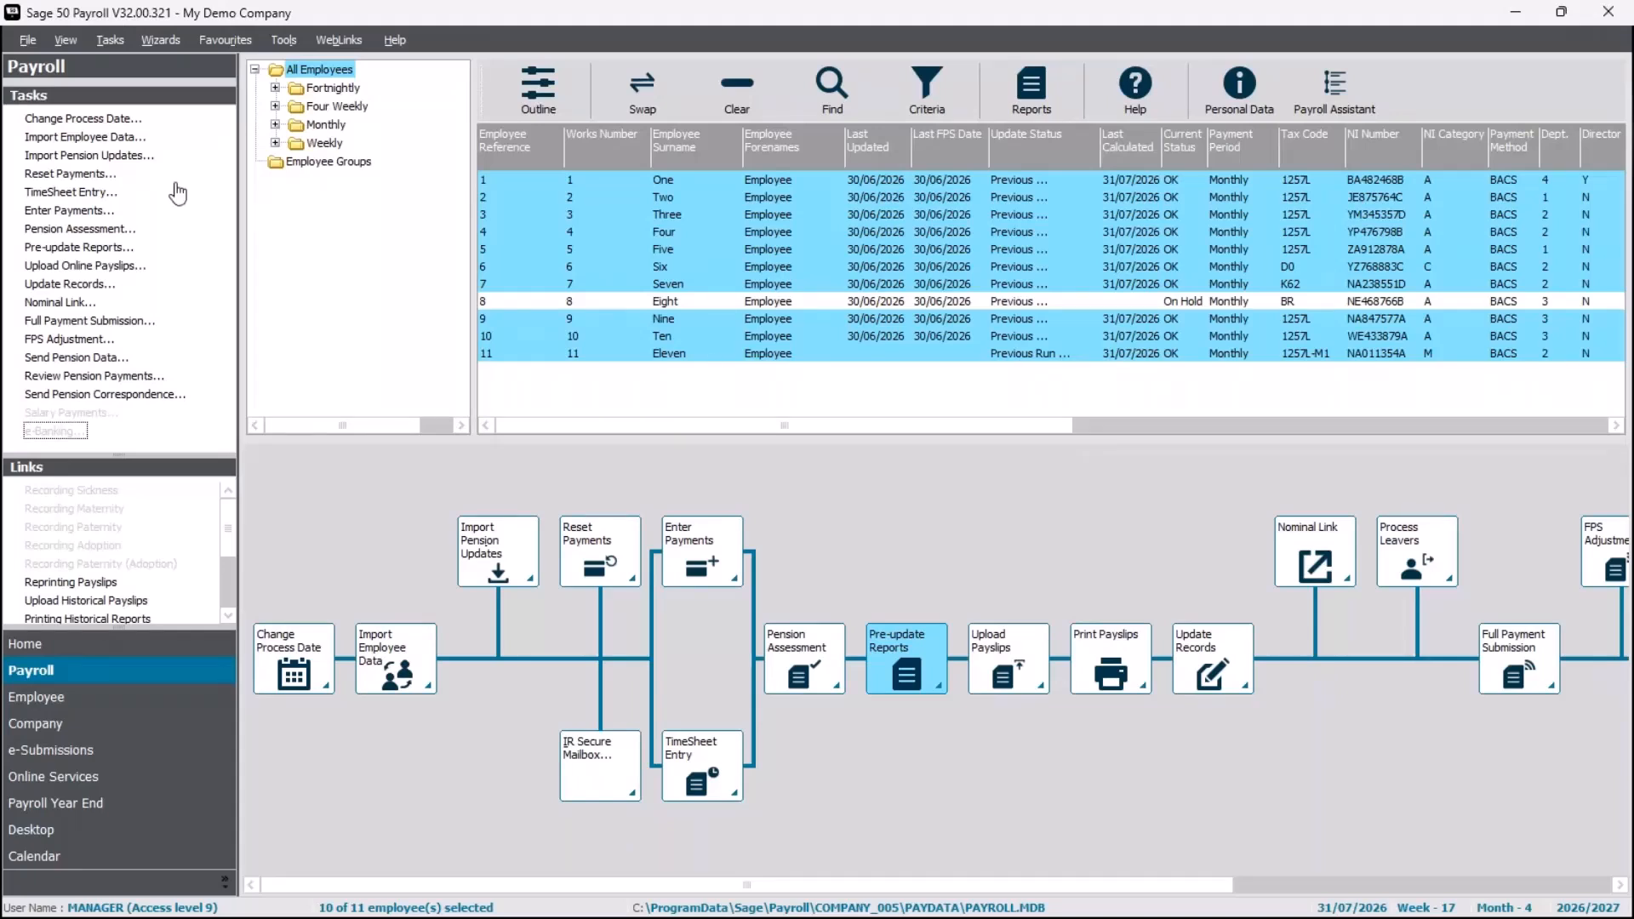
Upload the current period's online payslips, set them to publish on 29/07/2026, publish them and dismiss the confirmation
left_click(92, 269)
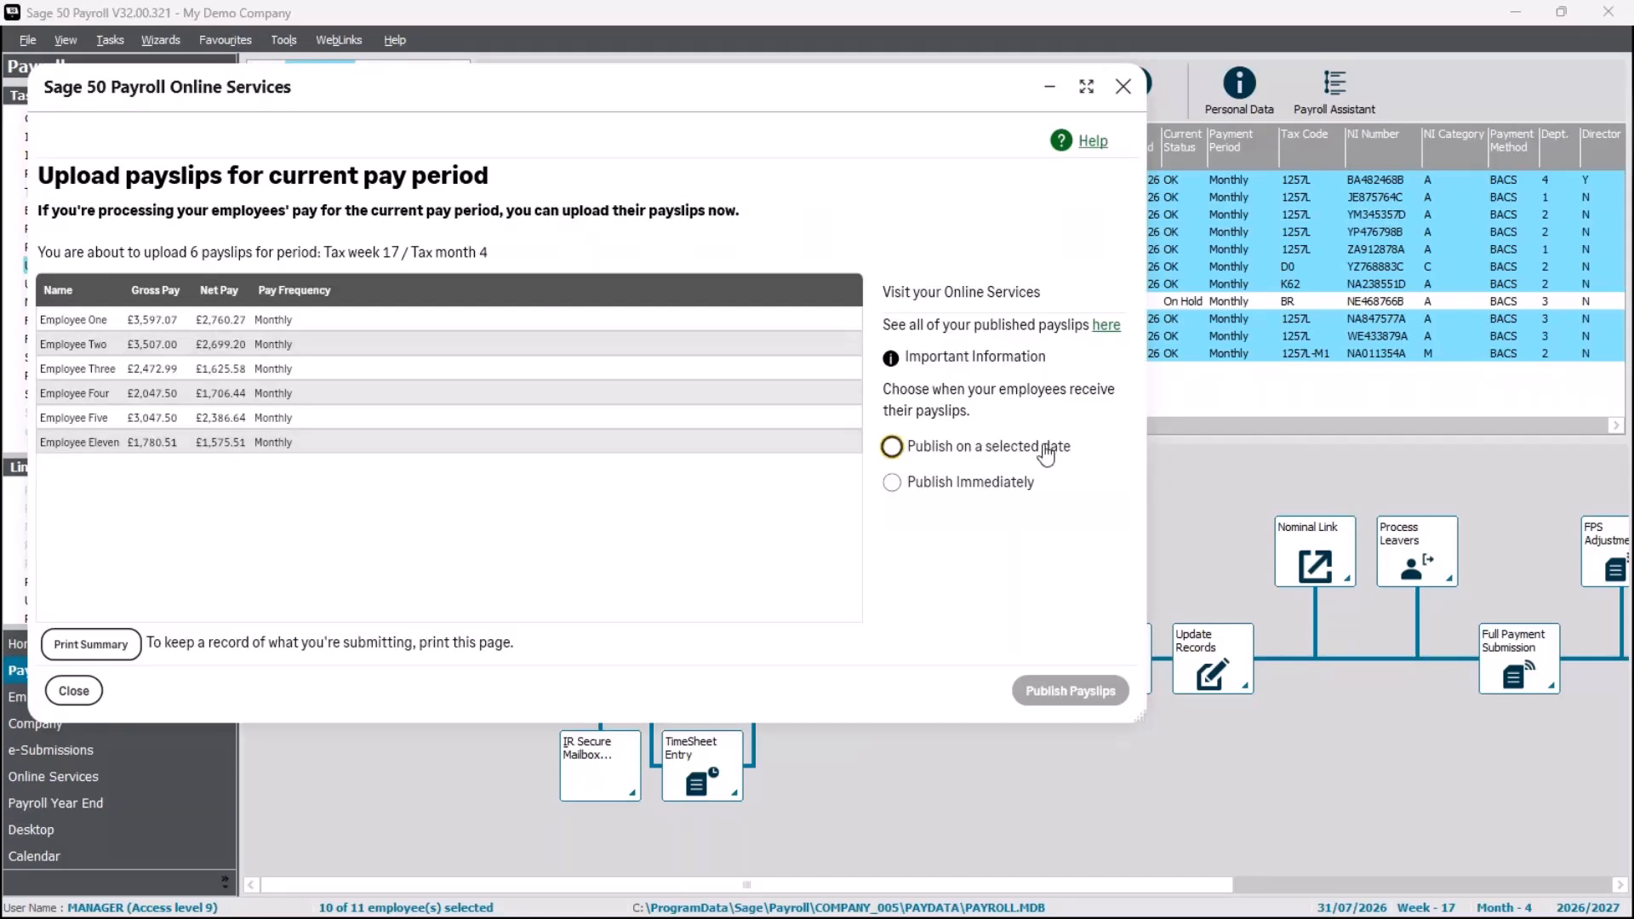
left_click(892, 447)
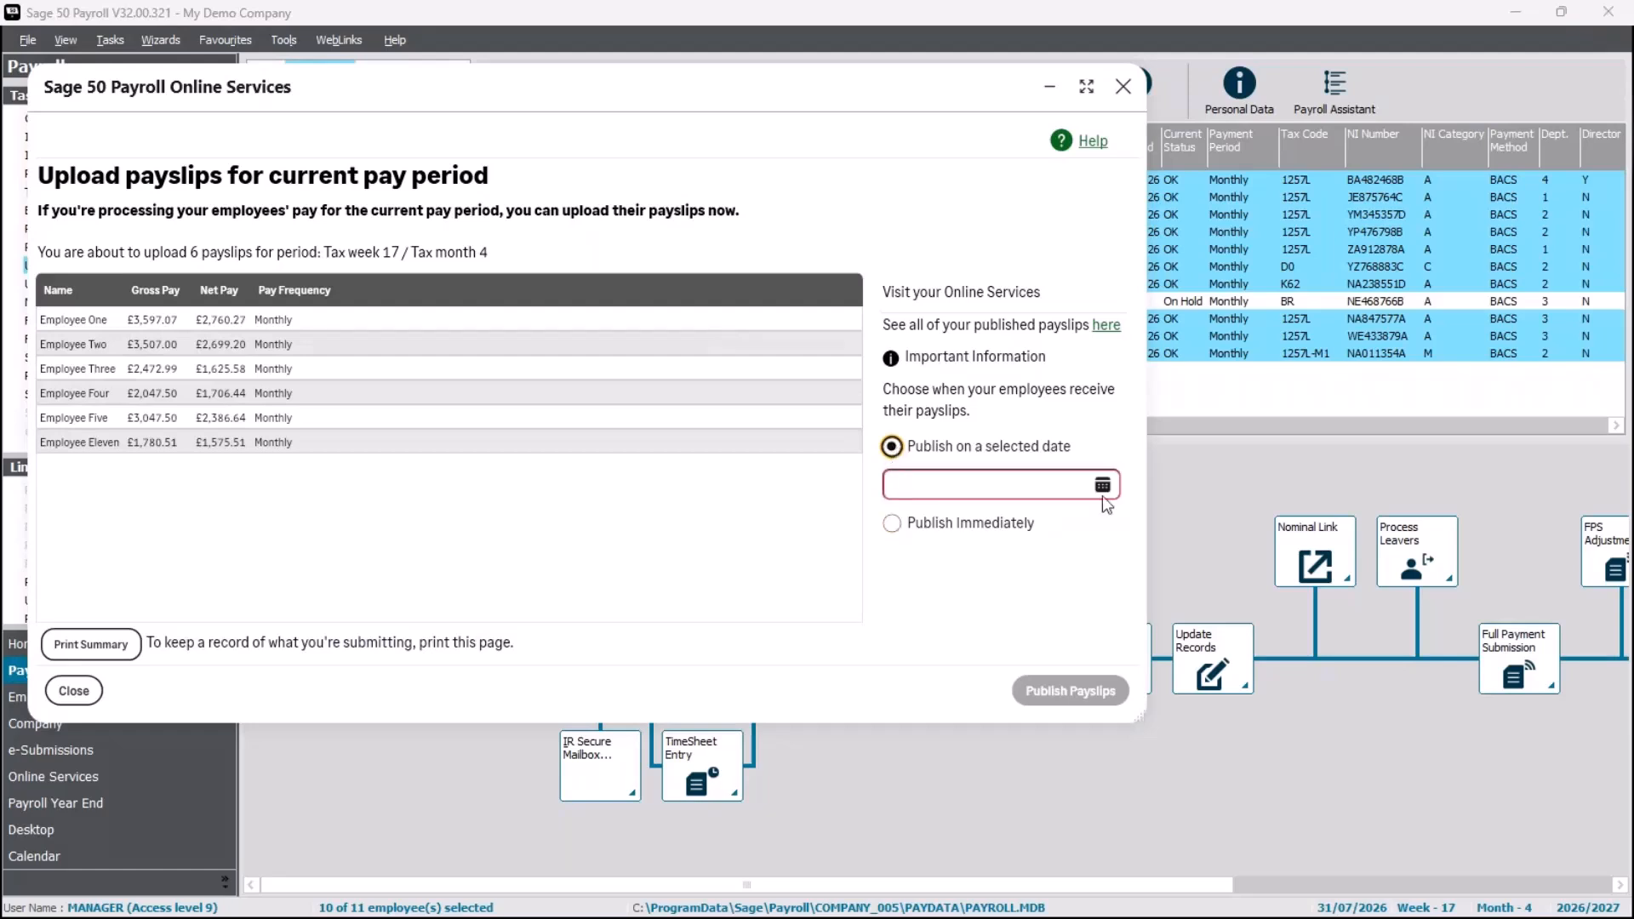
left_click(1103, 486)
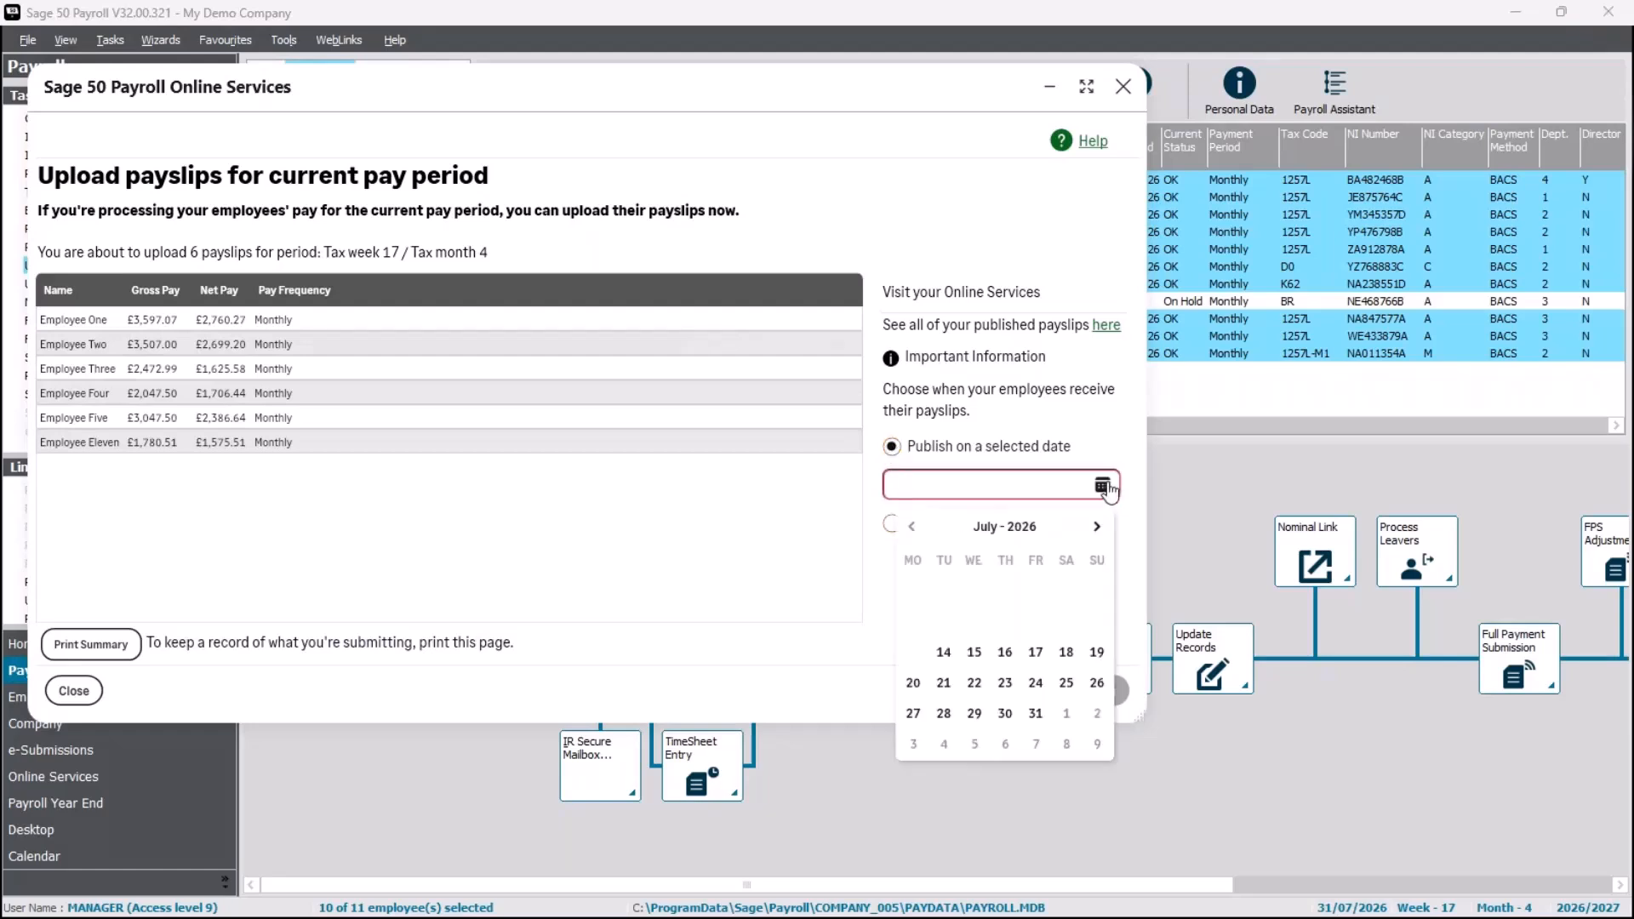
left_click(974, 714)
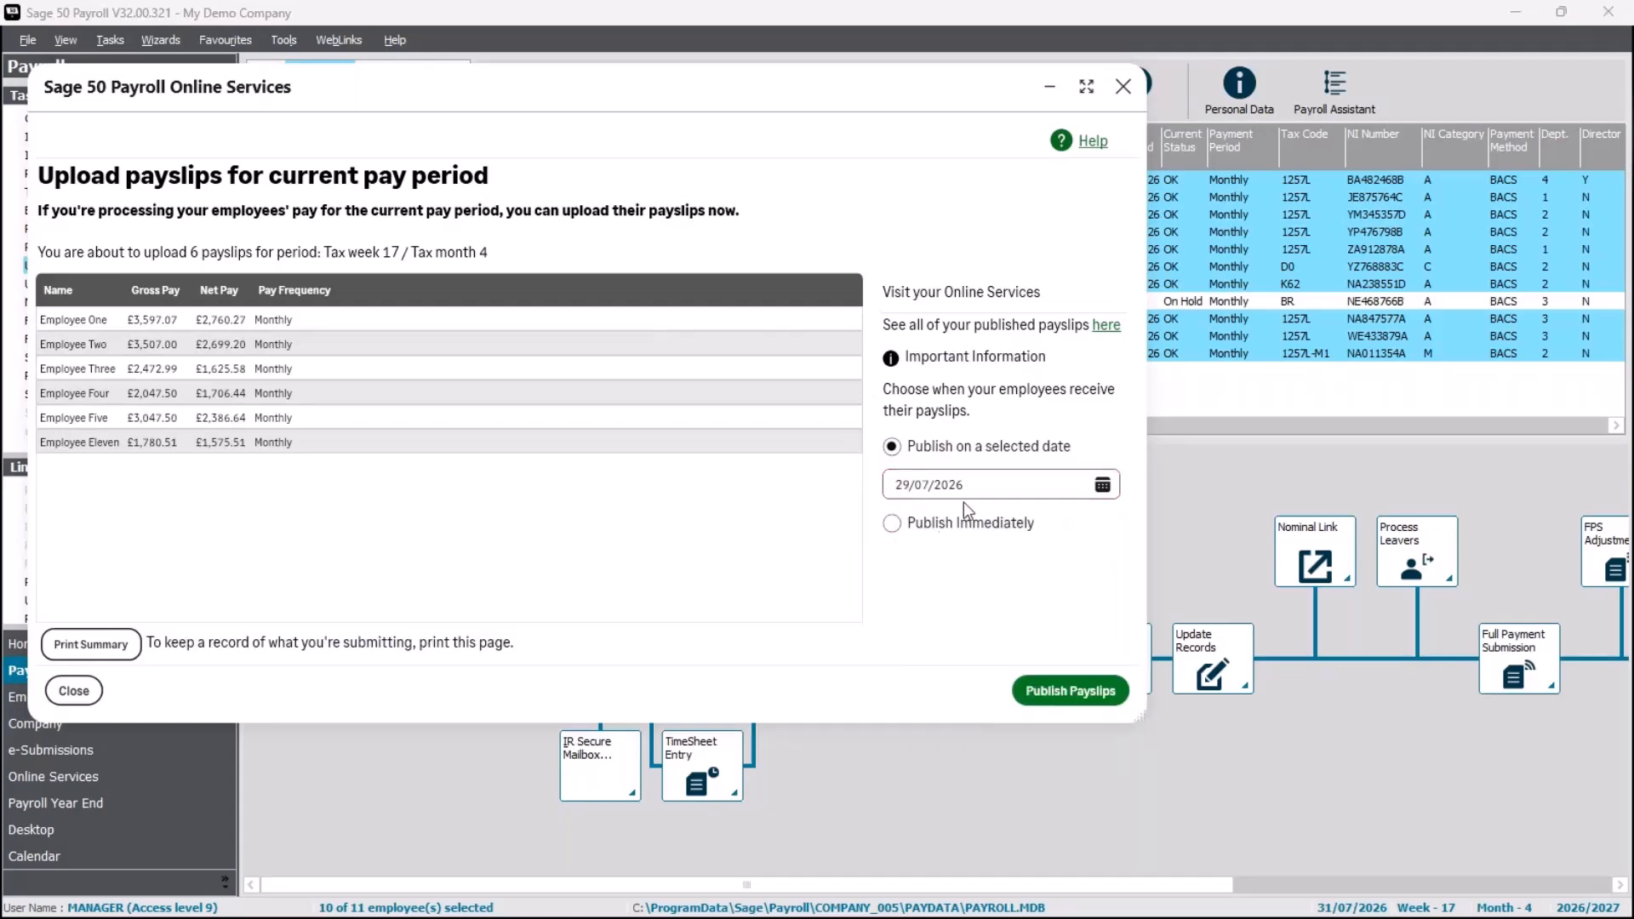
left_click(1069, 702)
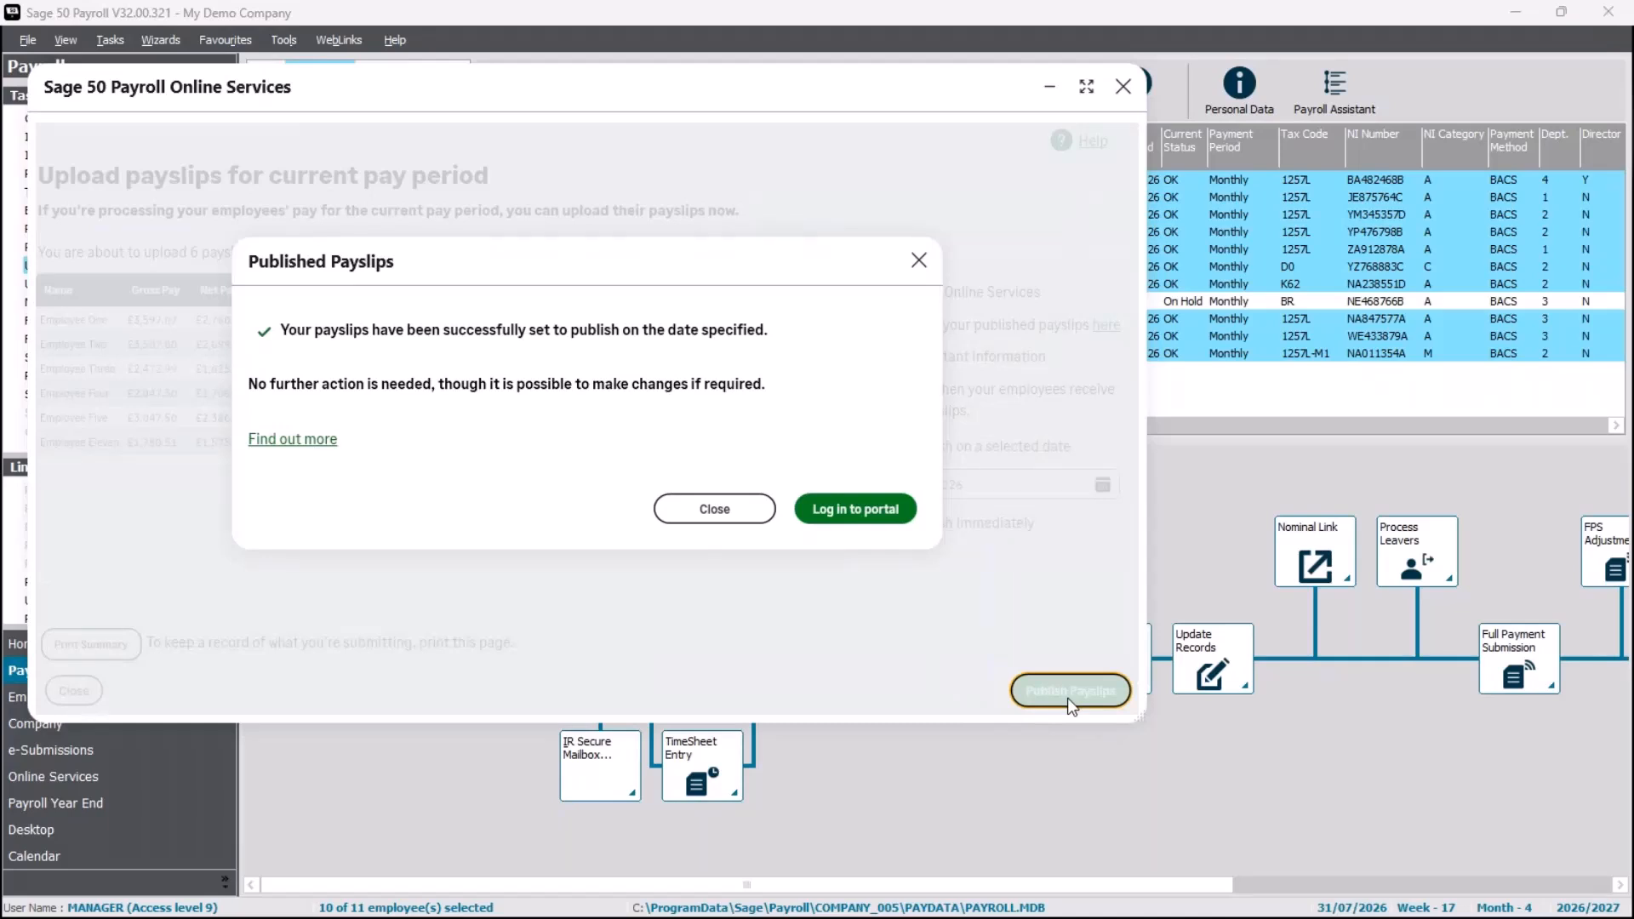
left_click(744, 509)
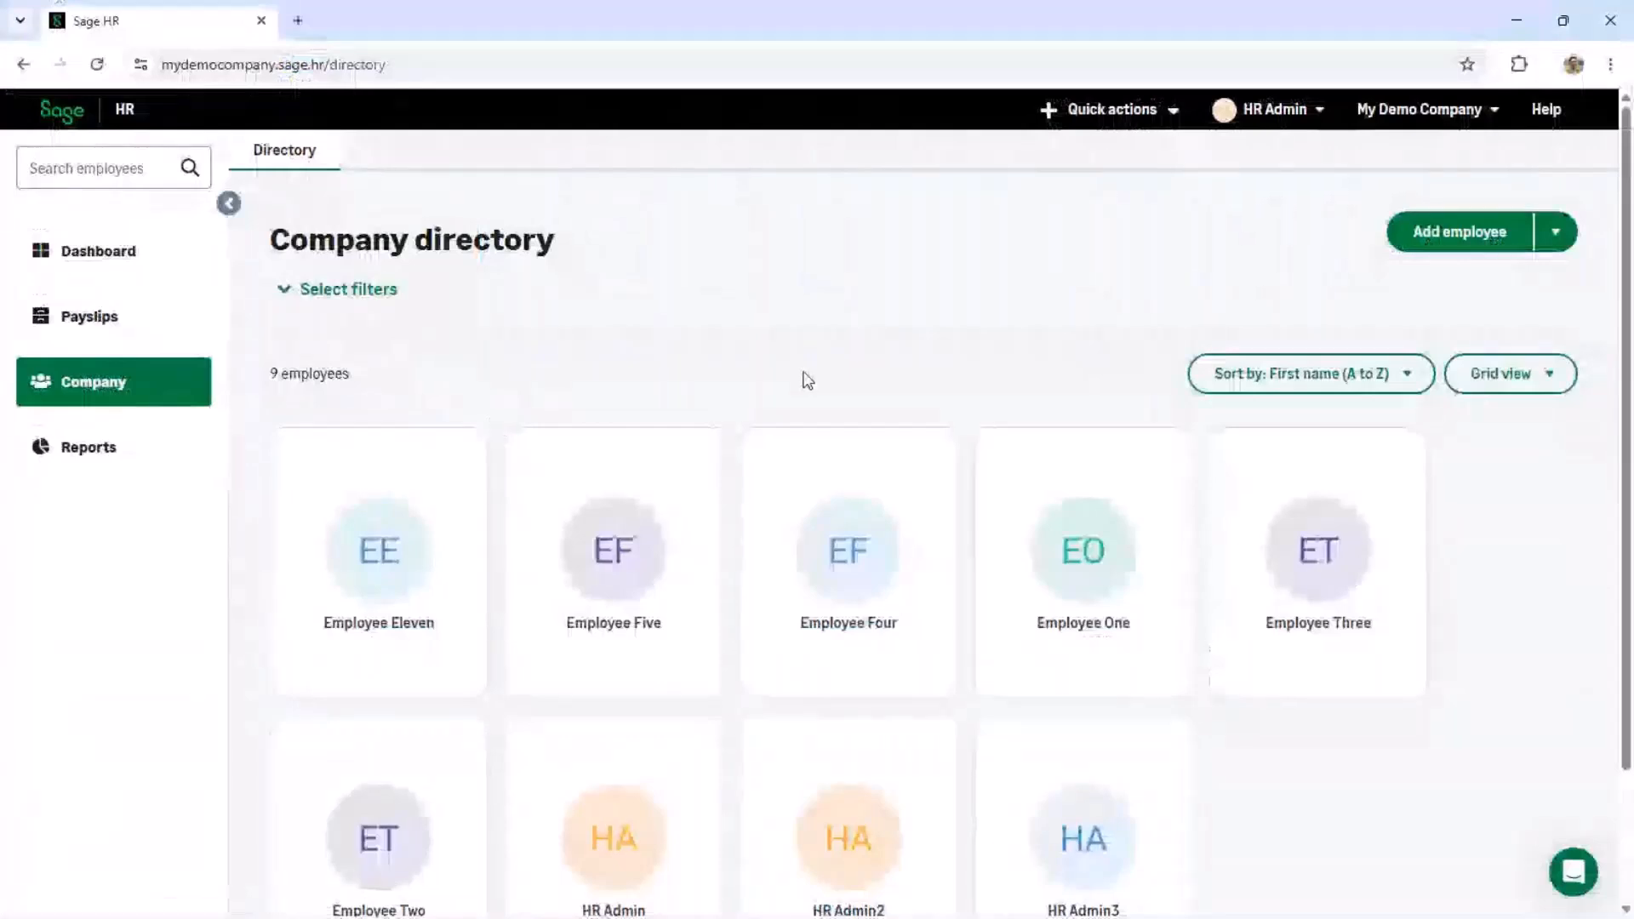
Switch to the Sage HR portal, open employee 1's record from the company directory and browse the employee's payslips
scroll(807, 379, "down", 2)
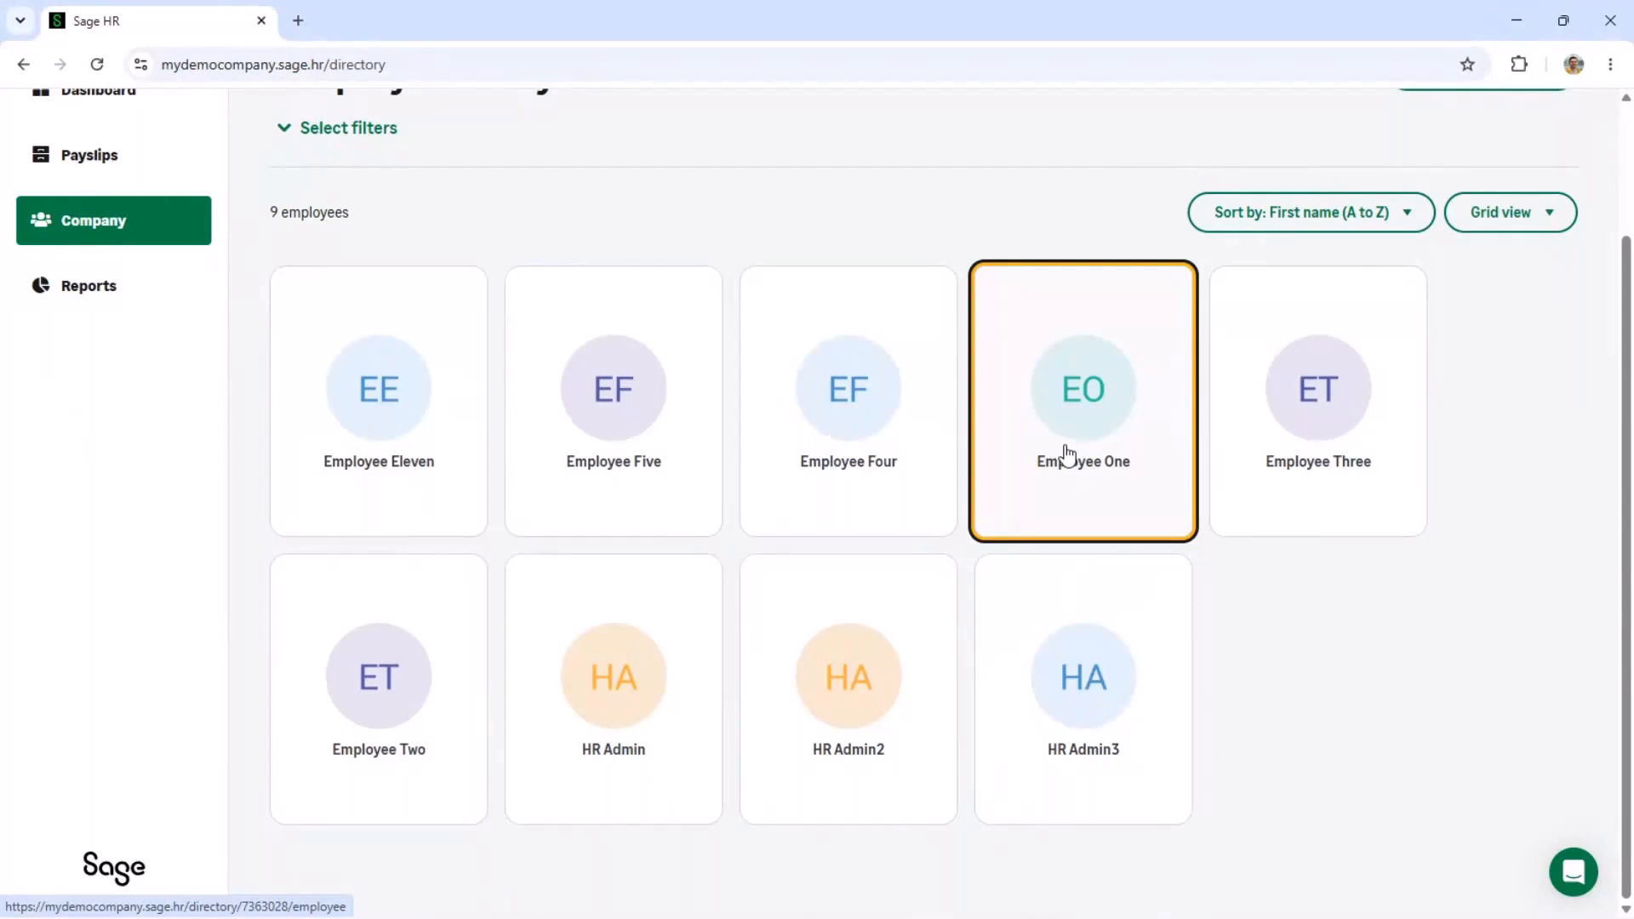
left_click(1068, 455)
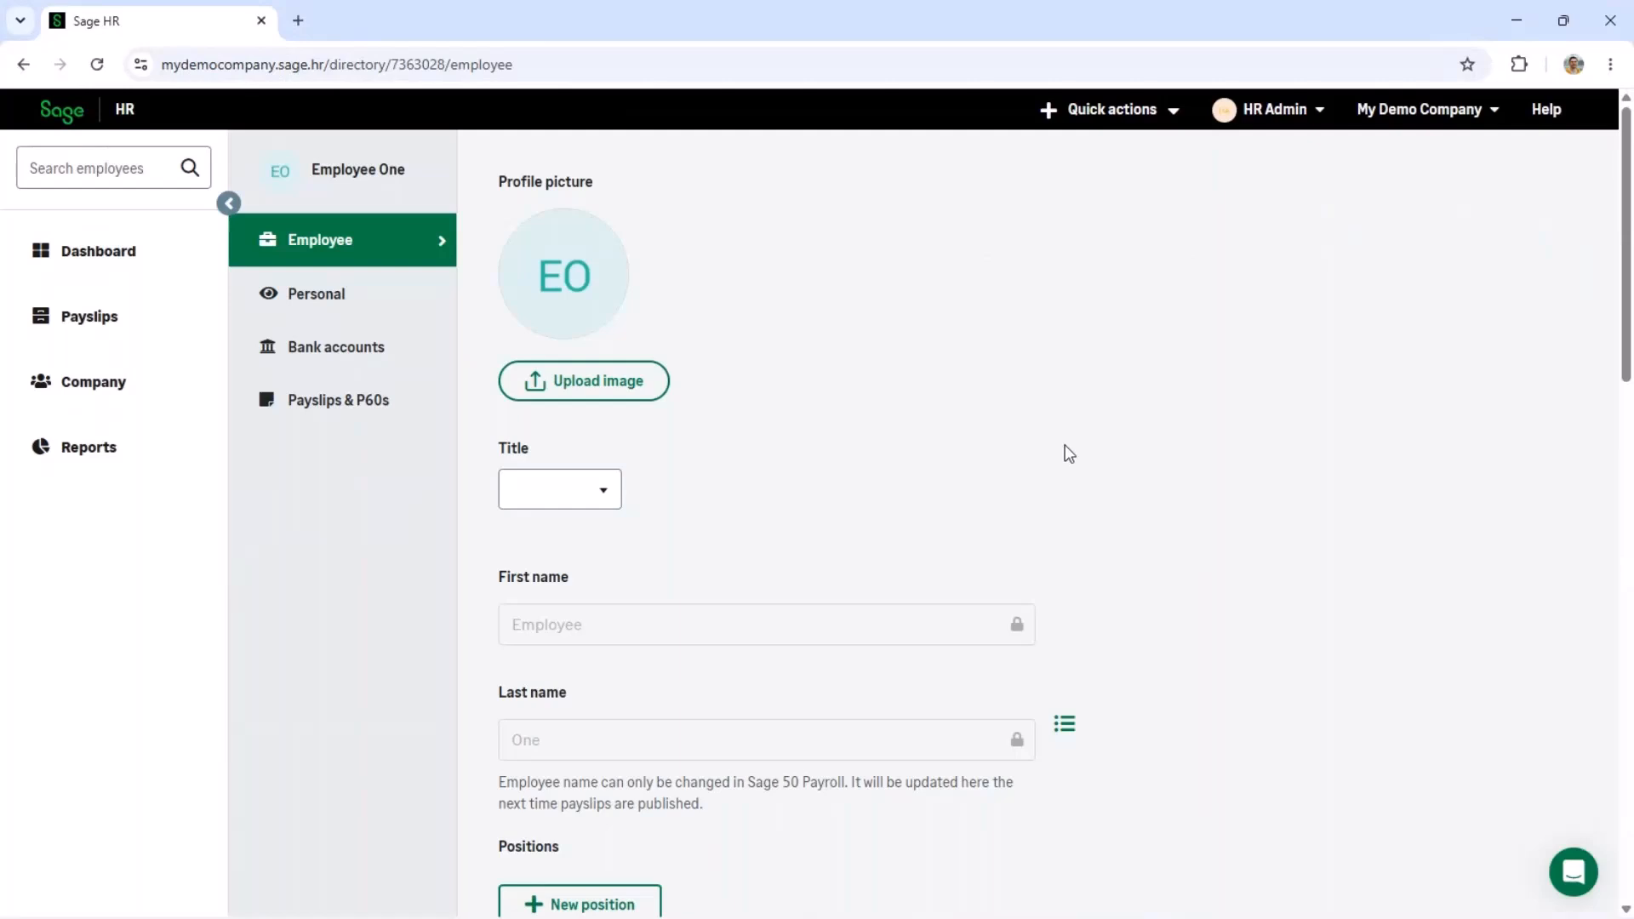
left_click(346, 420)
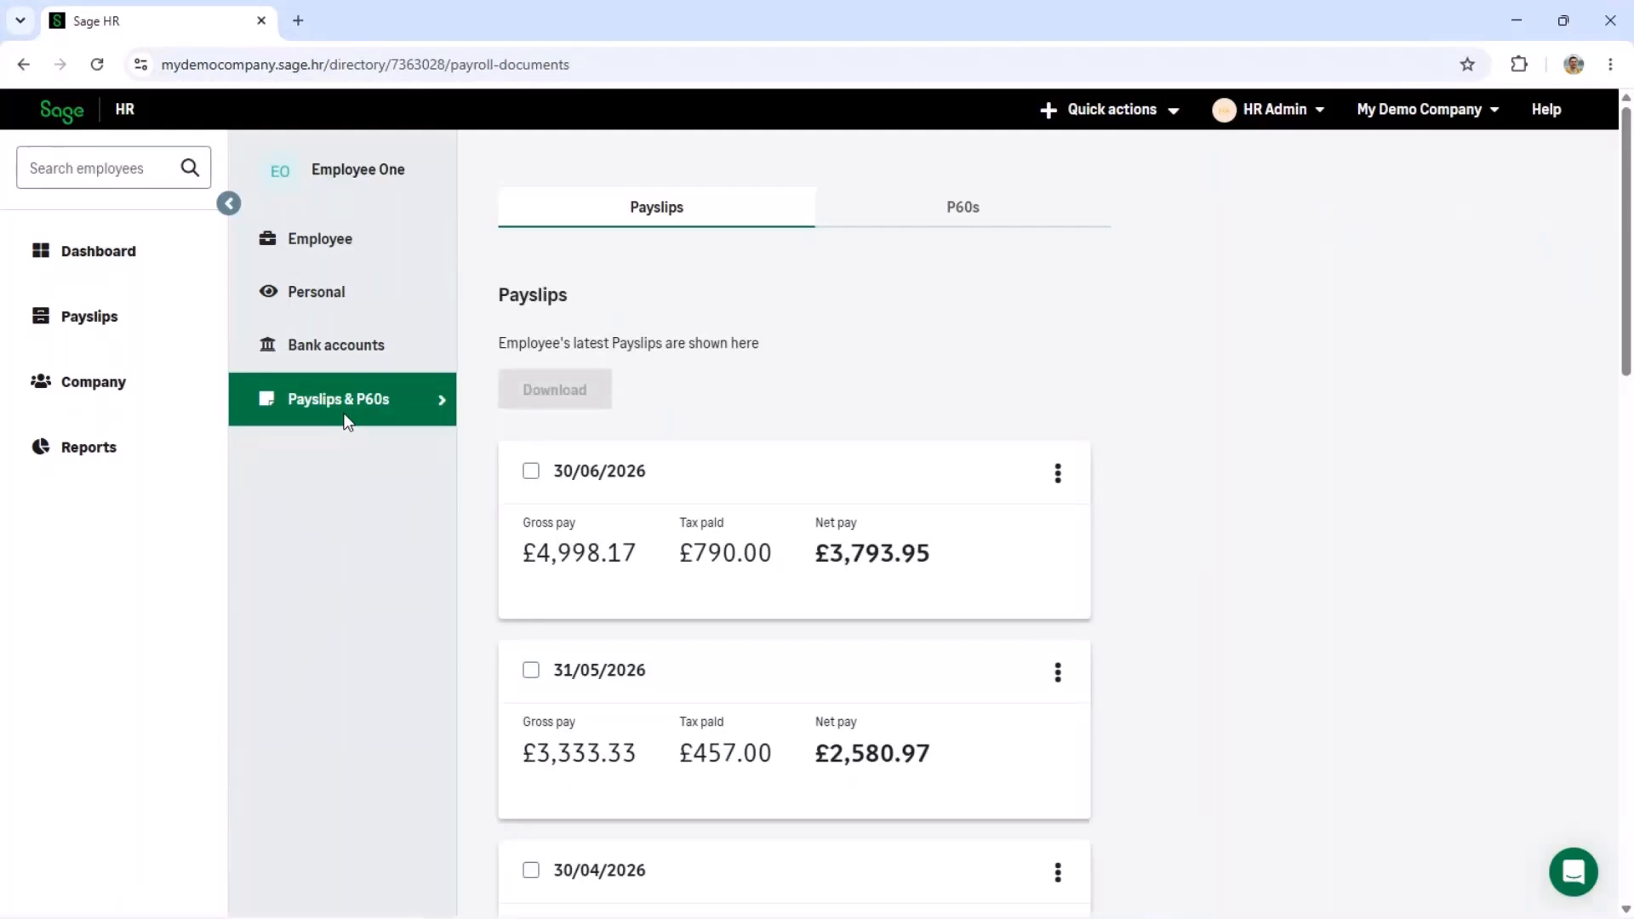
scroll(809, 537, "down", 2)
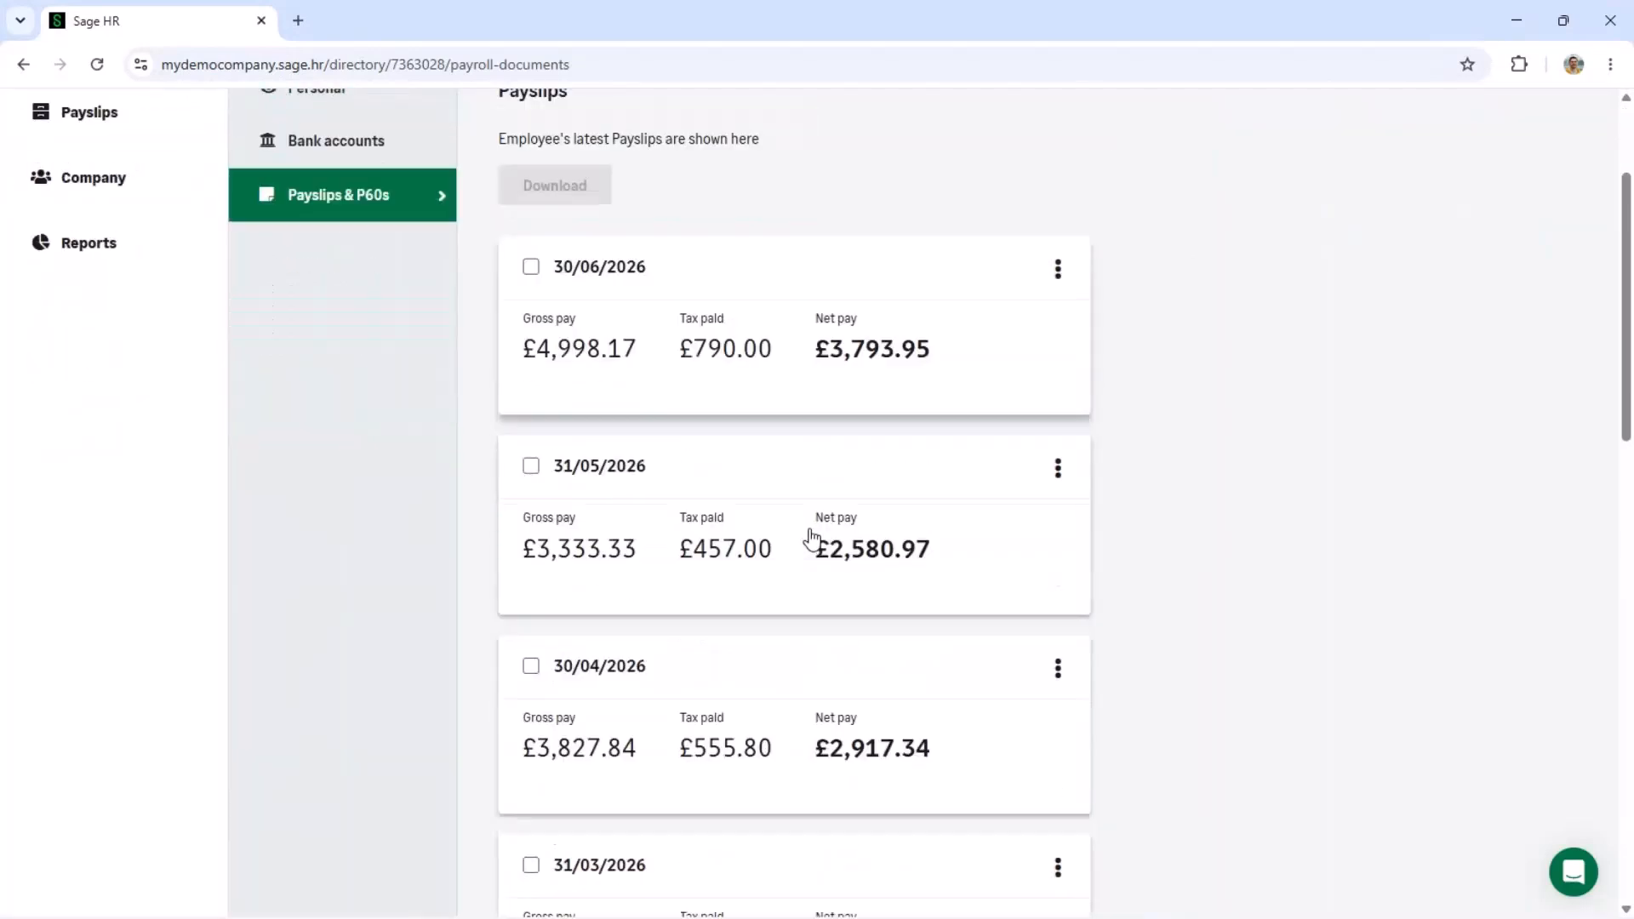
scroll(810, 539, "down", 2)
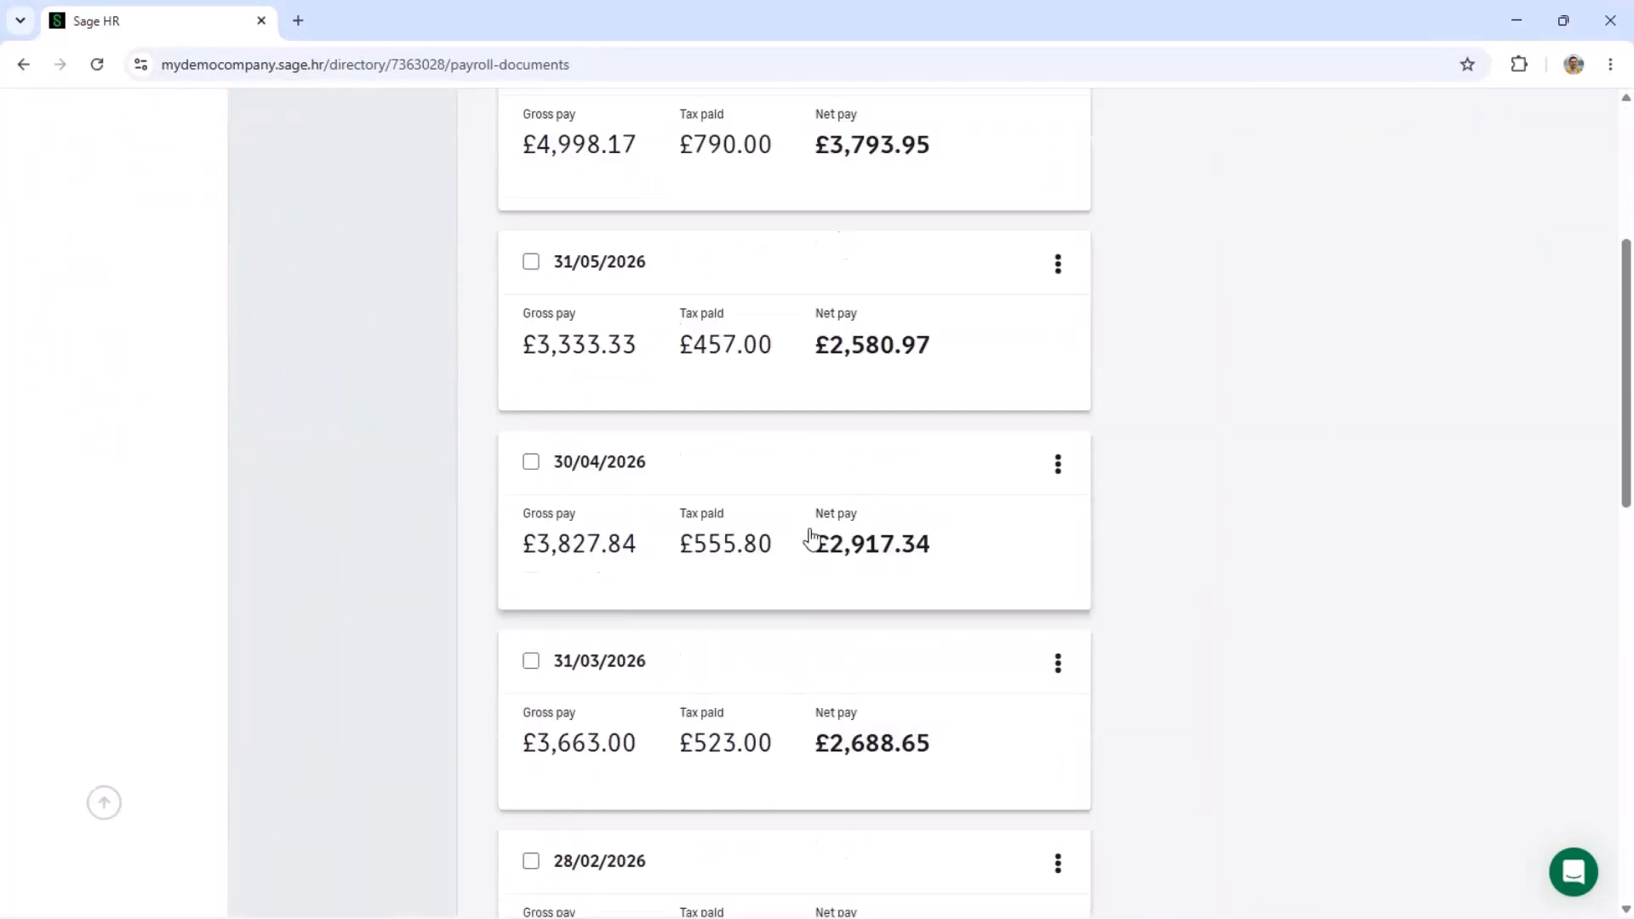
scroll(809, 536, "up", 2)
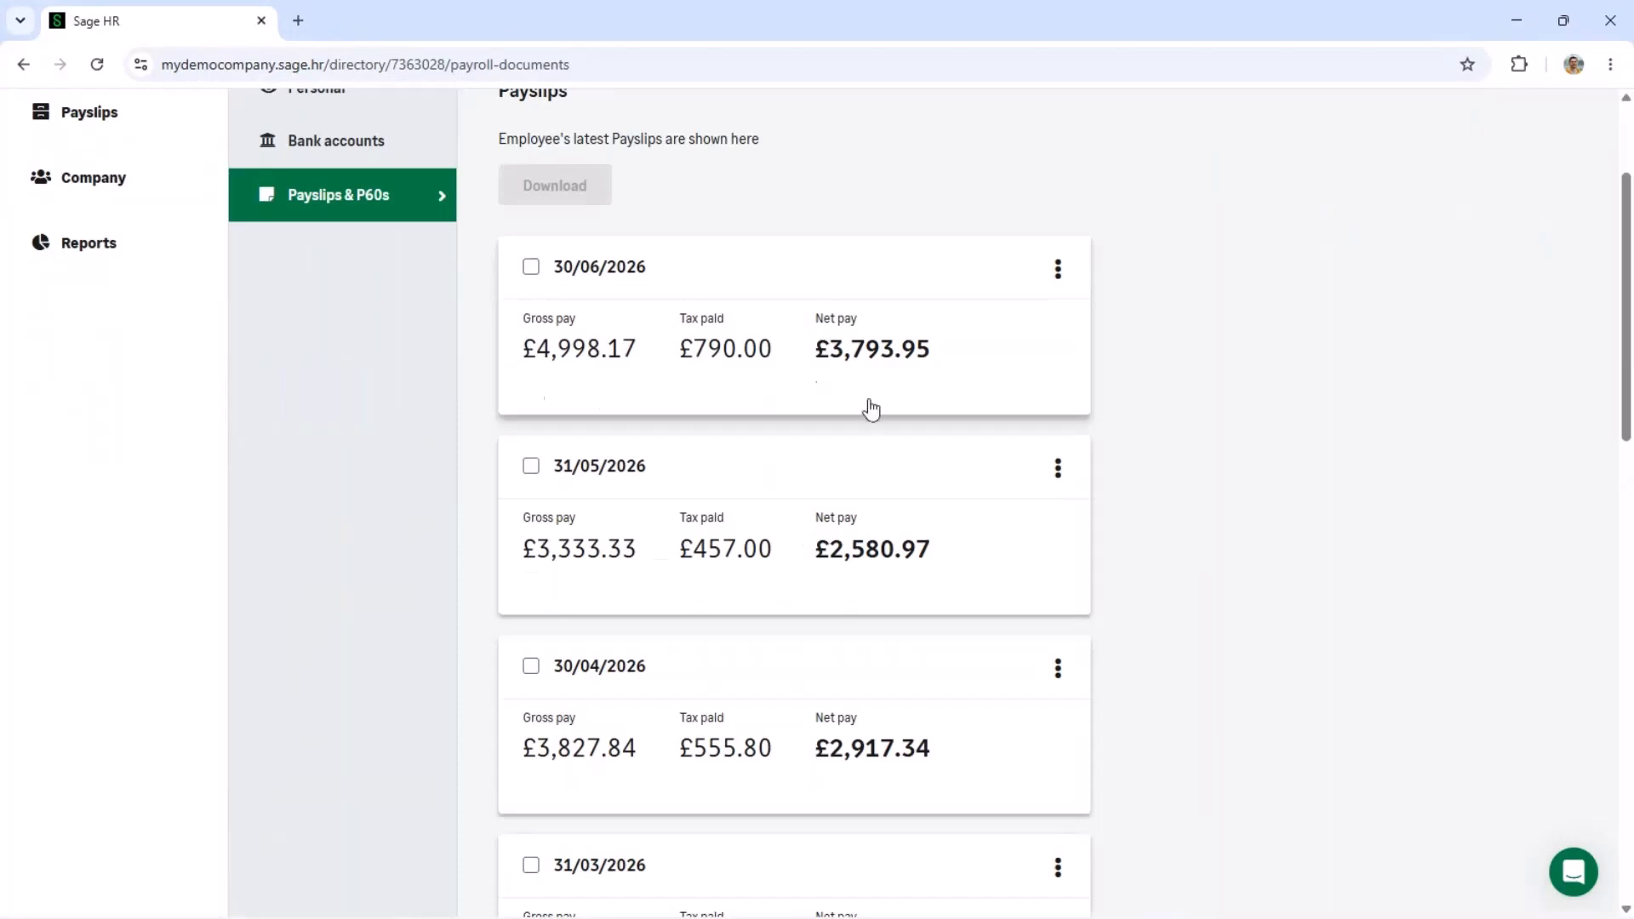
scroll(867, 409, "up", 1)
View employee 1's payslip dated 30/06/2026, examine its payments, deductions and year-to-date figures, then close it
left_click(1070, 371)
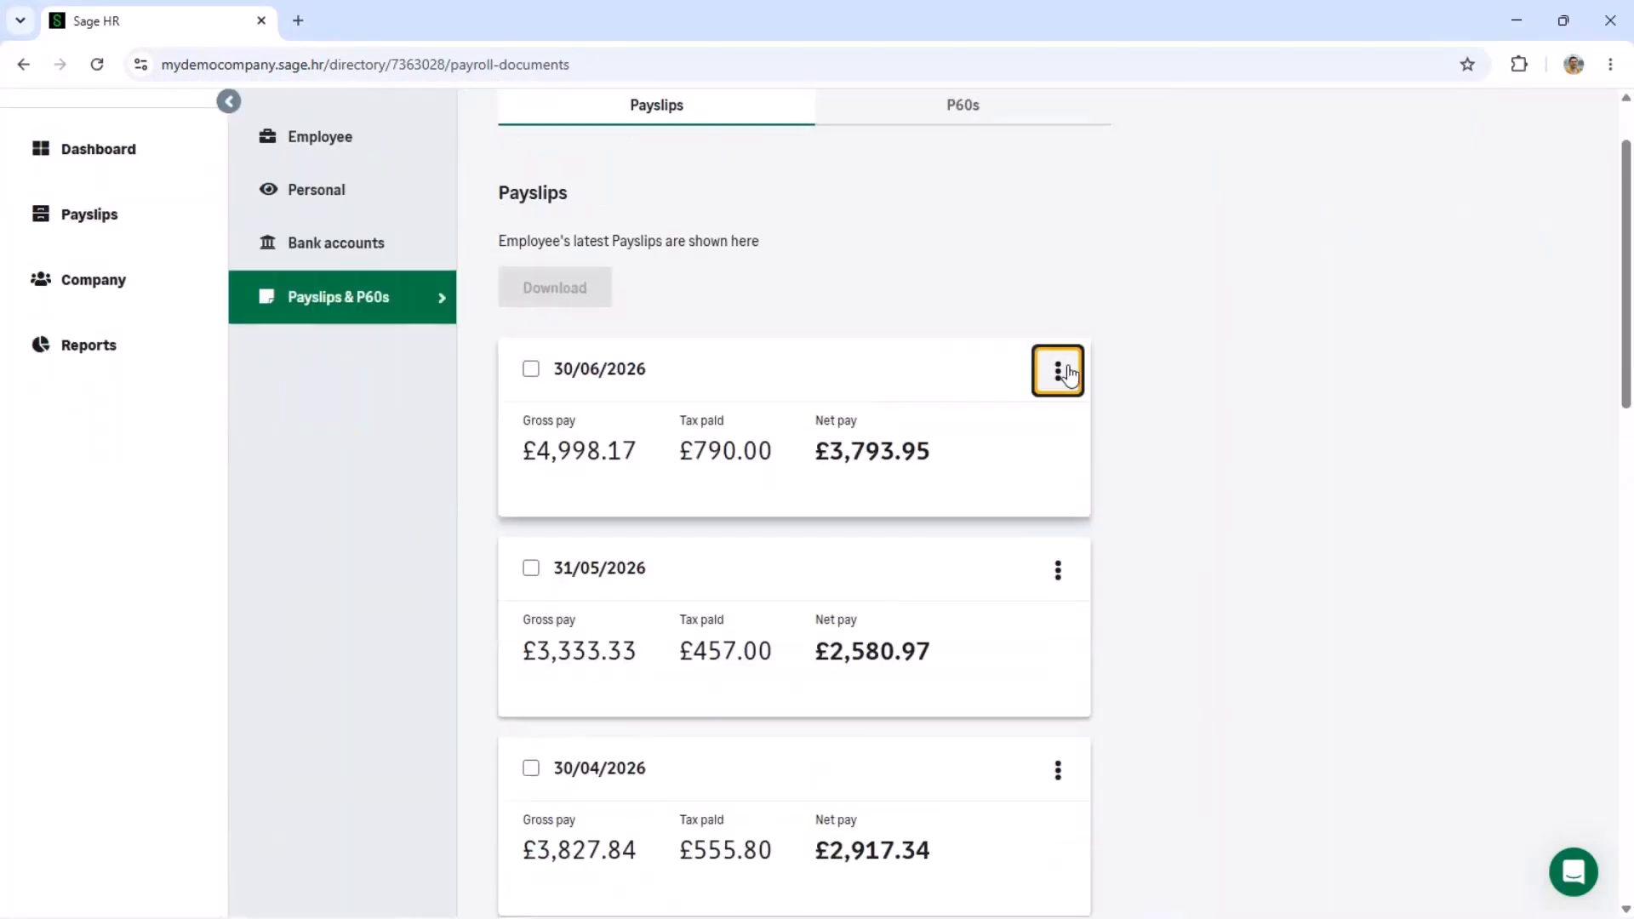
left_click(1019, 419)
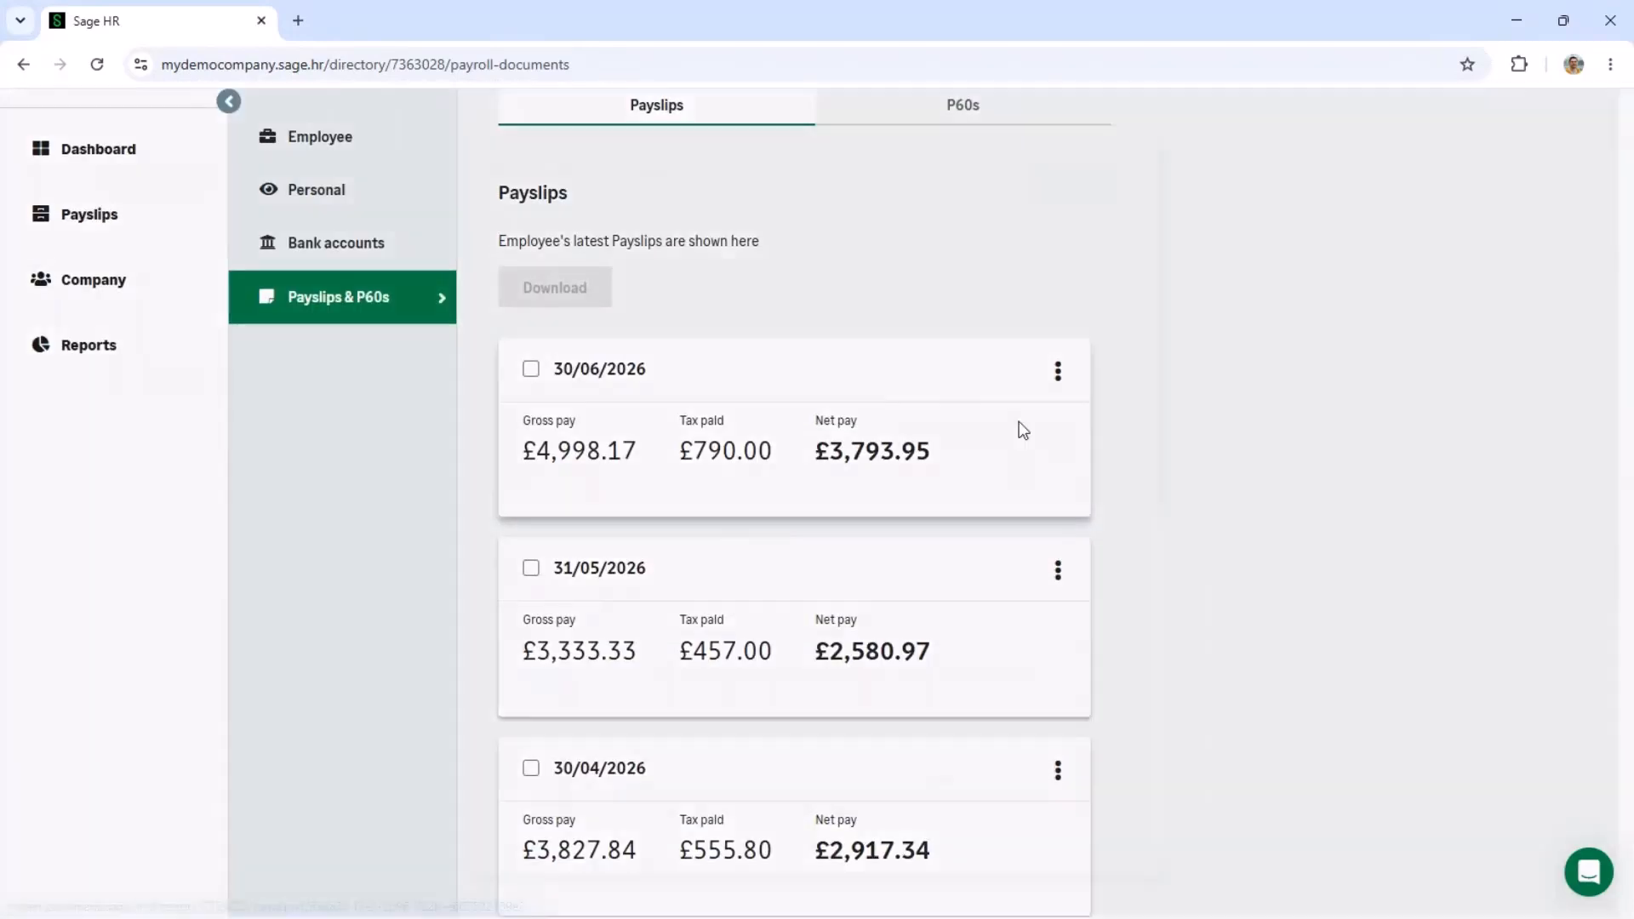
scroll(1023, 430, "down", 5)
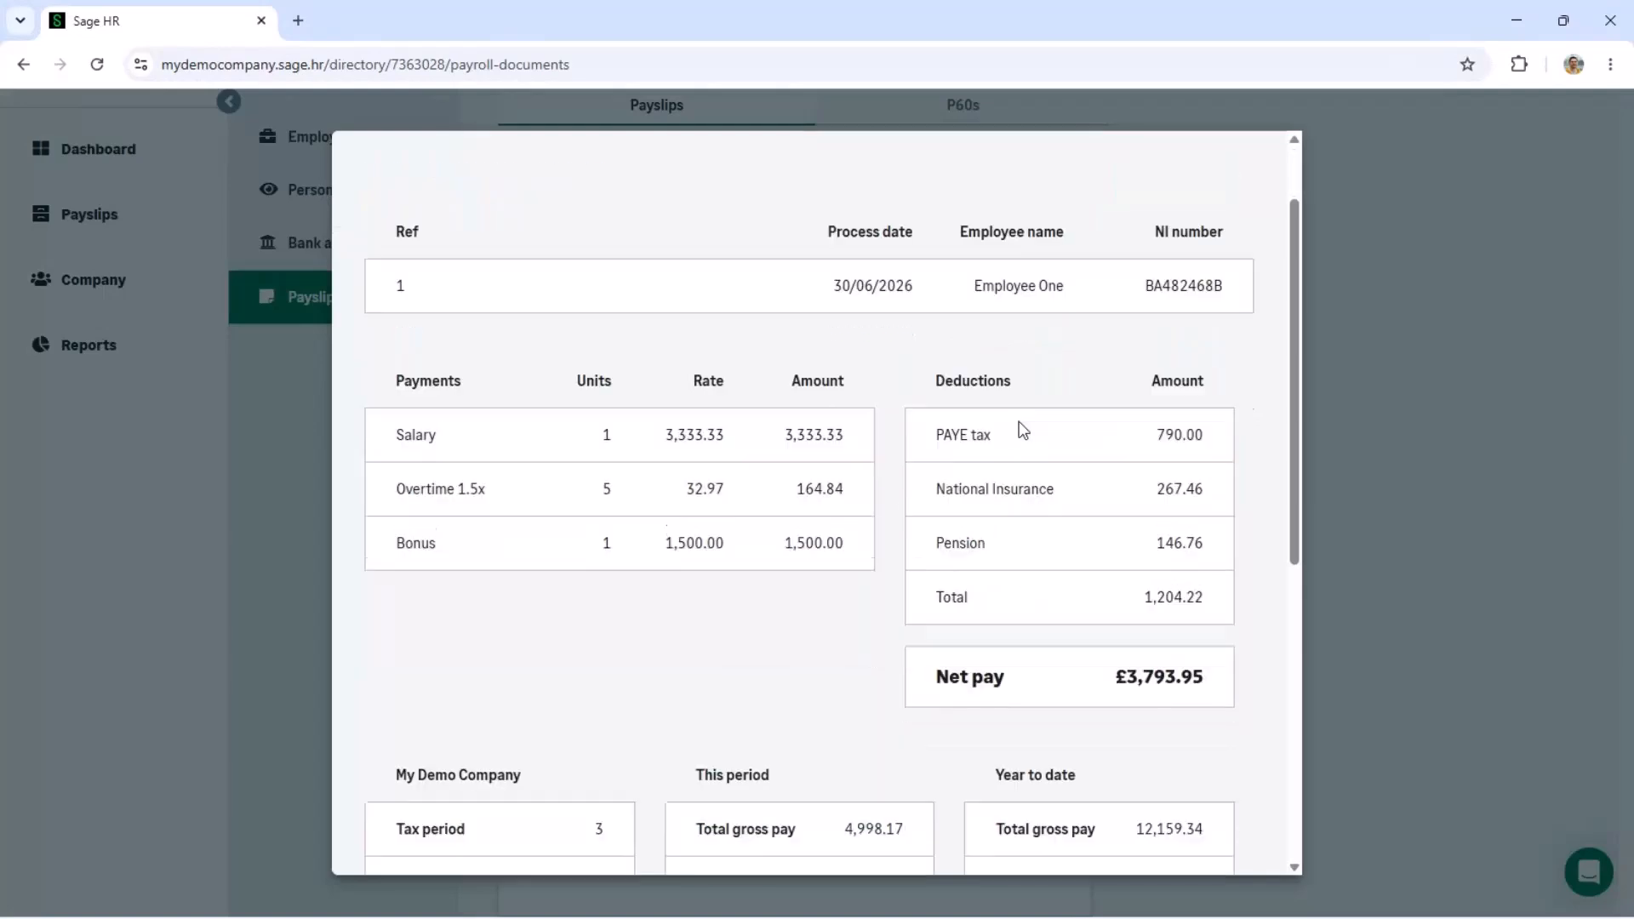
scroll(1019, 425, "down", 1)
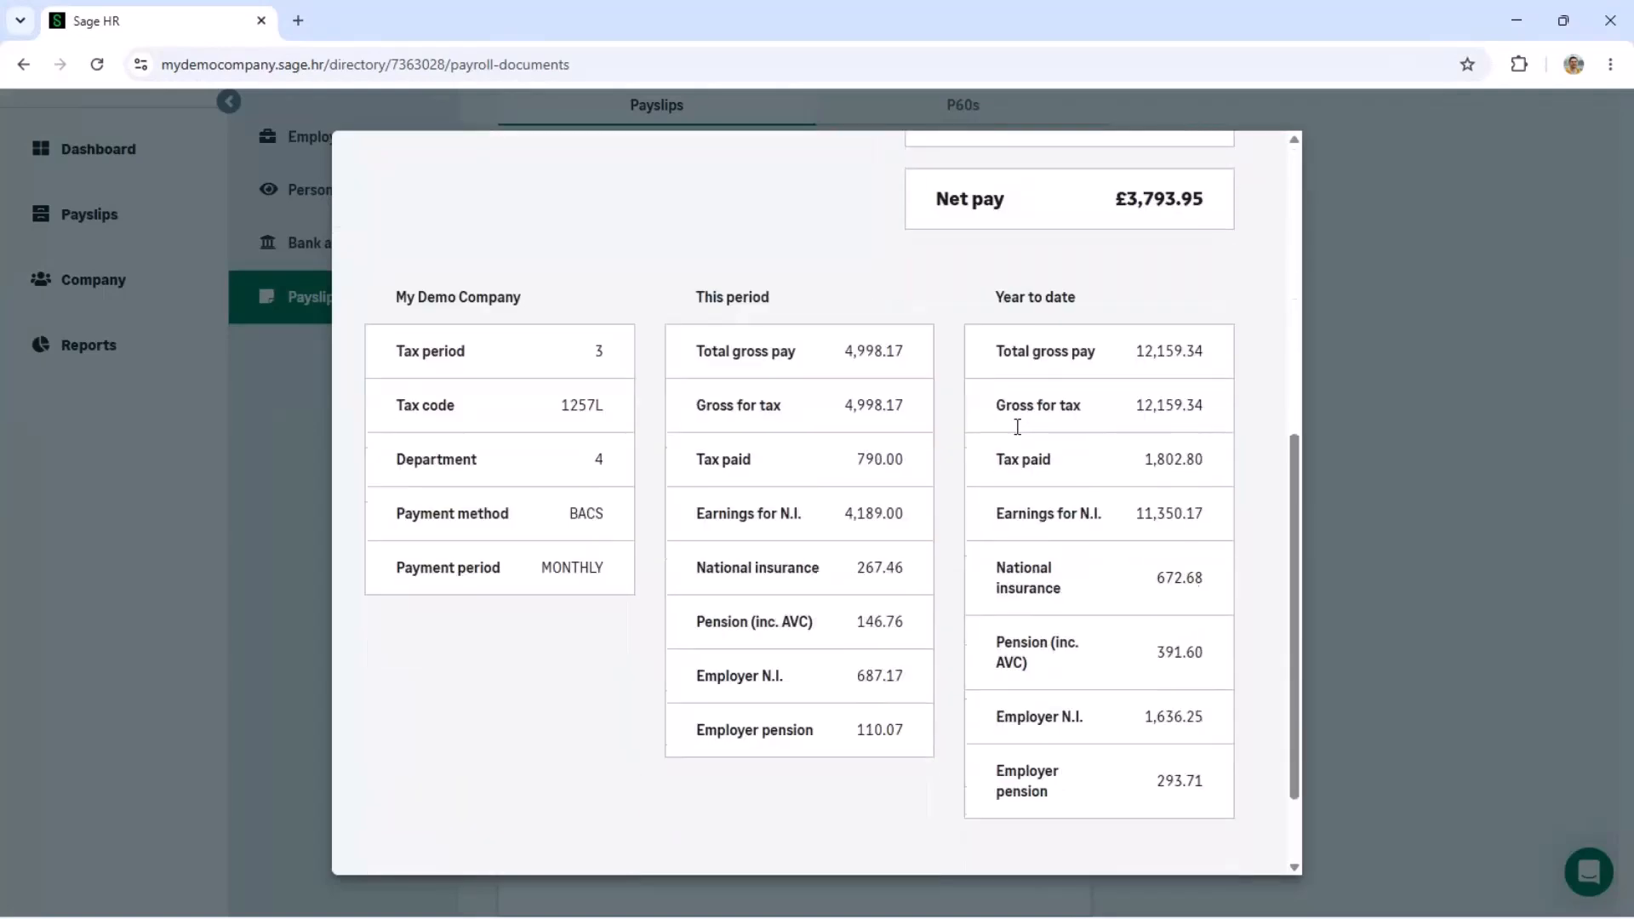
scroll(1017, 425, "up", 6)
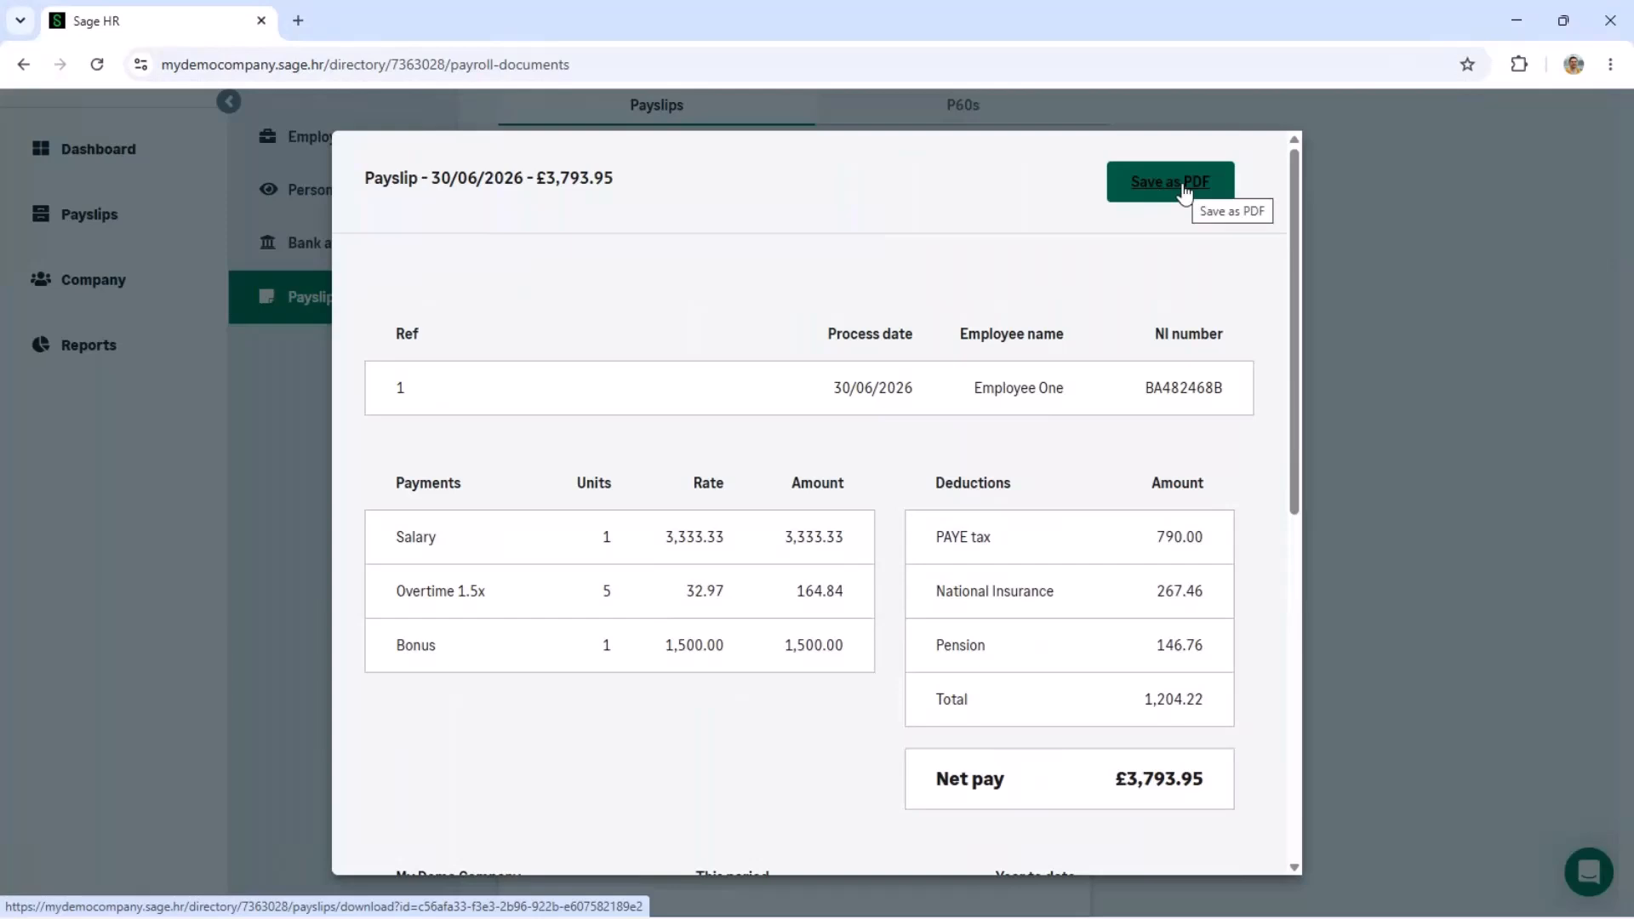
left_click(1409, 310)
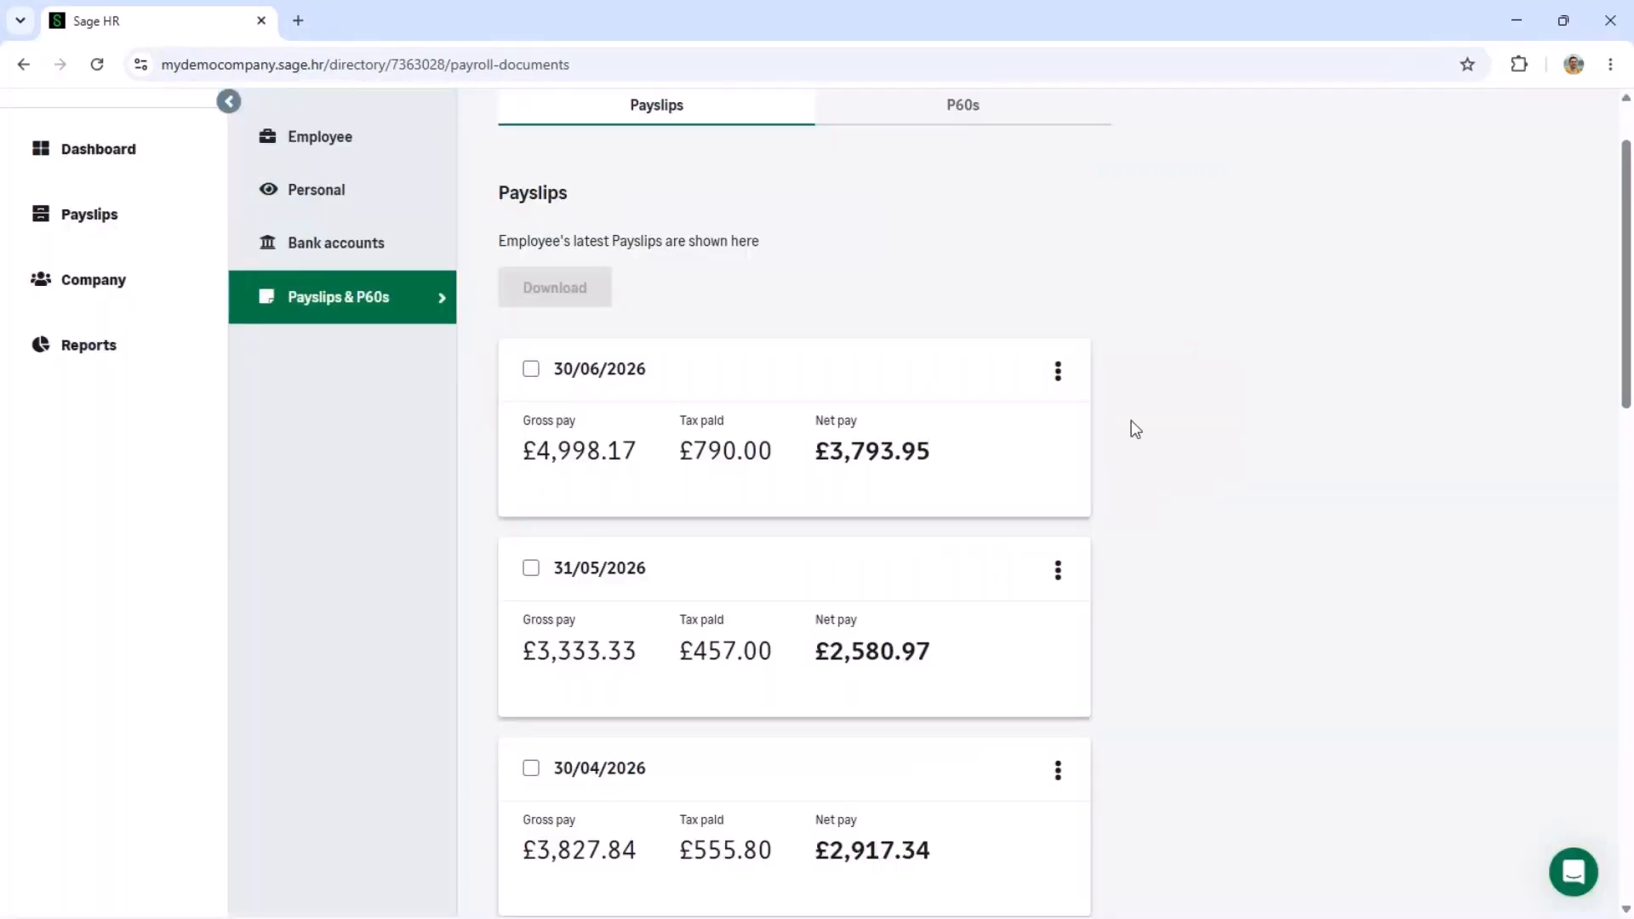
Check employee 1's historical P60s, return to the employee's payslips, and open the company-wide payslips list
scroll(1135, 428, "up", 2)
left_click(959, 219)
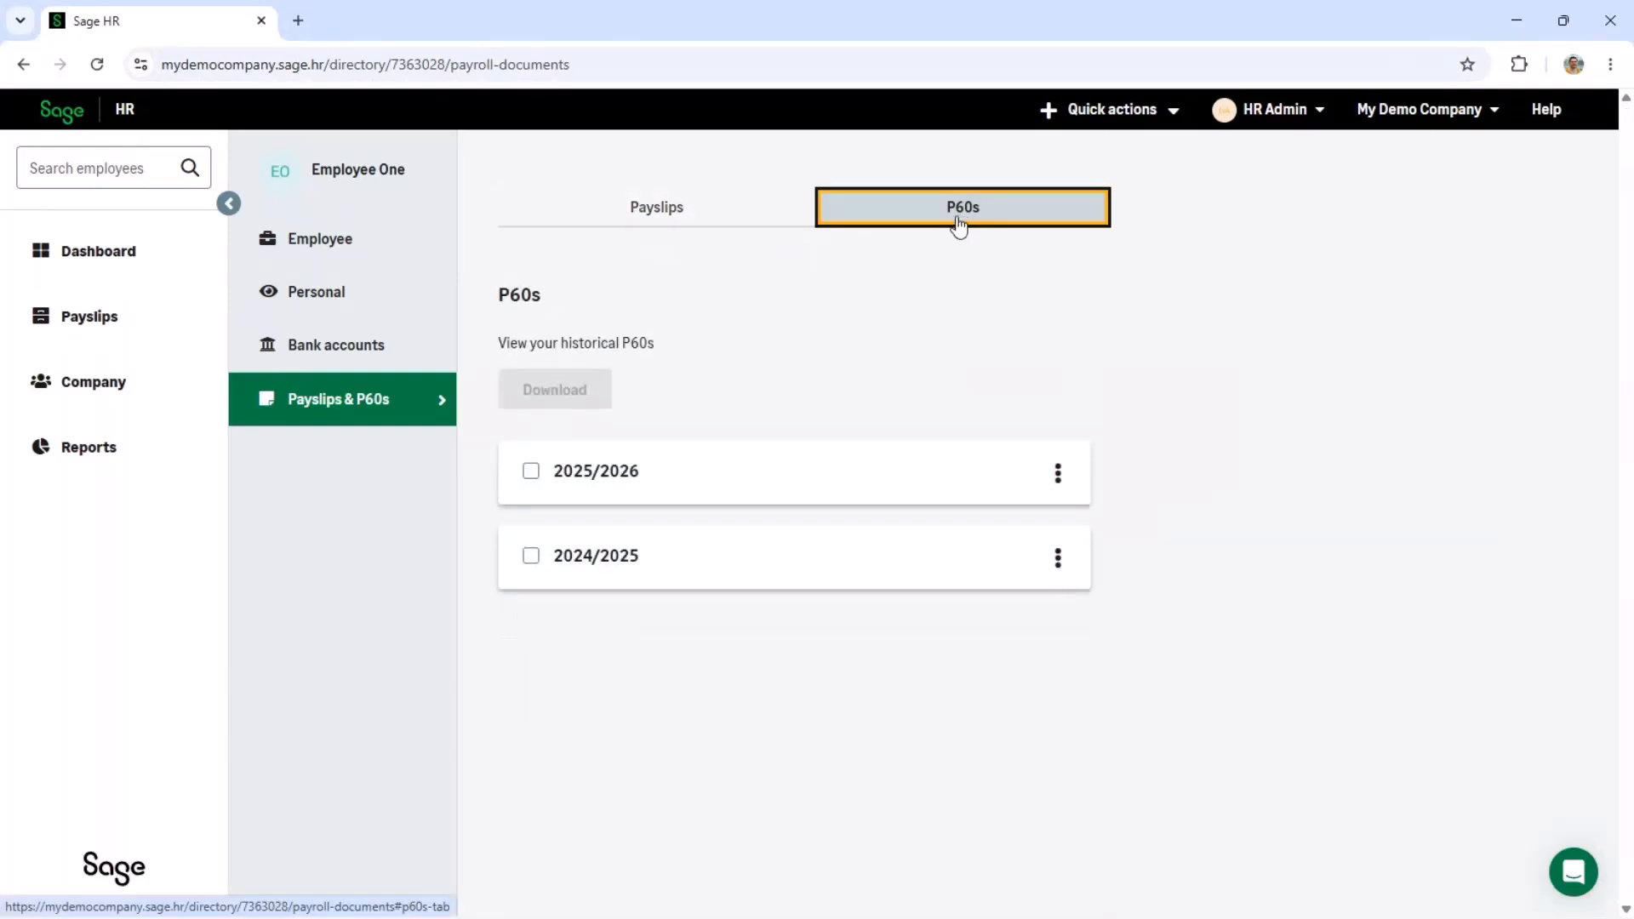
left_click(725, 217)
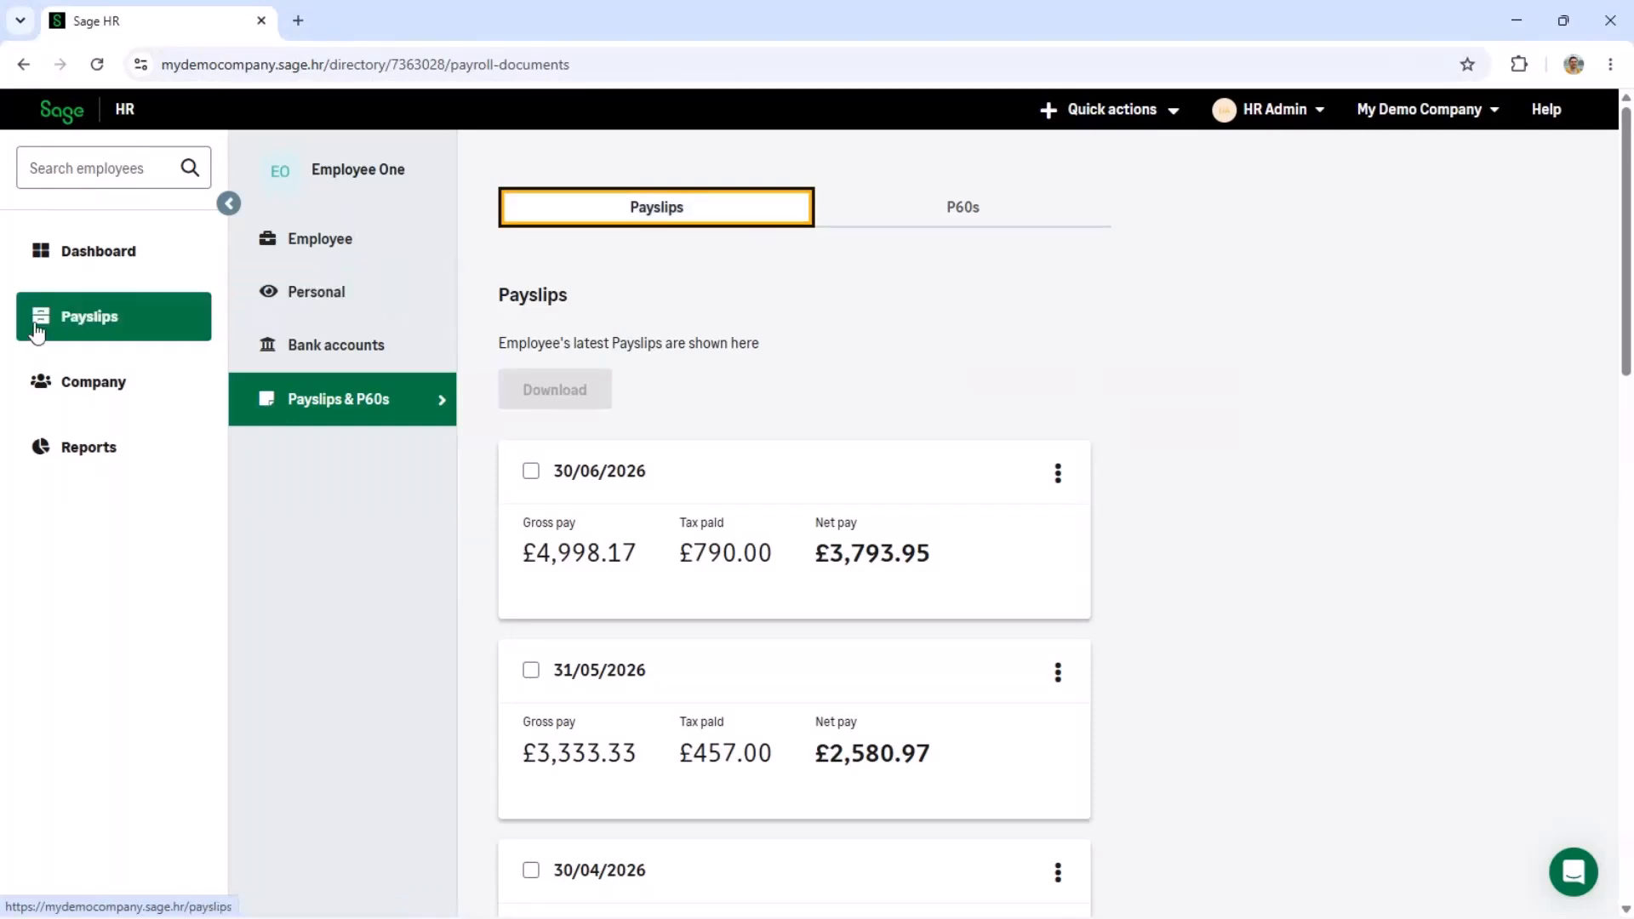
left_click(119, 330)
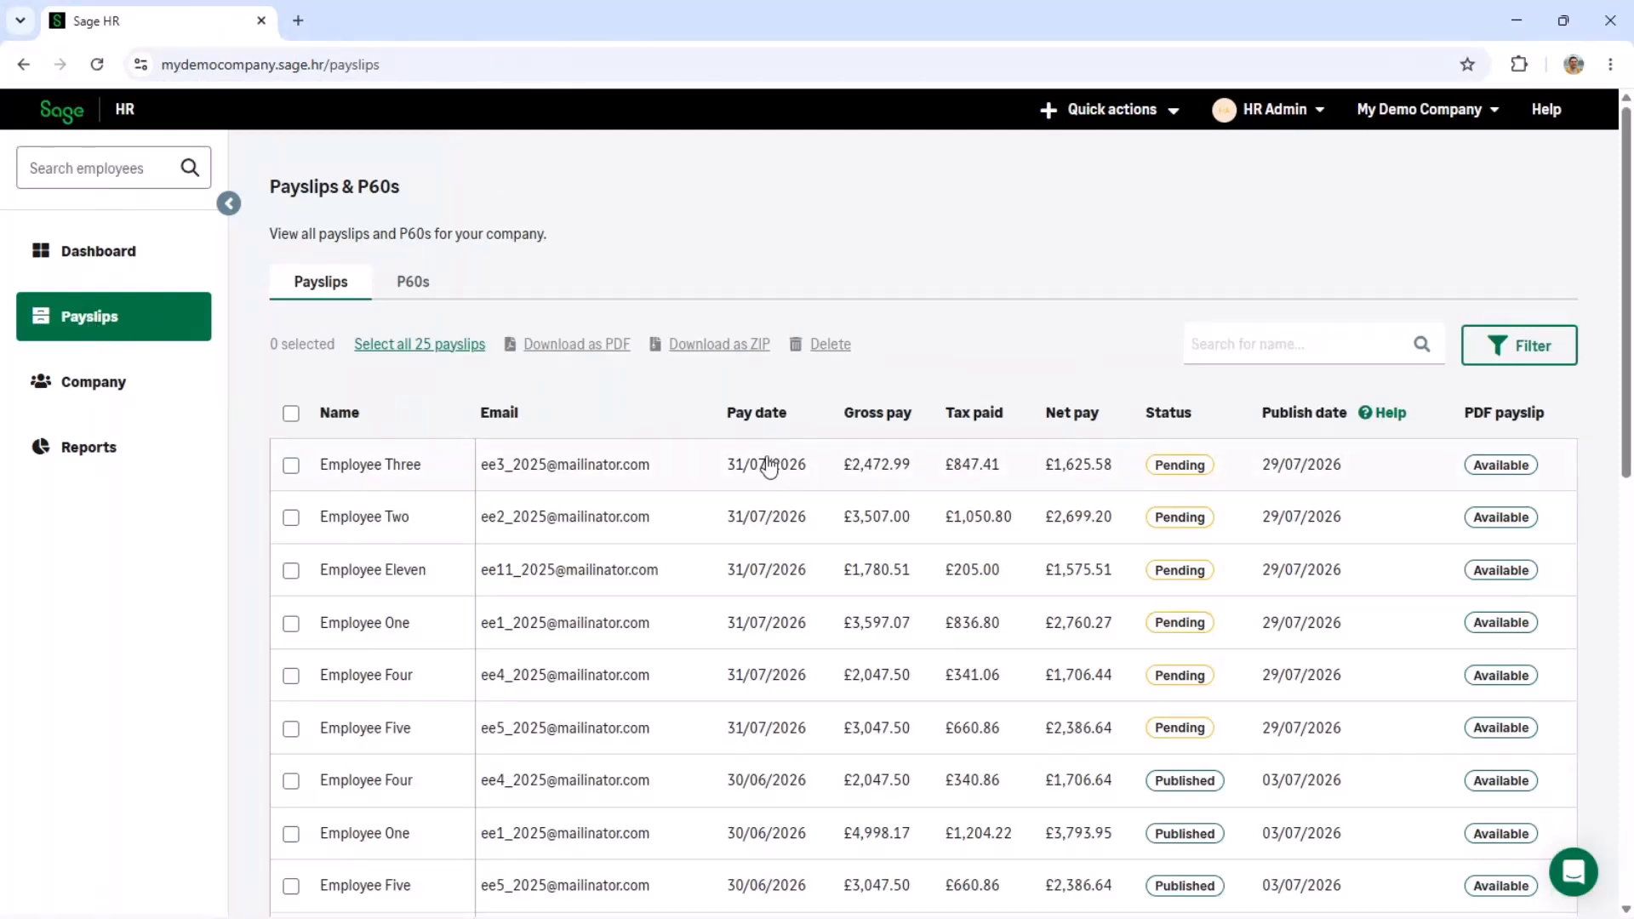
Review the pay dates, statuses and publish dates in the company-wide payslips list, then minimise the Sage HR portal
scroll(769, 466, "down", 1)
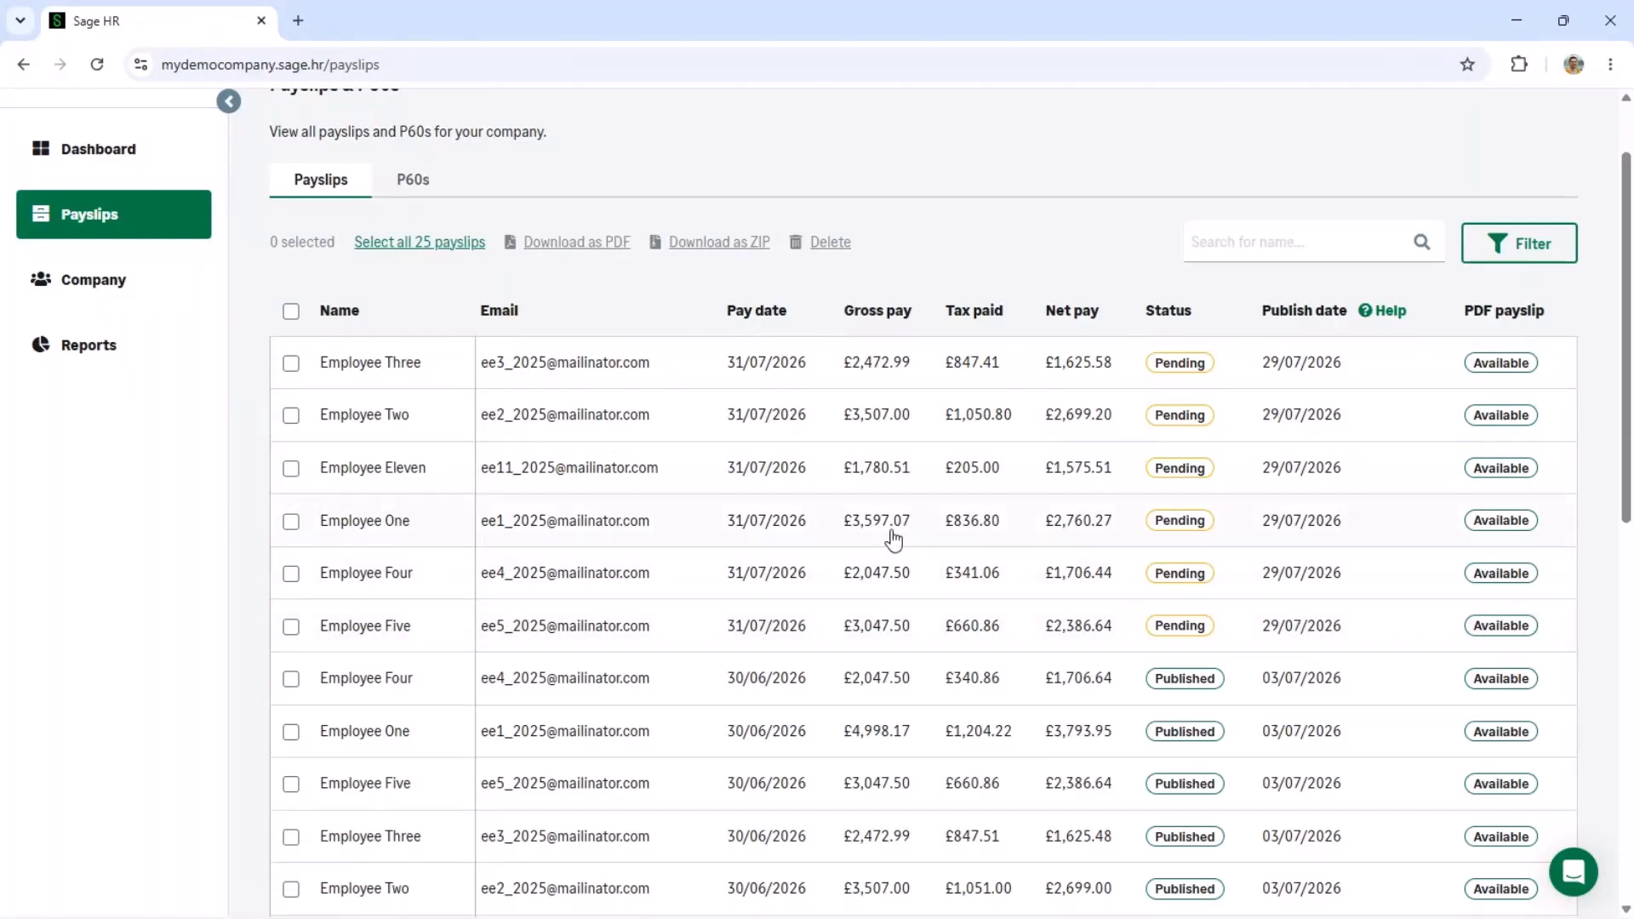
scroll(892, 538, "up", 2)
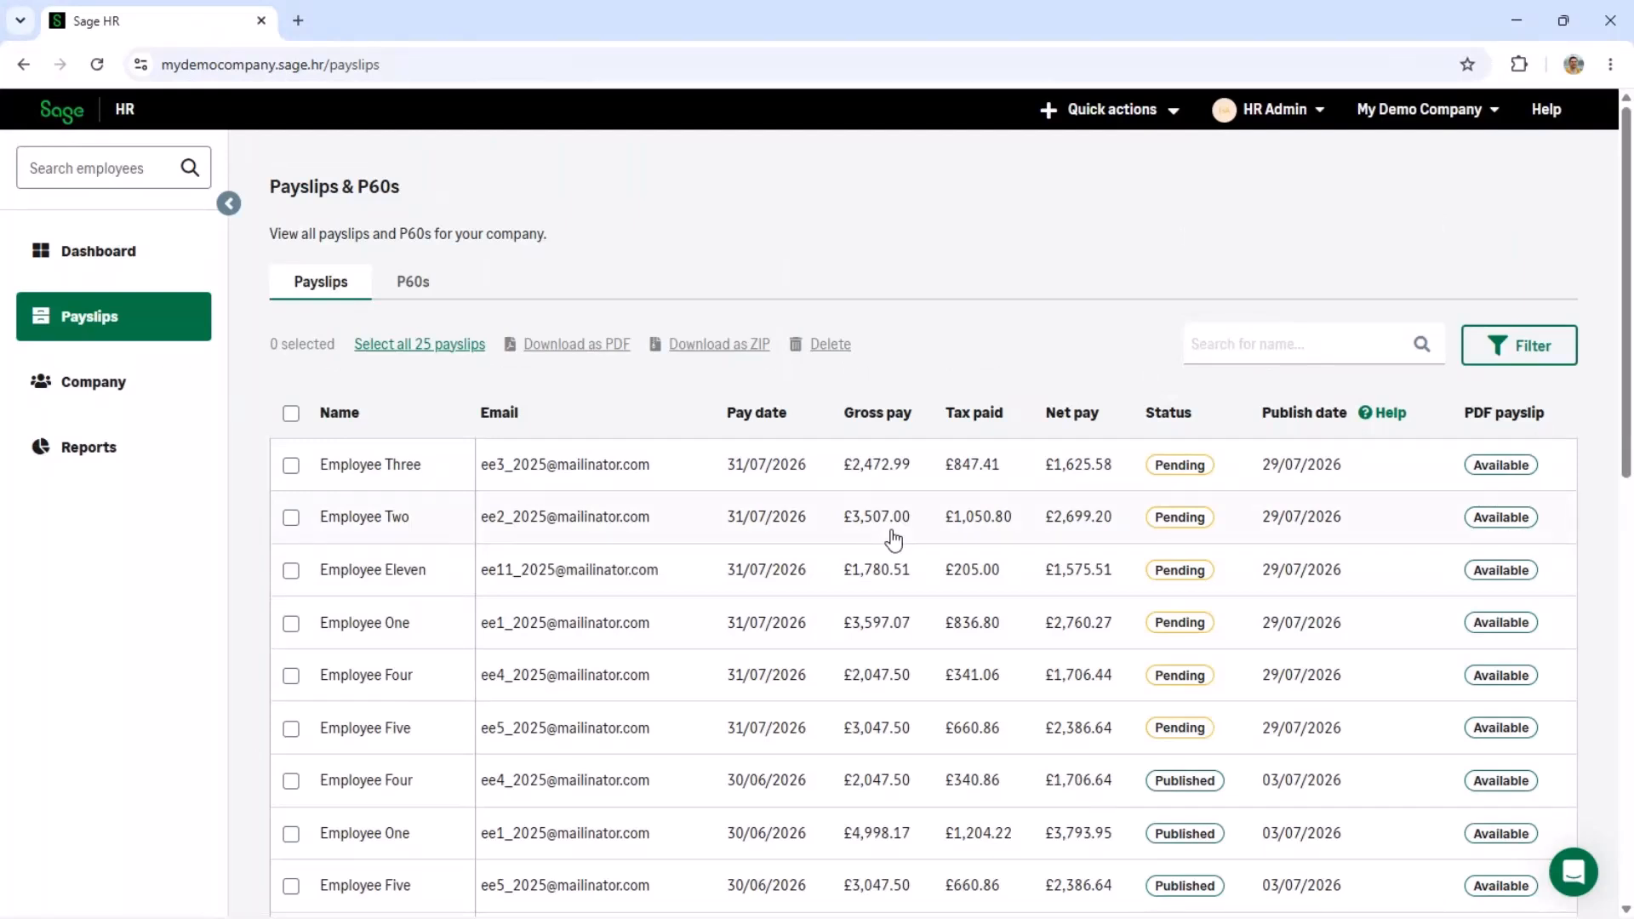
left_click(1513, 22)
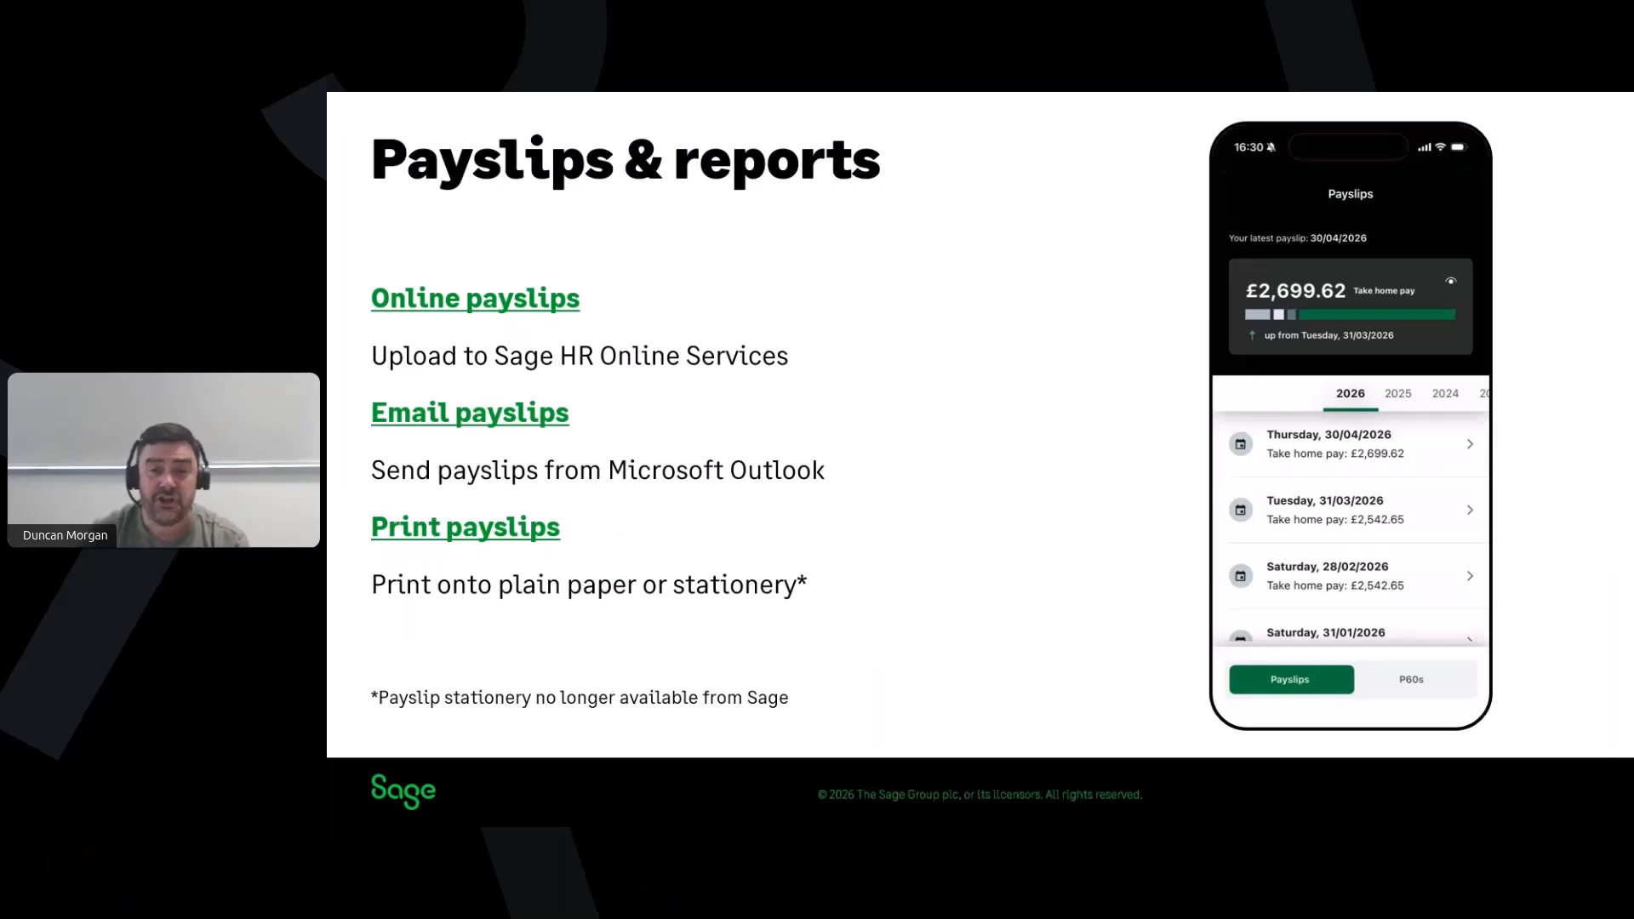
key("Right")
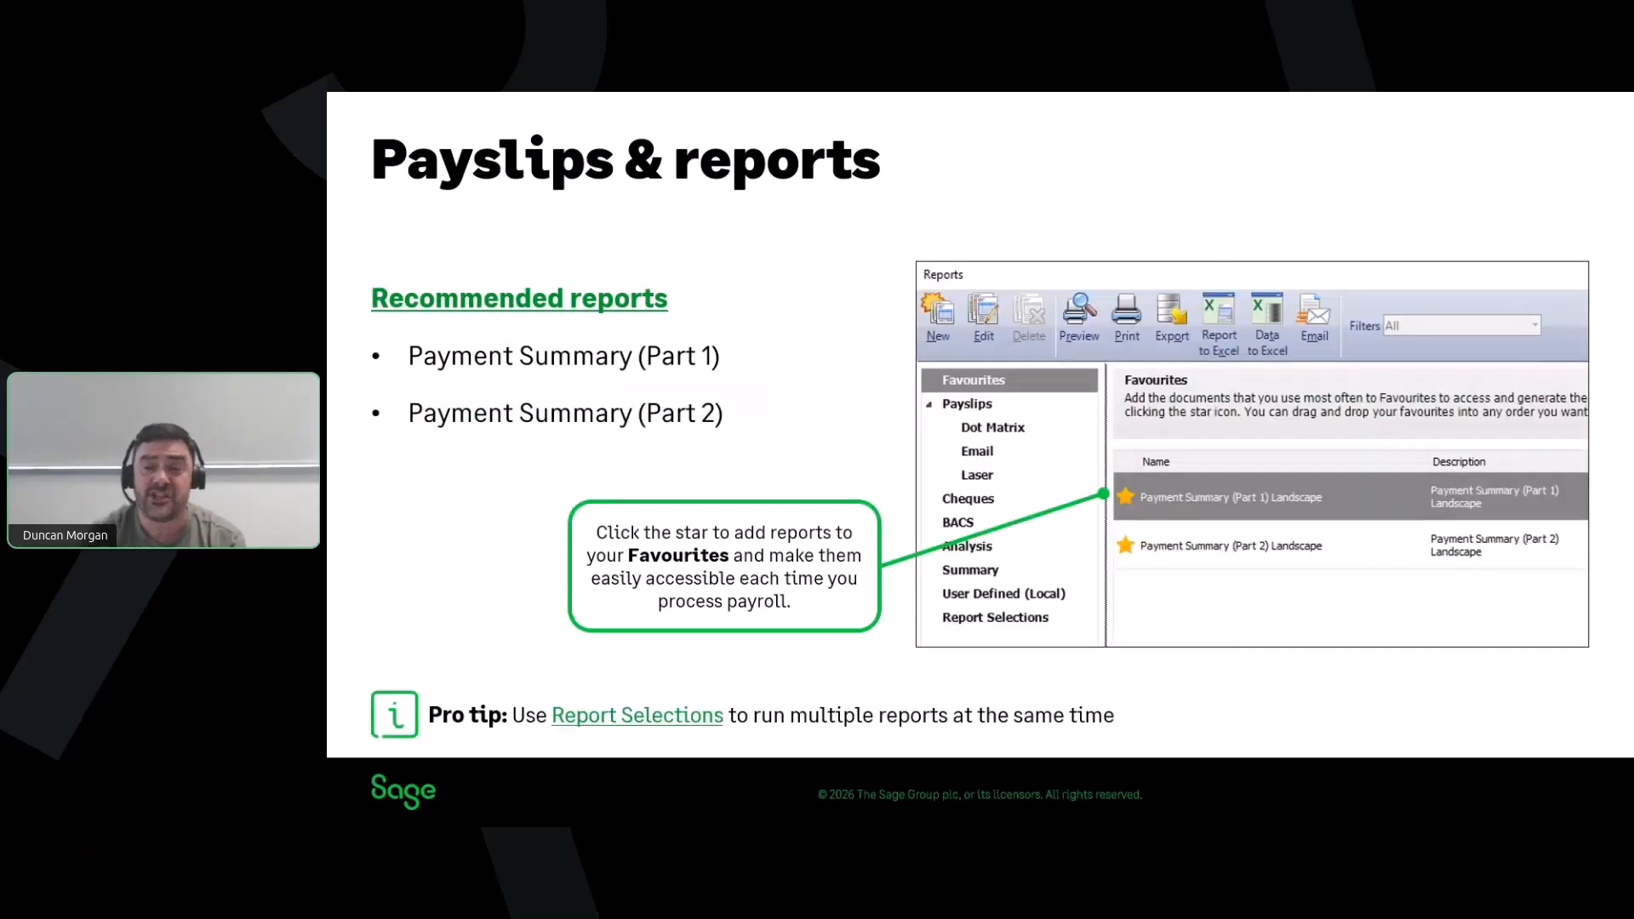
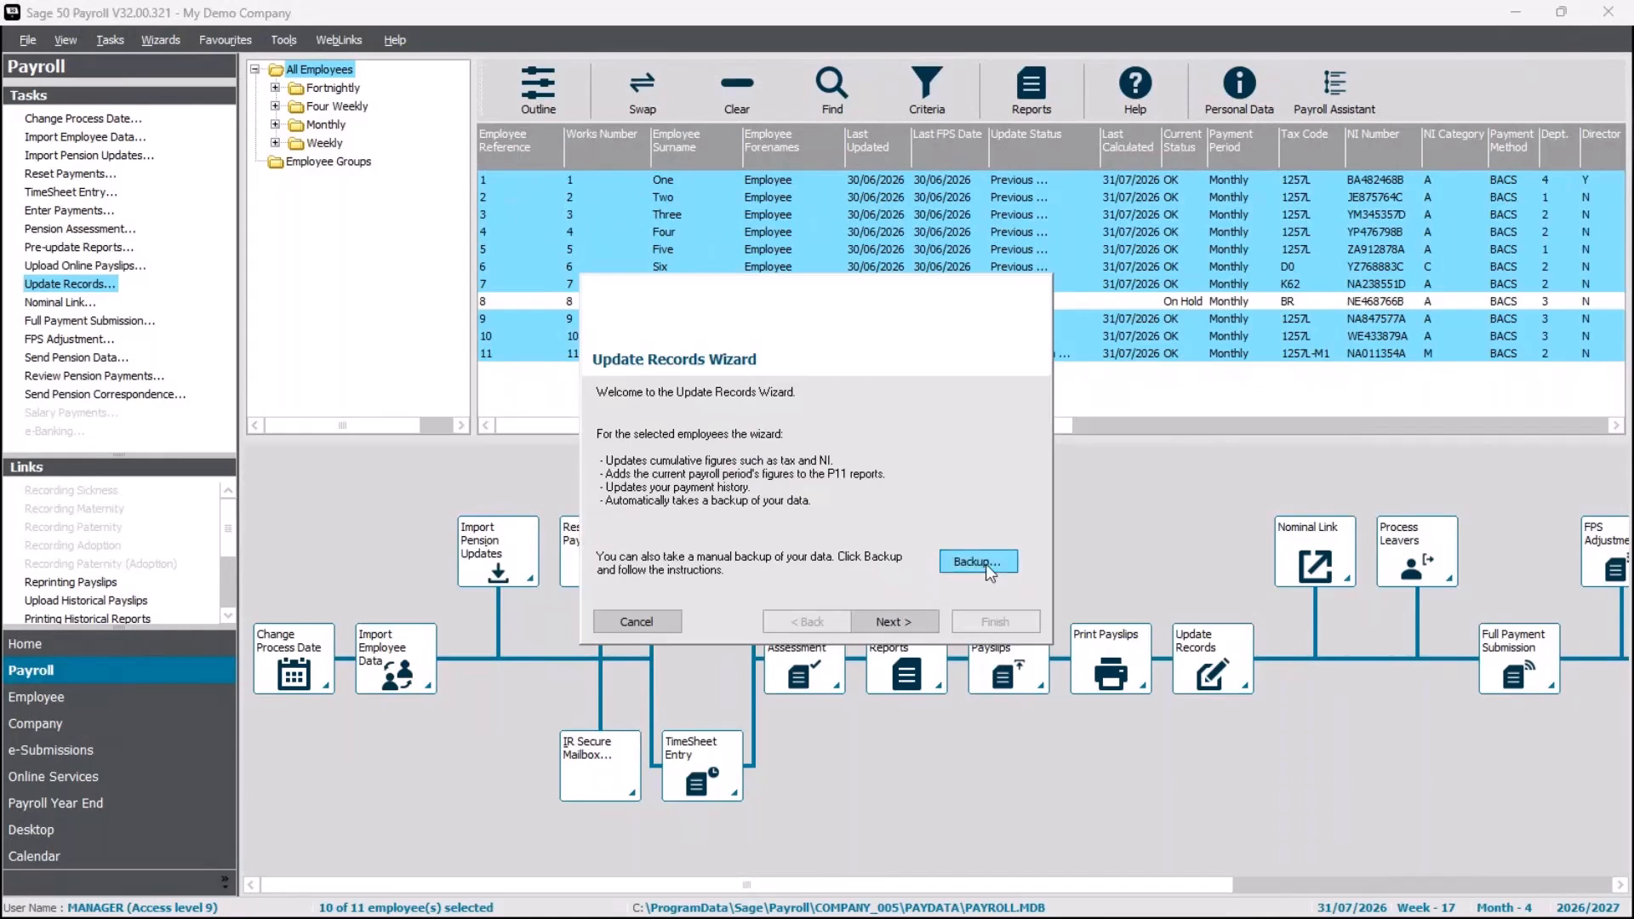
Update the records of all selected monthly employees with the Update Records Wizard, checking the employee list, and dismiss the completion message
left_click(906, 626)
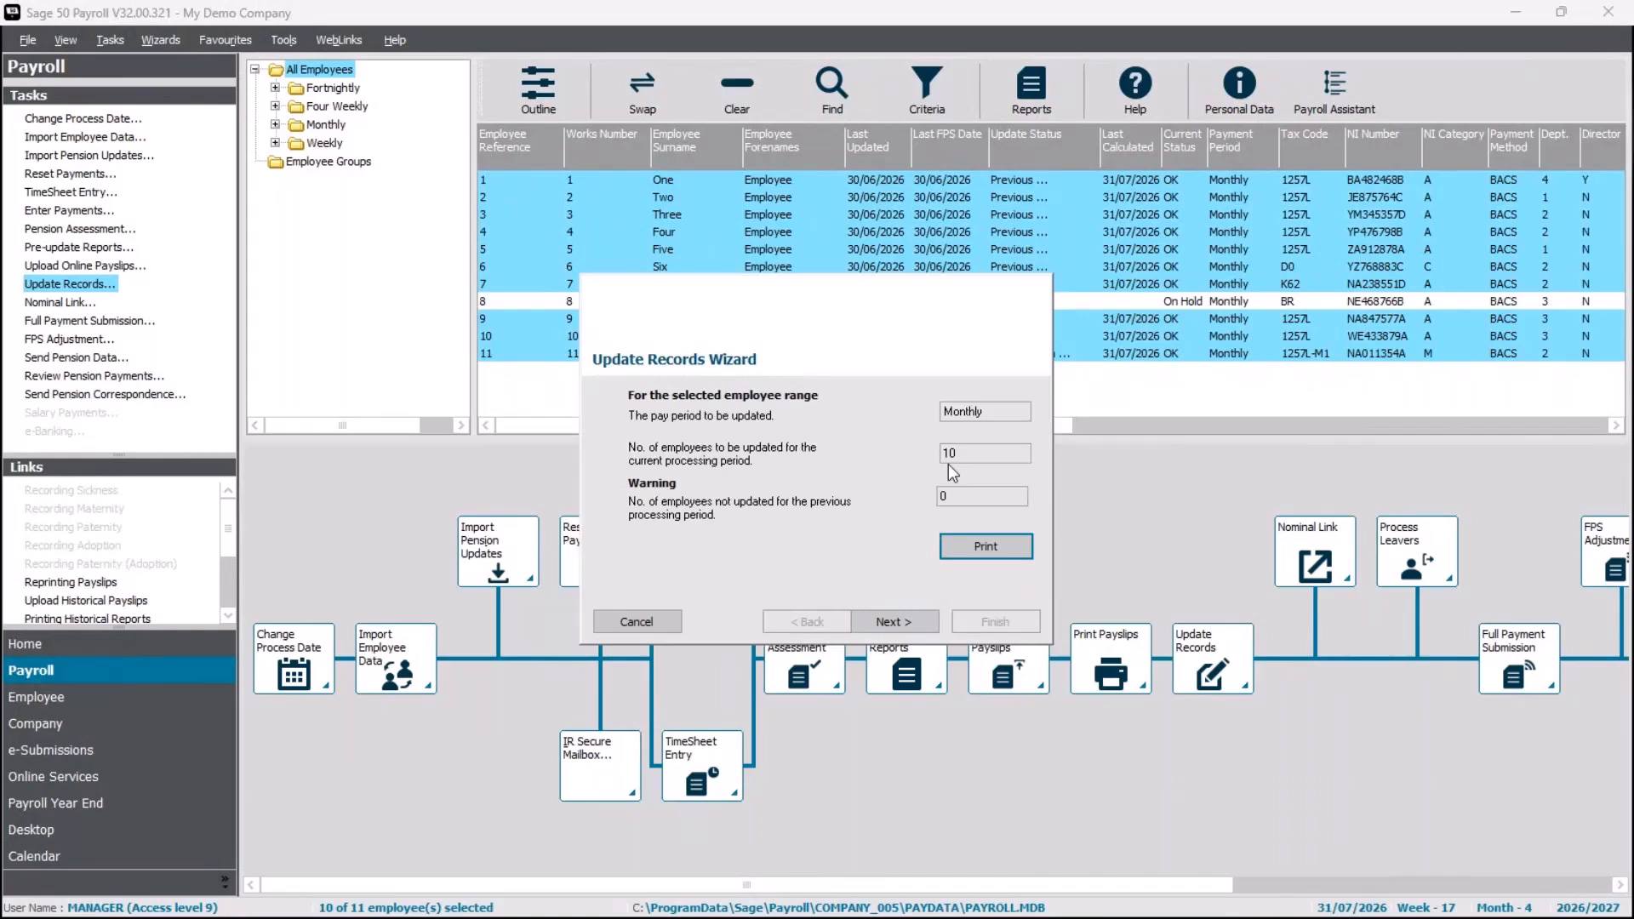
left_click(892, 626)
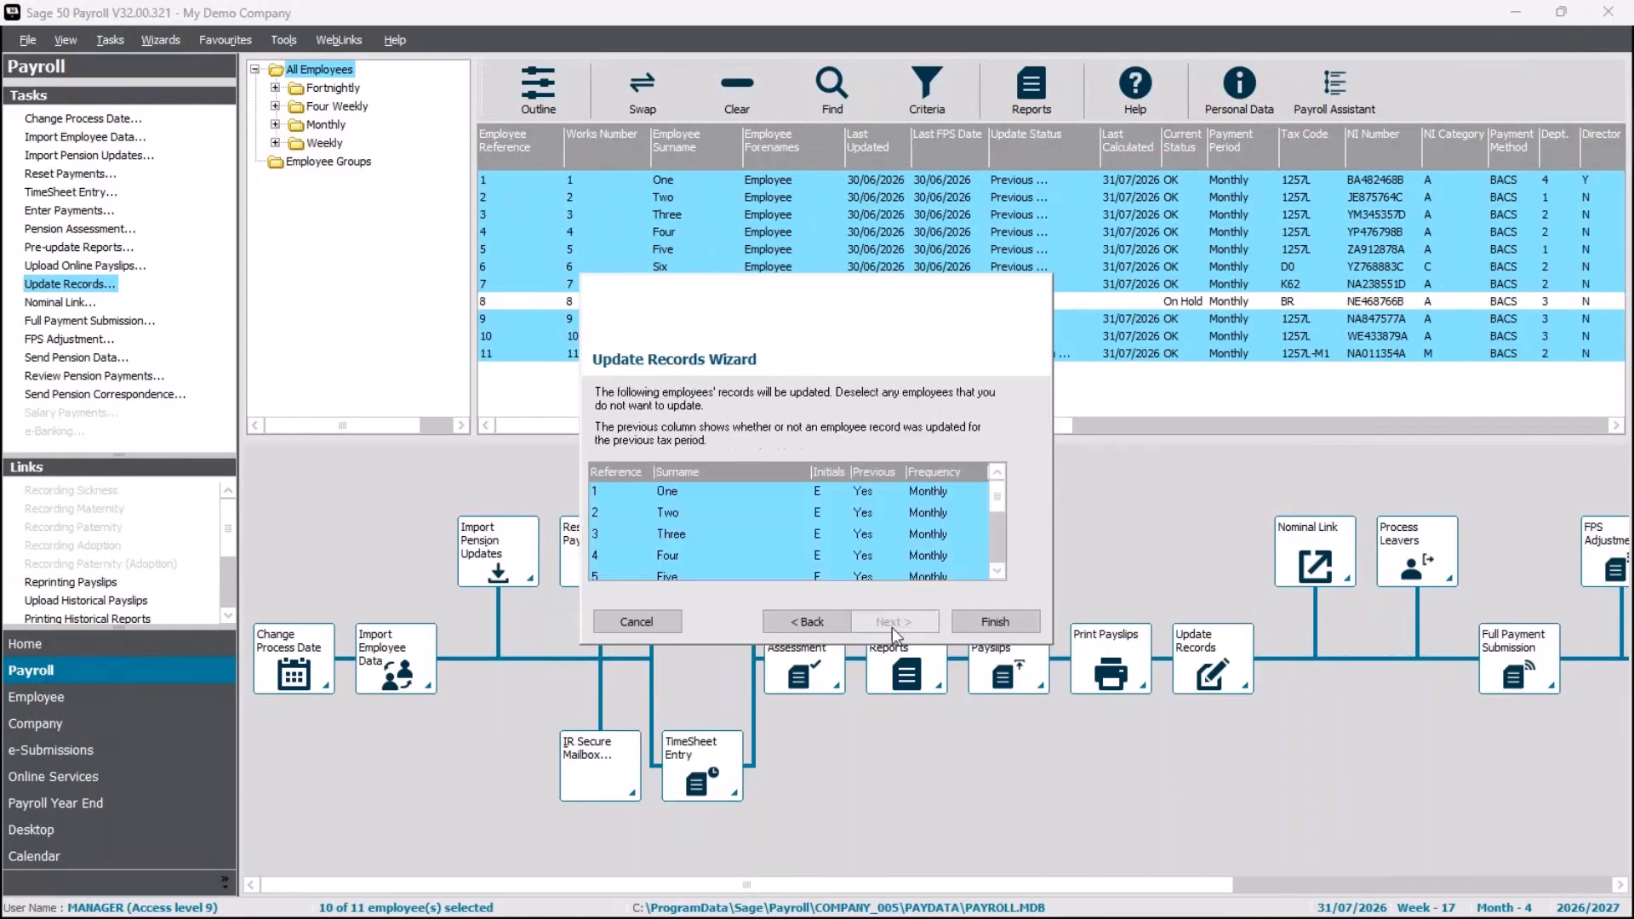
scroll(1003, 545, "down", 2)
left_click(995, 622)
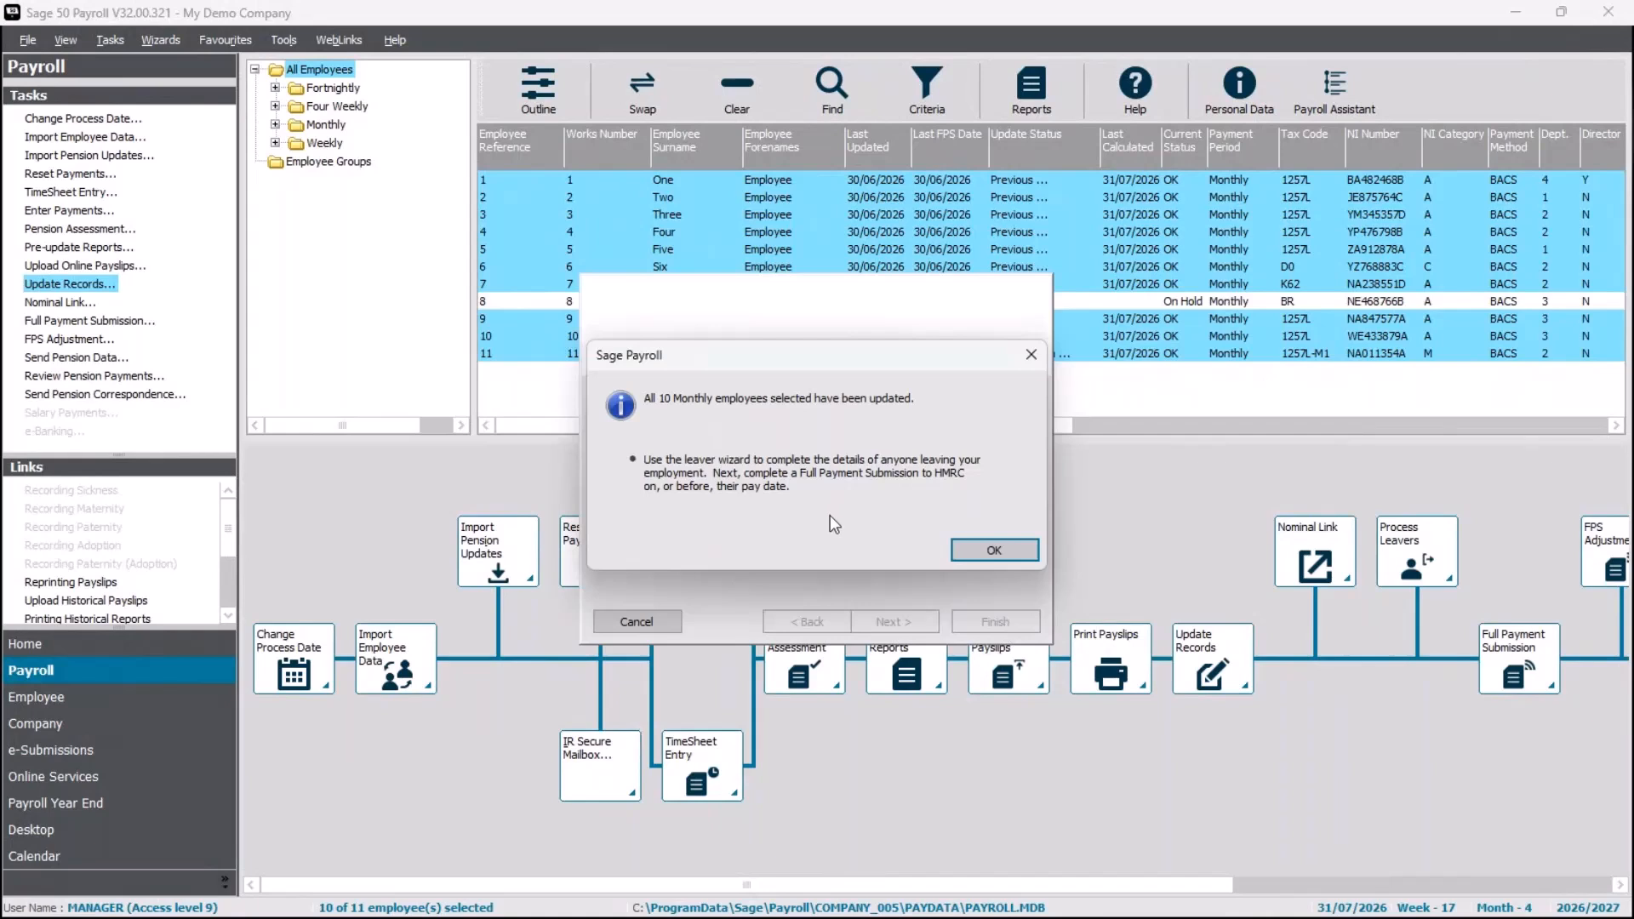
left_click(987, 553)
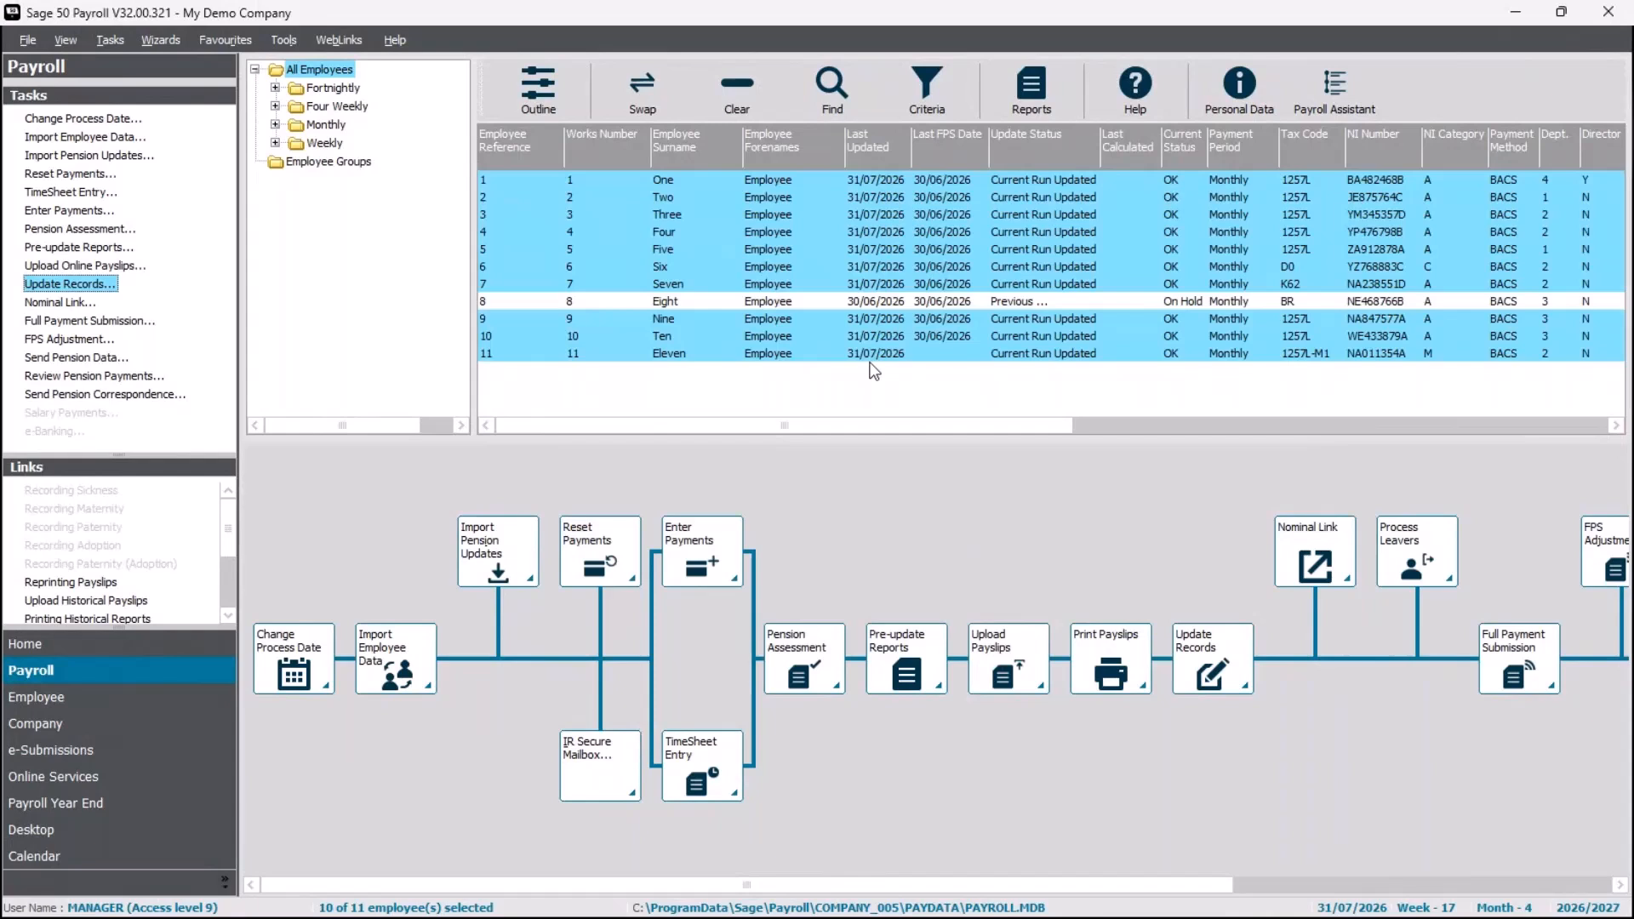
Start a Full Payment Submission with on-hold employee 8 included, acknowledge that HMRC will not receive it, and accept the important notice
left_click(82, 327)
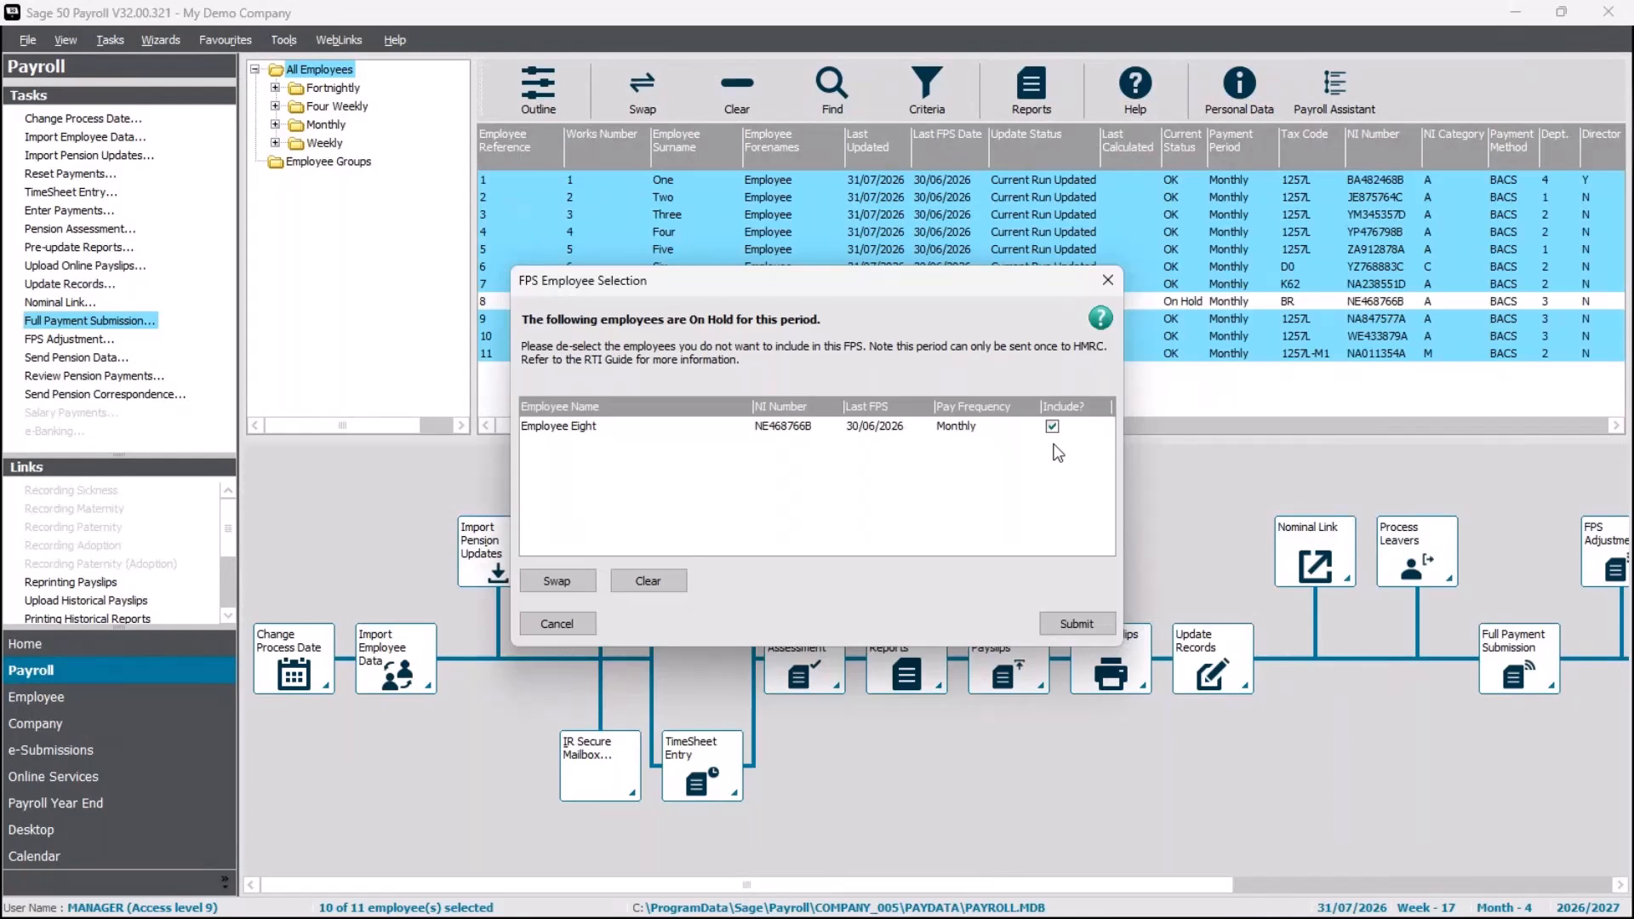
left_click(1075, 623)
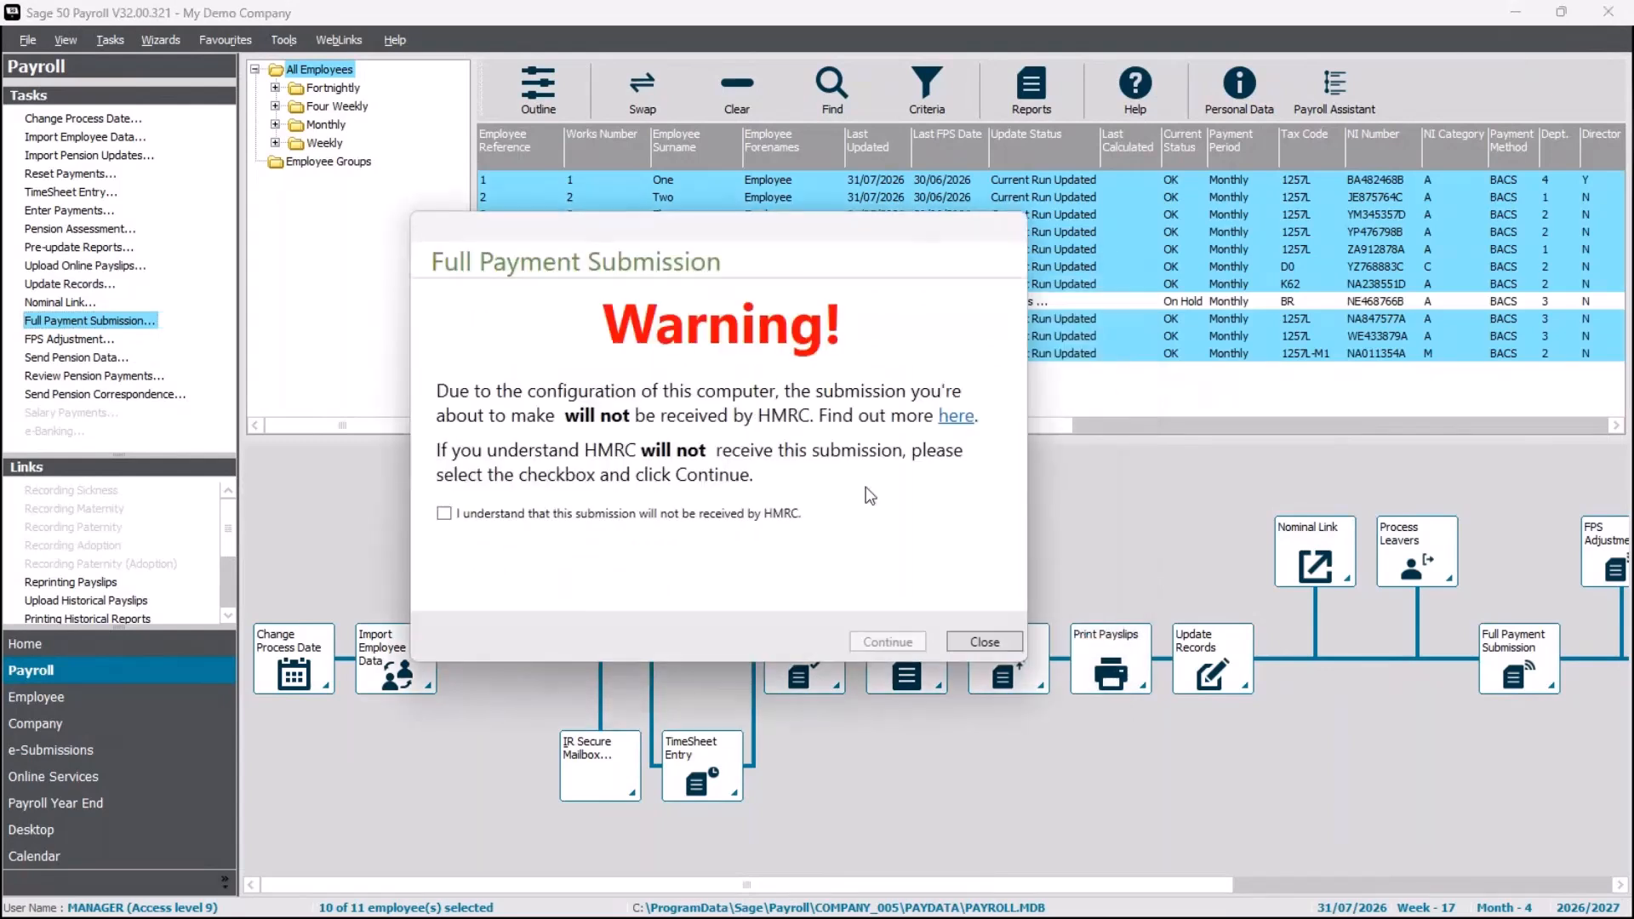
left_click(765, 514)
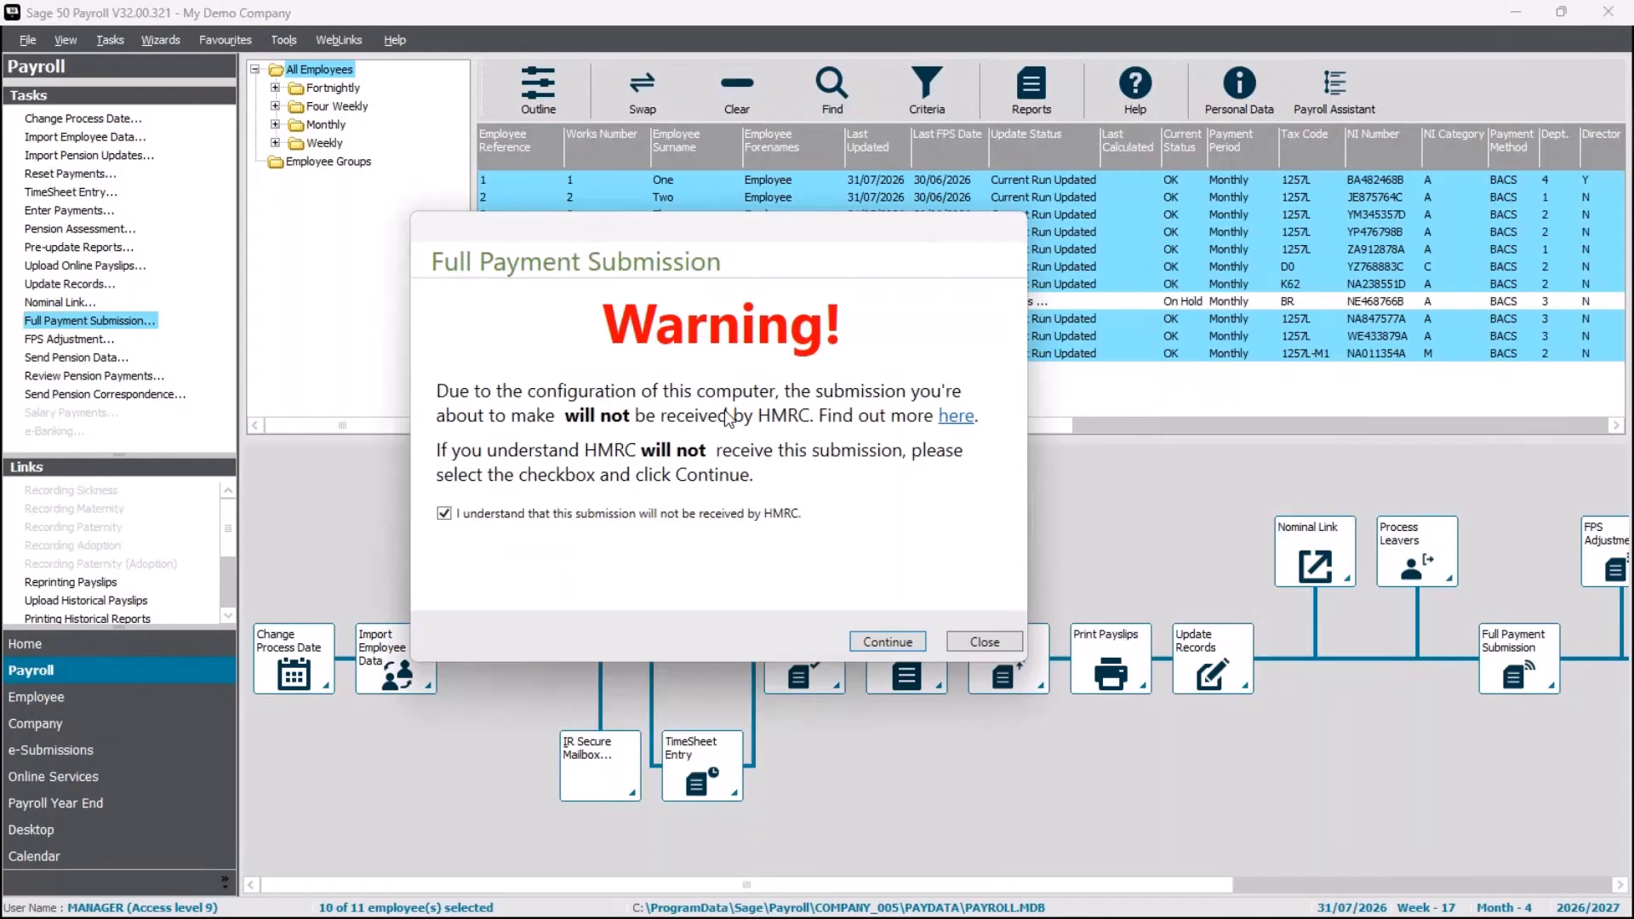
left_click(889, 644)
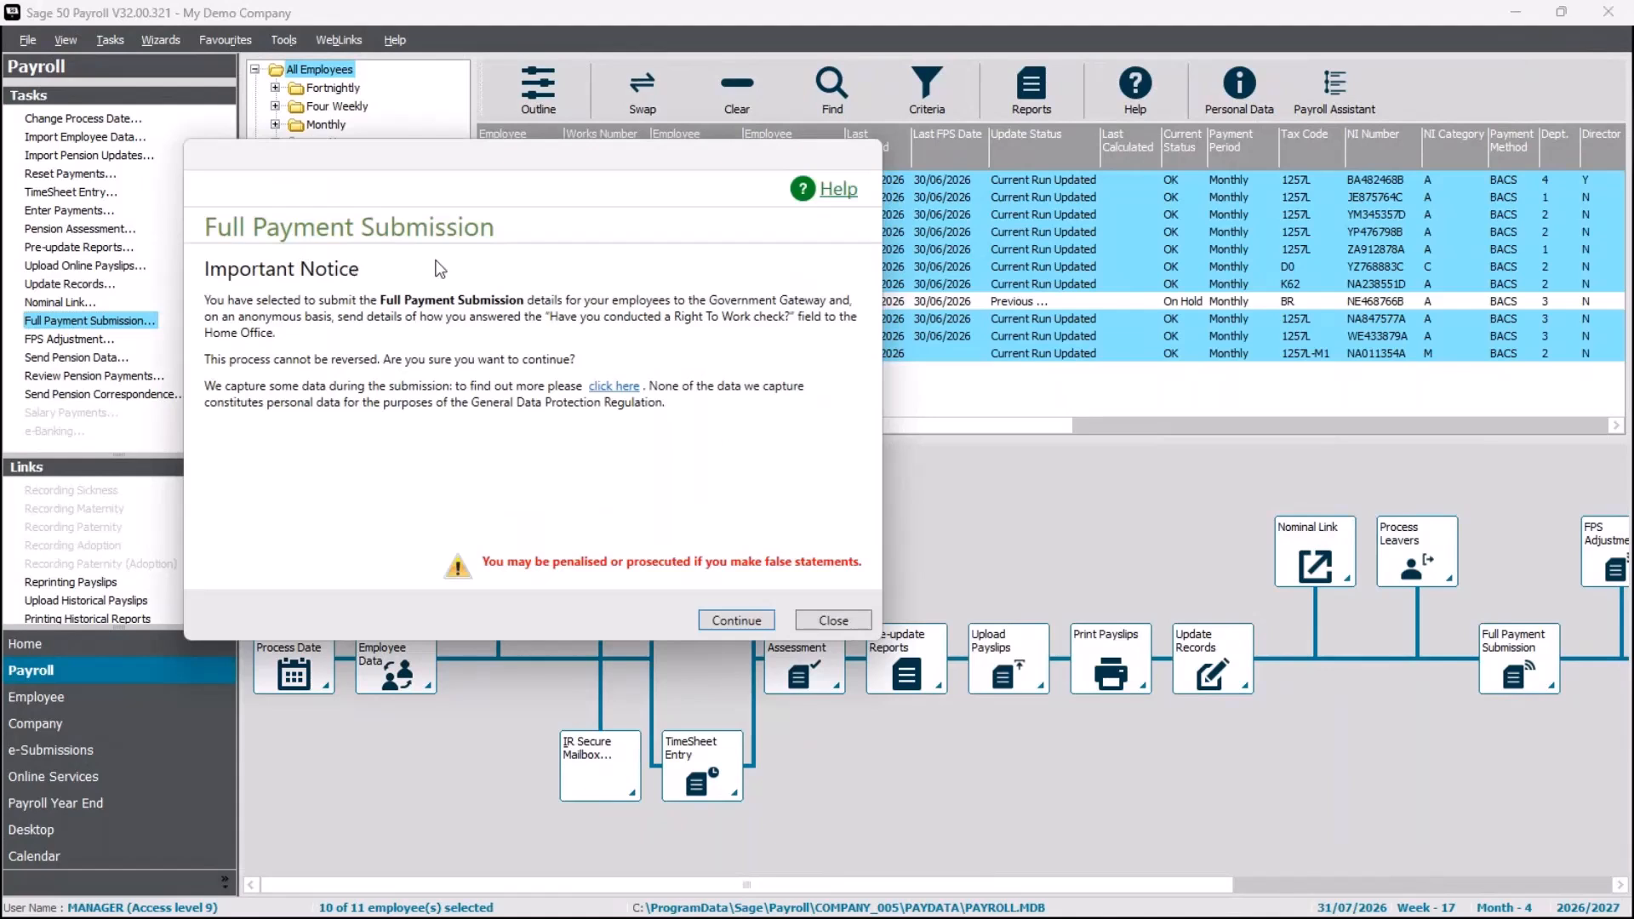
left_click(737, 621)
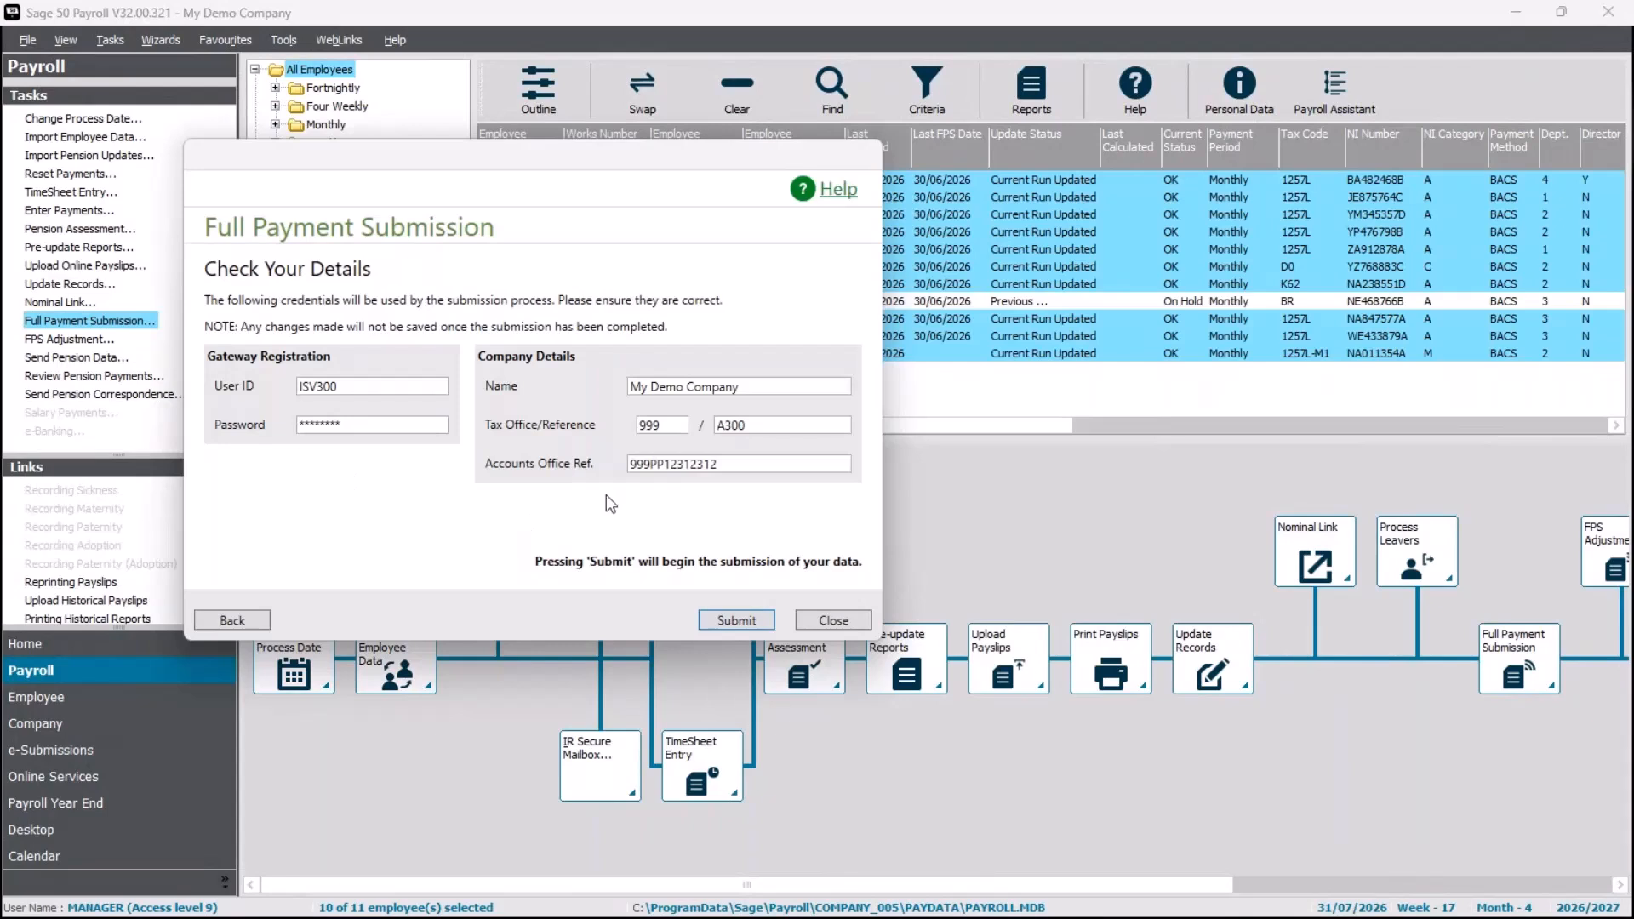
Accept the submission credentials, review the listed employees, send and close the Full Payment Submission, then clear the employee selection
left_click(727, 621)
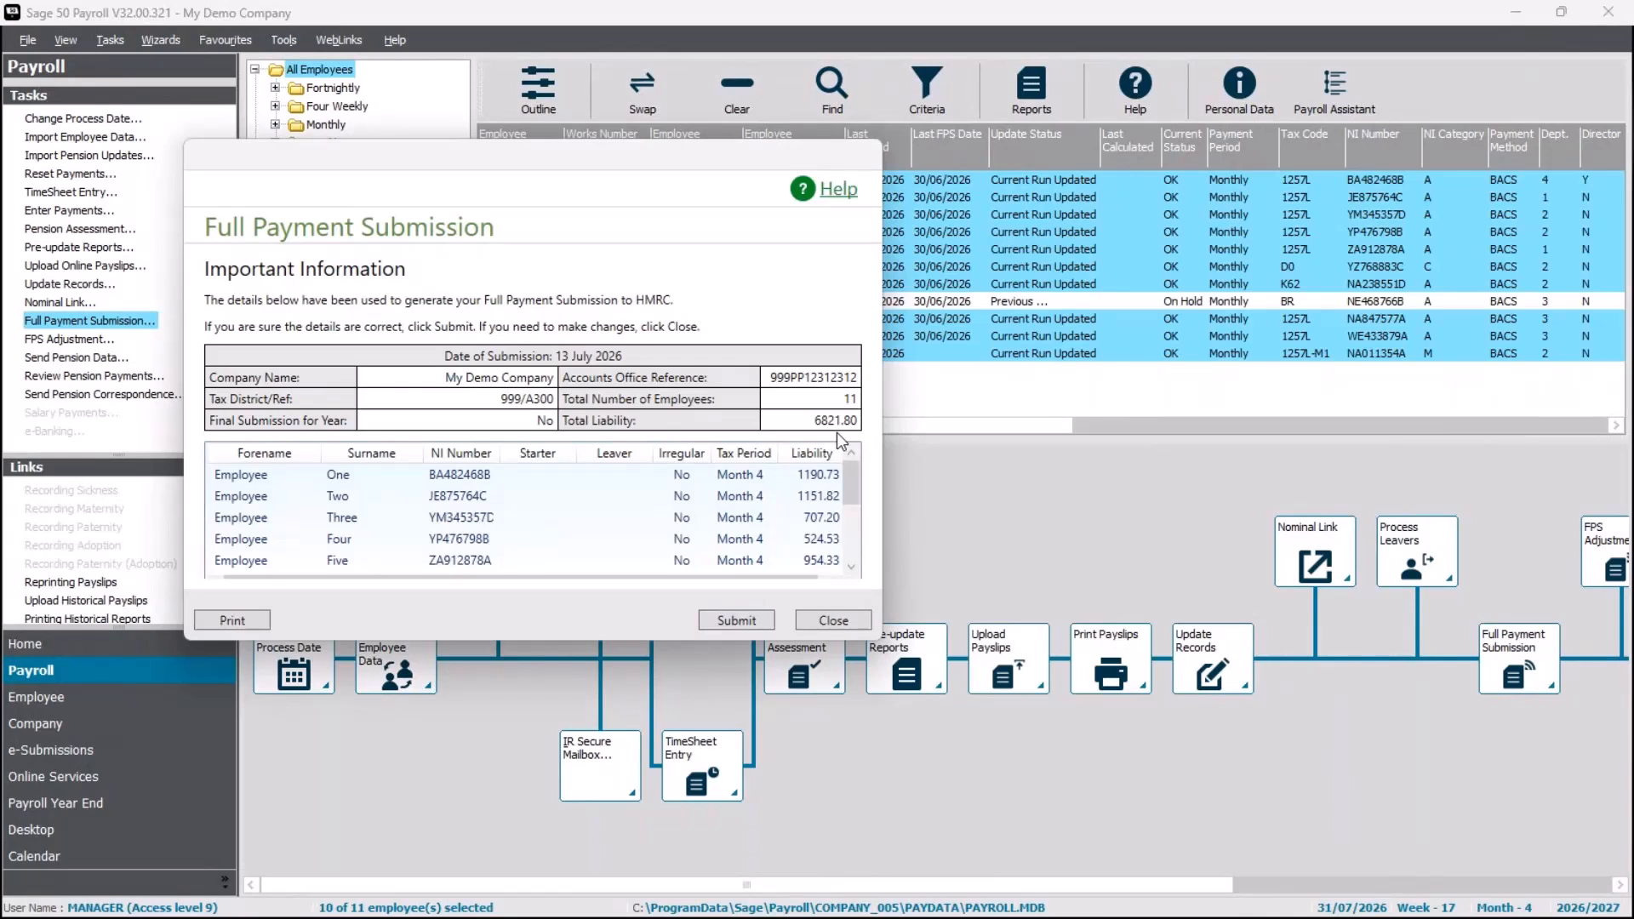
left_click_drag(848, 481, 847, 554)
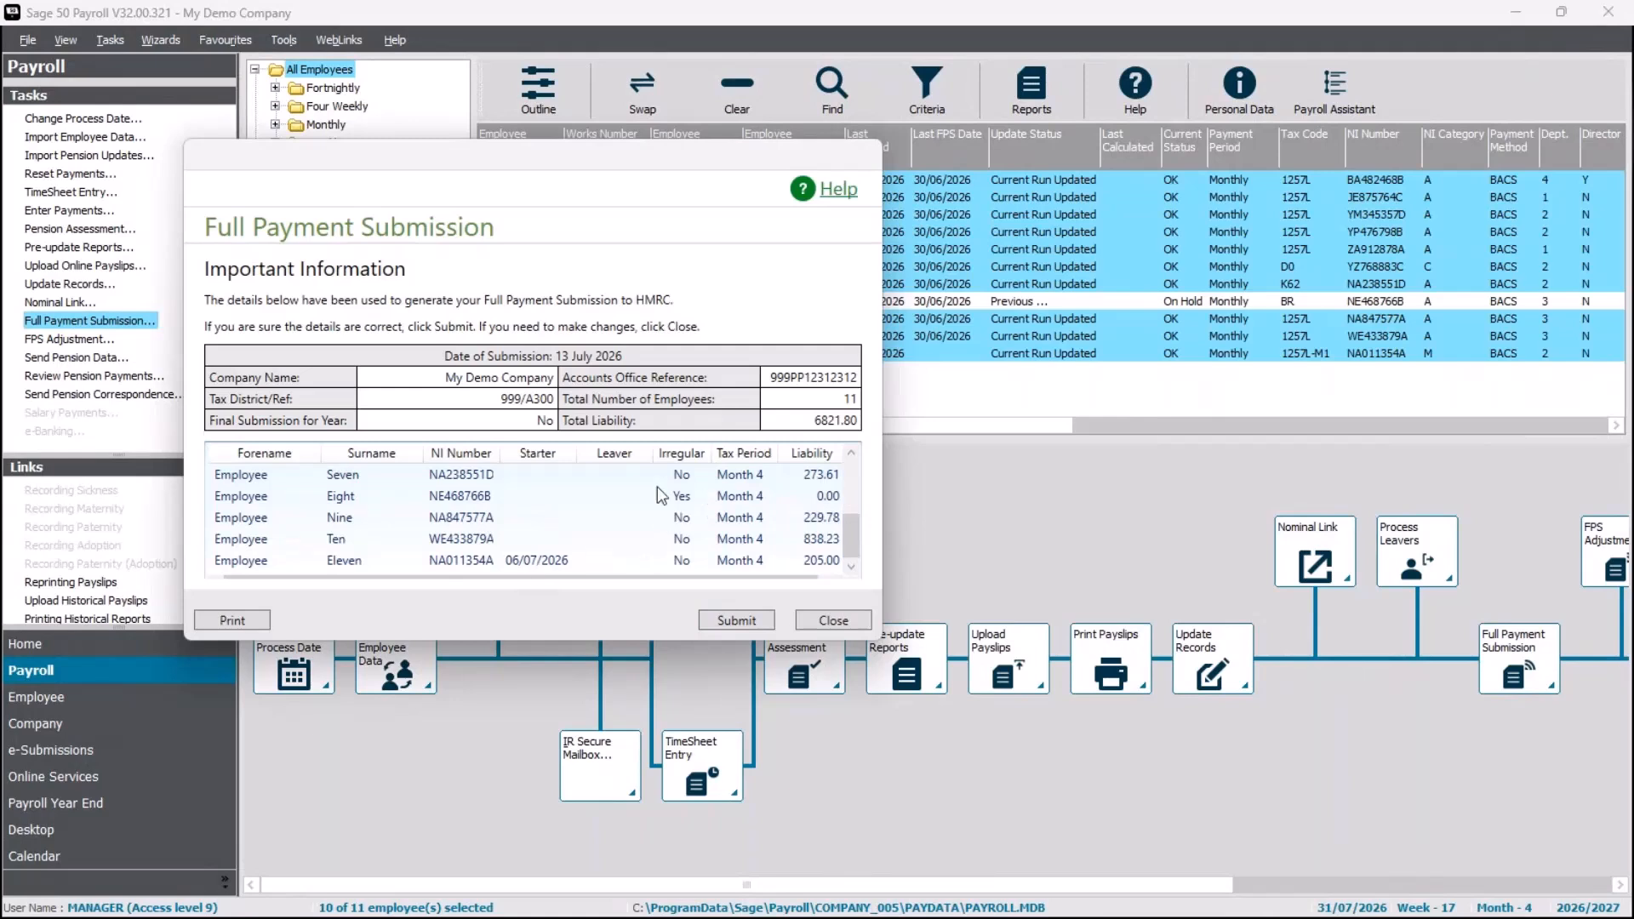
left_click(713, 620)
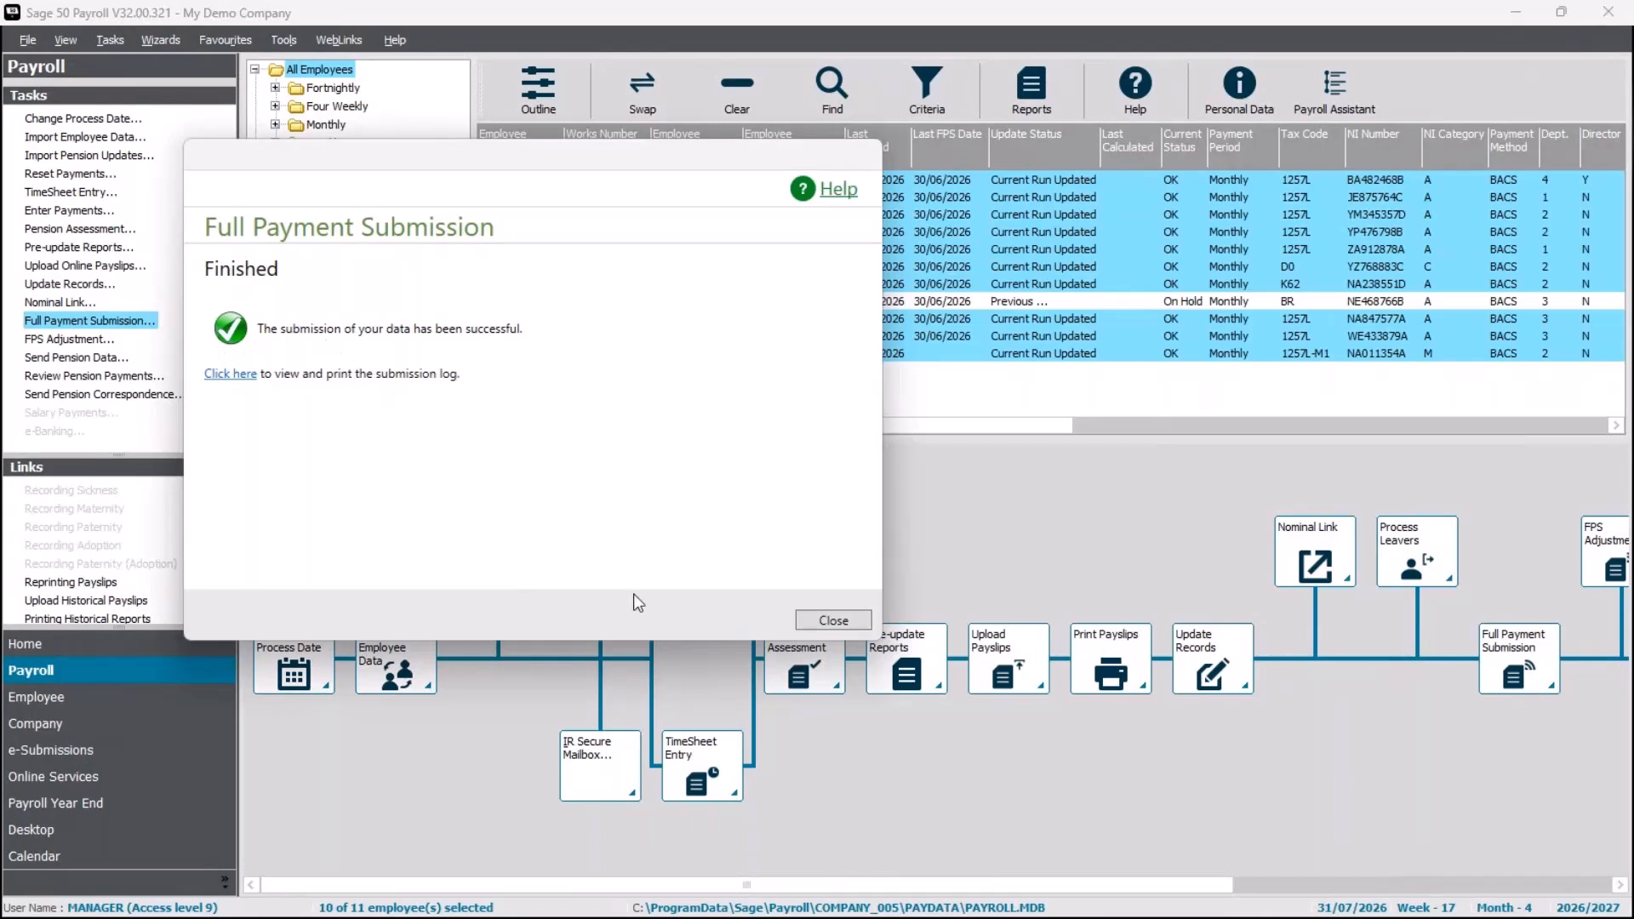
left_click(832, 621)
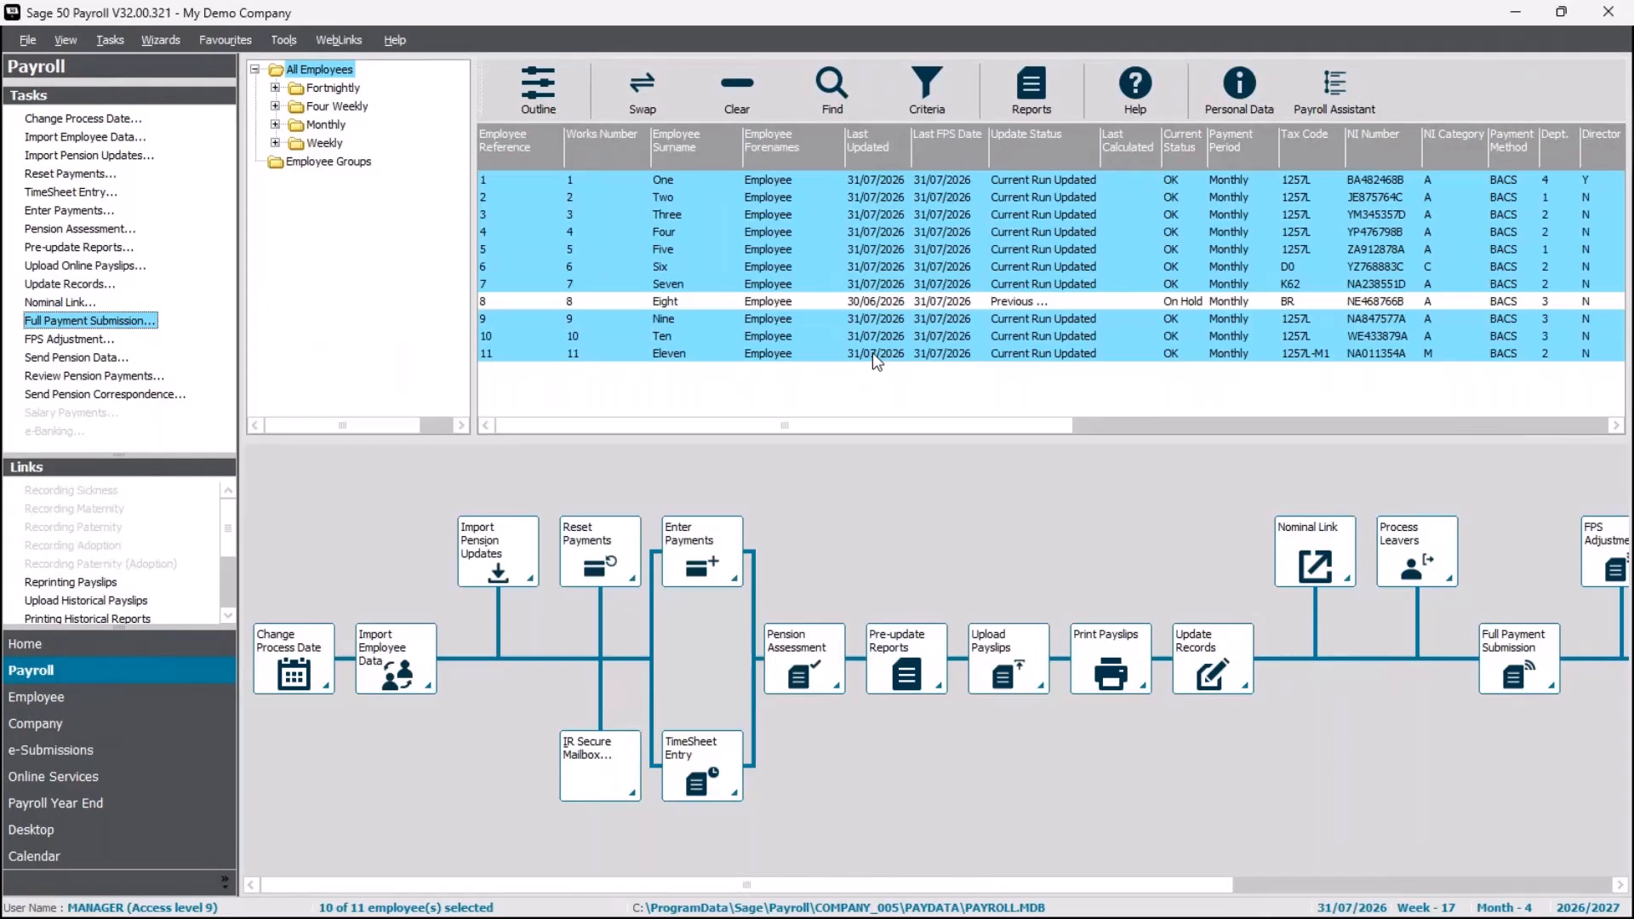
left_click(755, 92)
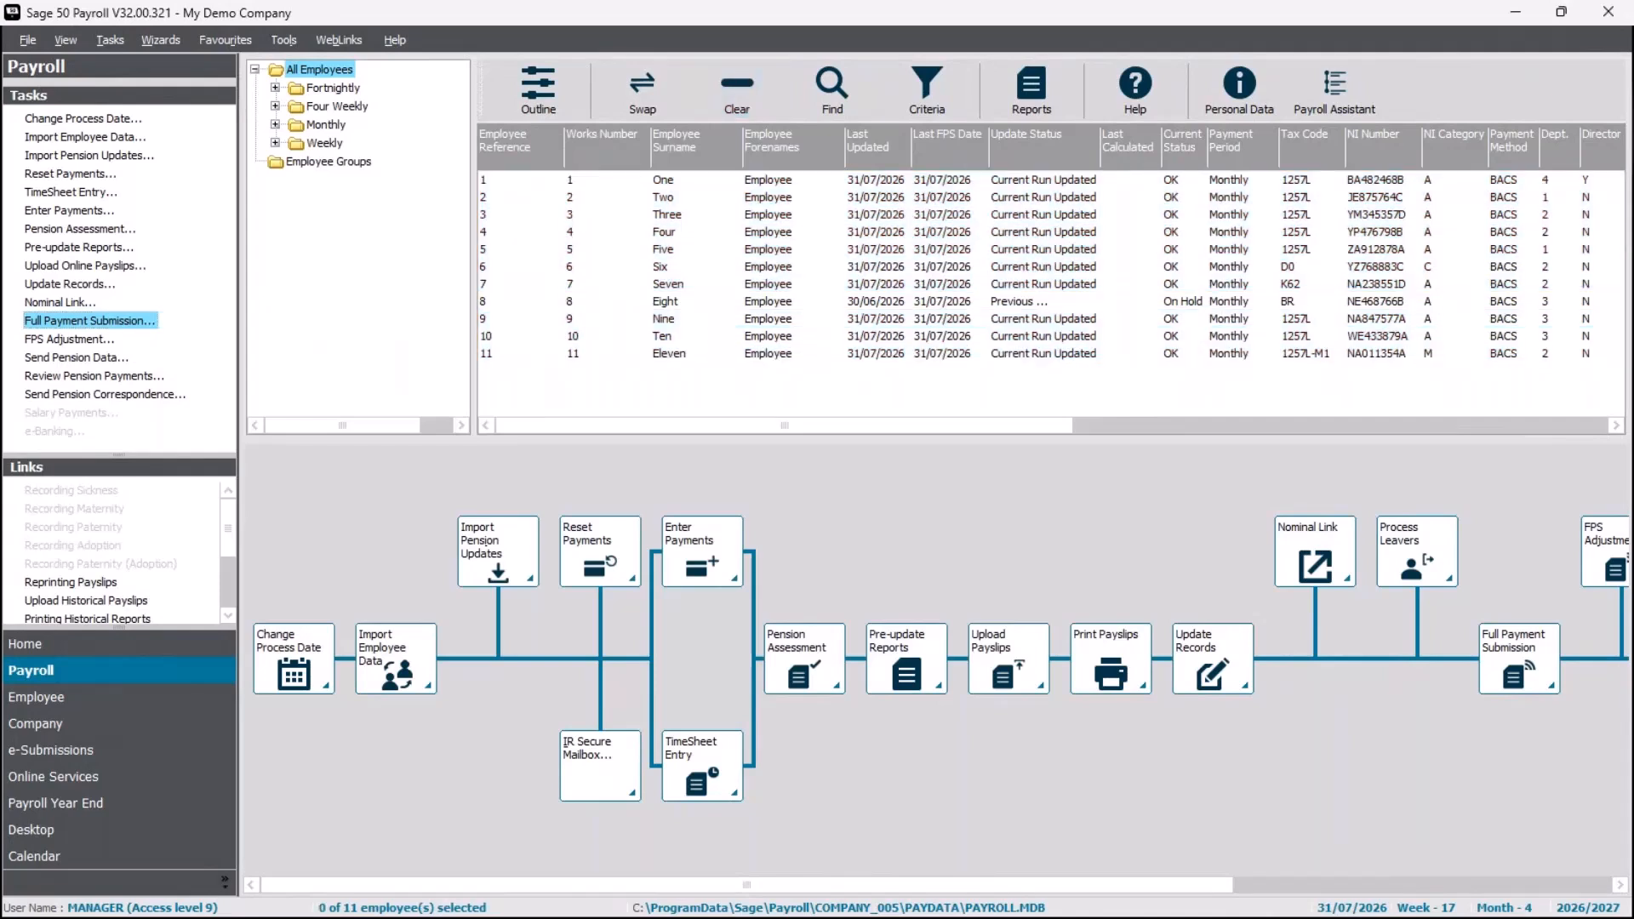